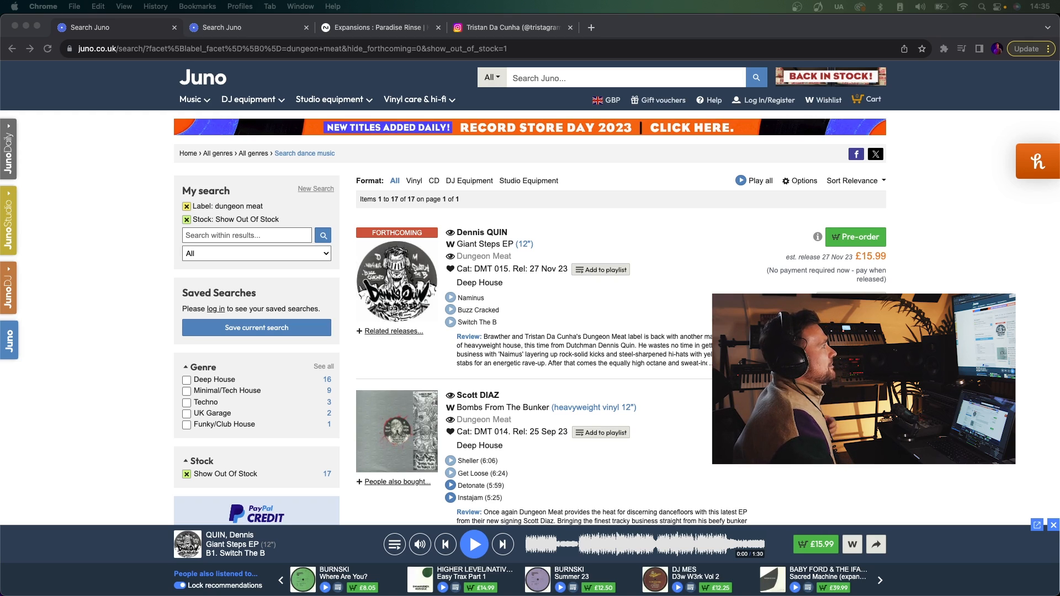
Browse the Dungeon Meat label releases and start the preview of "Zest" from AZAAD's Sonic Boom EP
scroll(523, 285, "down", 2)
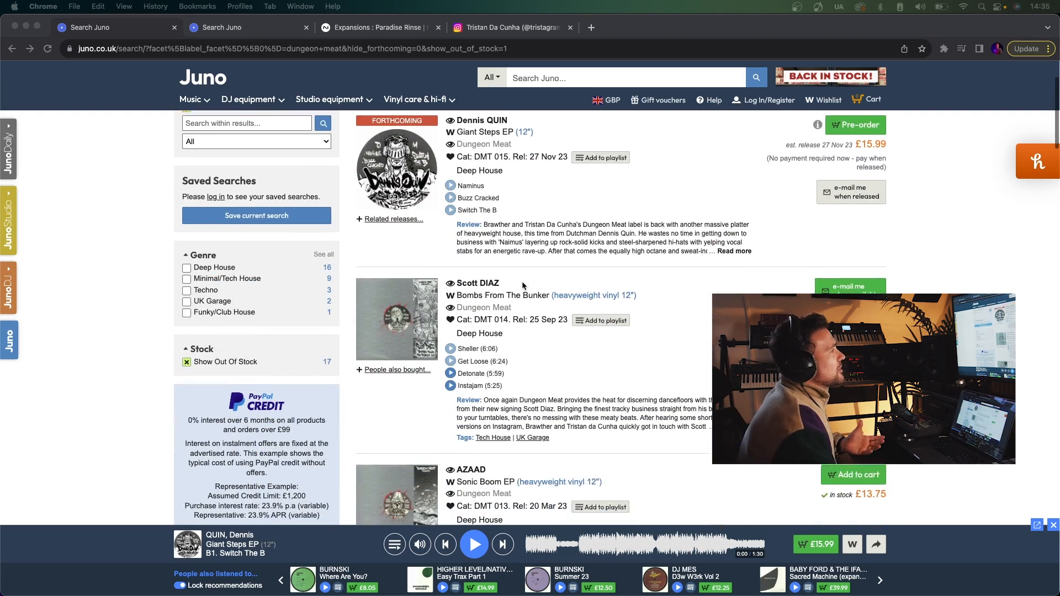
scroll(522, 286, "down", 1)
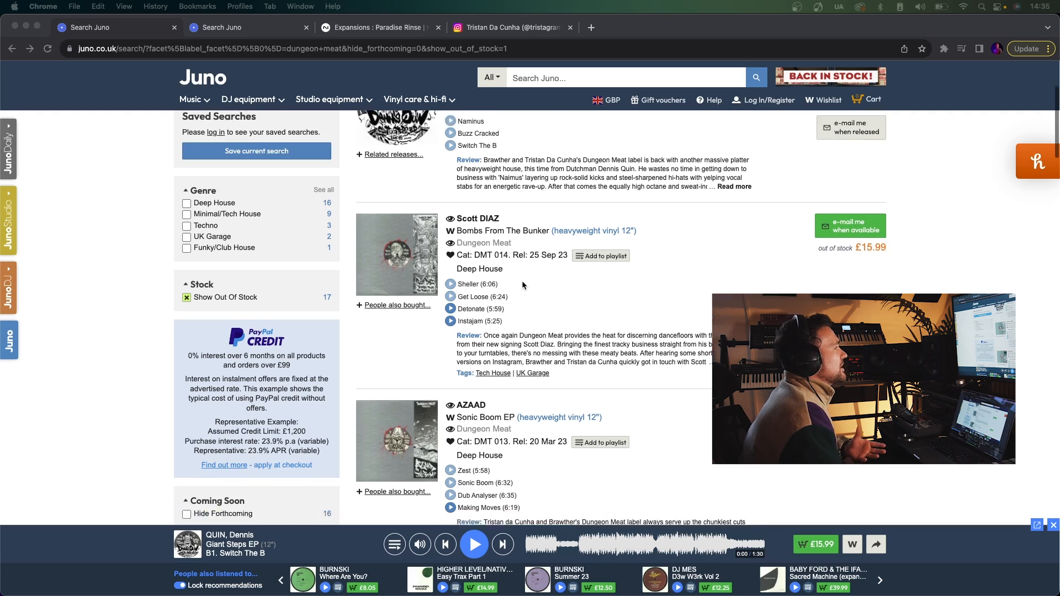
scroll(508, 281, "up", 1)
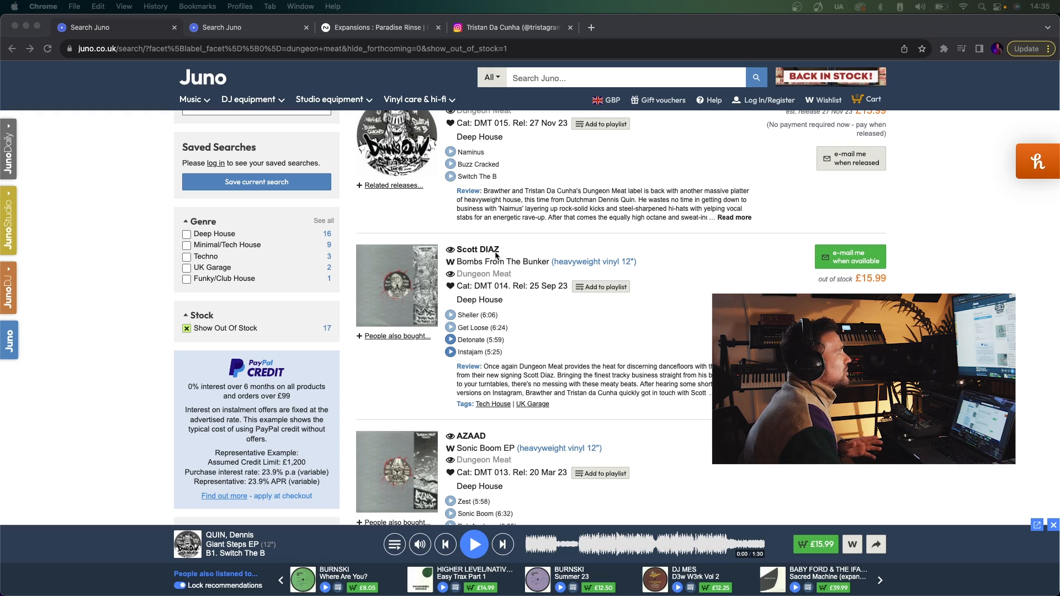
scroll(496, 255, "up", 3)
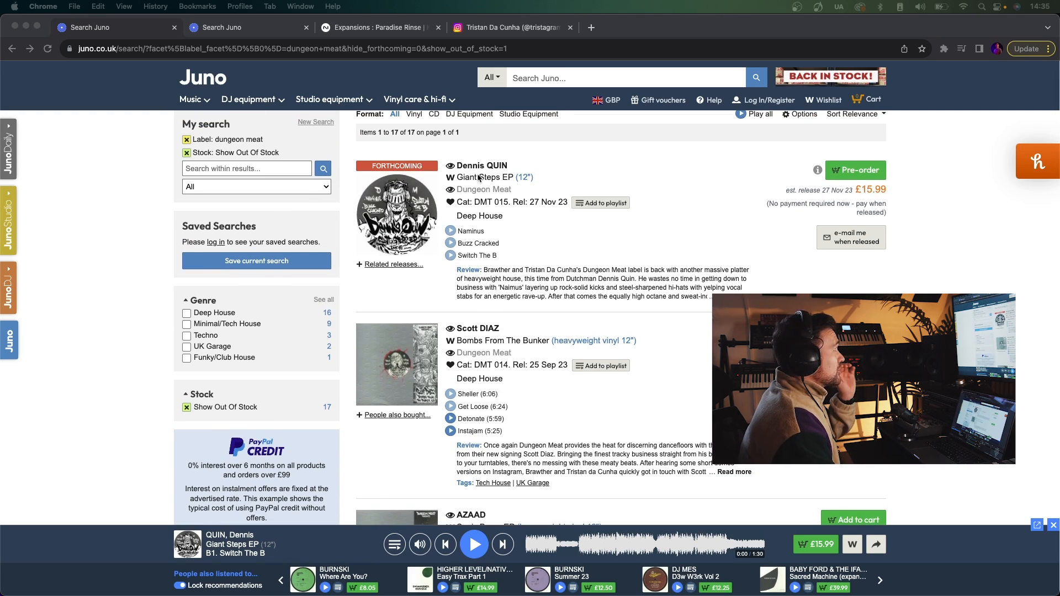
scroll(496, 172, "up", 1)
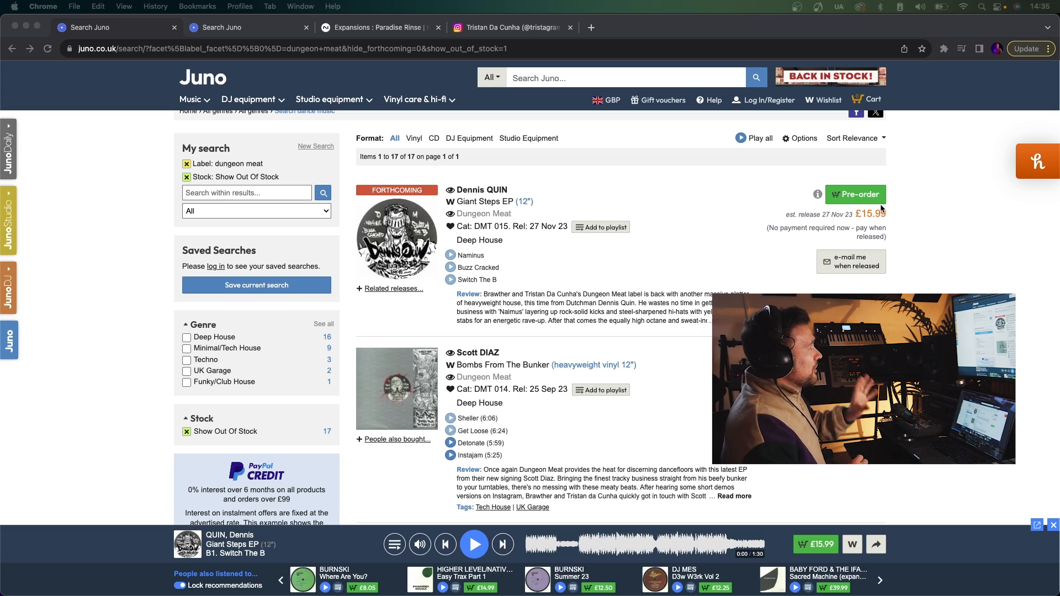
scroll(473, 437, "down", 4)
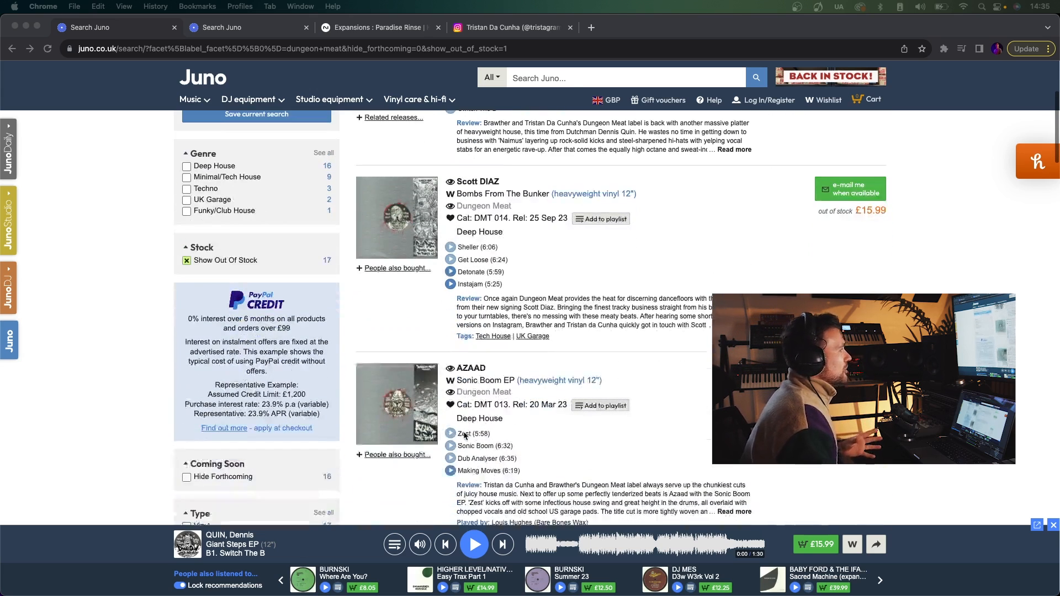
scroll(503, 358, "down", 1)
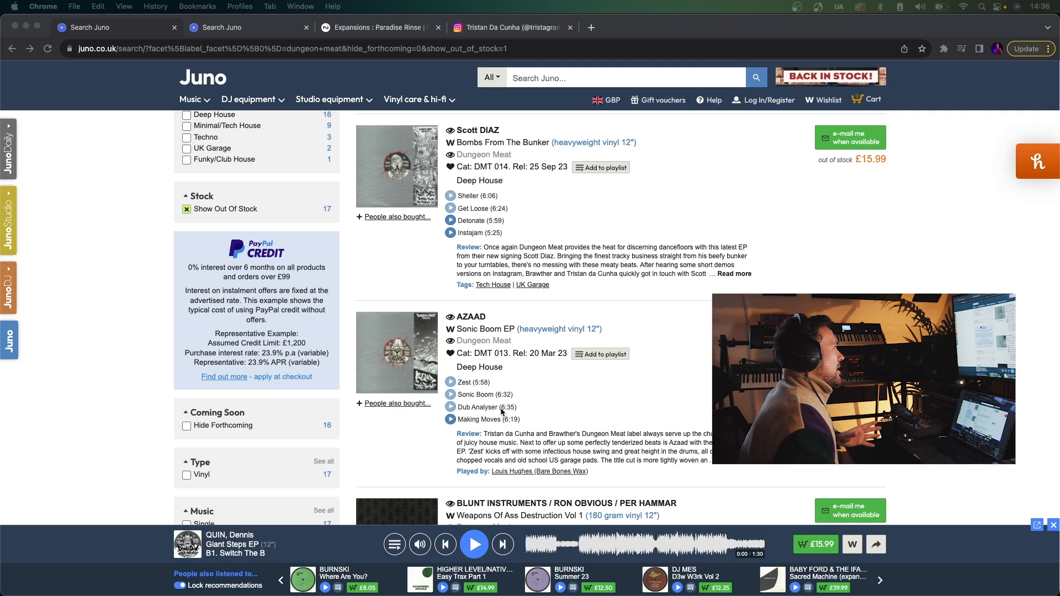
left_click(450, 380)
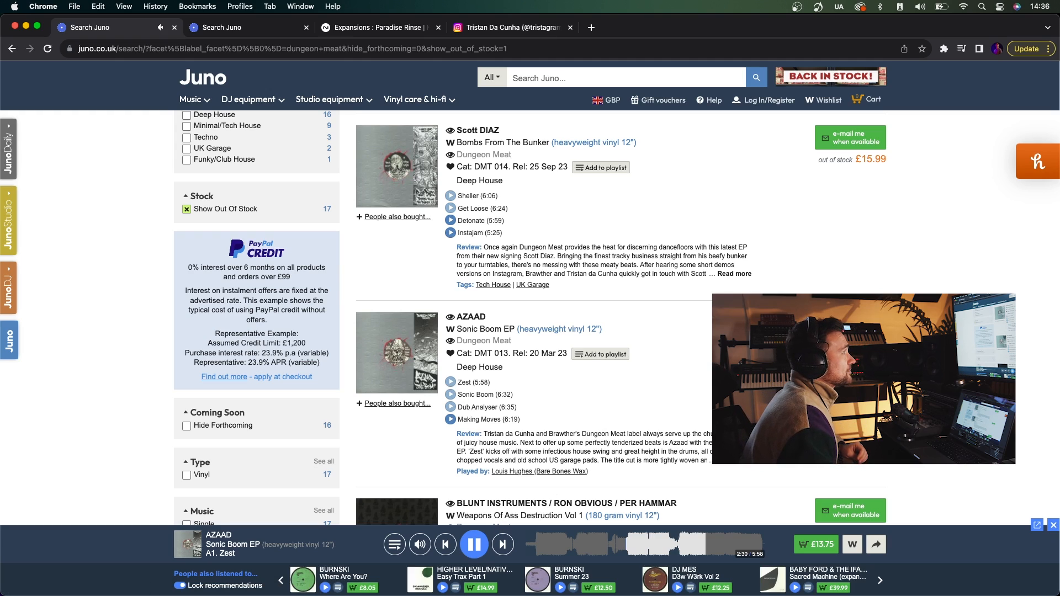
Switch the system sound output to UMC1820 and back to Multi-Output Device
left_click(918, 6)
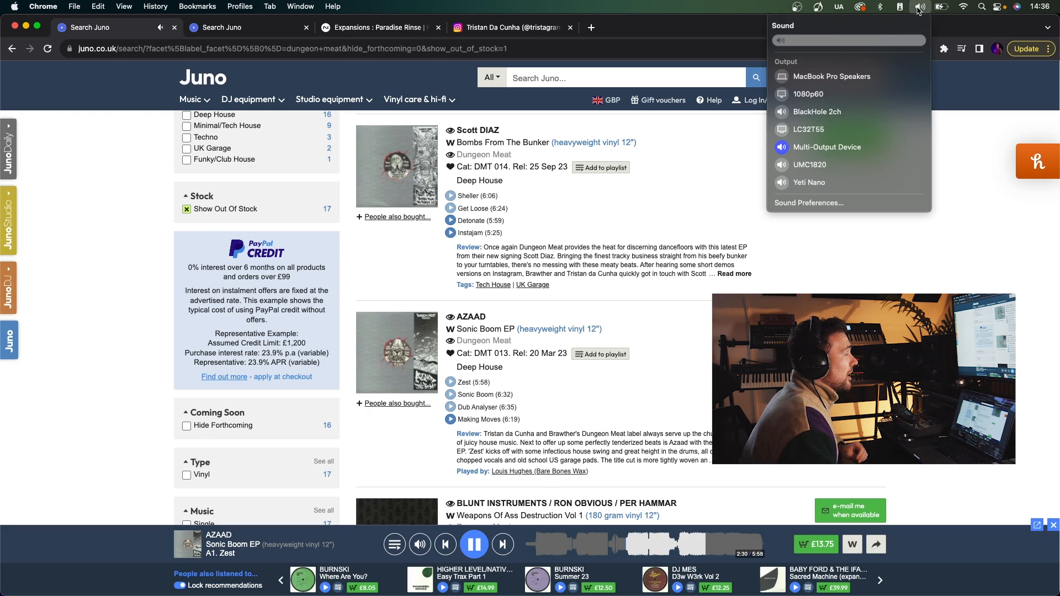
left_click(919, 7)
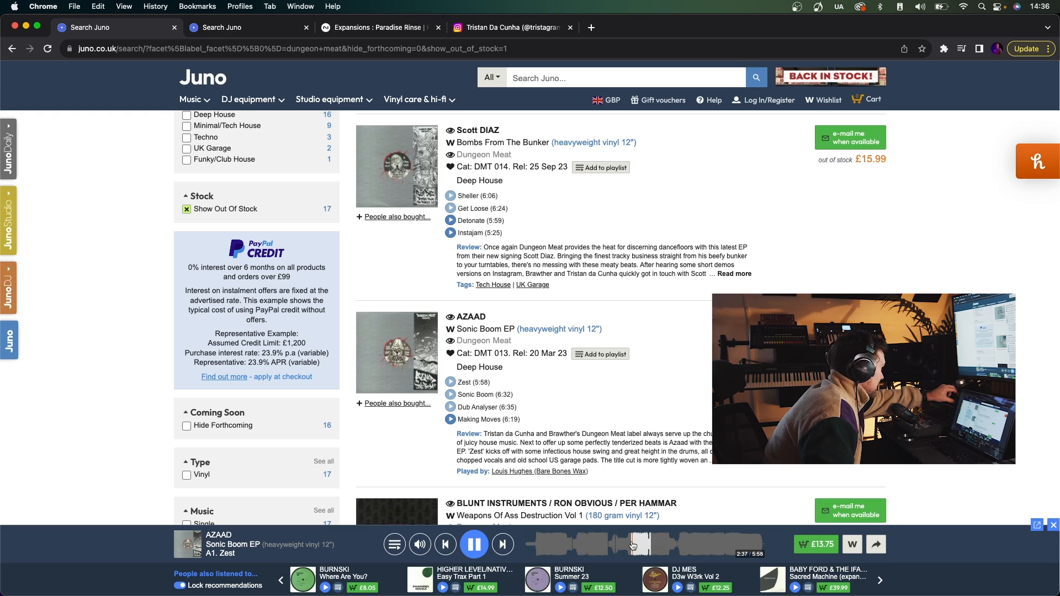
left_click(918, 6)
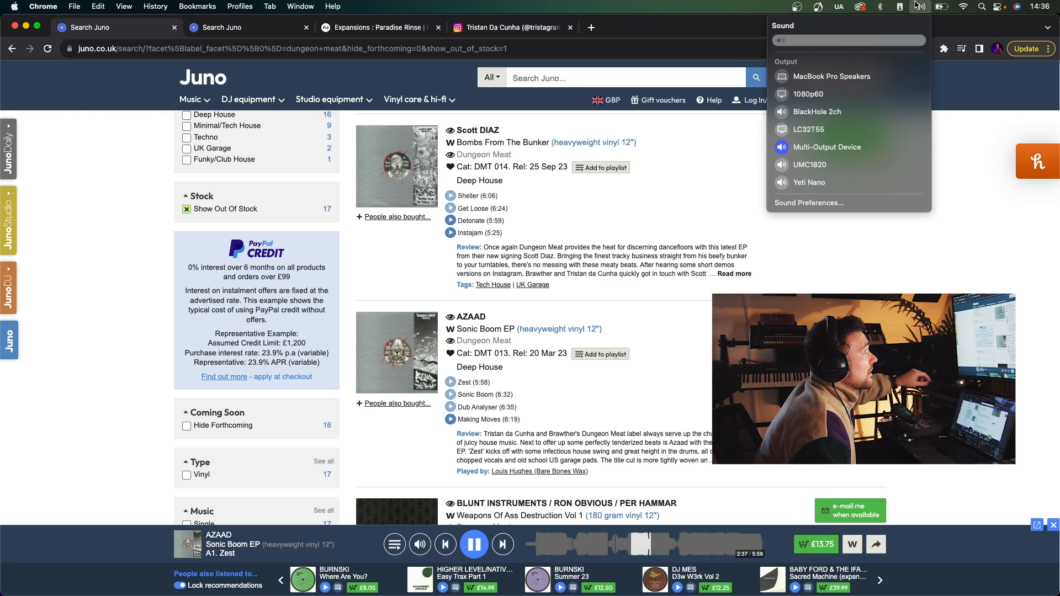
left_click(817, 165)
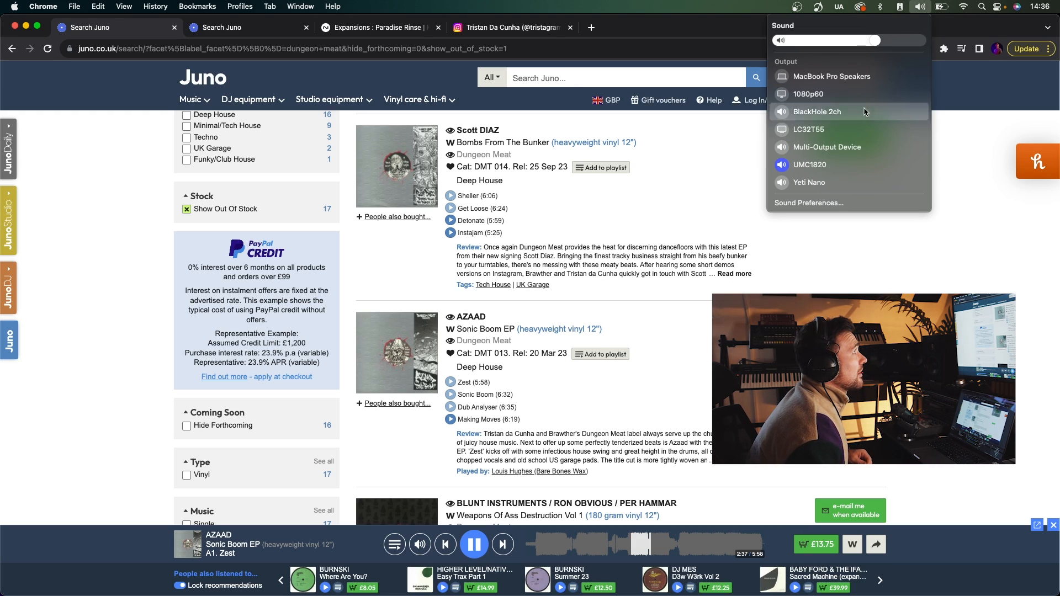
left_click(919, 7)
left_click(919, 6)
left_click(833, 147)
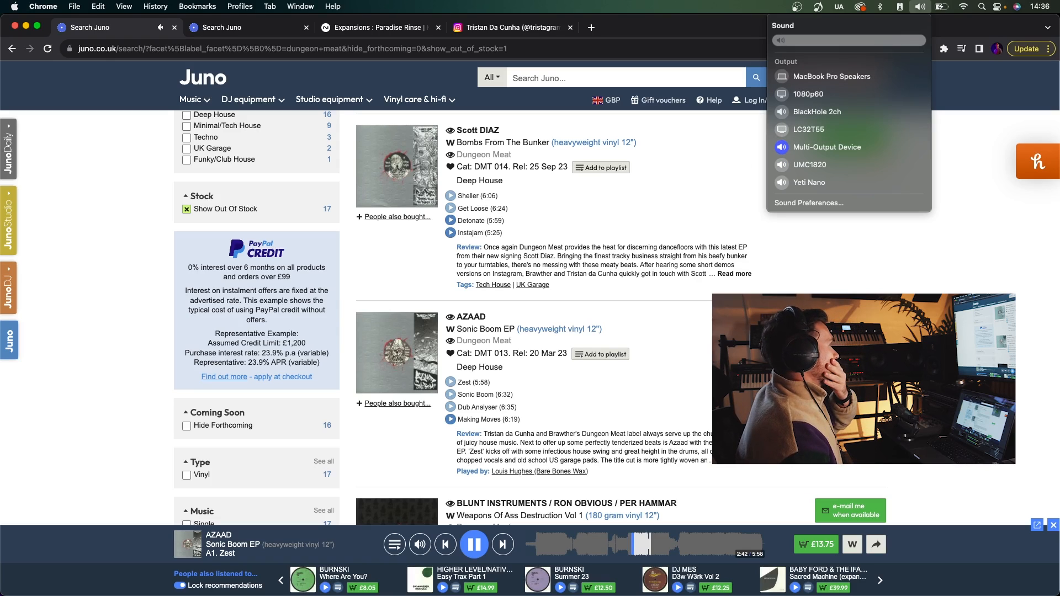
left_click(397, 167)
Listen to "Zest" from about 1:41 and from about 2:36, pausing and resuming the preview in between
left_click(477, 545)
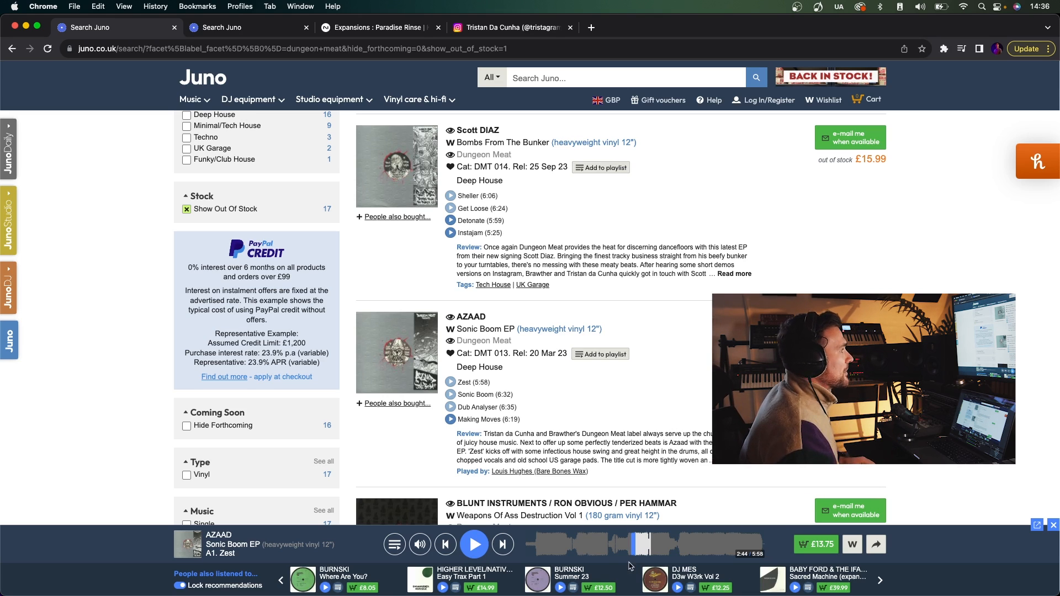
left_click(597, 547)
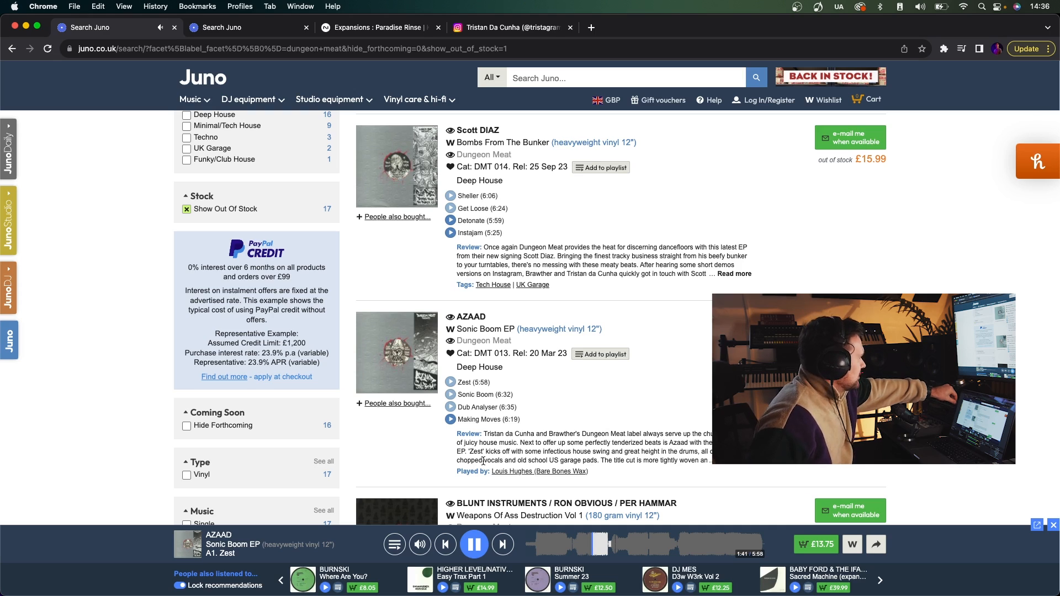
left_click(473, 546)
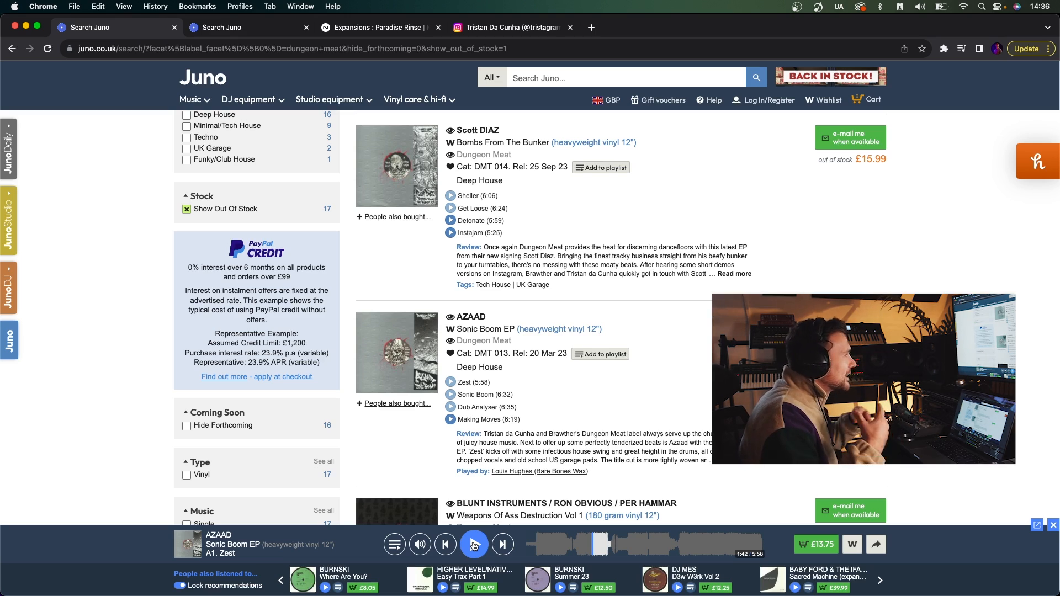
left_click(474, 545)
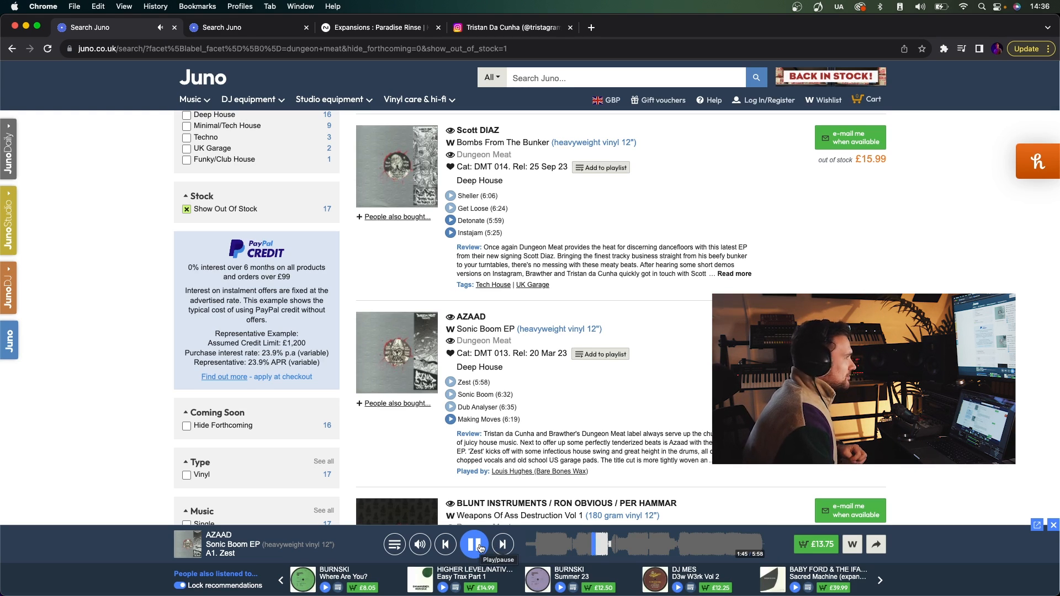
left_click(475, 545)
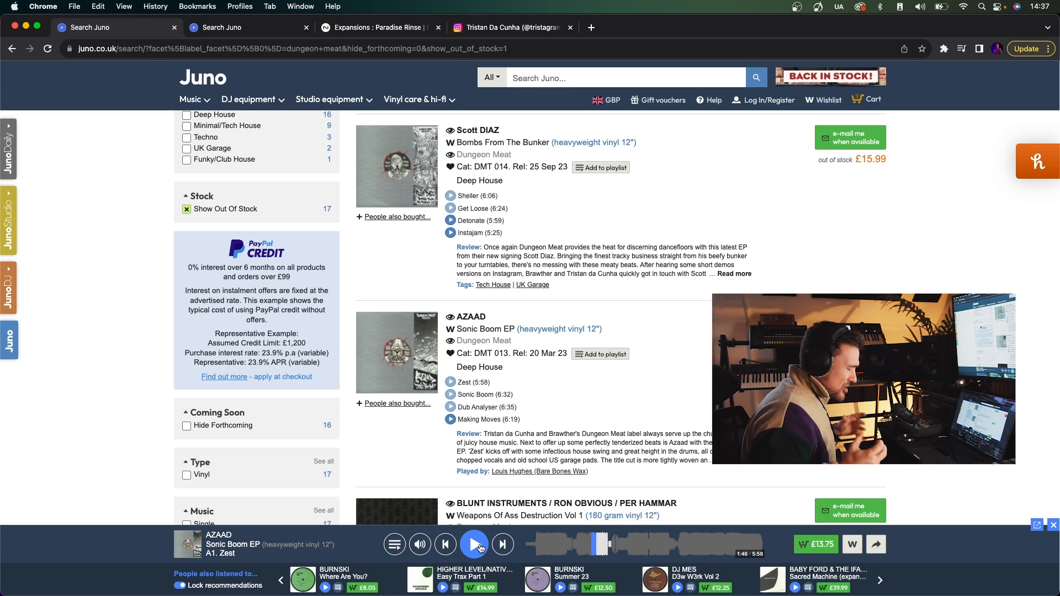
left_click(479, 546)
left_click(624, 549)
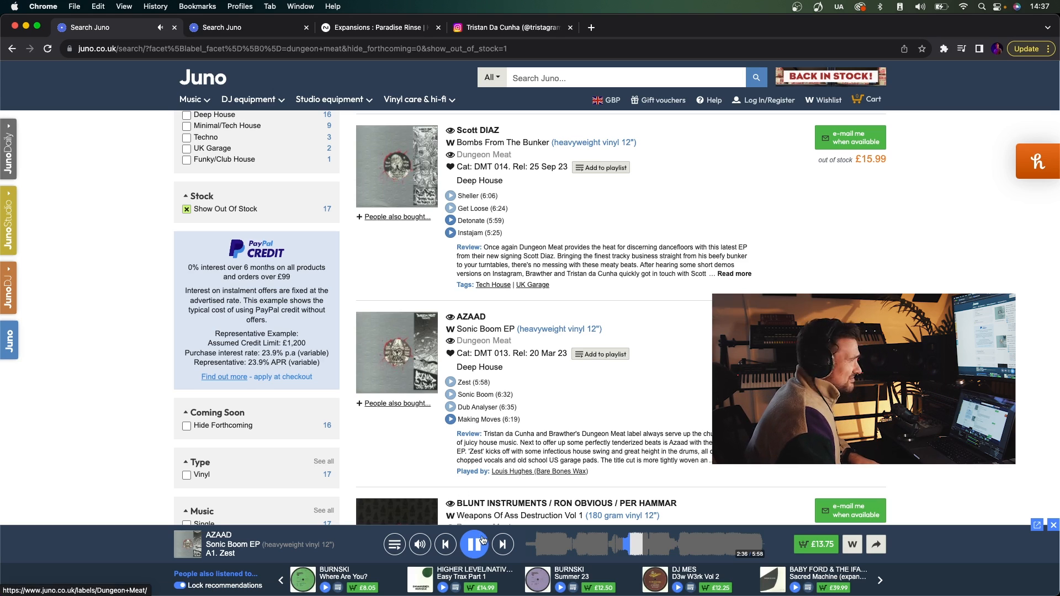
Preview "Dub Analyser" from the Sonic Boom EP, skip ahead to about 4:01, and pause it
left_click(450, 406)
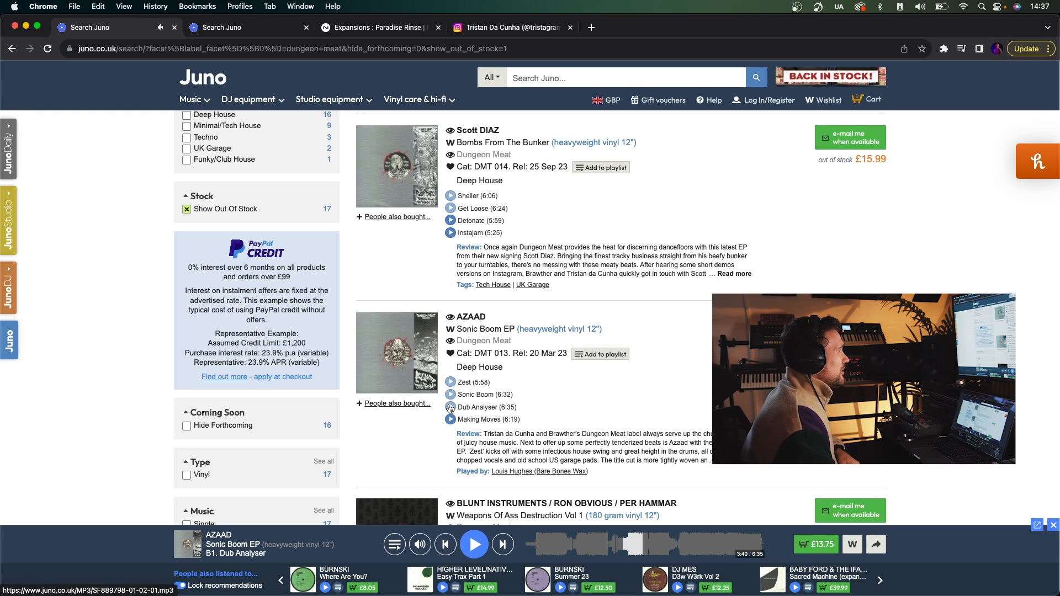
left_click(644, 552)
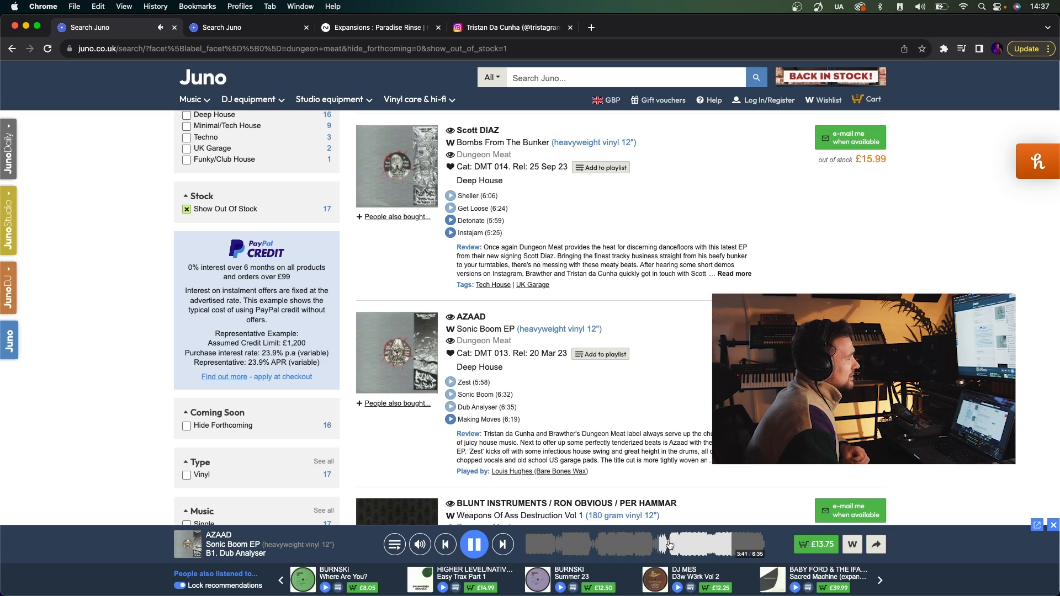
left_click(669, 546)
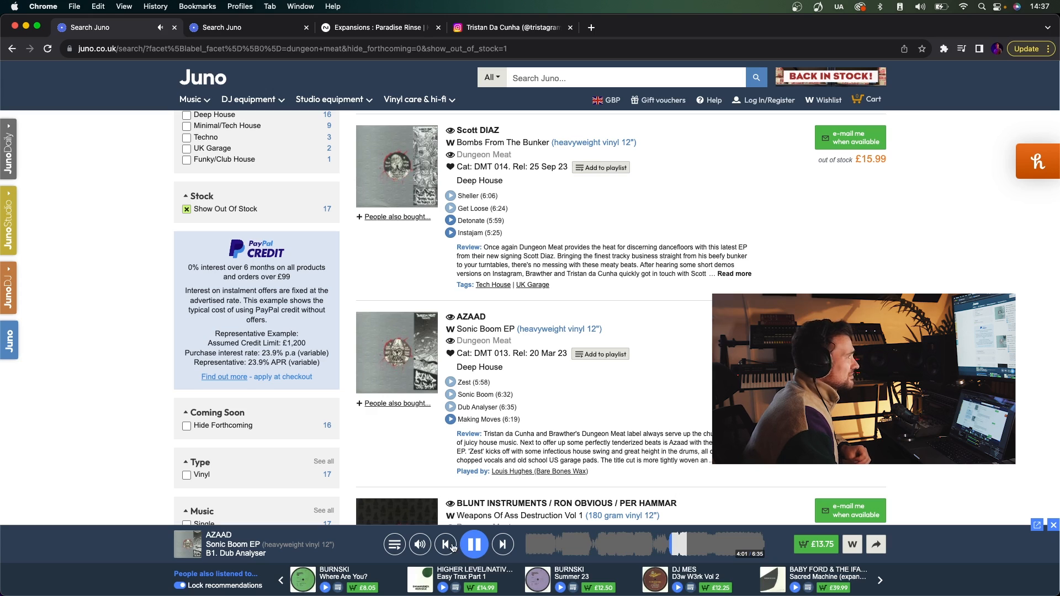
left_click(470, 544)
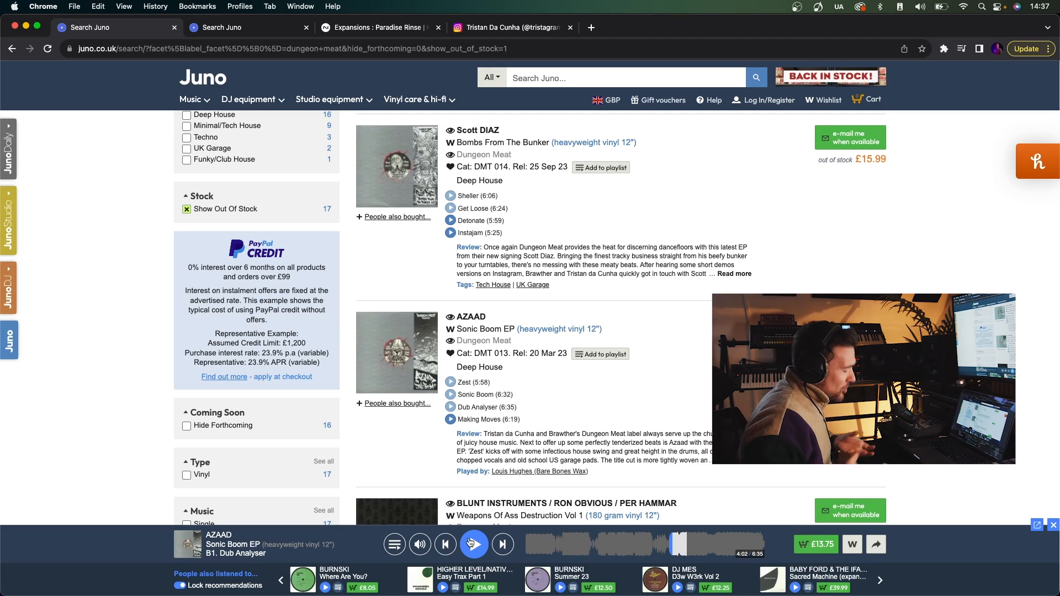
Preview "Sheller" from Scott Diaz's Bombs From The Bunker, pausing at intervals, and skip ahead to about 2:53
scroll(427, 435, "up", 2)
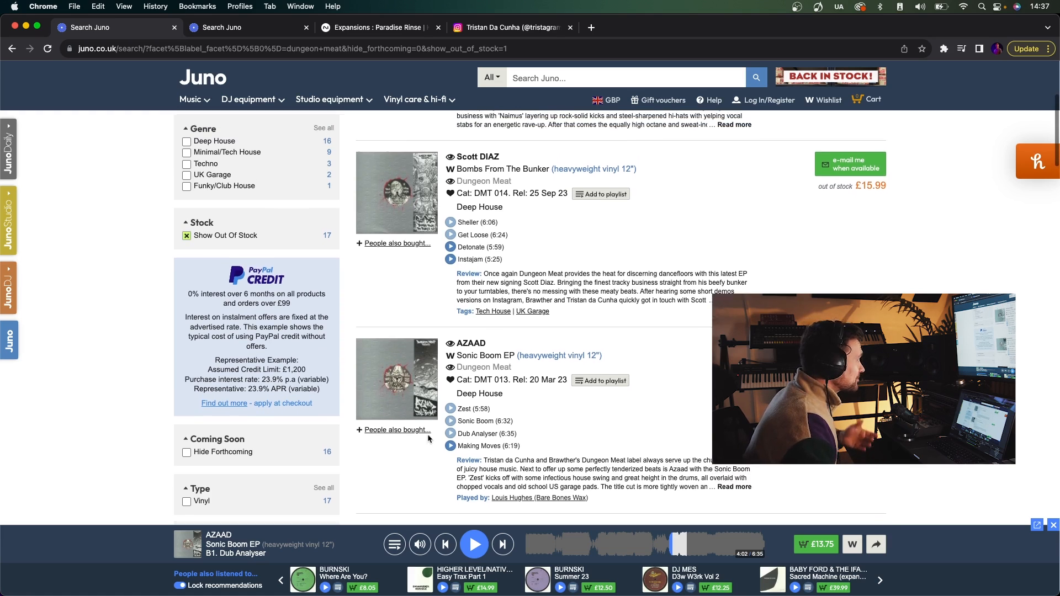
left_click(438, 247)
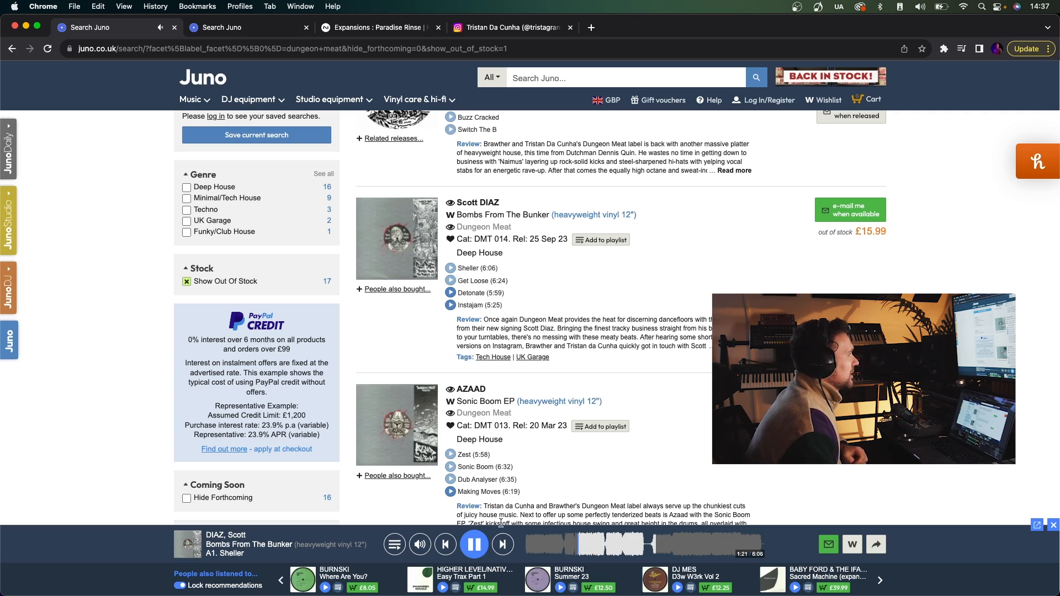
left_click(477, 543)
left_click(477, 544)
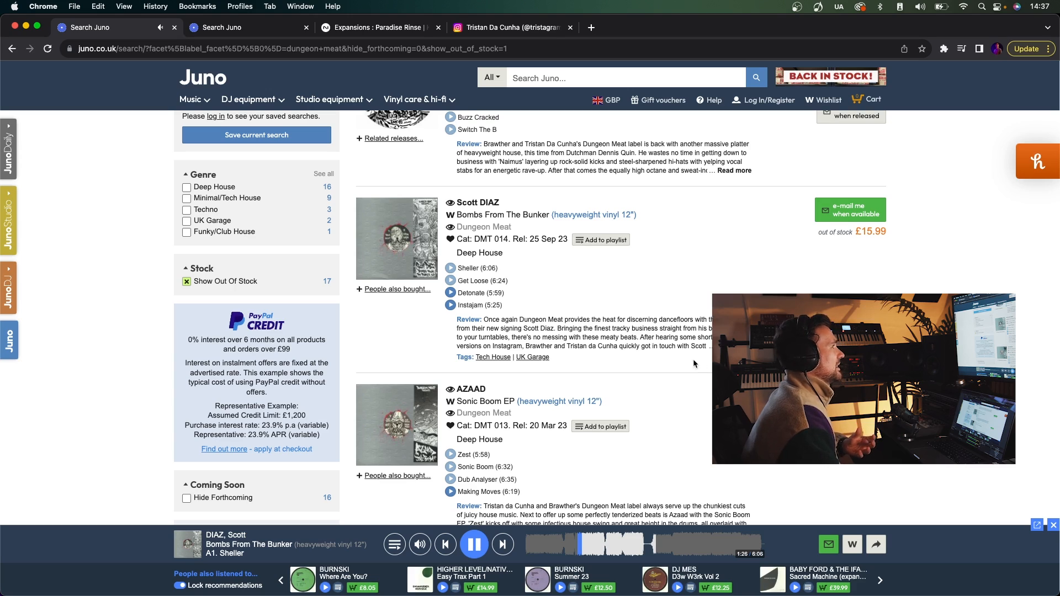
left_click(475, 544)
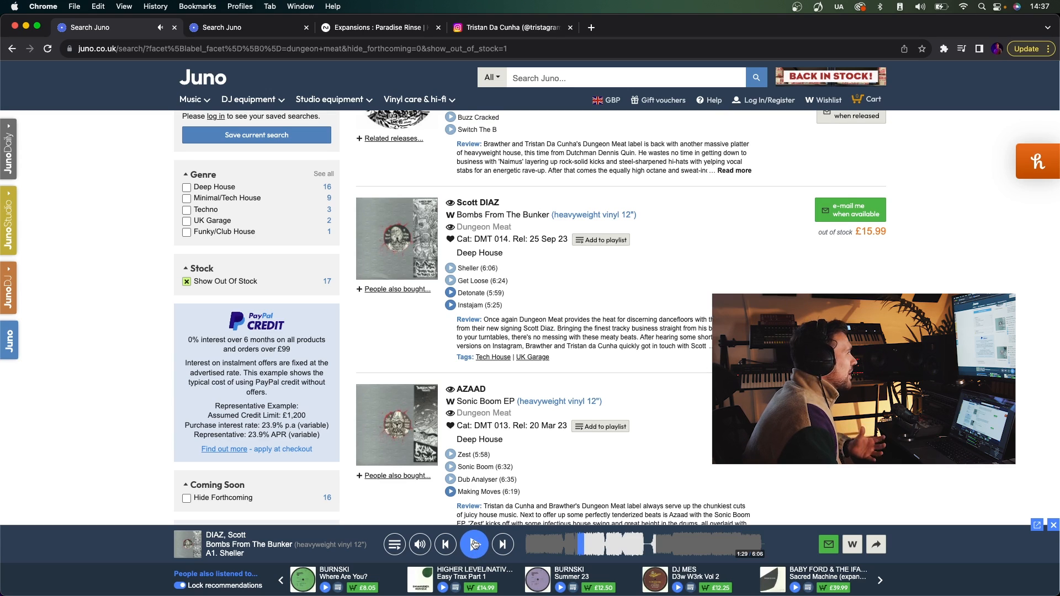
left_click(474, 544)
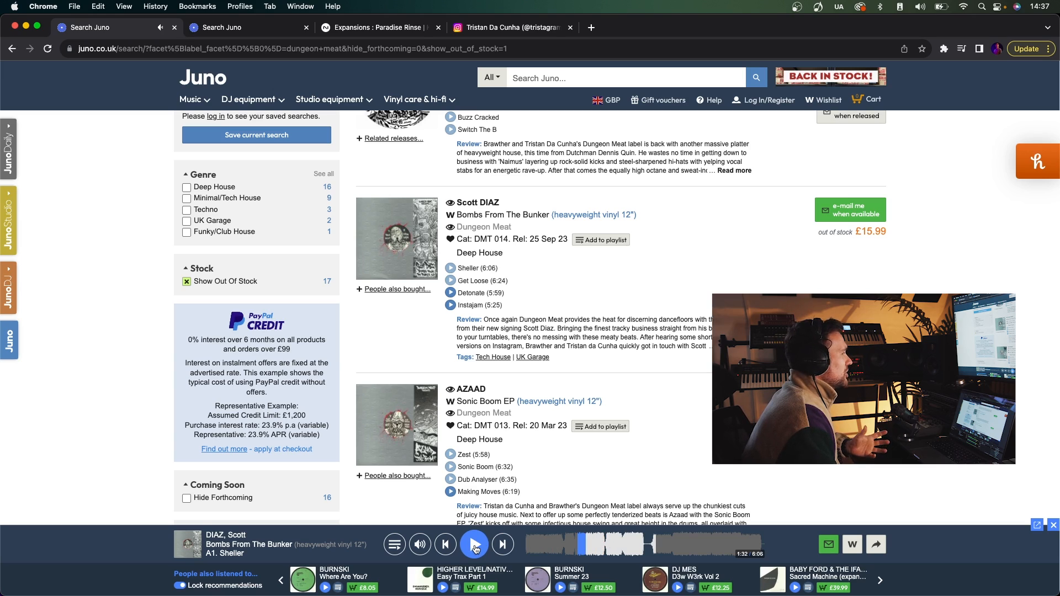
left_click(662, 545)
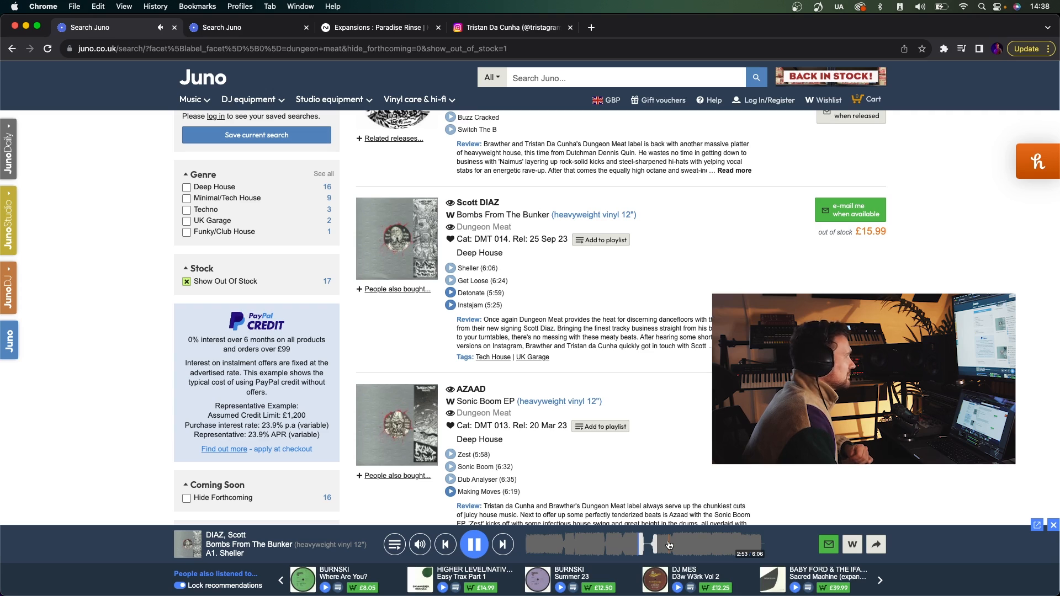
Preview "Naminus" from Dennis Quin's Giant Steps EP, pausing and resuming it, and leave it paused at about 0:17
scroll(453, 191, "up", 3)
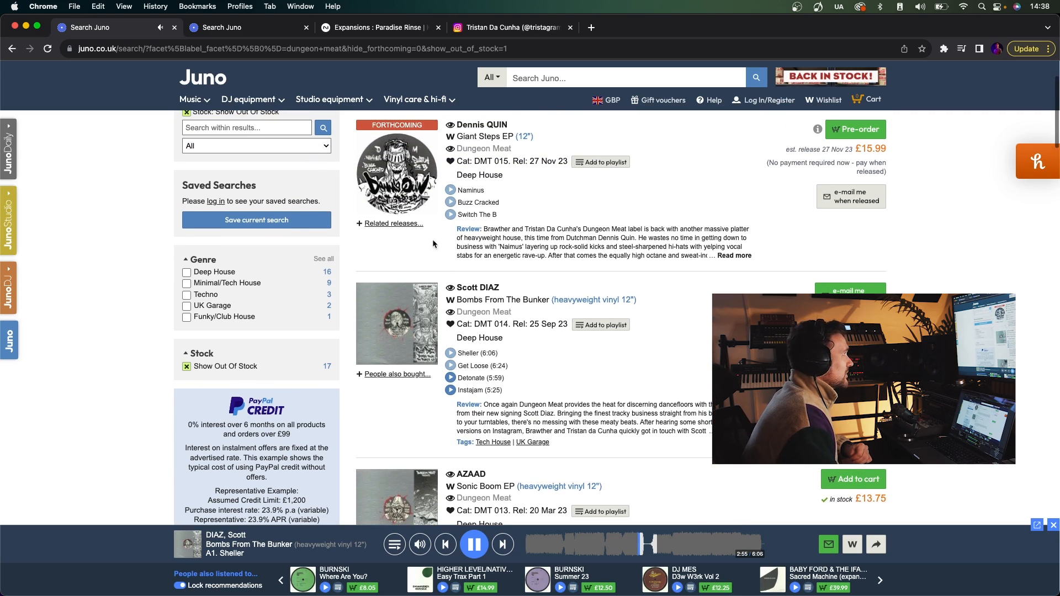
left_click(452, 190)
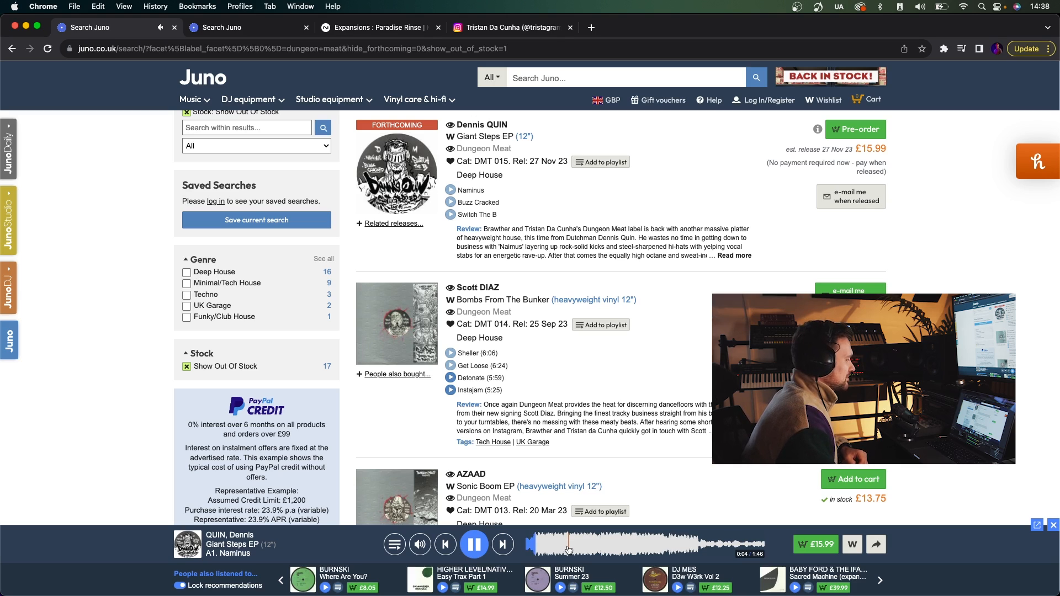
left_click(474, 544)
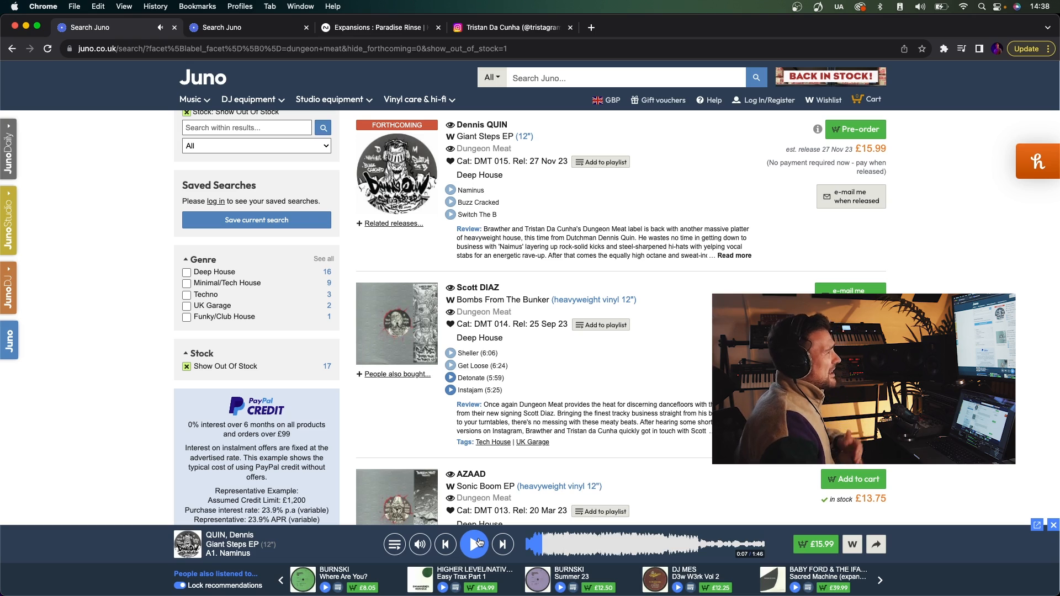
left_click(476, 545)
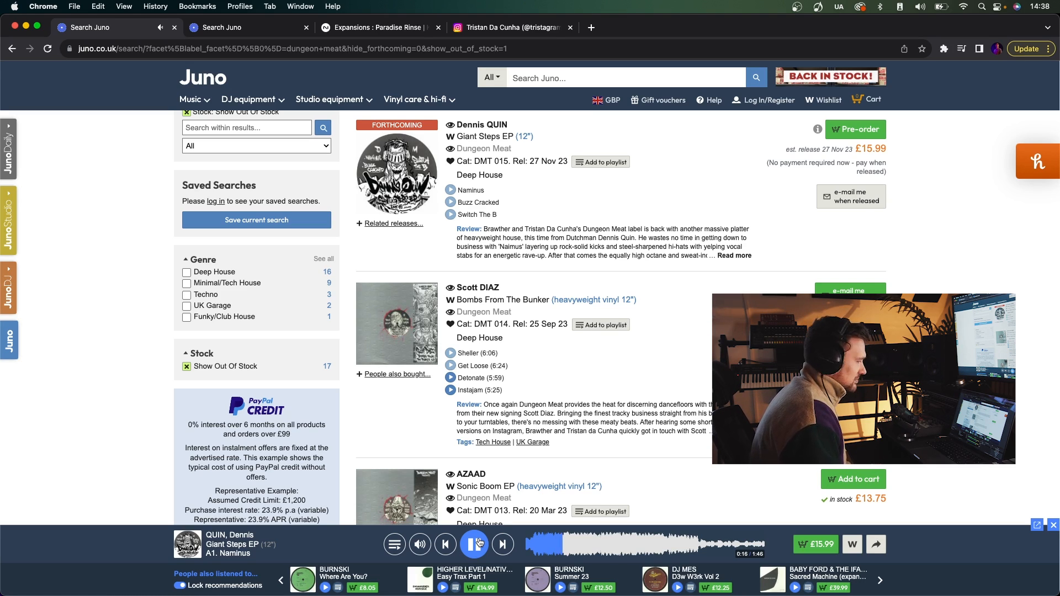
left_click(480, 543)
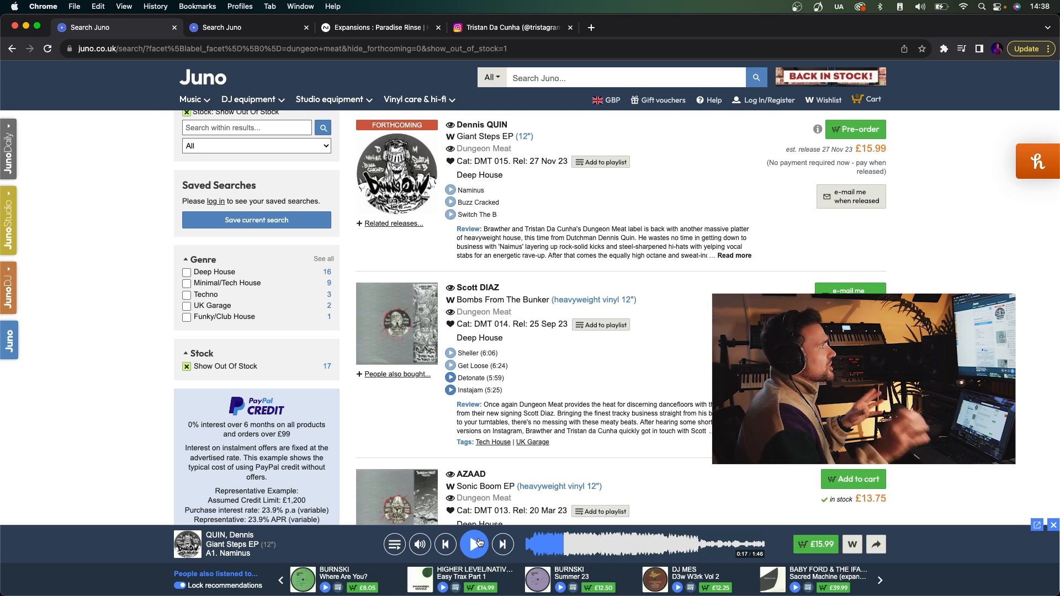
Switch to the SlapFunk Netherlands results and preview Locklead's "Teknique" from about 3:50, pausing it at about 3:56
left_click(273, 32)
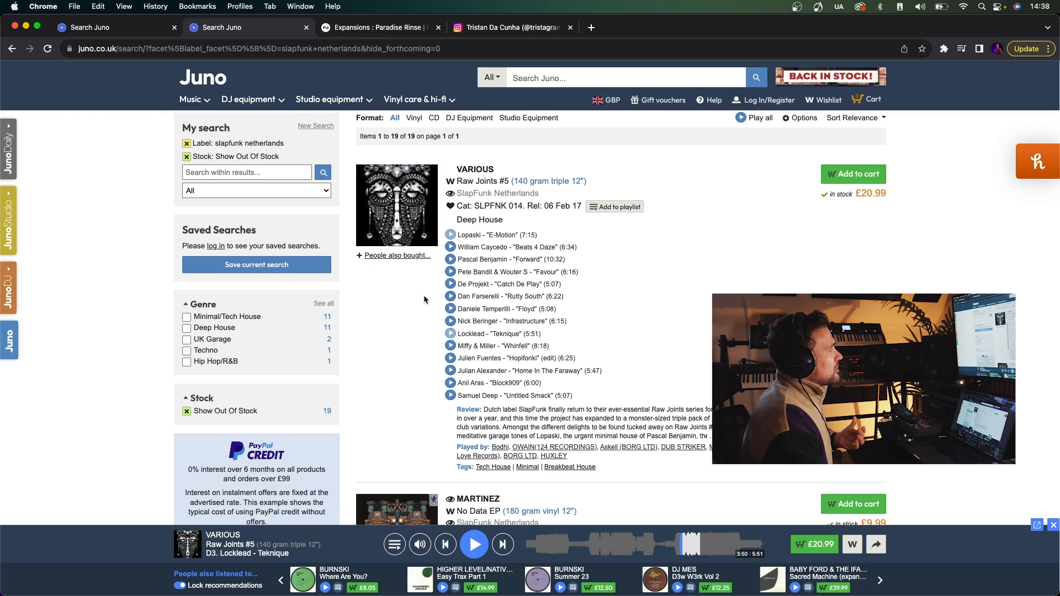
left_click(449, 338)
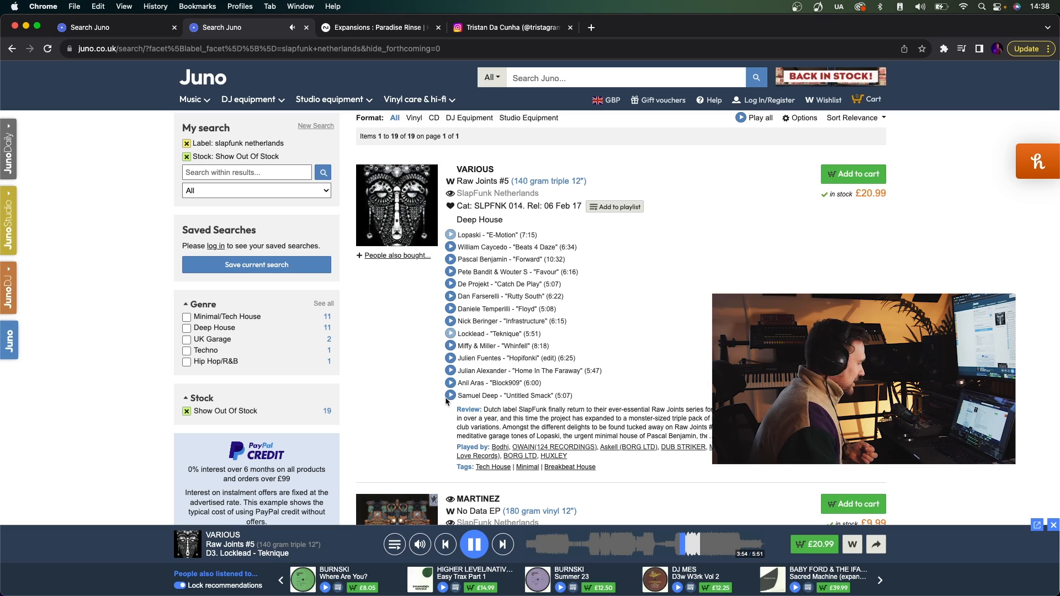
scroll(471, 499, "down", 1)
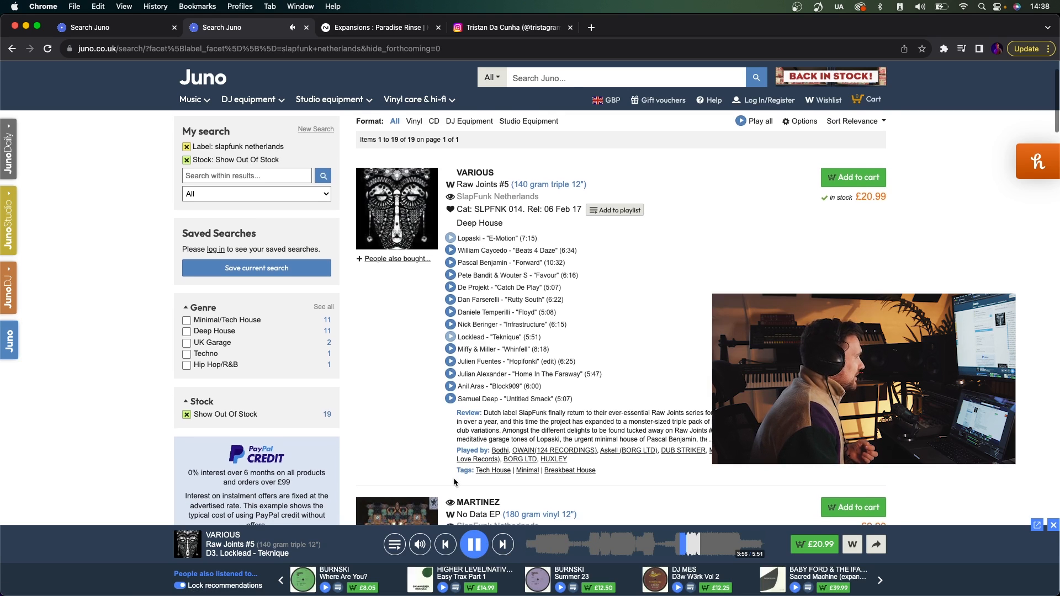
left_click(475, 555)
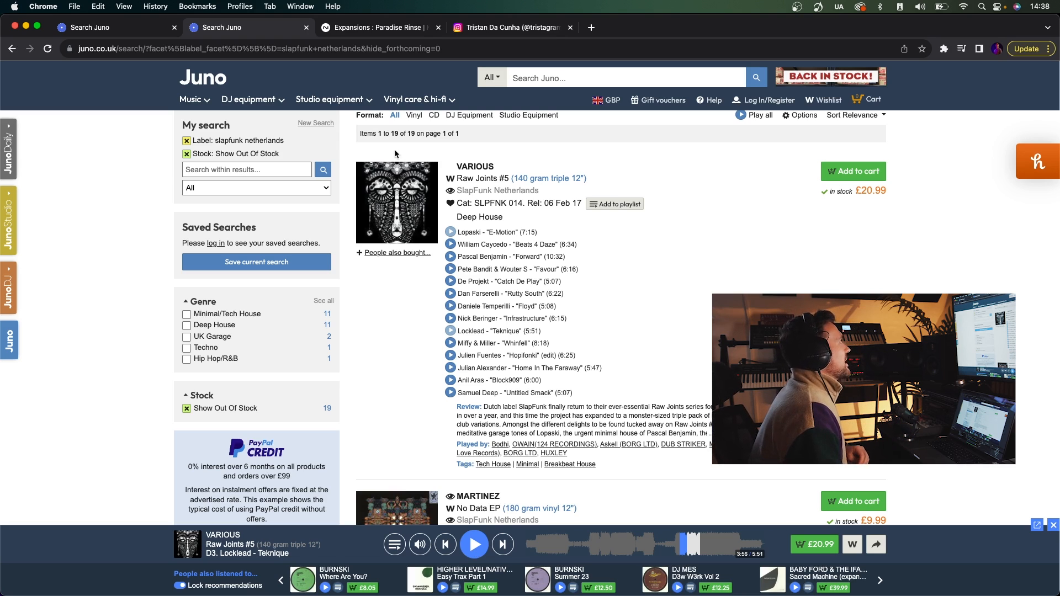
View the Instagram post about the Slaptual Funk event, watch its first clip with sound, and move on to the second clip
left_click(478, 27)
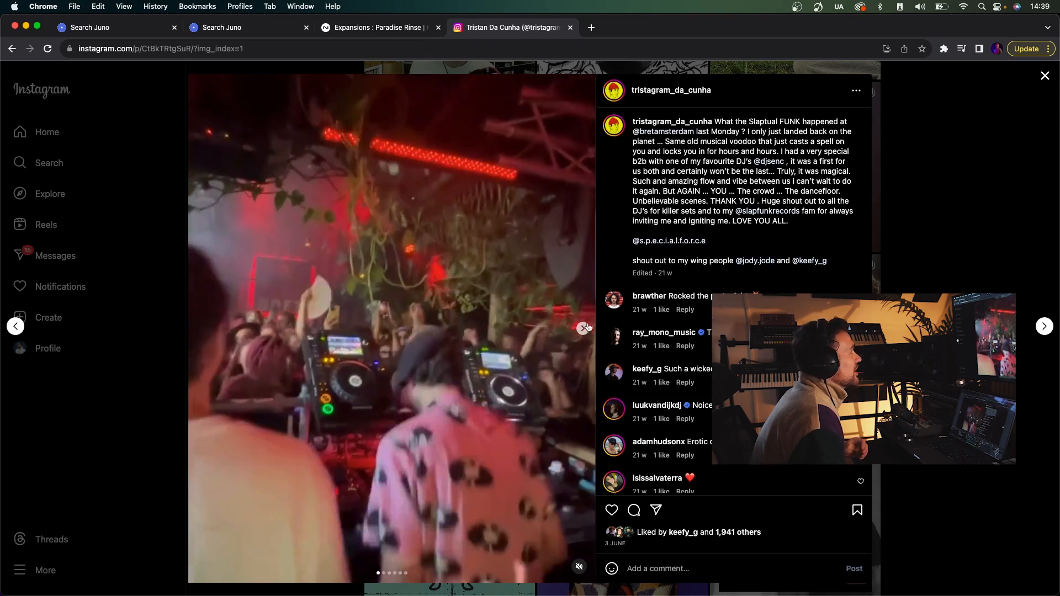
left_click(583, 328)
left_click(199, 329)
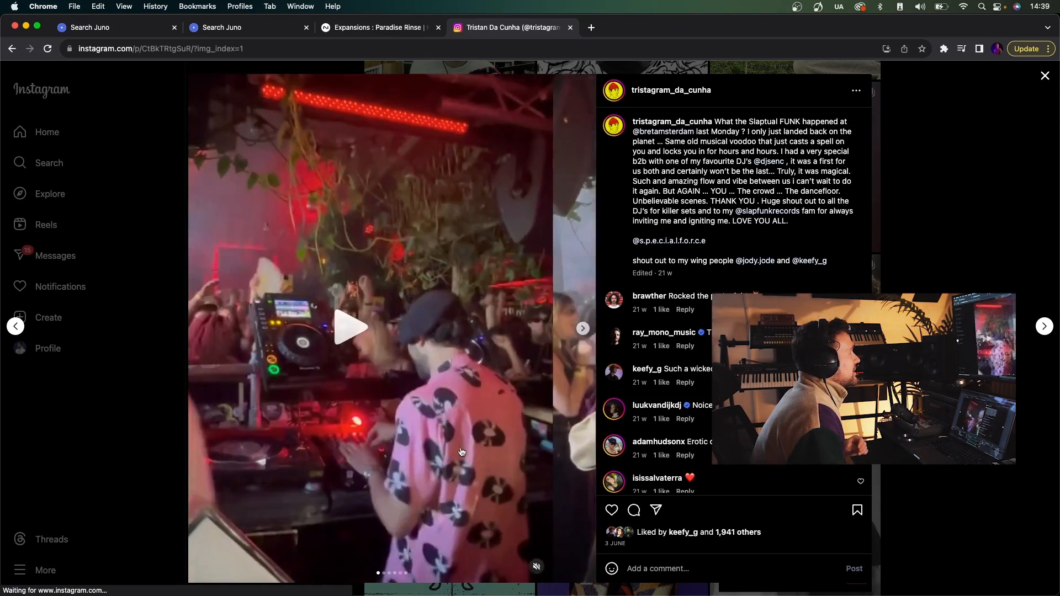
left_click(578, 567)
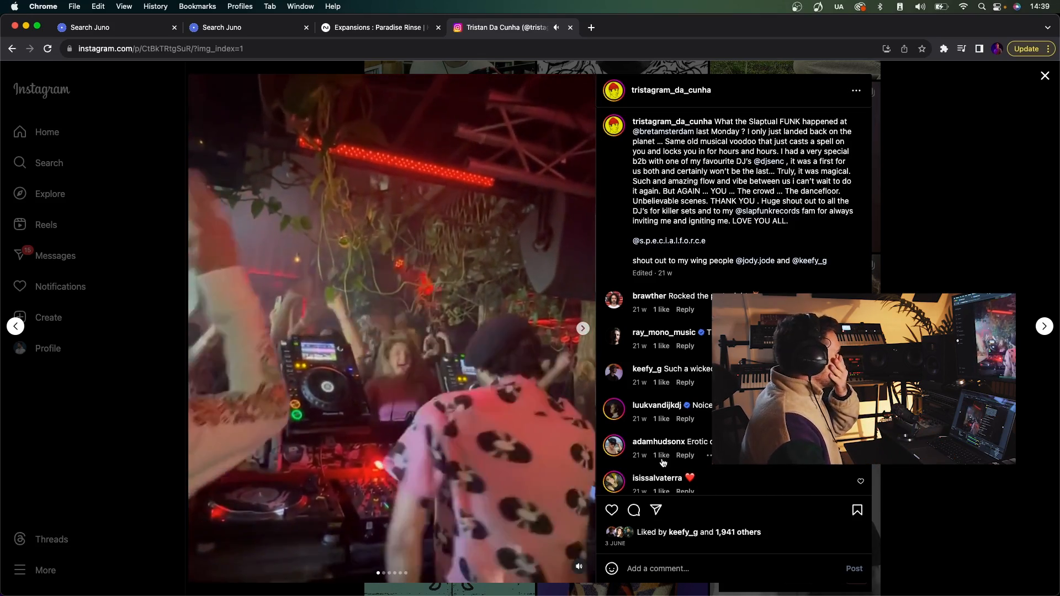
left_click(584, 329)
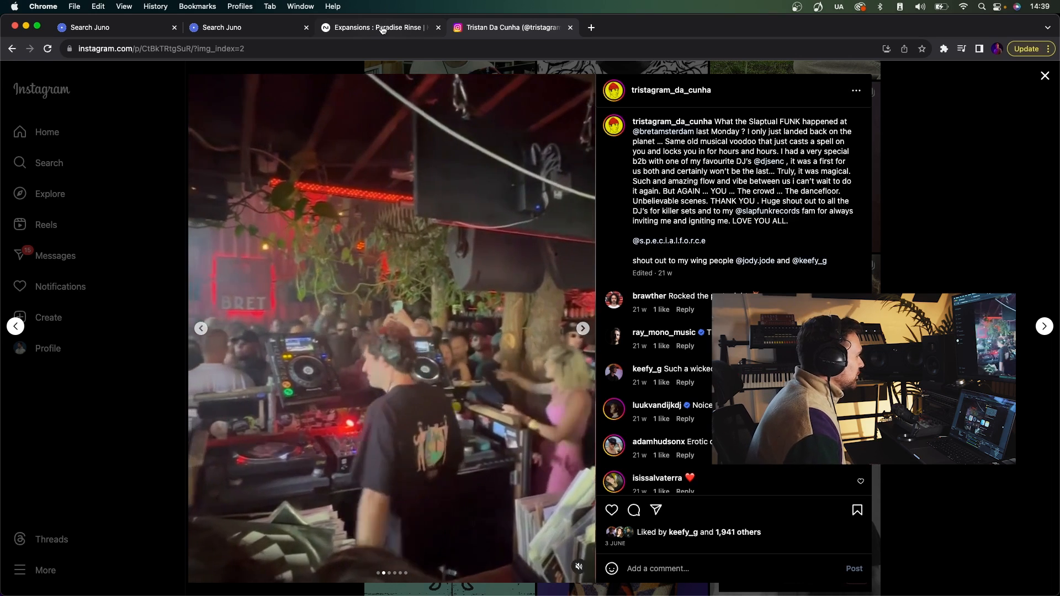
Switch to Ableton Live, set the audio output device to Multi-Output Device (0 In, 2 Out), and close the preferences
key("super+Tab")
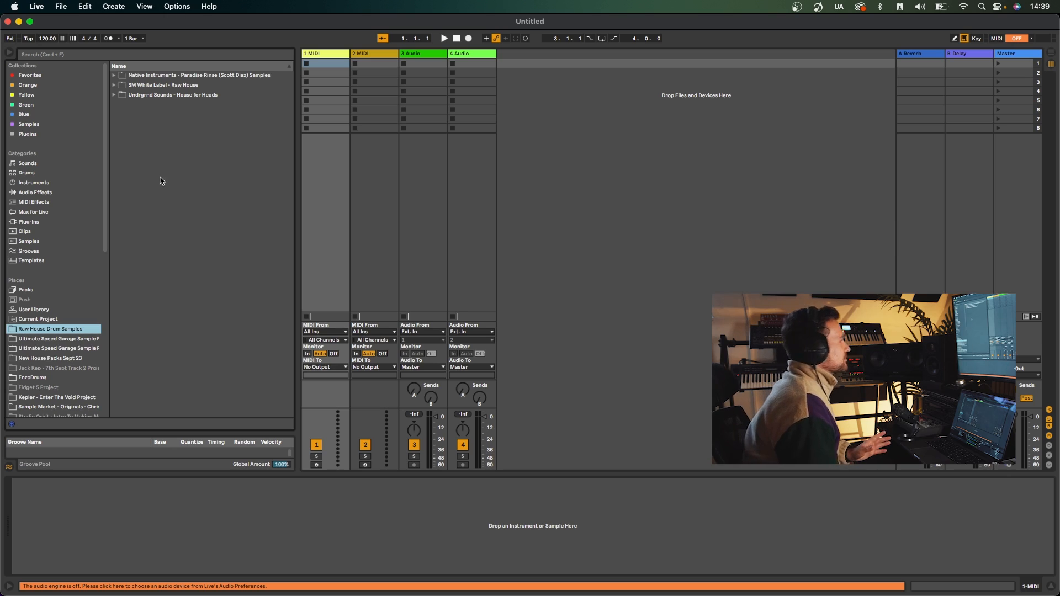
left_click(125, 587)
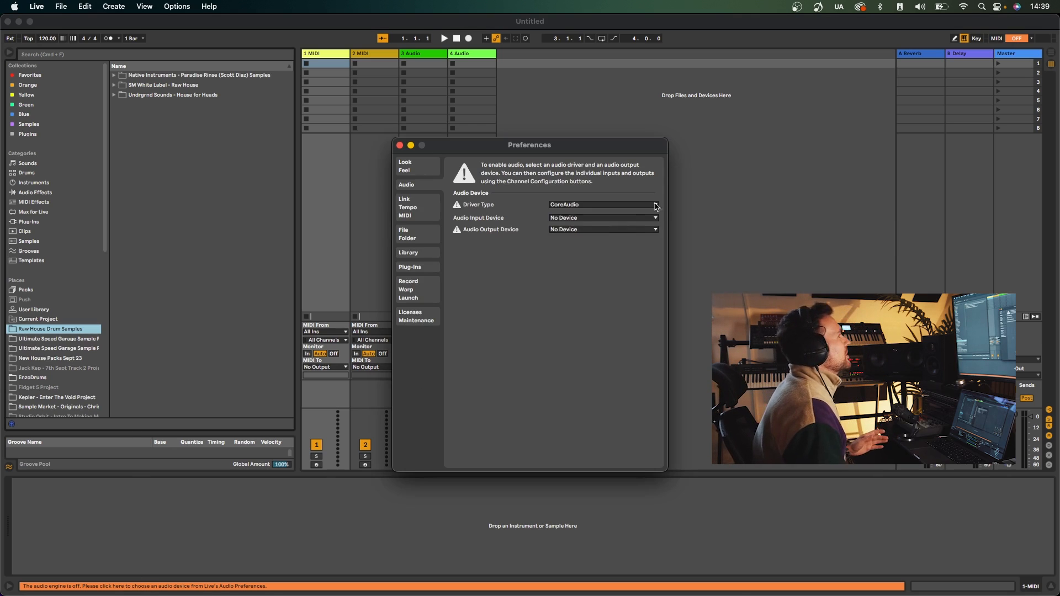
left_click(615, 229)
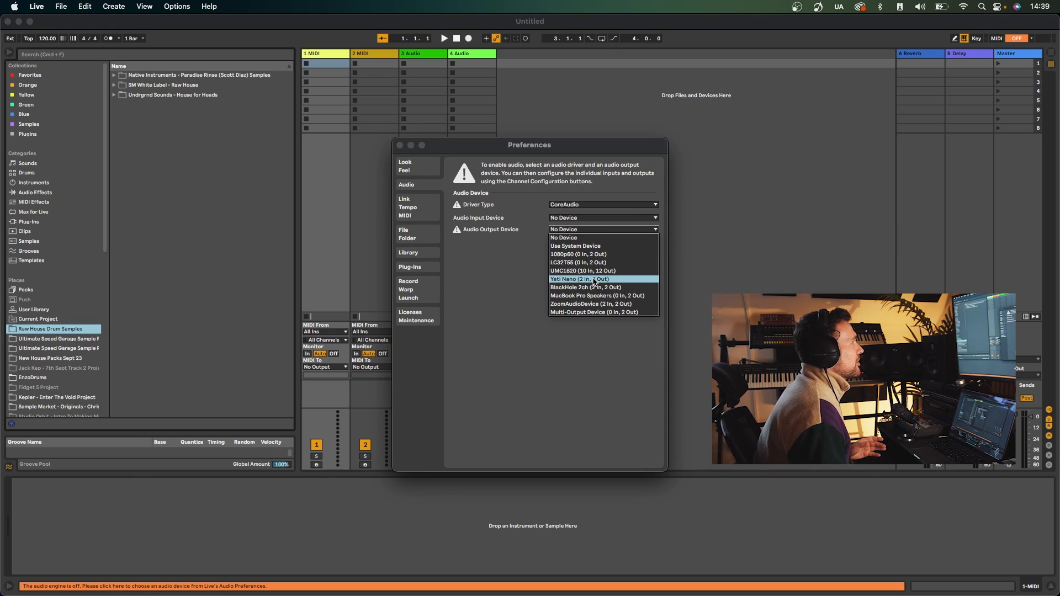
left_click(598, 312)
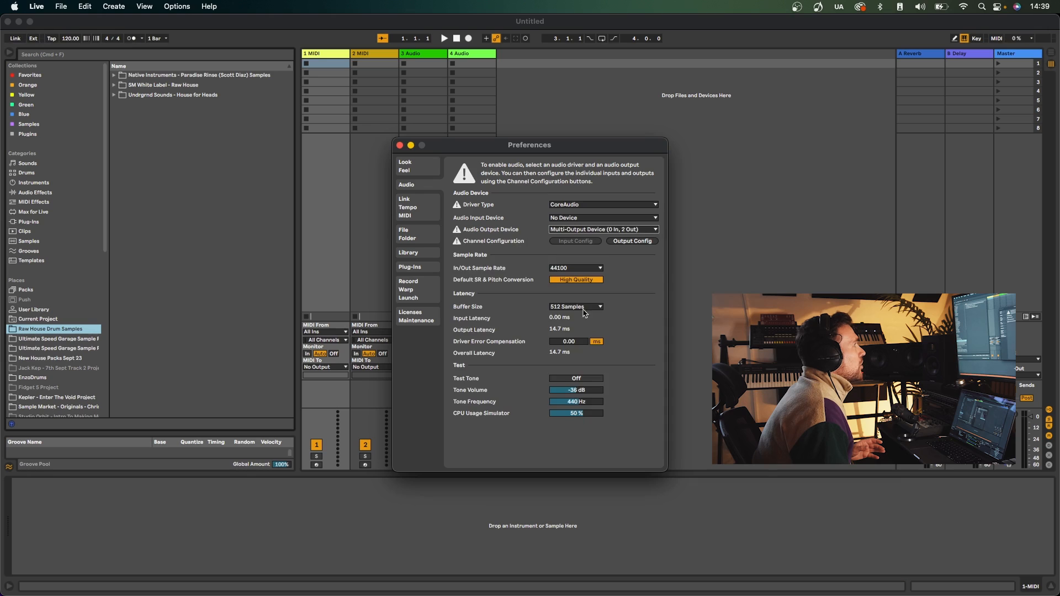
left_click(400, 145)
Select the Native Instruments - Paradise Rinse sample folder, and look through the Paradise Rinse product page in Chrome down to its related products
left_click(133, 78)
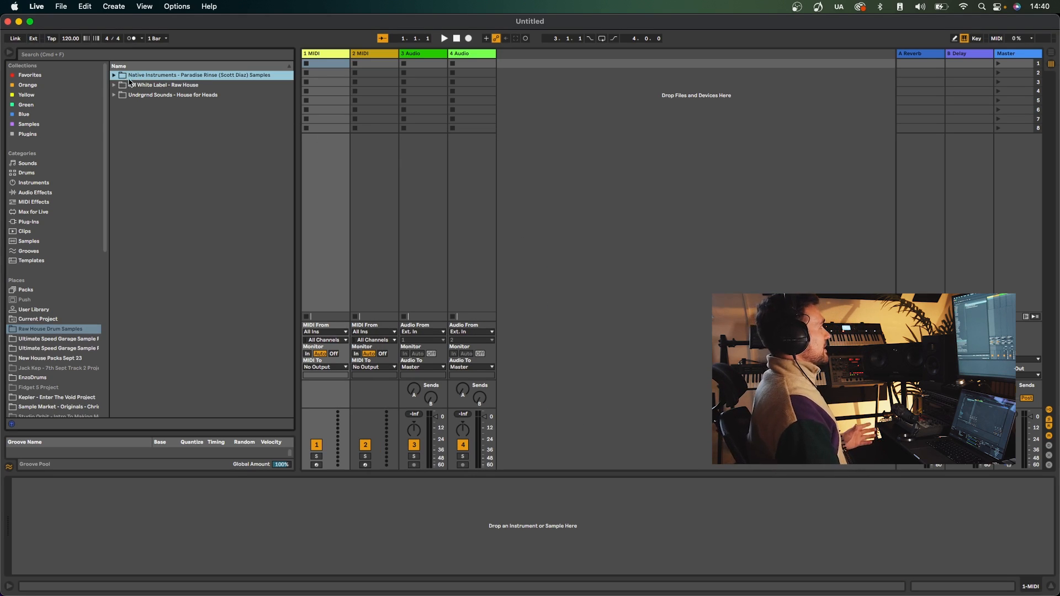
key("Right")
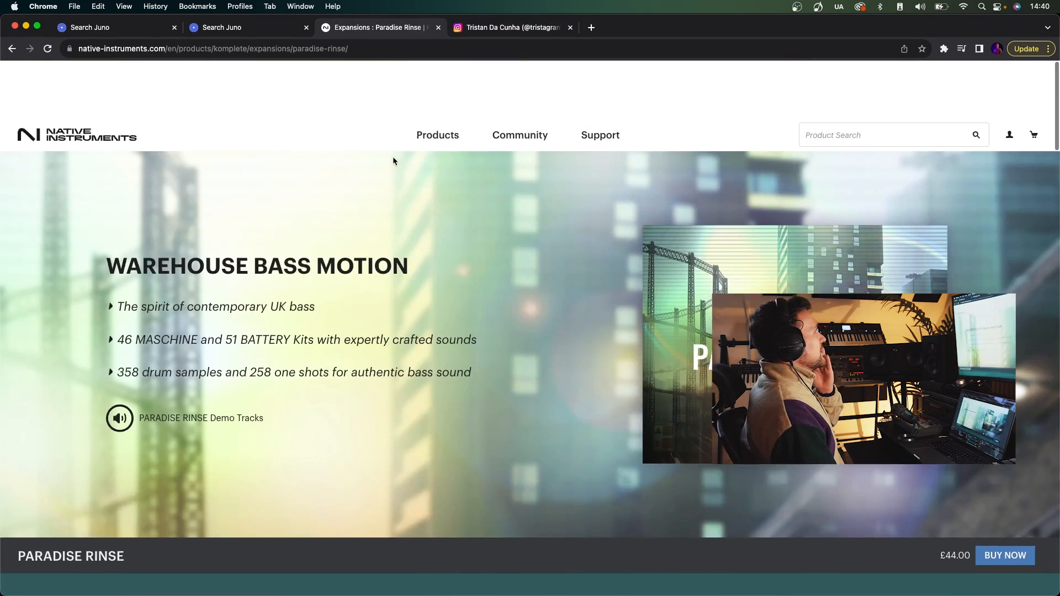
scroll(393, 160, "down", 2)
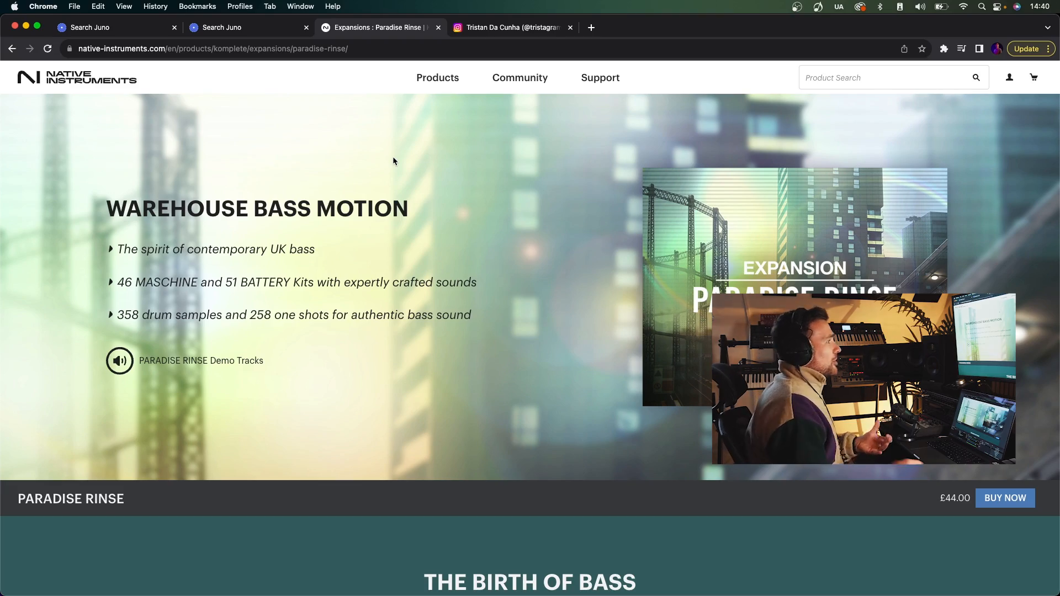
scroll(393, 160, "down", 20)
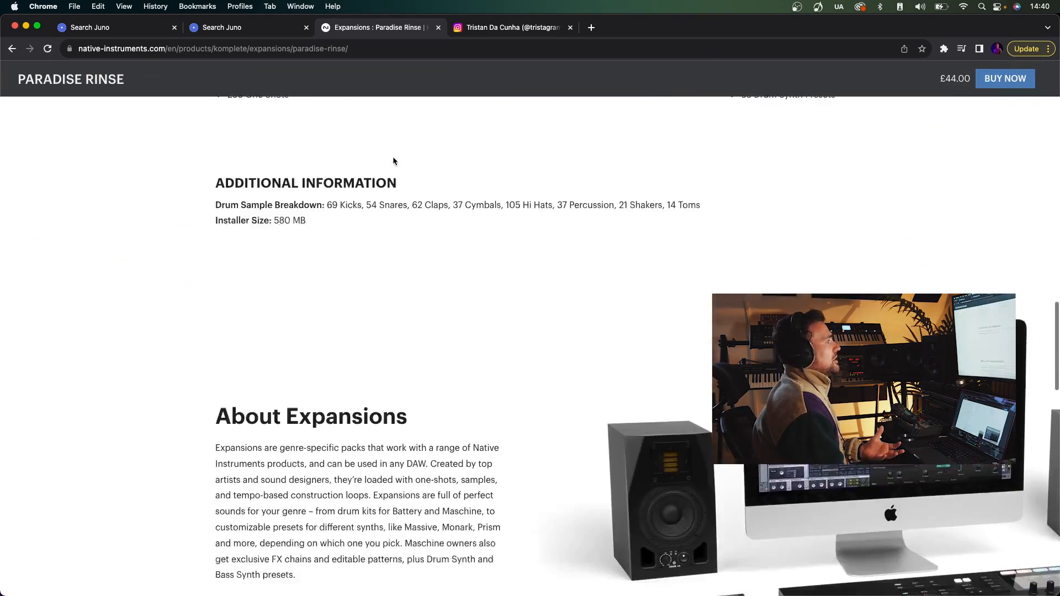
scroll(393, 160, "down", 15)
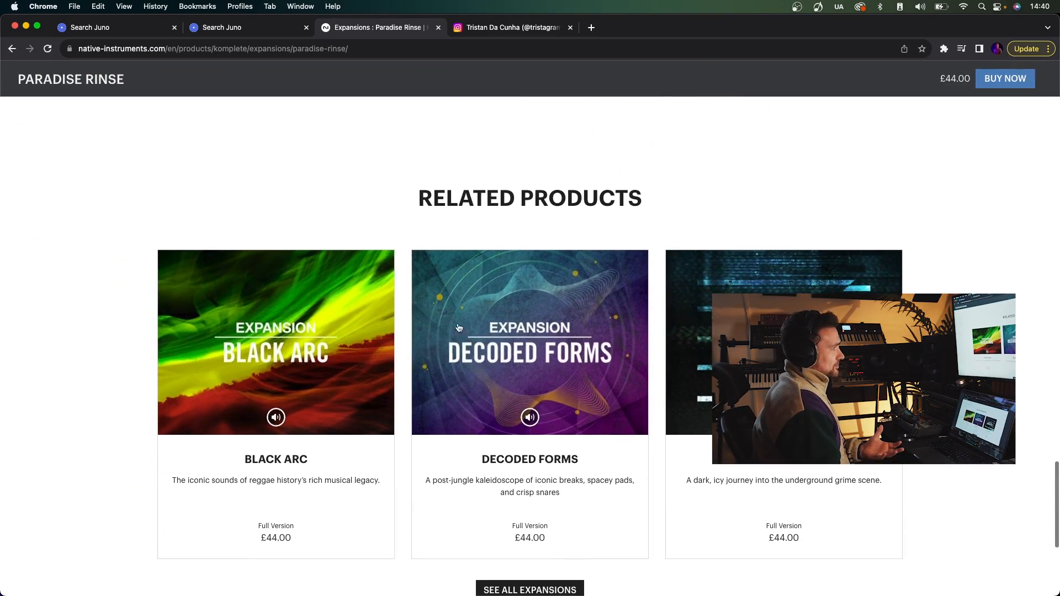
scroll(506, 350, "down", 3)
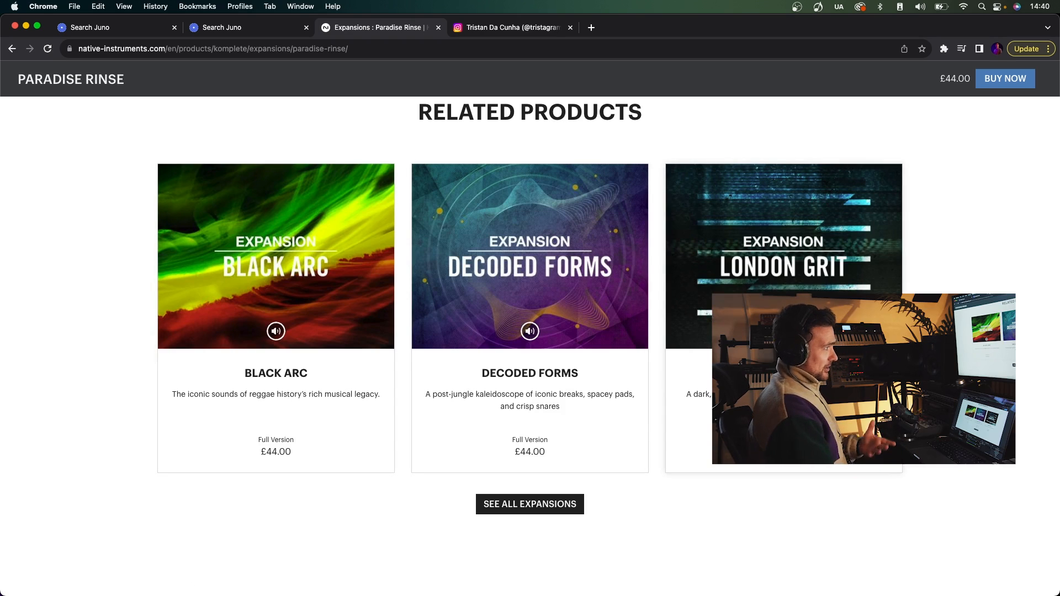
scroll(541, 389, "down", 5)
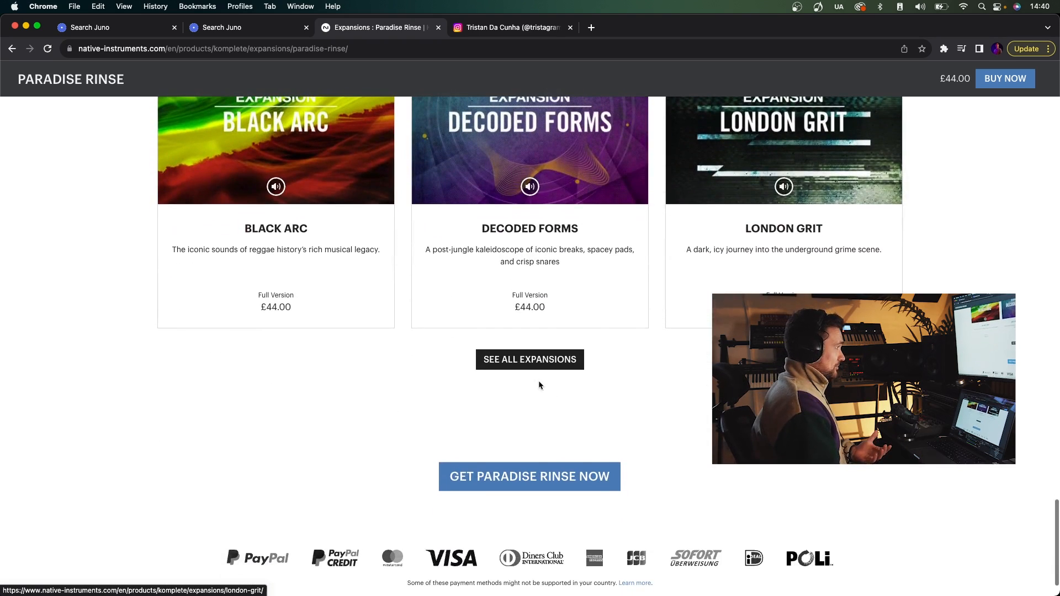
Open the catalogue of all Native Instruments expansions and browse it, loading more results
left_click(526, 361)
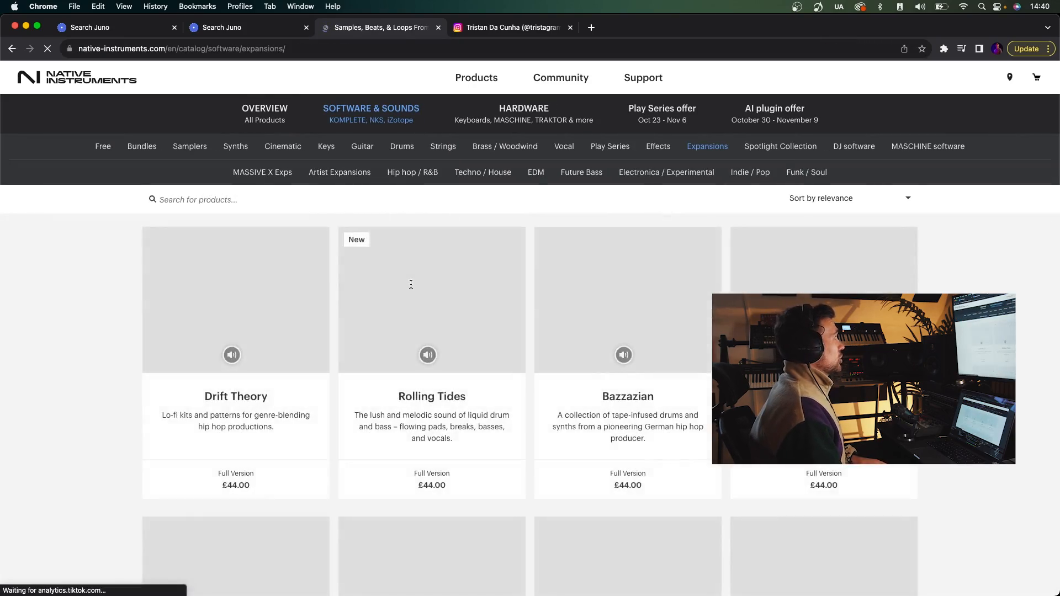
scroll(113, 196, "down", 1)
scroll(111, 195, "down", 10)
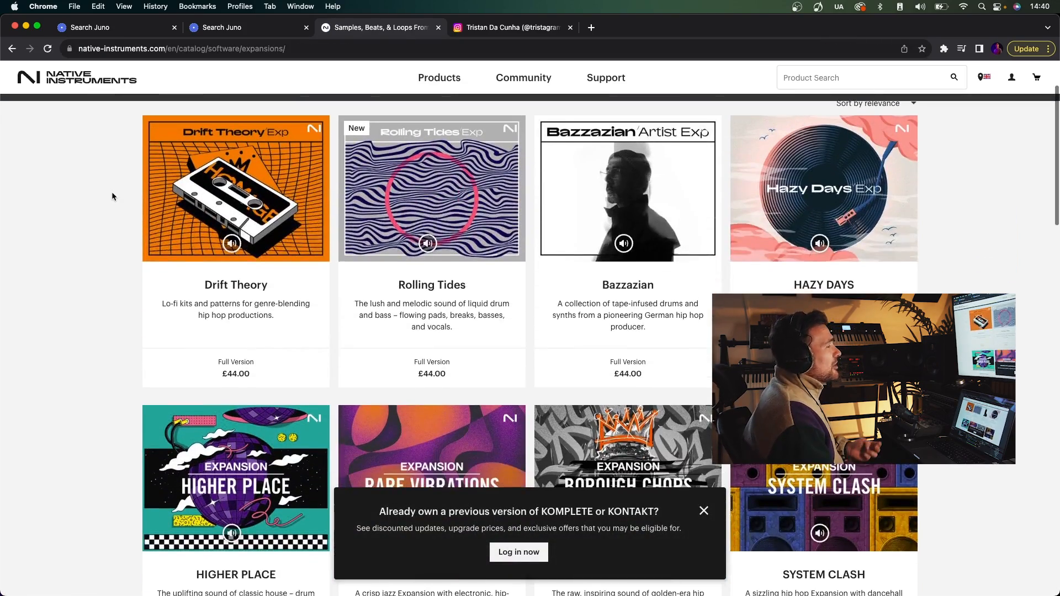
scroll(111, 196, "down", 7)
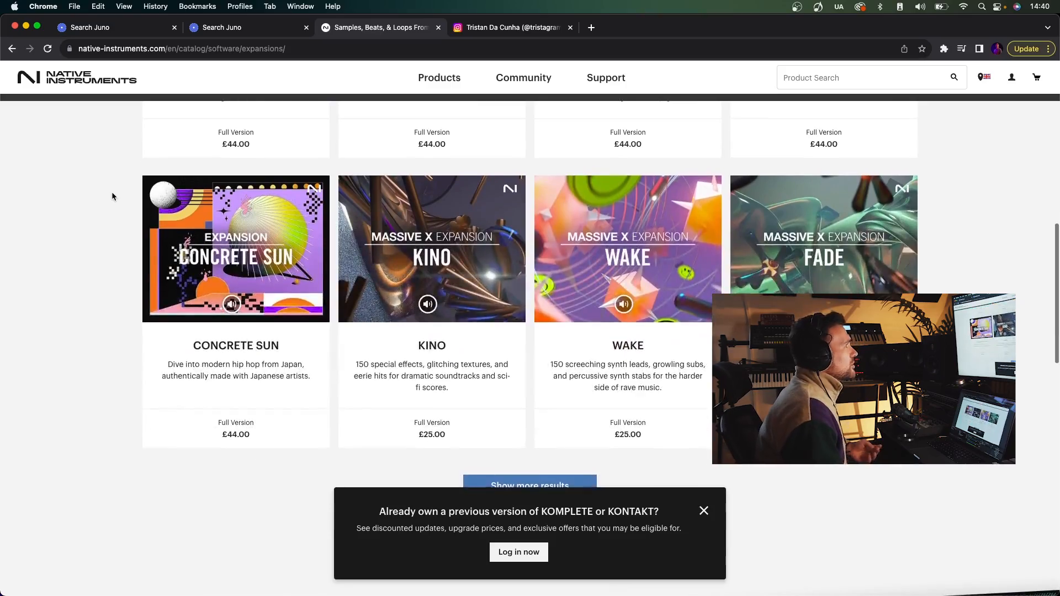
left_click(497, 240)
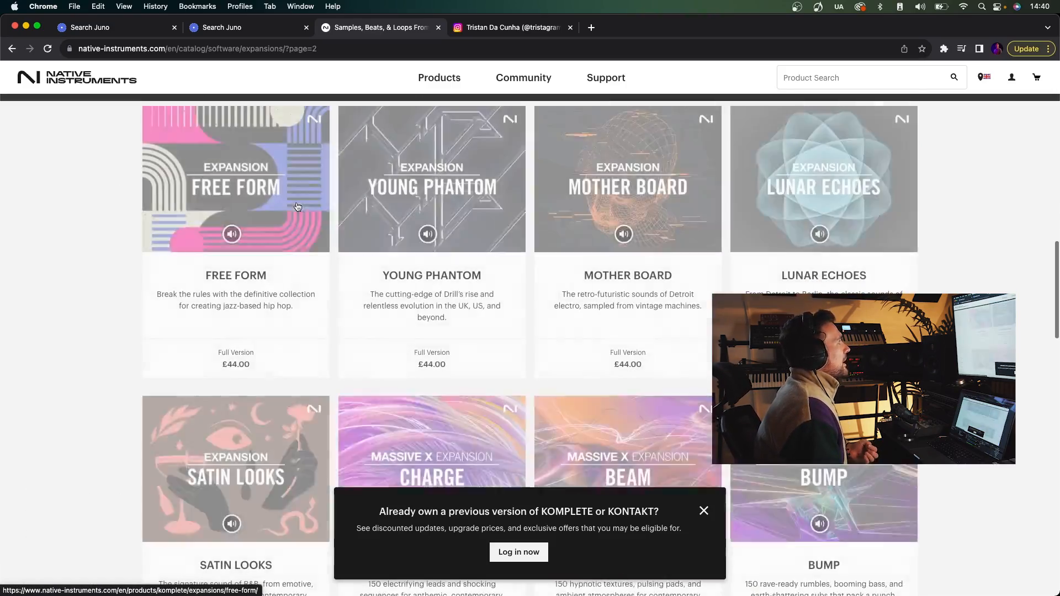
scroll(298, 204, "down", 7)
scroll(298, 207, "down", 7)
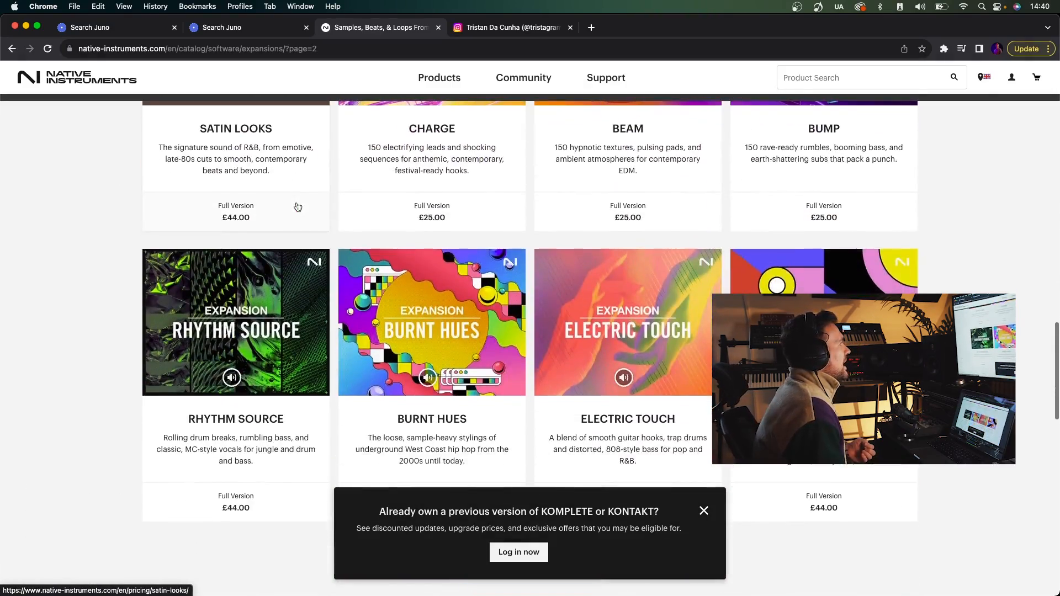
Return from the expansions catalogue to the Paradise Rinse product page
left_click(286, 23)
left_click(369, 27)
left_click(11, 49)
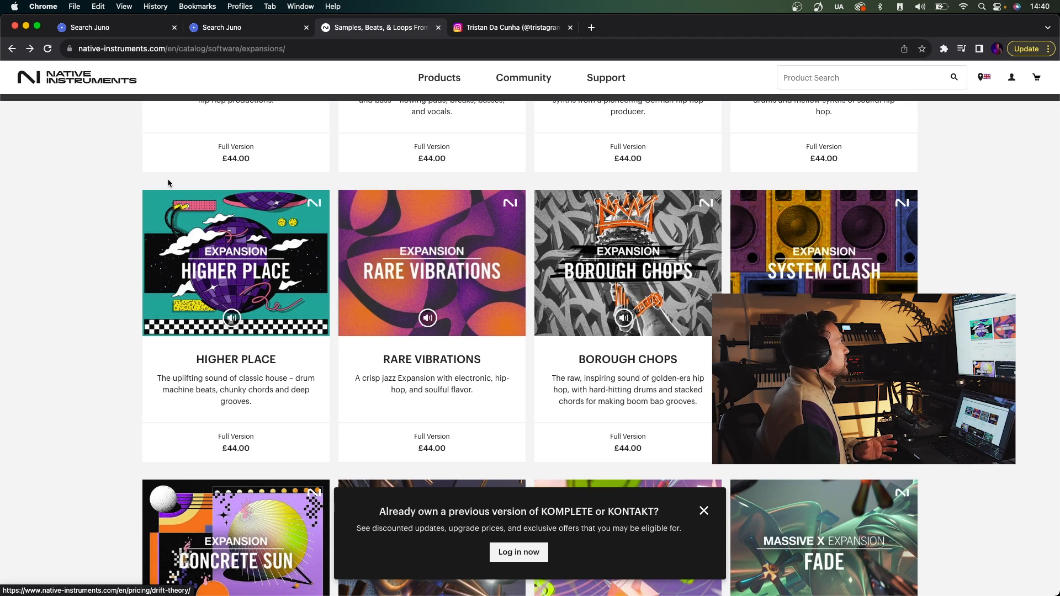
right_click(13, 49)
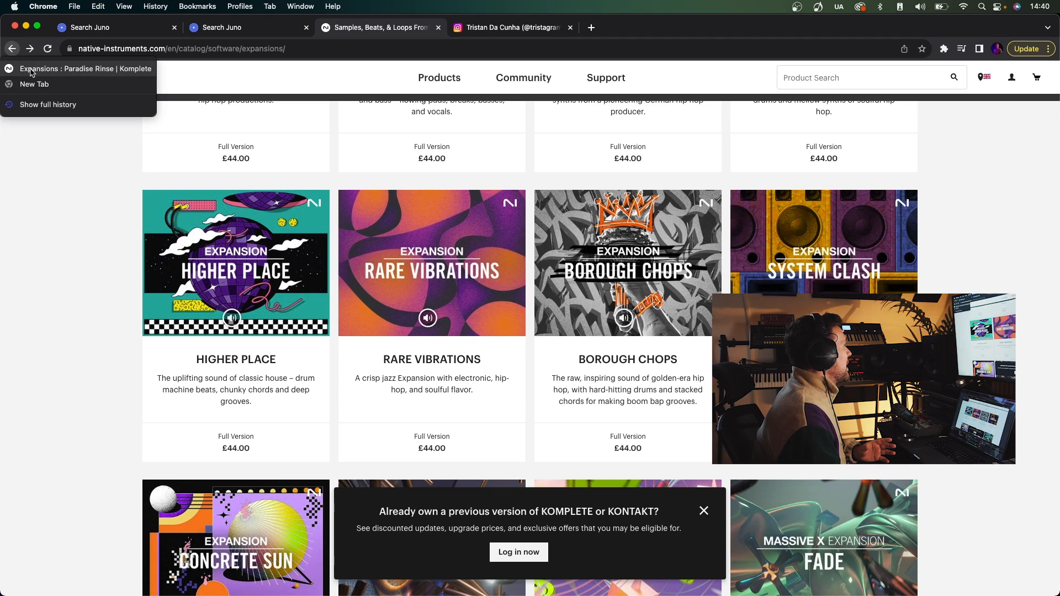
left_click(60, 69)
Examine the Samples and Loops, Drum Kits and Synth Presets contents listed for Paradise Rinse
scroll(517, 257, "down", 10)
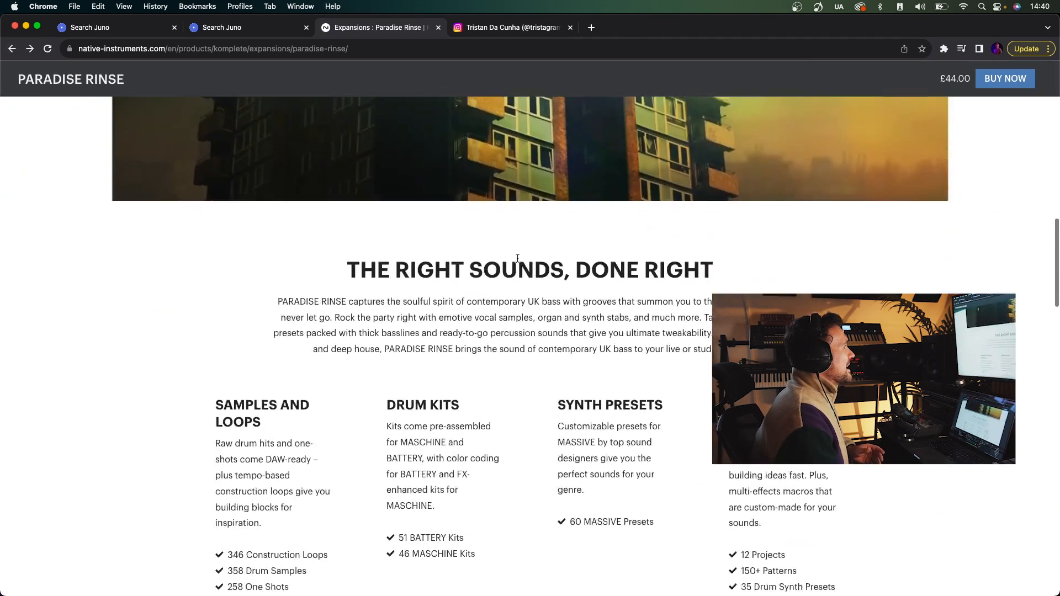
left_click_drag(217, 252, 310, 387)
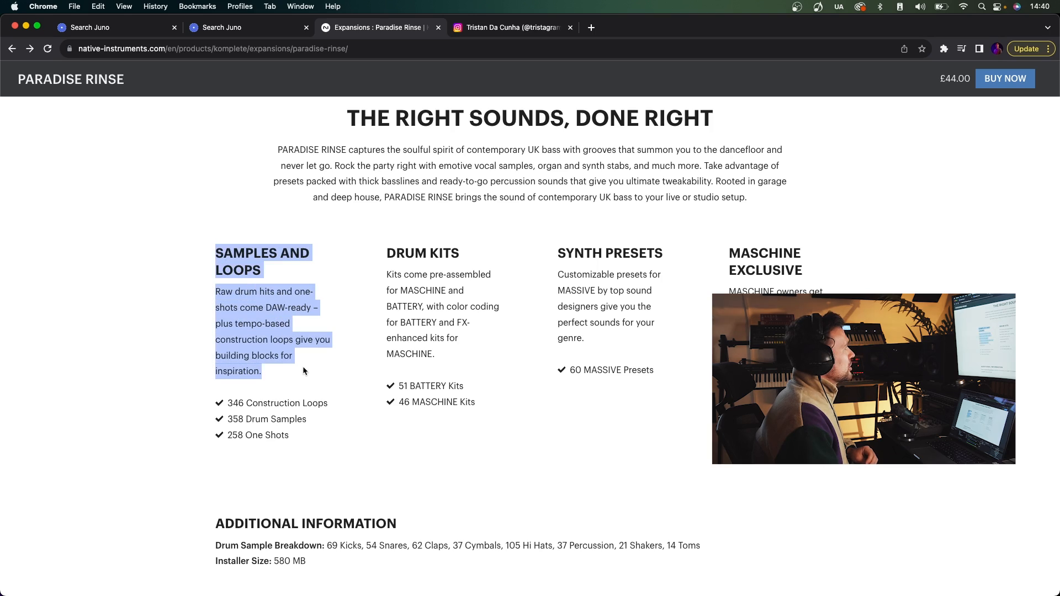
left_click_drag(228, 404, 329, 405)
left_click(229, 423)
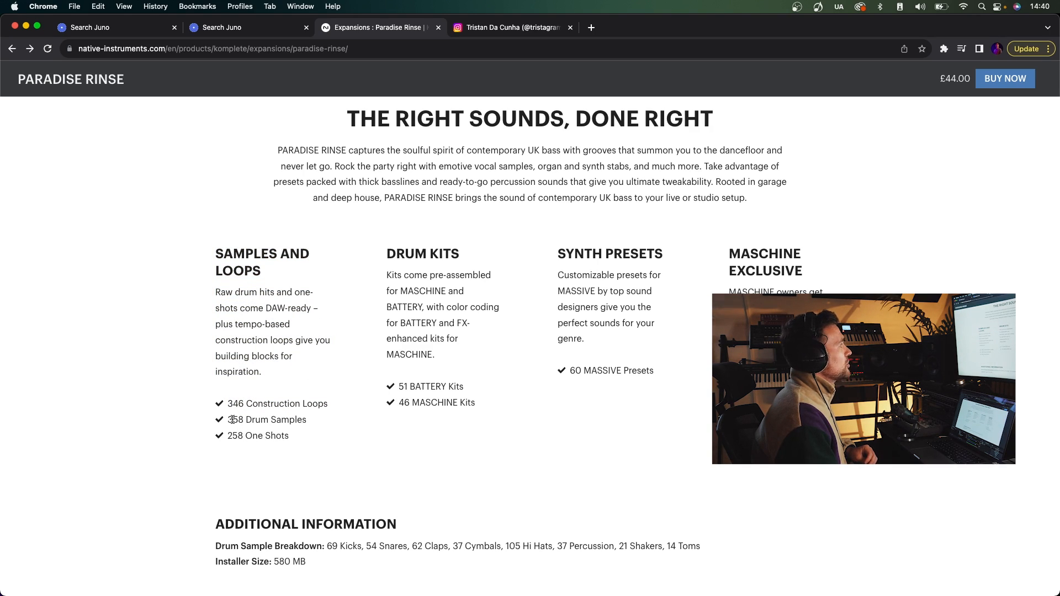
left_click_drag(393, 250, 467, 403)
left_click(468, 403)
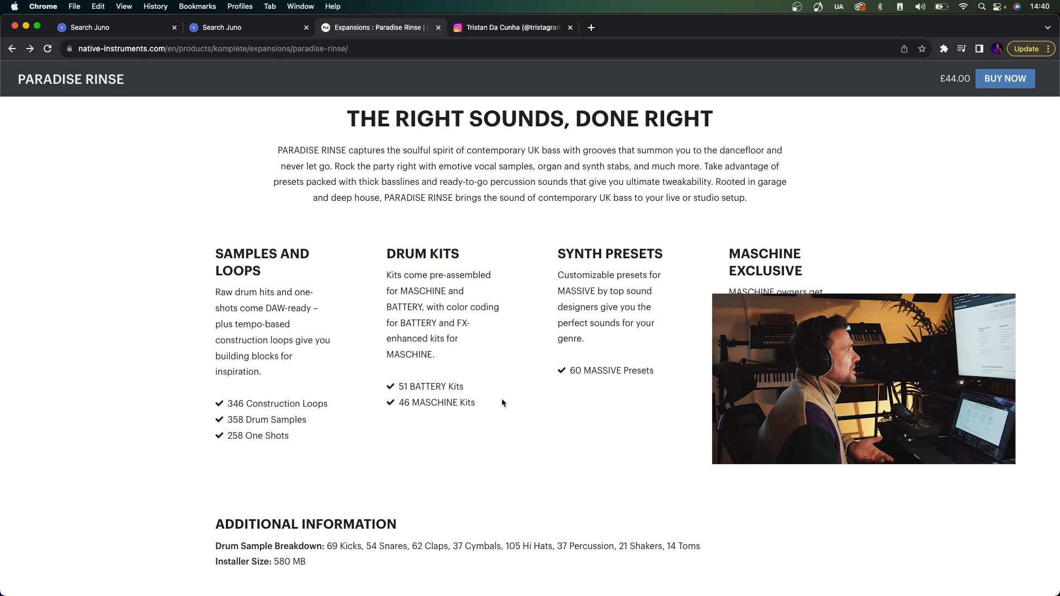
left_click(622, 355)
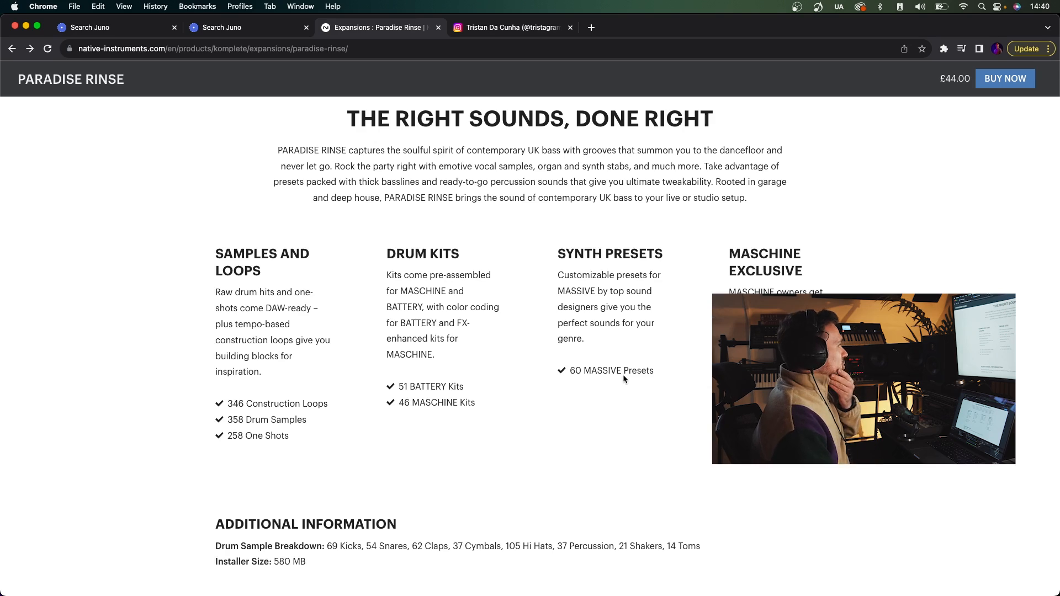
Read the additional information, About Expansions and system requirements sections, and return to the Paradise Rinse introduction
scroll(624, 376, "down", 2)
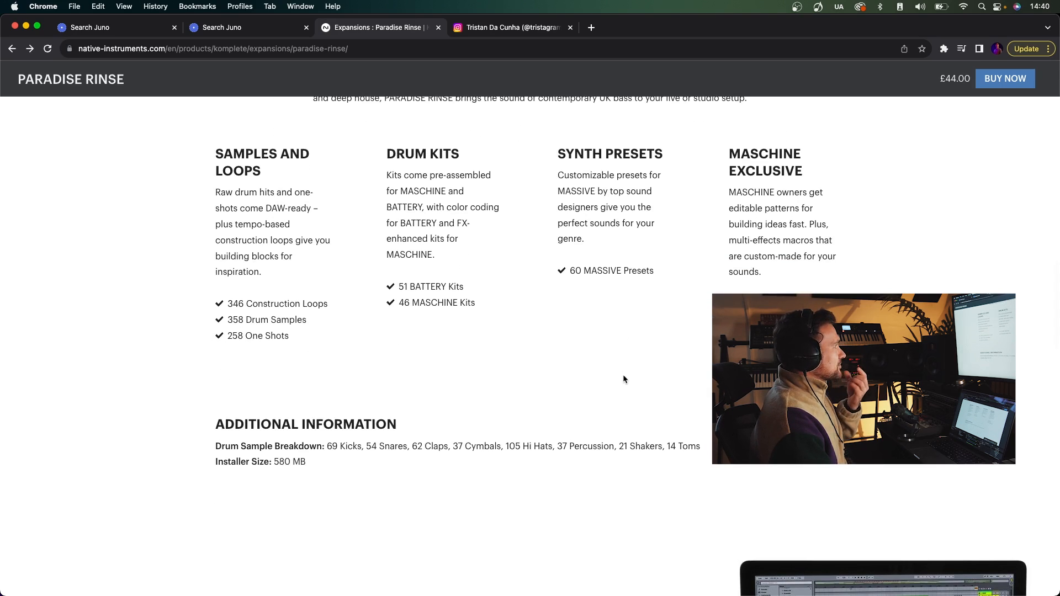
scroll(623, 376, "down", 5)
scroll(623, 378, "down", 3)
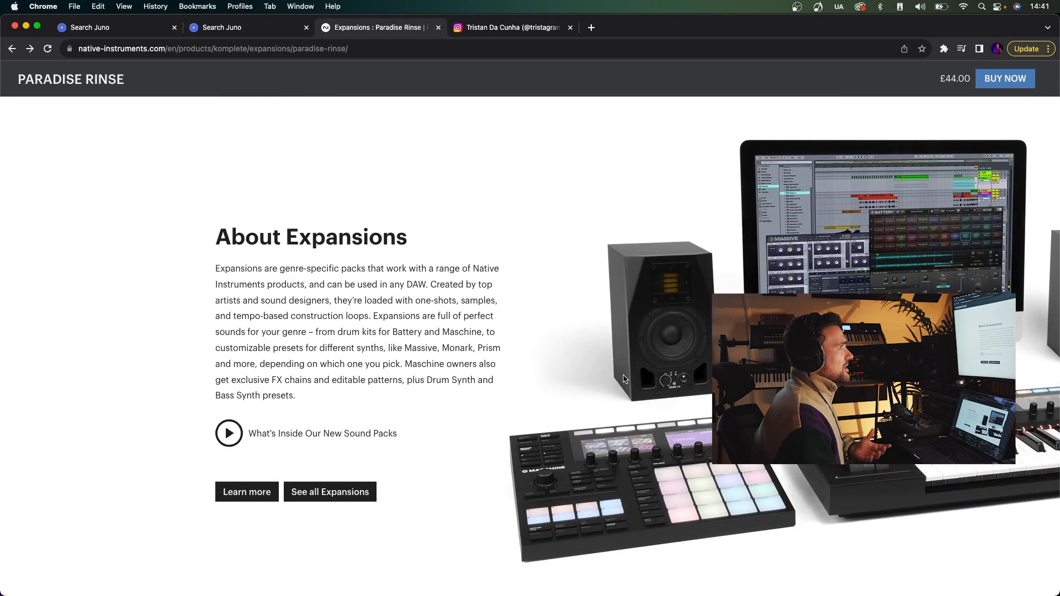
scroll(623, 378, "down", 8)
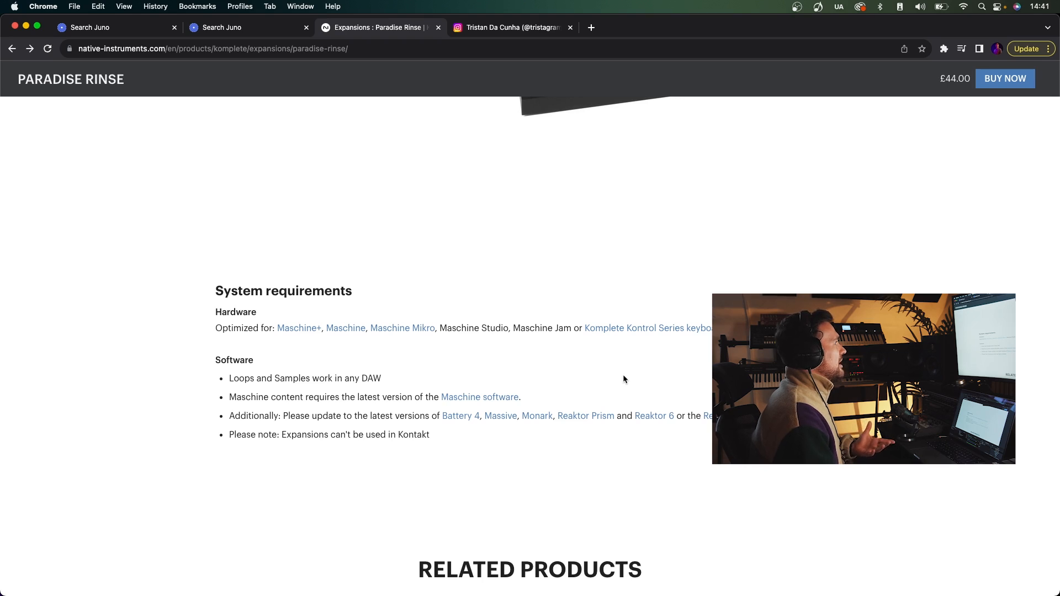
scroll(624, 379, "up", 4)
scroll(622, 378, "up", 15)
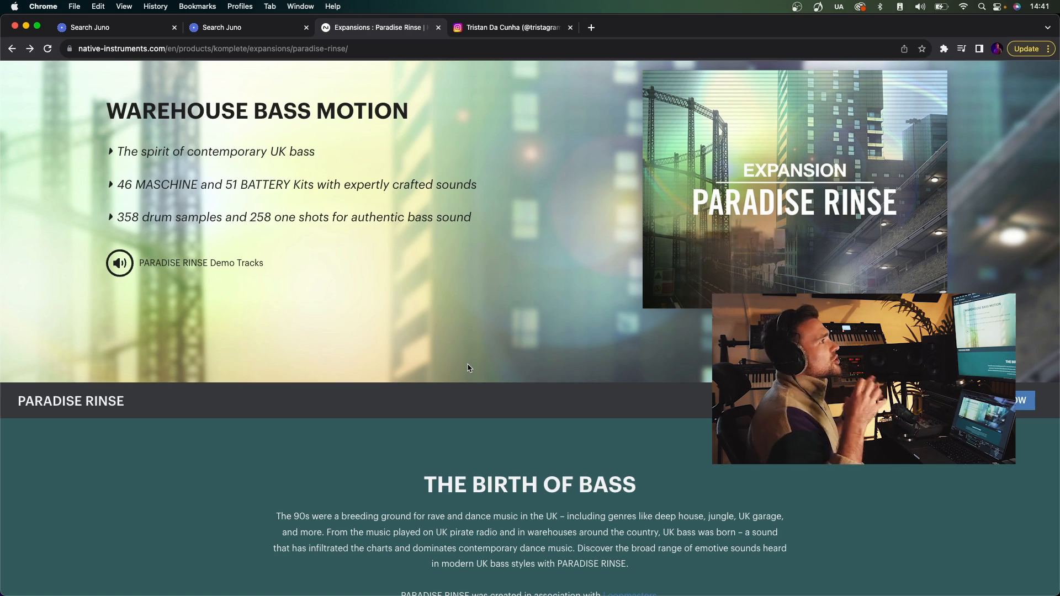
Switch to Finder, open the Paradise Rinse Library folder, collapse its expanded Samples folder and select it
key("super+space")
type("paradise")
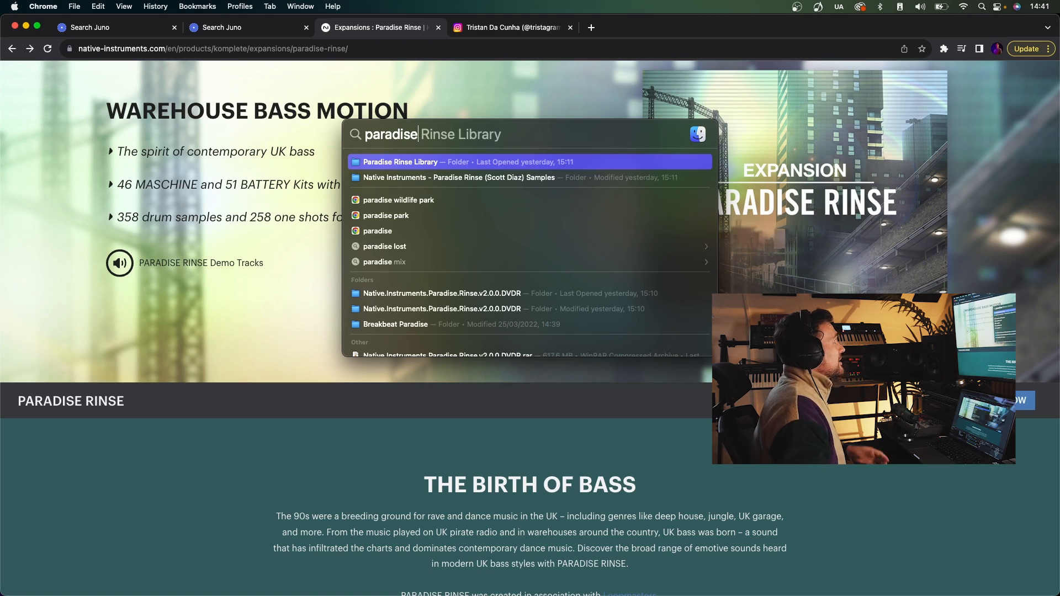
key("Return")
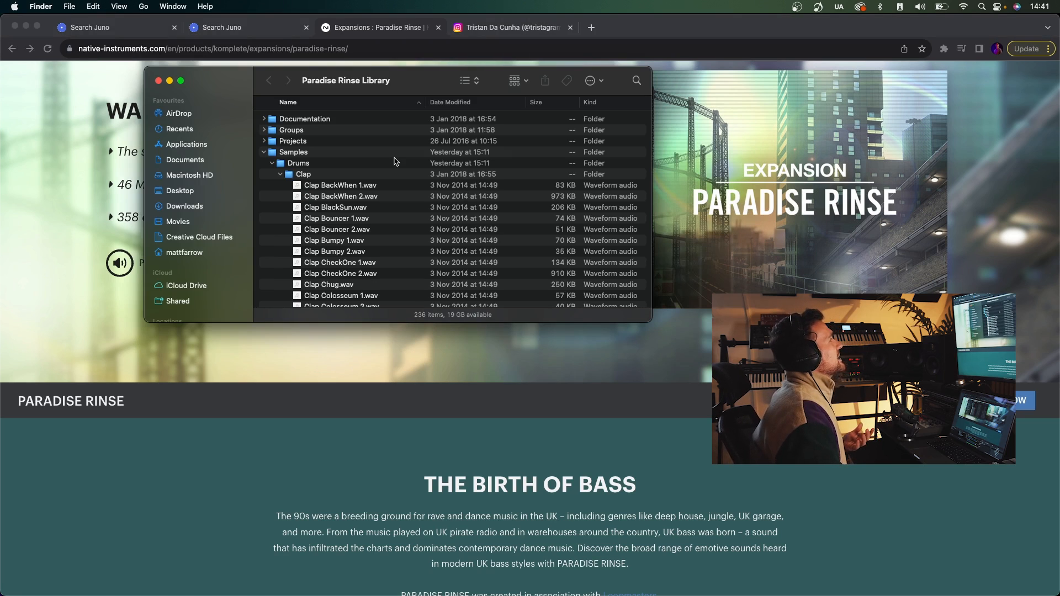
left_click(264, 152)
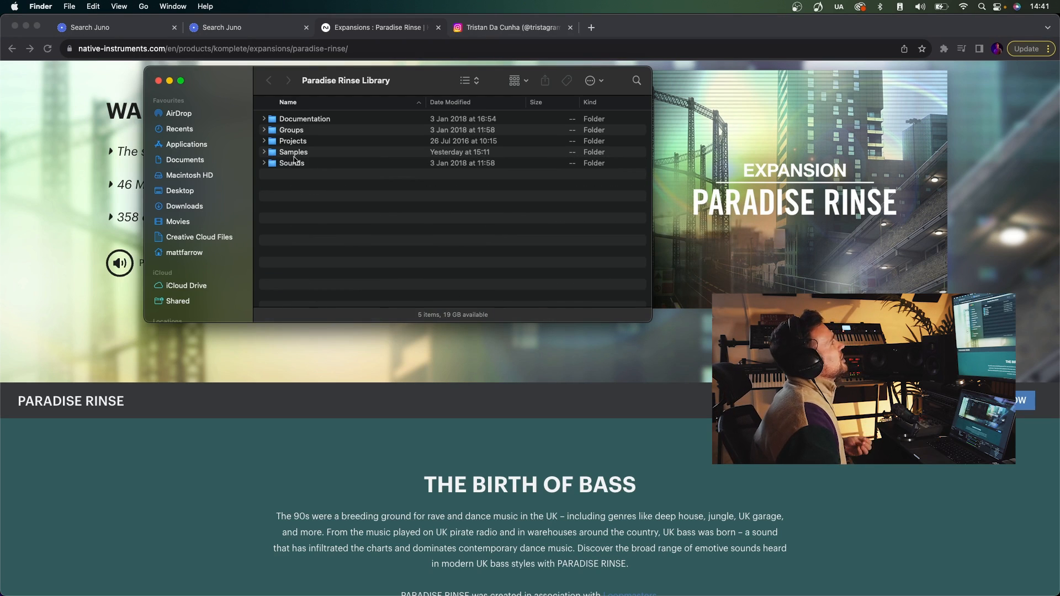
left_click(287, 157)
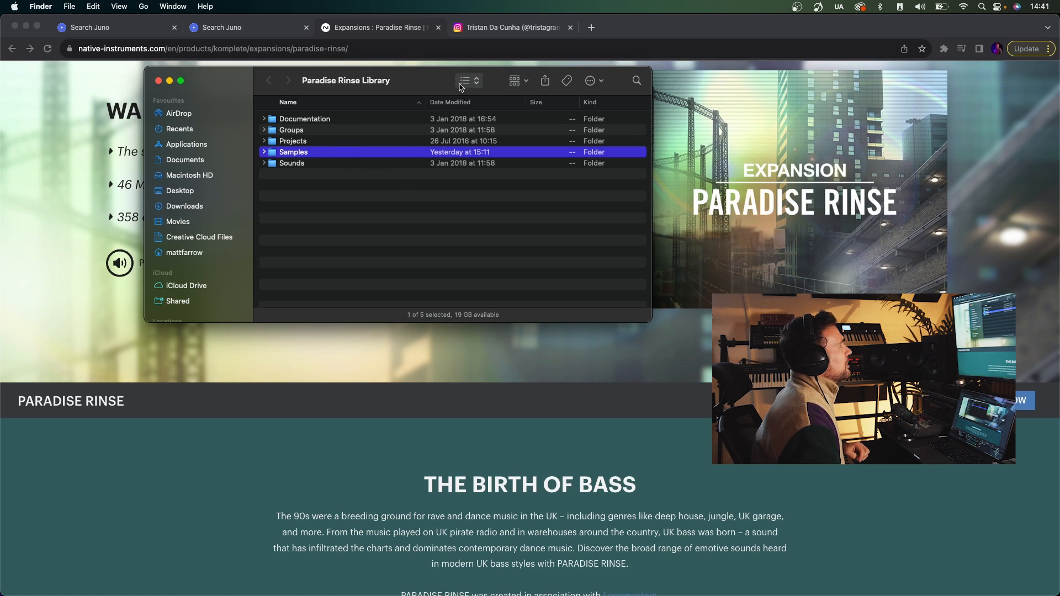
Enlarge the Finder window and show the Paradise Rinse Library's Samples folder in column view
left_click(521, 83)
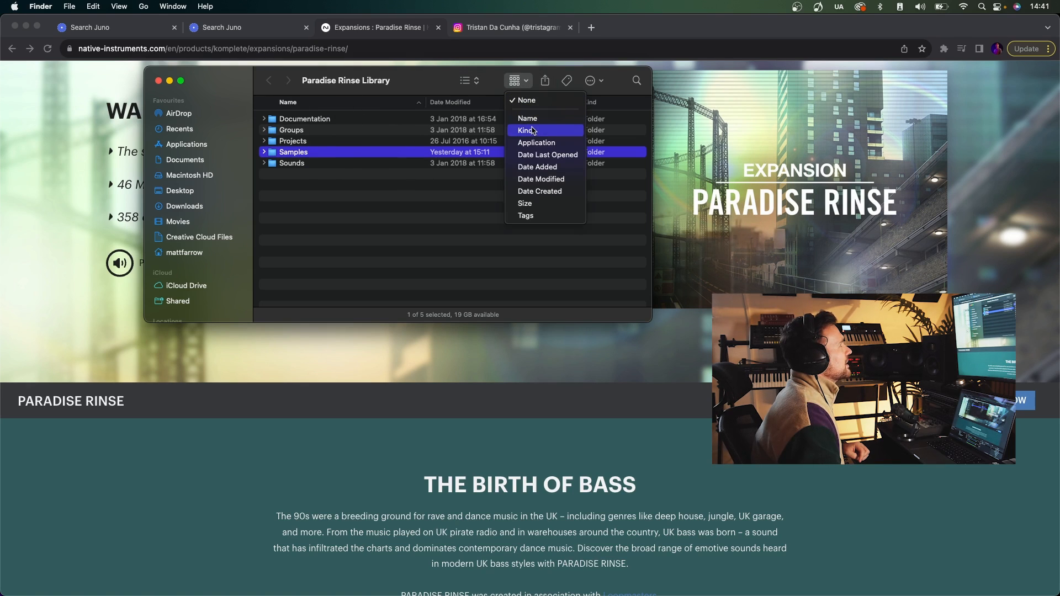
left_click(524, 86)
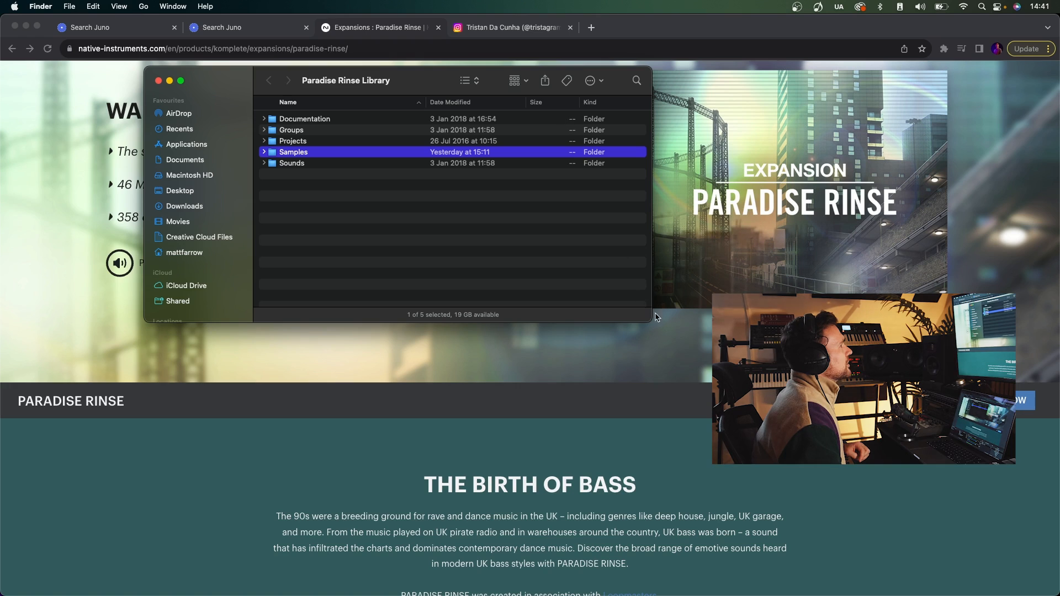
left_click_drag(649, 319, 842, 364)
left_click(528, 80)
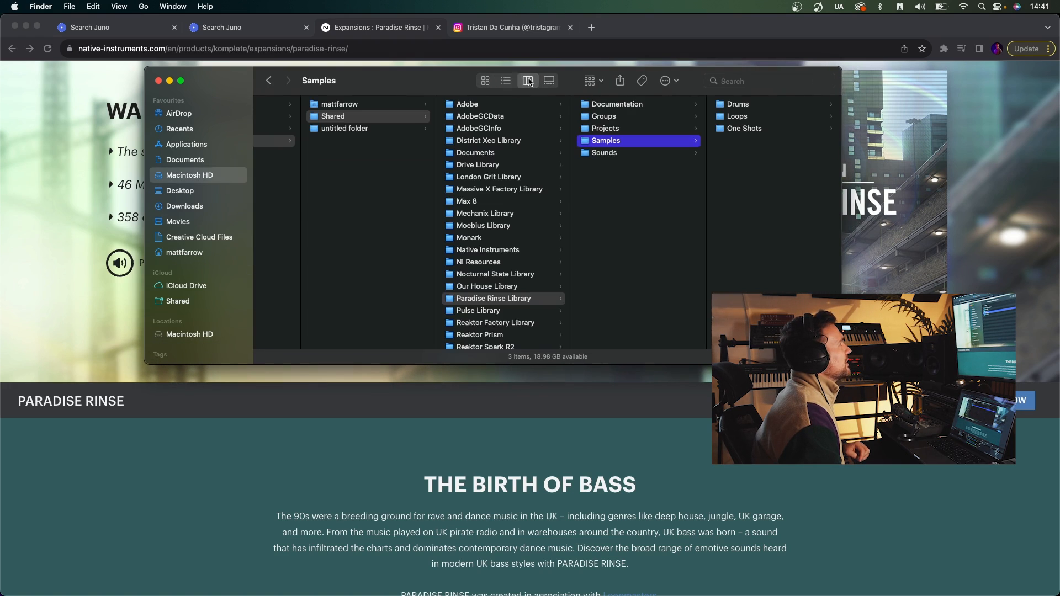
scroll(420, 142, "left", 2)
scroll(421, 149, "right", 2)
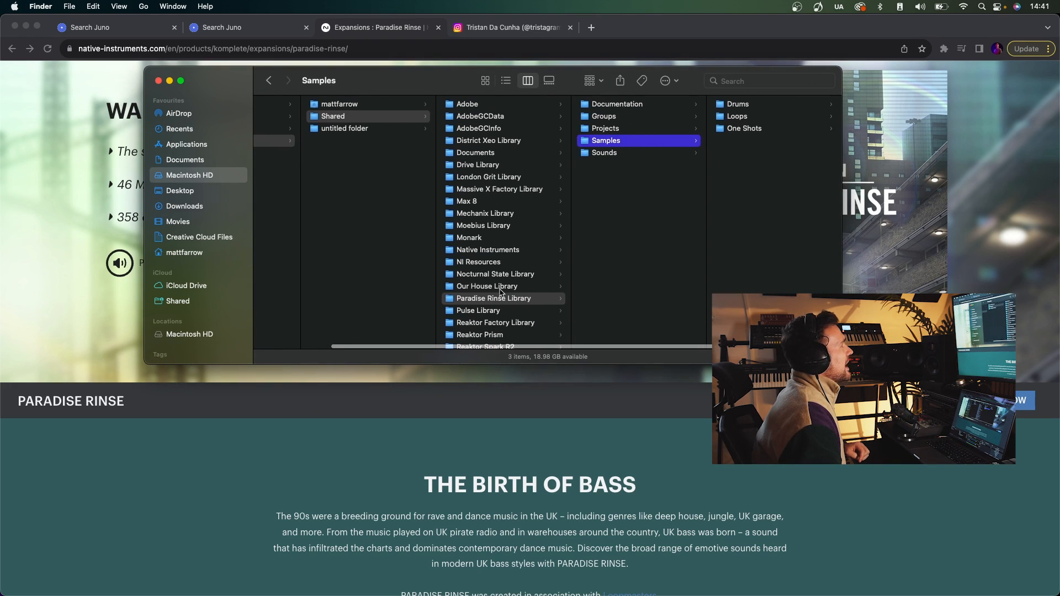
scroll(319, 136, "left", 2)
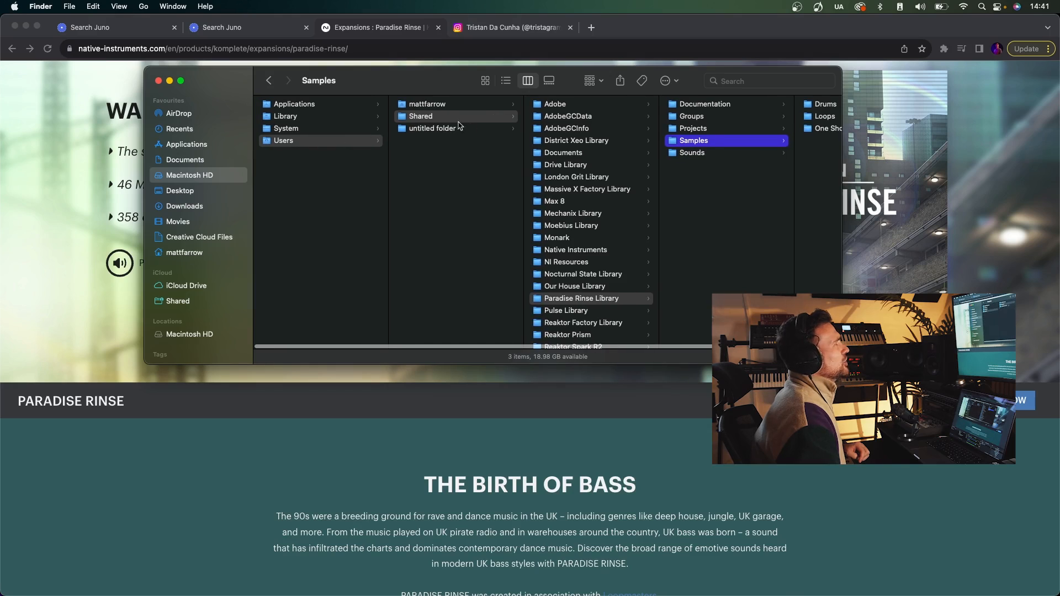
scroll(595, 168, "right", 2)
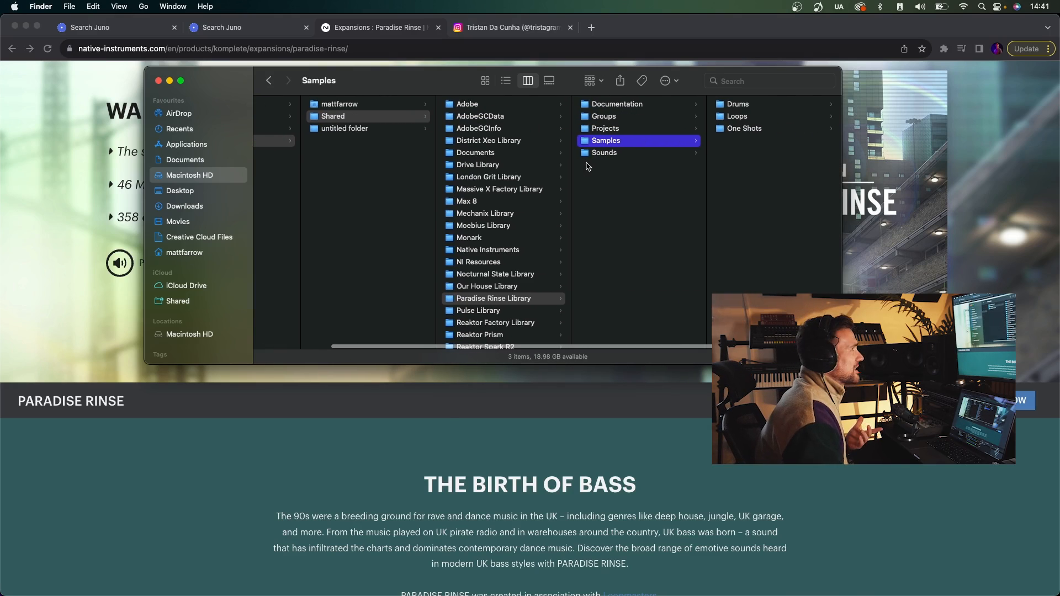
Audition the clap samples in Drums > Clap, from Clap BackWhen 1.wav down to Clap CheckOne 1.wav
left_click(744, 109)
left_click(741, 106)
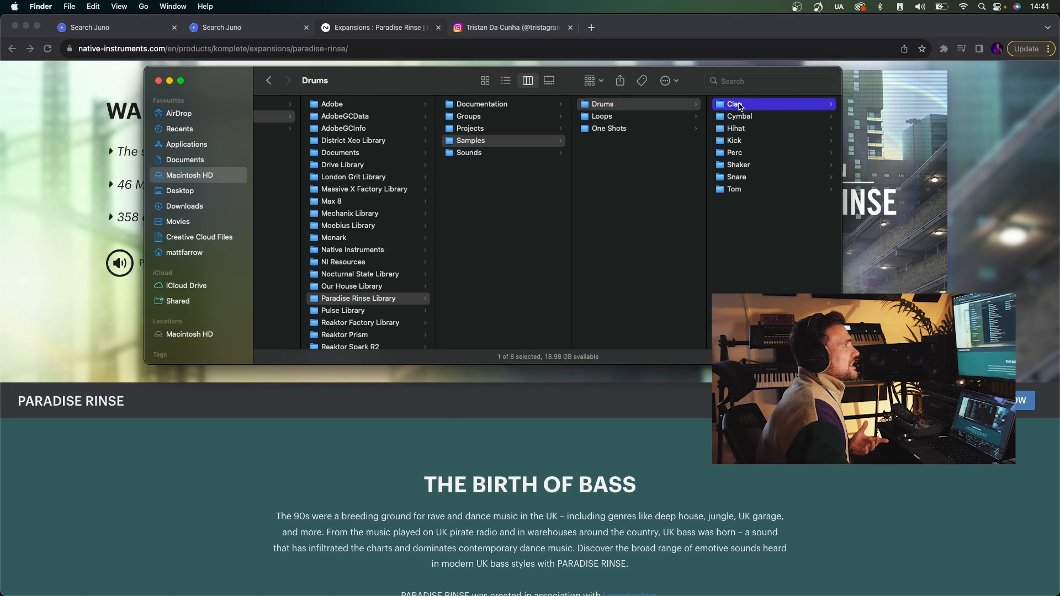
left_click(740, 105)
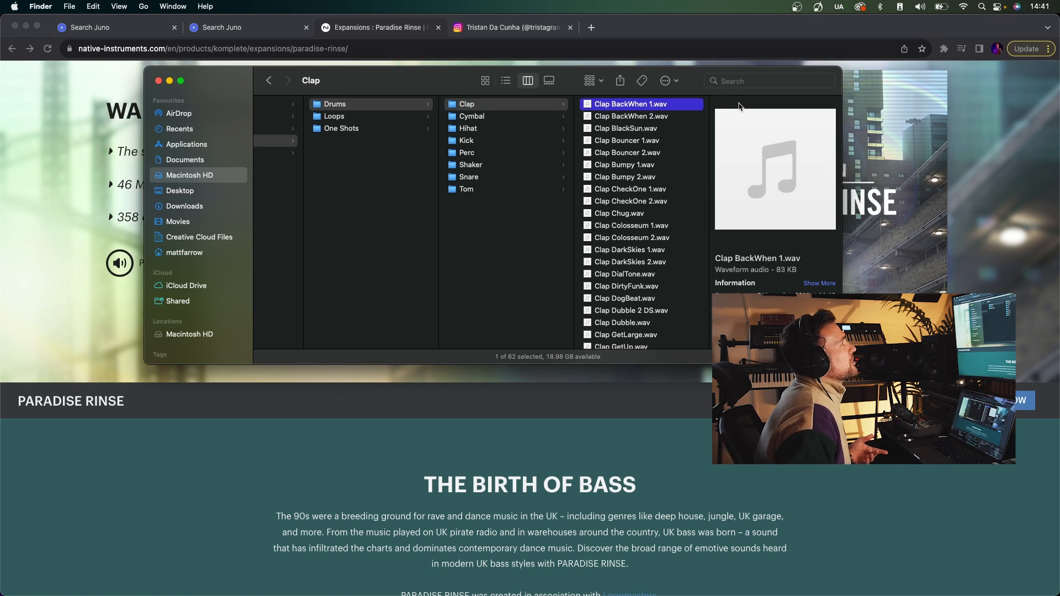
key("Down")
key("space")
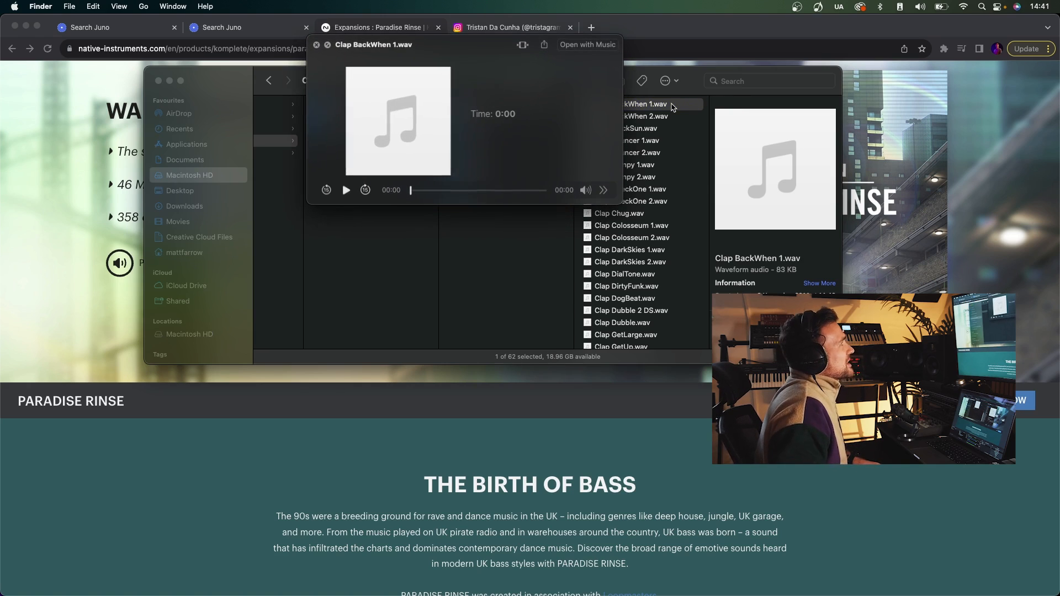
key("Down")
key("Down")
key("Down")
key("Down")
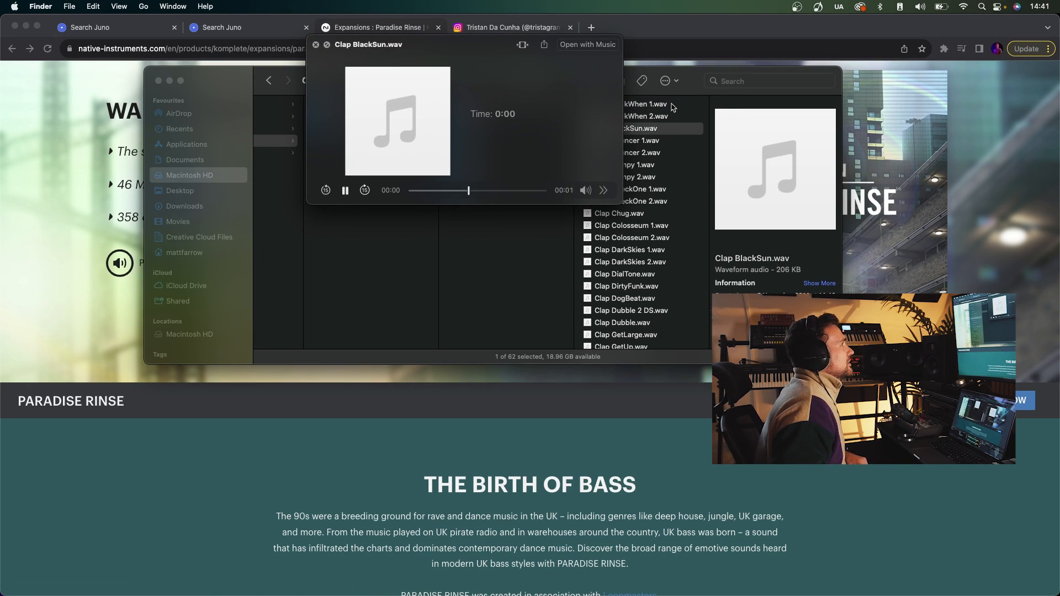
key("Down")
key("Down")
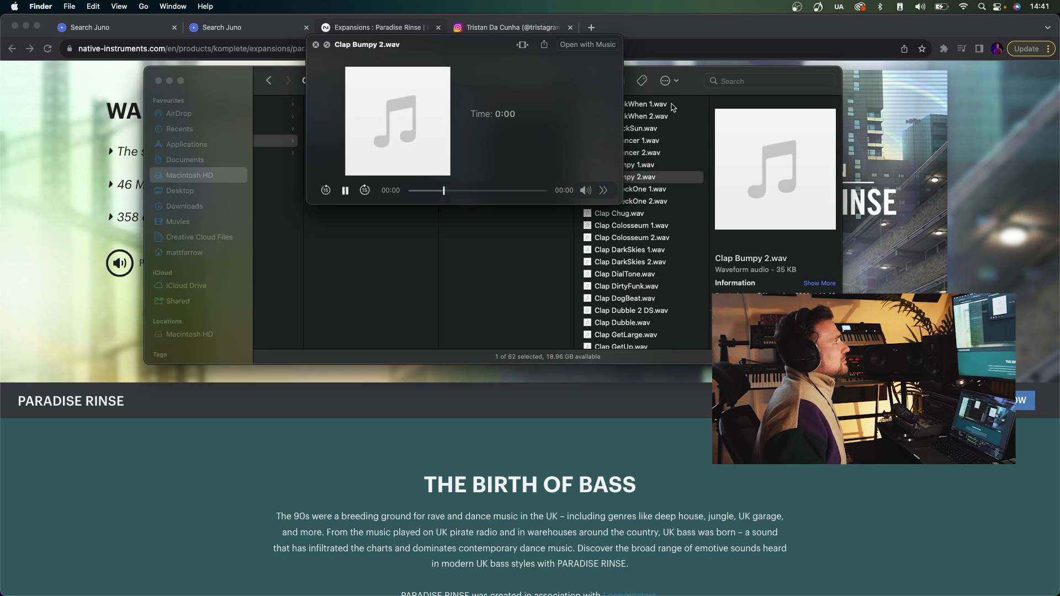
key("space")
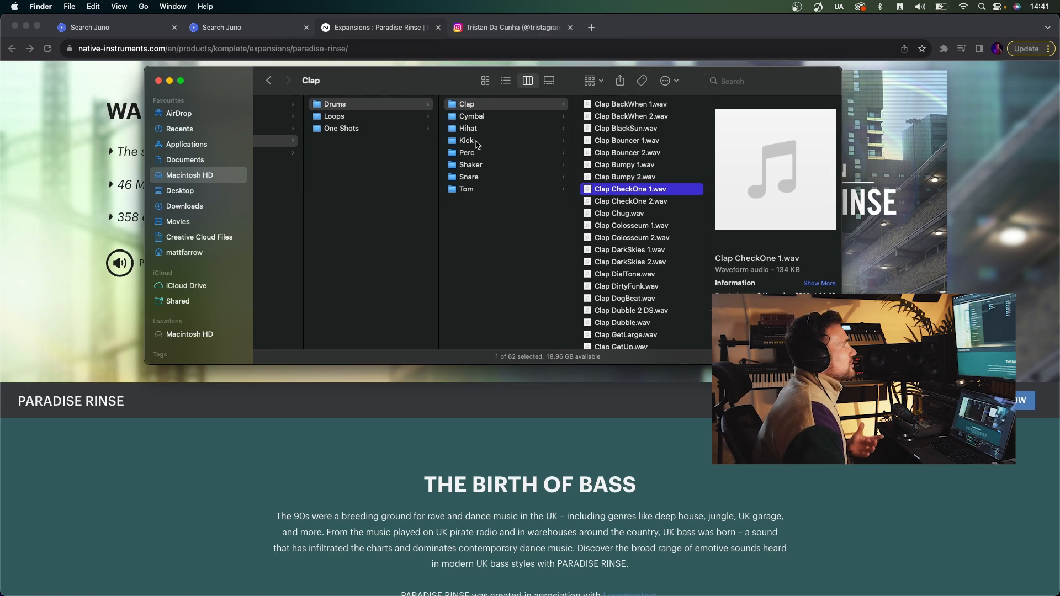
Audition the kick samples in the Kick folder, from Kick Accent Lizard.wav down to Kick CheckOne.wav
left_click(478, 146)
left_click(646, 106)
key("space")
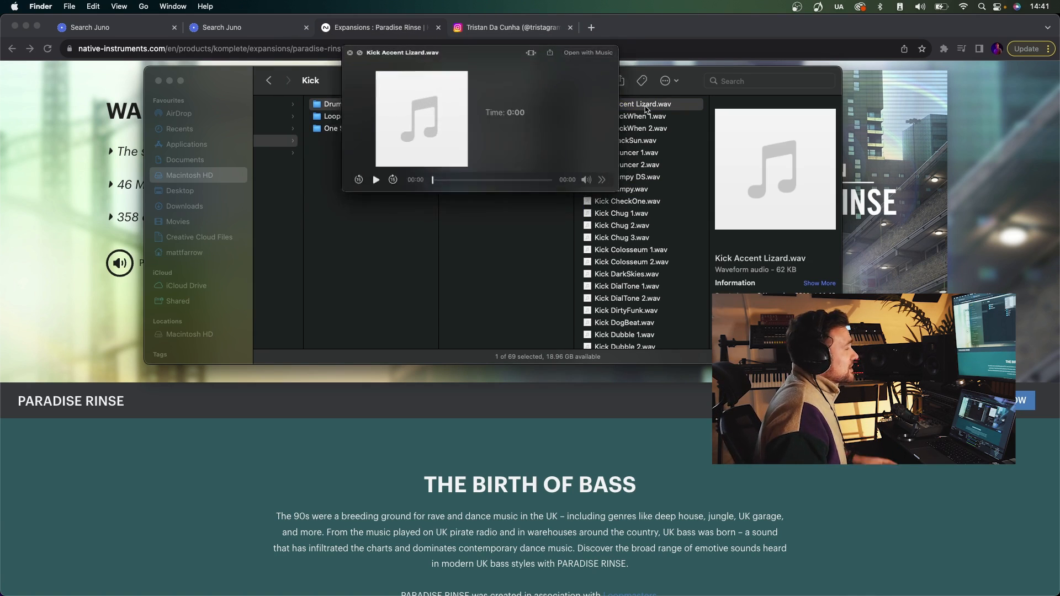
key("Down")
key("Down")
key("Down")
key("Down")
key("Down")
key("Down")
key("Up")
key("Down")
key("Down")
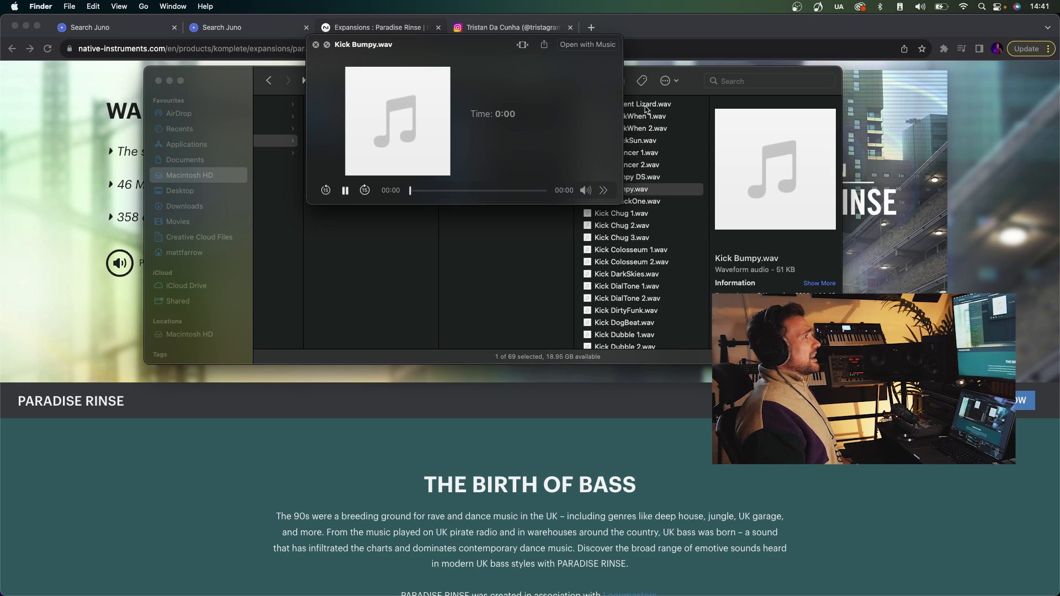
key("Down")
key("space")
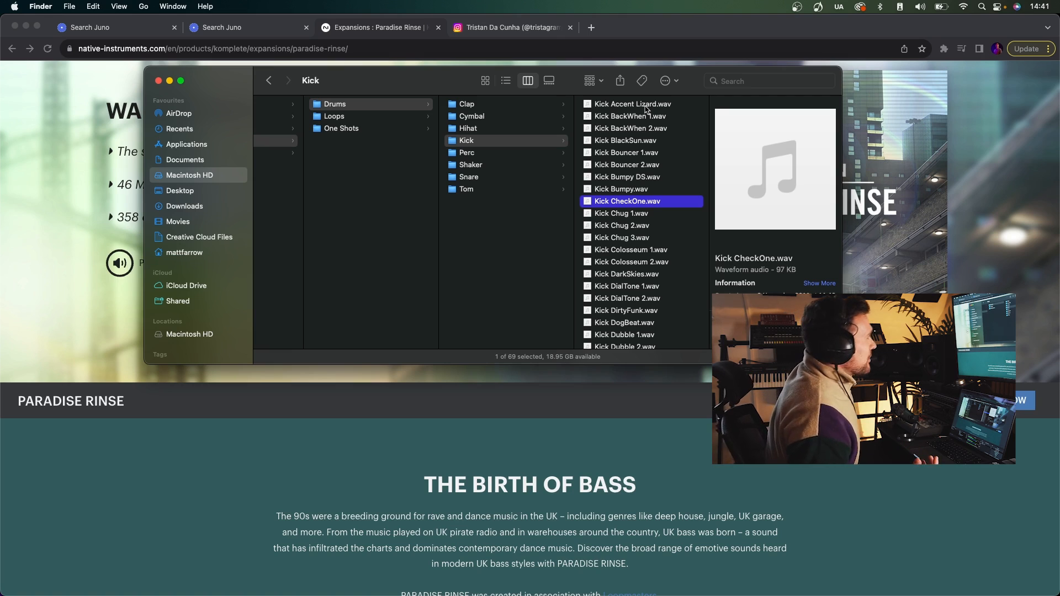
Preview the vocal loop Voc[122] Bumpy.wav from the Bumpy folder in Loops > Construction
left_click(333, 118)
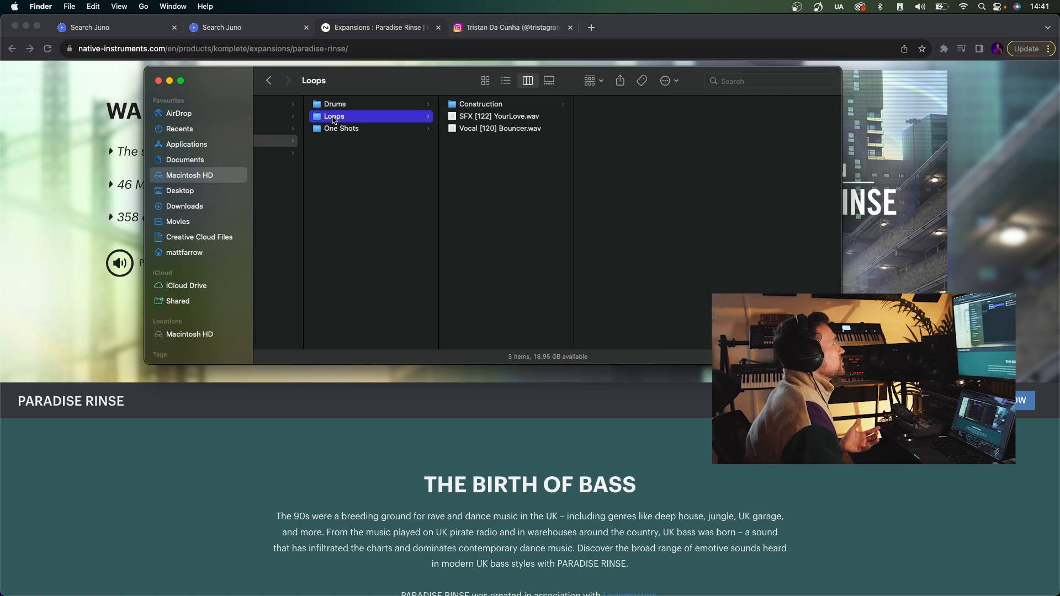
left_click(497, 105)
left_click(616, 142)
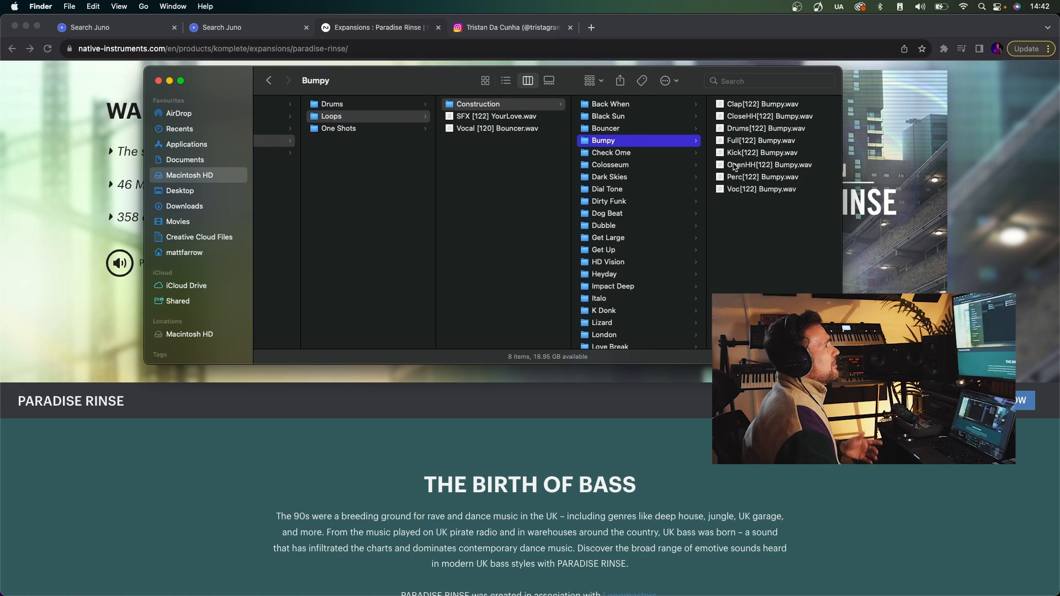
left_click(751, 189)
key("space")
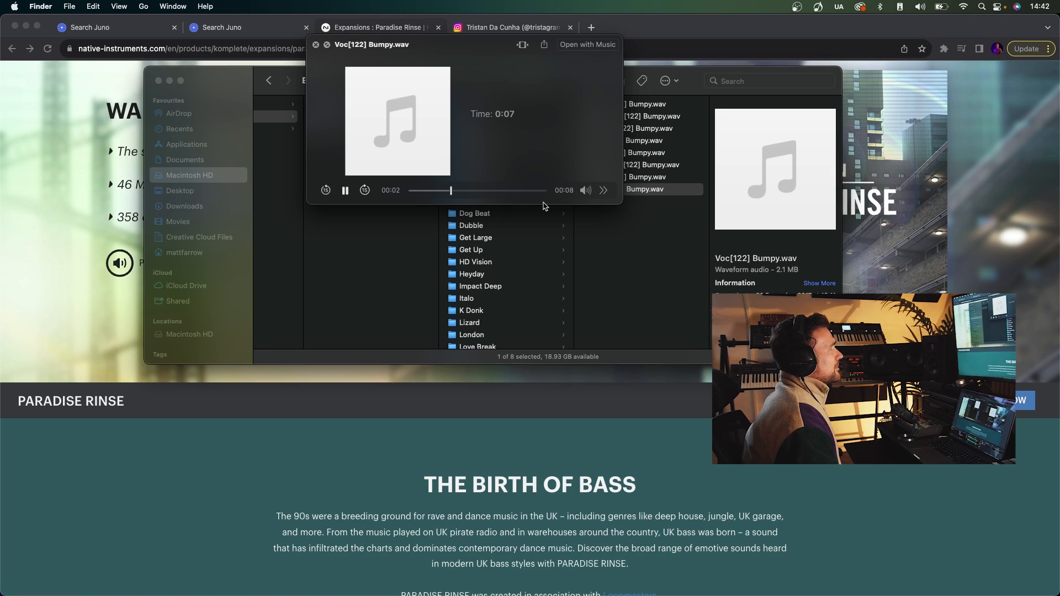
key("space")
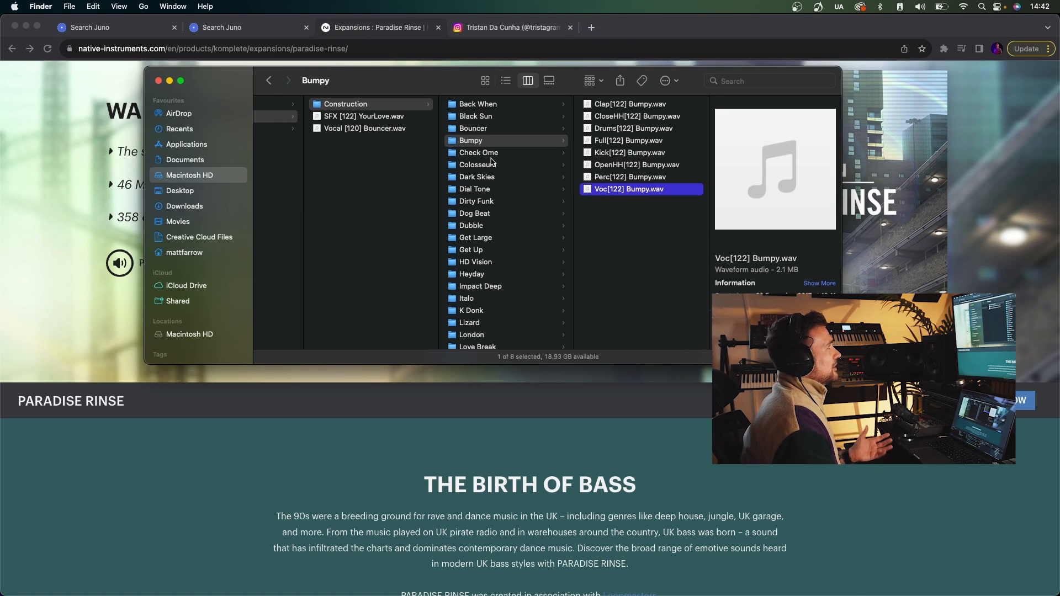
Preview Kudo Stab 2.wav from One Shots > Stab & Hit and move the preview window clear of the file list
scroll(494, 161, "left", 5)
left_click(386, 132)
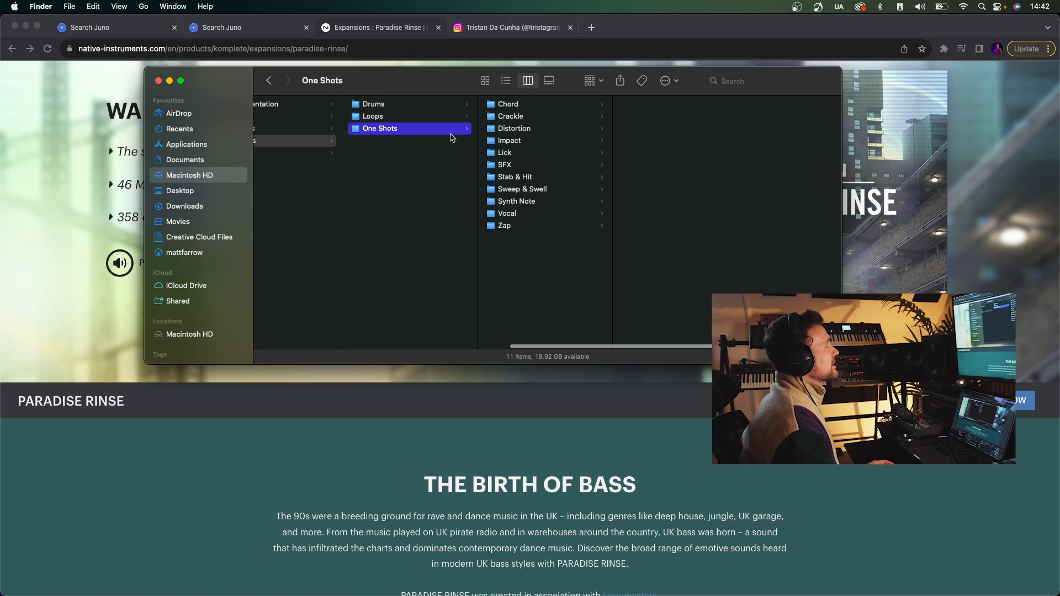
left_click(523, 180)
left_click(650, 116)
key("space")
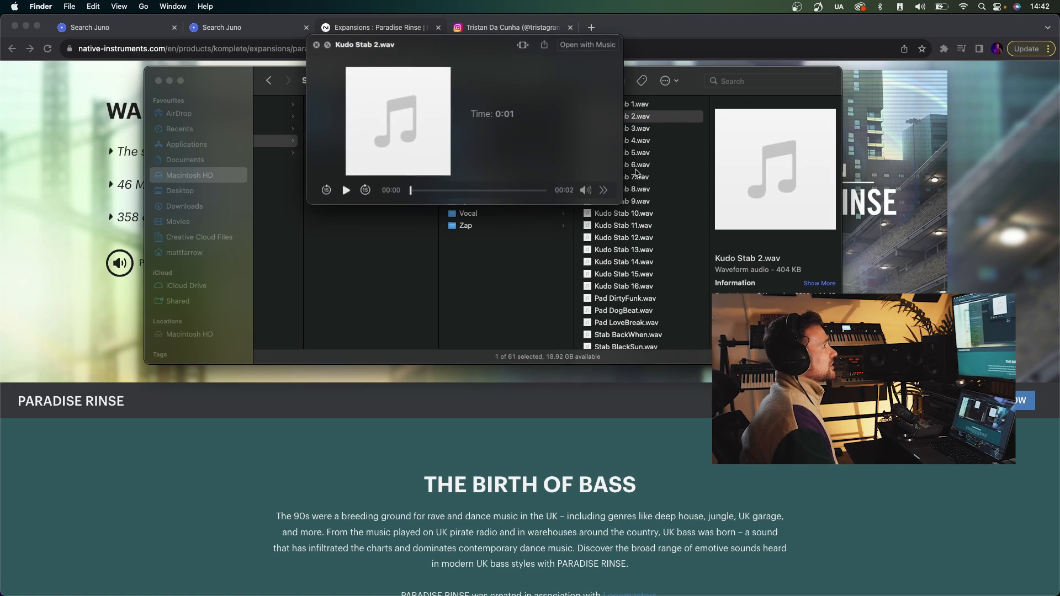
left_click_drag(442, 44, 289, 65)
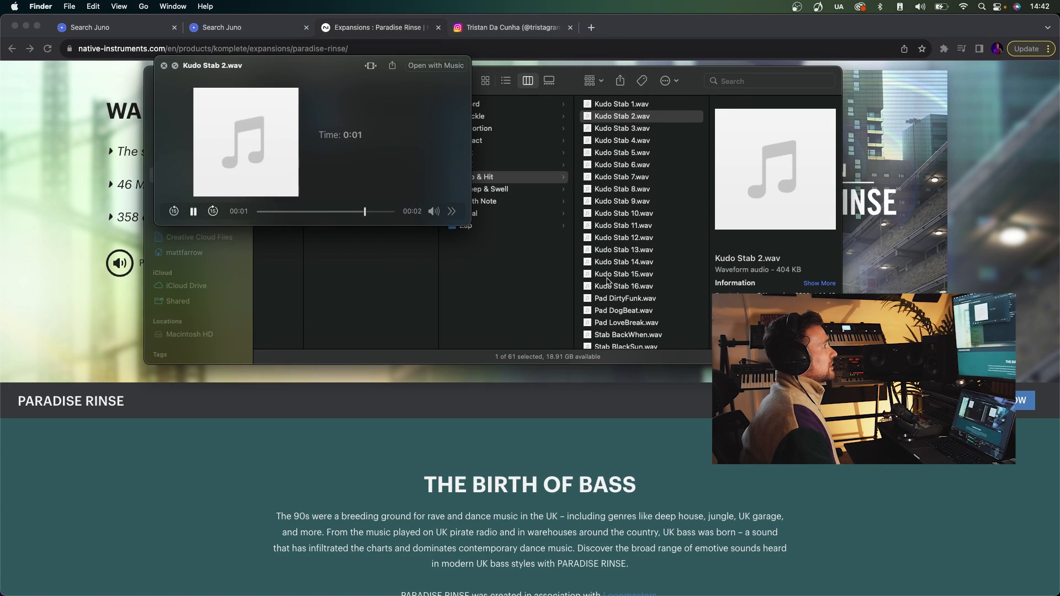
Audition pads and stabs further down the Stab & Hit list, ending with Stab Stateless 2.wav, and move the preview window clear of the folders
left_click(620, 303)
scroll(621, 299, "down", 5)
left_click(643, 258)
scroll(648, 272, "down", 5)
left_click(648, 269)
scroll(648, 273, "down", 4)
left_click(648, 272)
scroll(648, 272, "down", 3)
left_click(647, 271)
scroll(648, 272, "down", 1)
left_click_drag(334, 75, 179, 90)
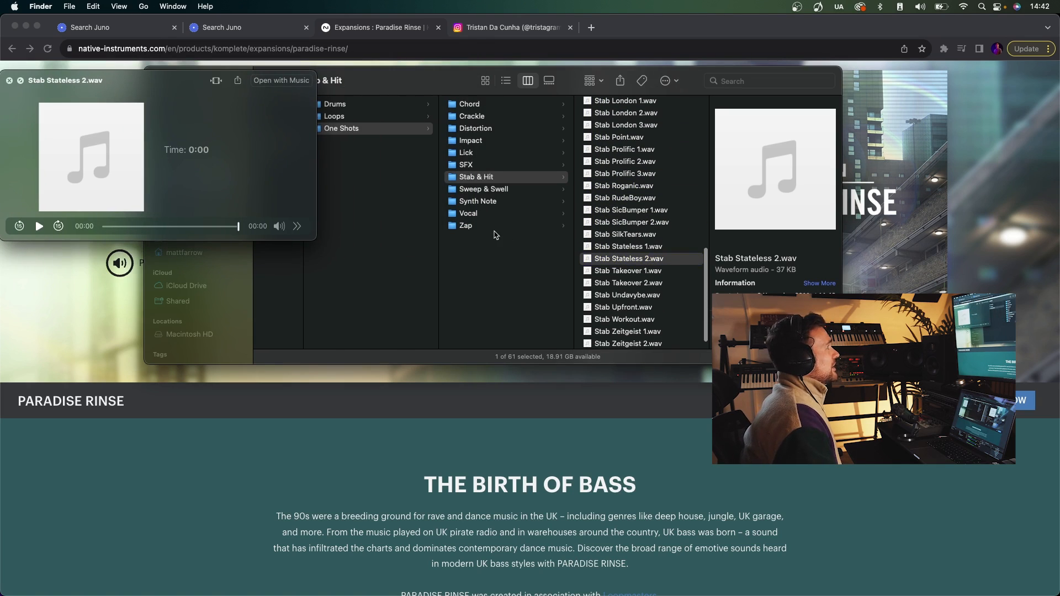
Audition one shots in the Vocal folder, from Vocal BlackSun 1.wav to Vocal DogBeat.wav, and close the preview
left_click(475, 213)
left_click(630, 128)
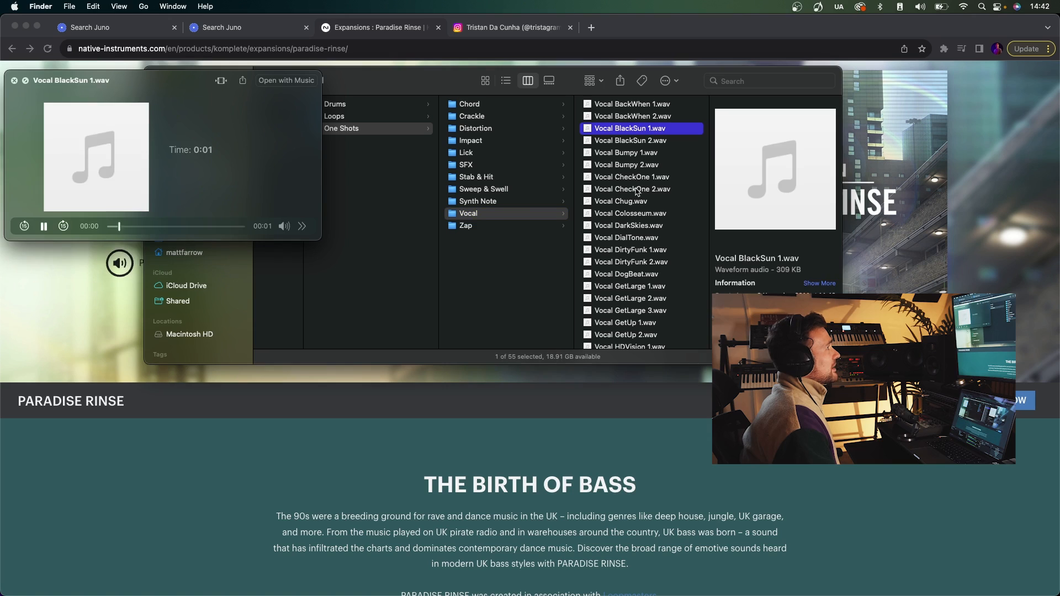
left_click(638, 189)
key("Down")
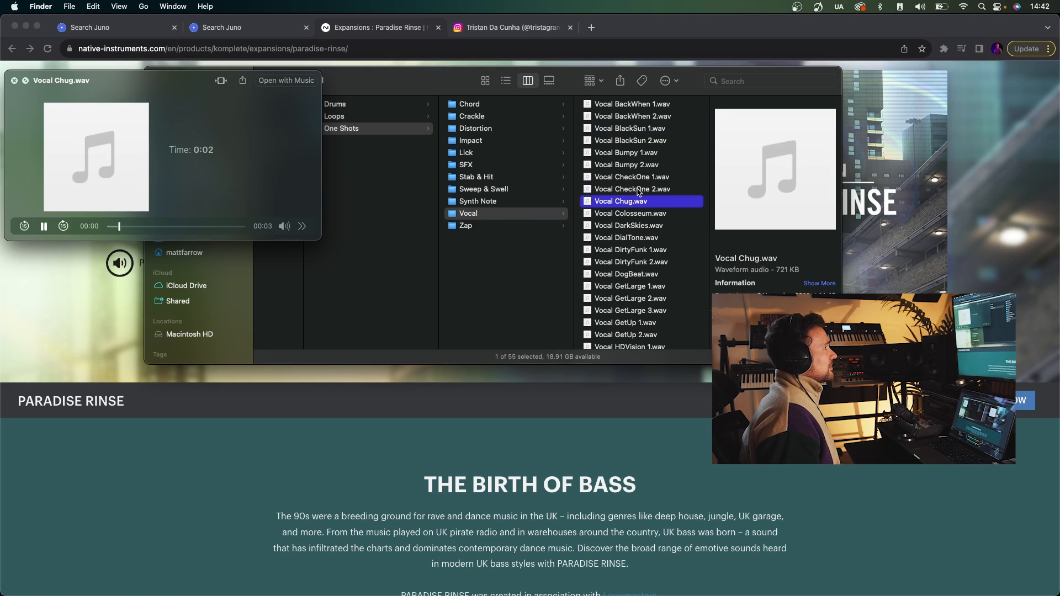
key("Down")
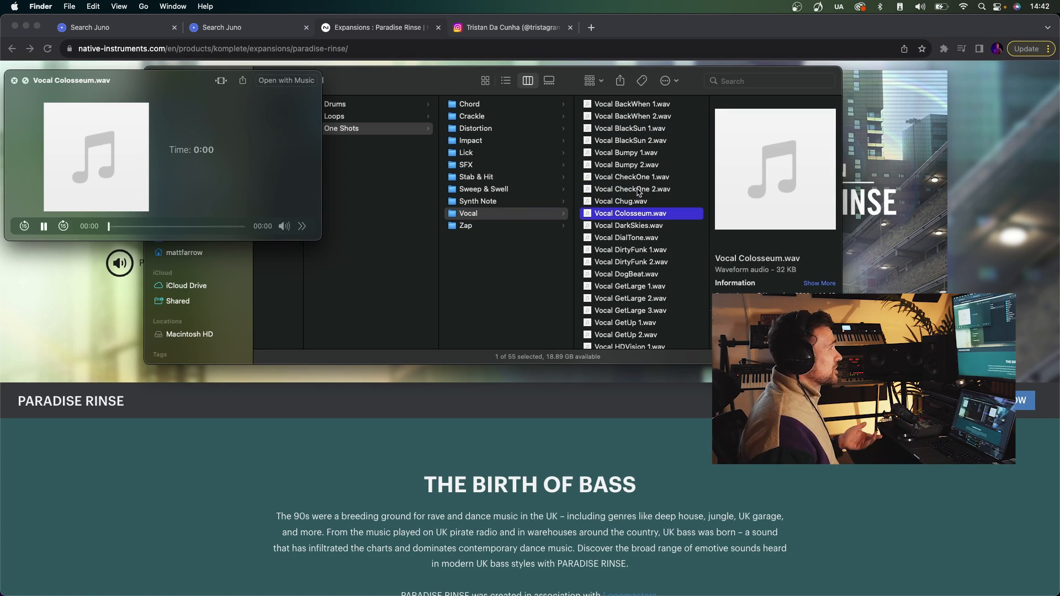
key("Down")
key("Down")
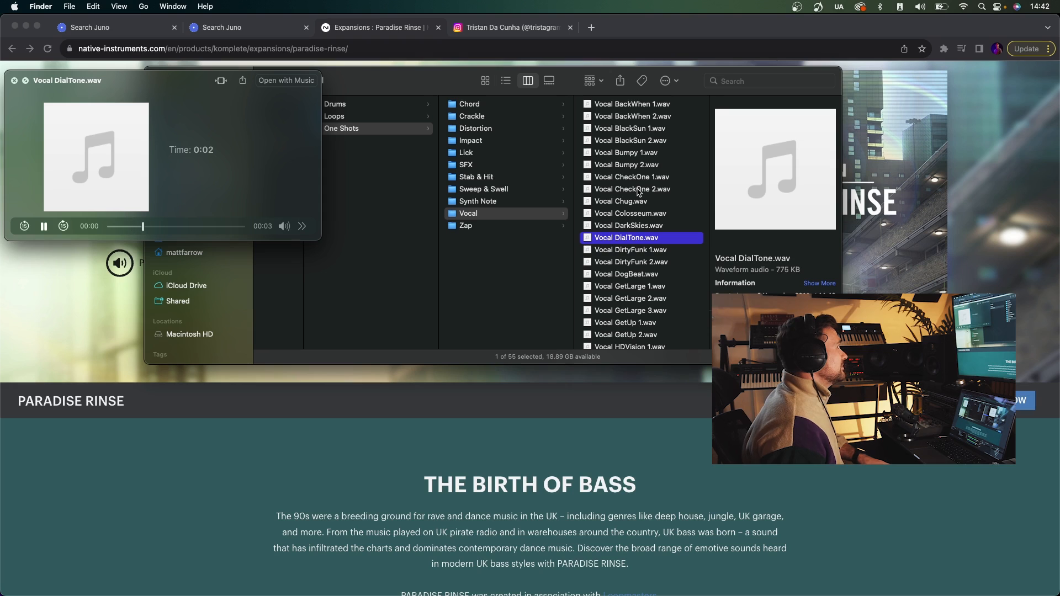
key("Down")
key("Down")
key("Down")
key("space")
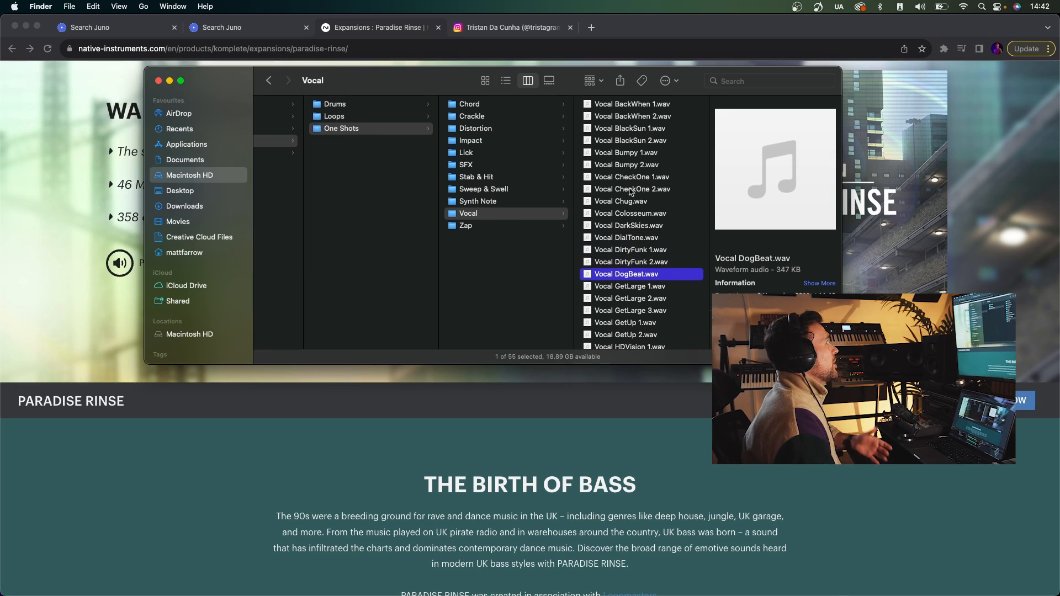
Audition SFX Future 1.wav, SFX HDVision.wav and SFX Phasma 3.wav from the SFX one shots folder
left_click(477, 167)
left_click(639, 143)
key("space")
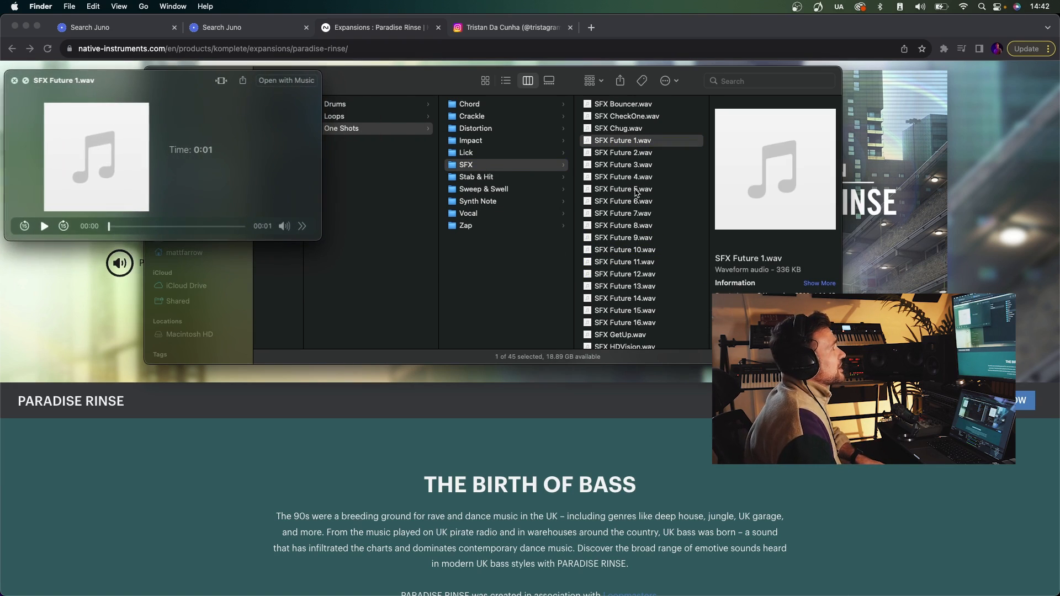
scroll(636, 199, "down", 4)
left_click(638, 236)
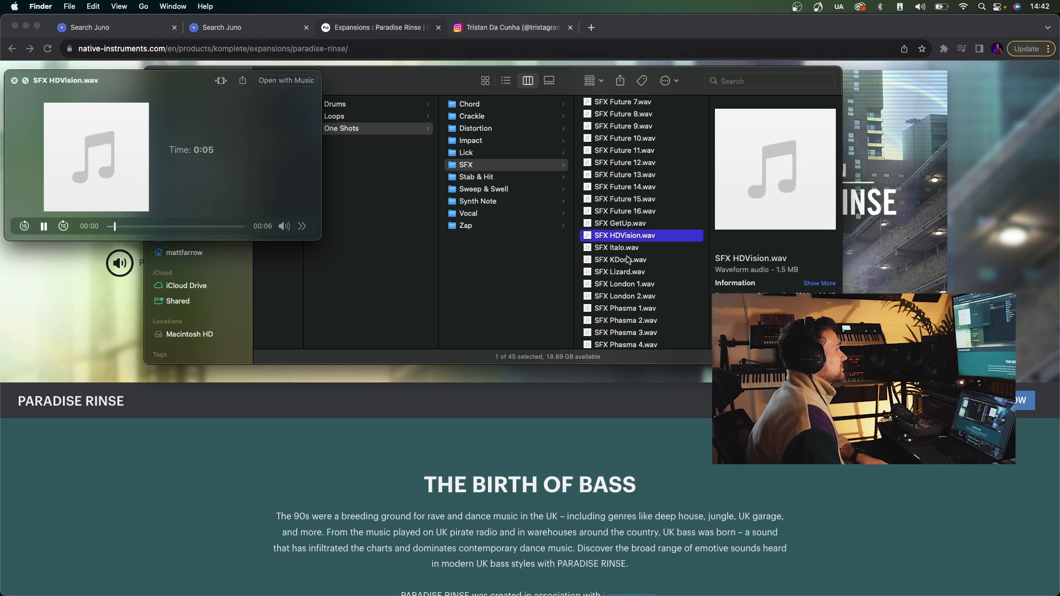
scroll(628, 256, "down", 3)
left_click(628, 257)
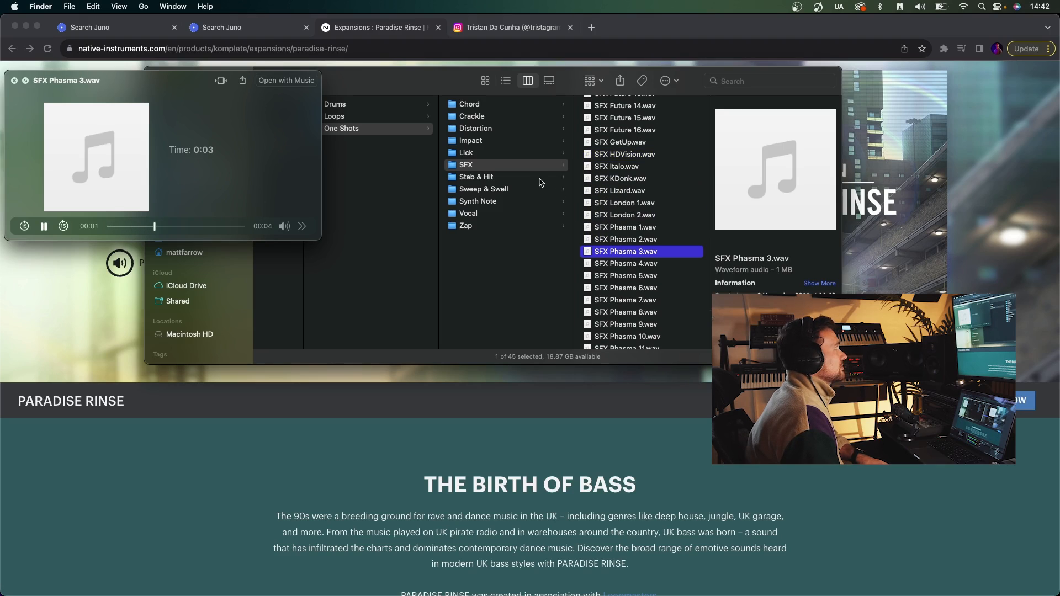
Audition Chord F RightNow MSV.wav from the Chord one shots folder, look over the remaining chords, and close the preview
left_click(492, 108)
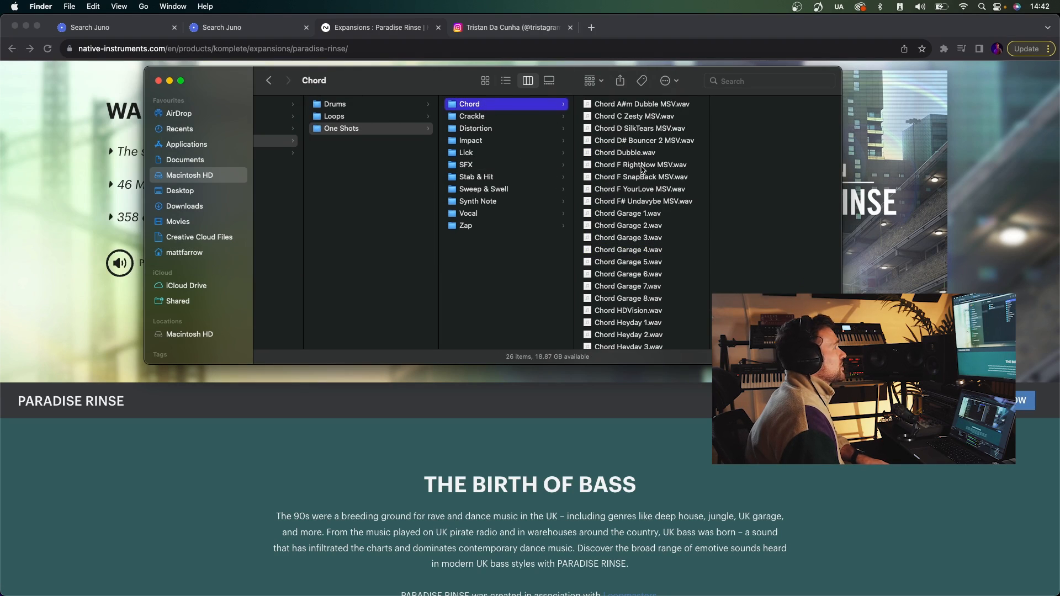
left_click(642, 168)
key("space")
scroll(652, 253, "down", 3)
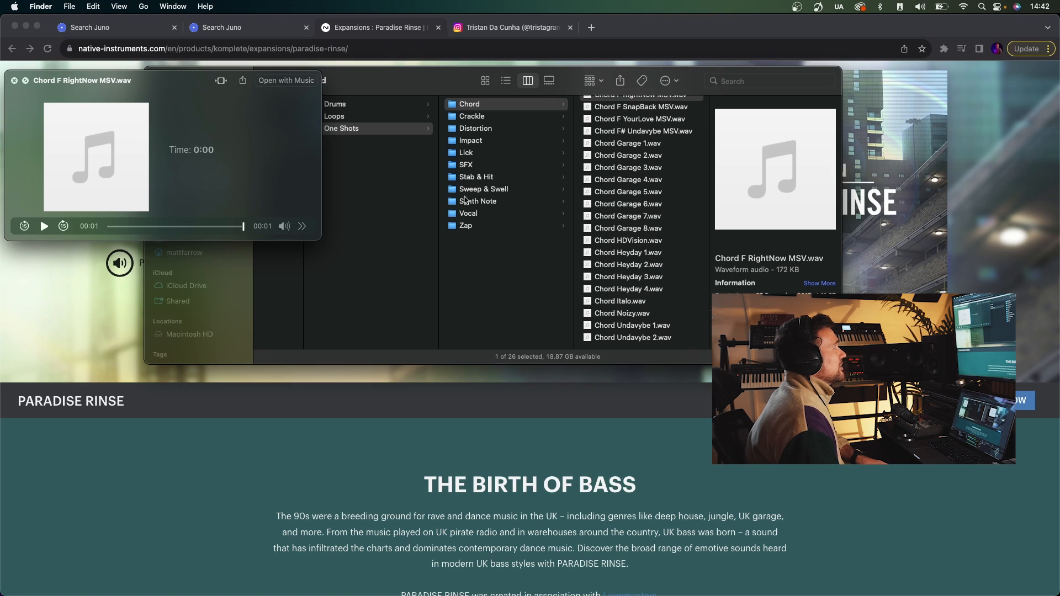
key("space")
Audition SFX [122] YourLove.wav from the Paradise Rinse Loops folder and close the preview
scroll(454, 171, "left", 2)
left_click(400, 121)
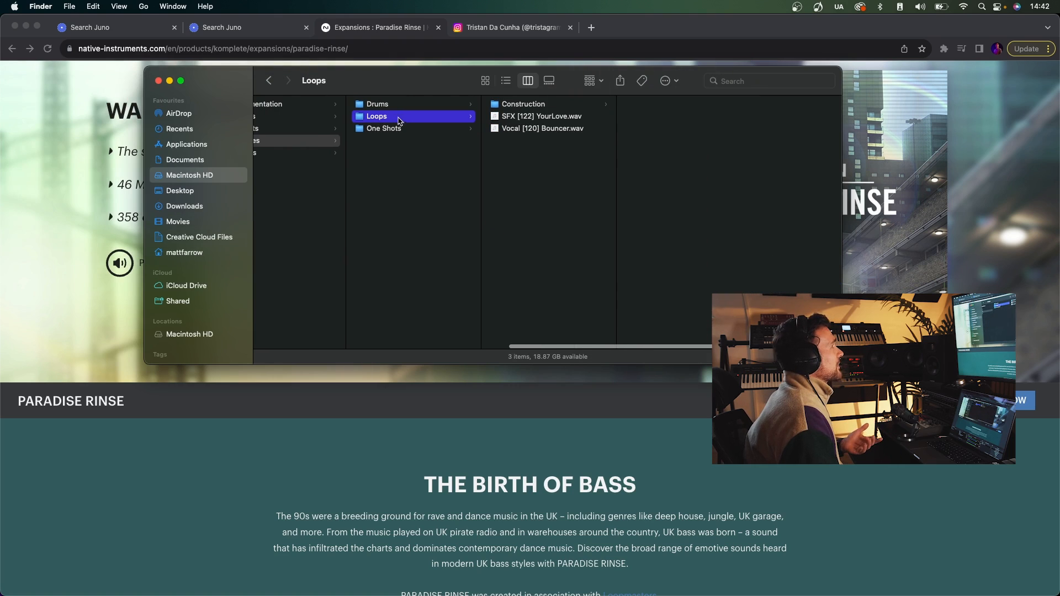
left_click(552, 116)
key("space")
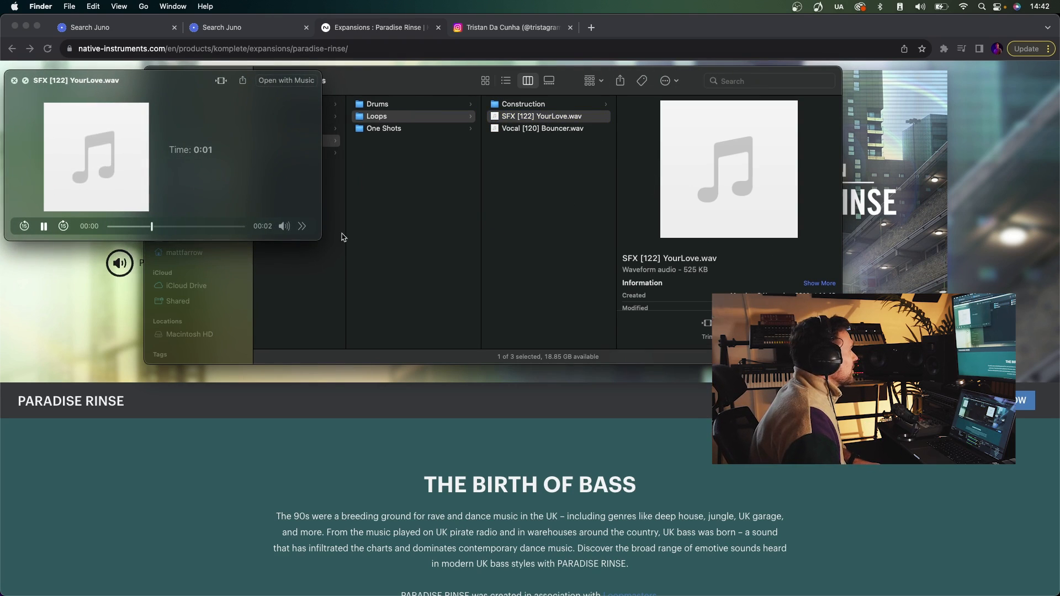
key("space")
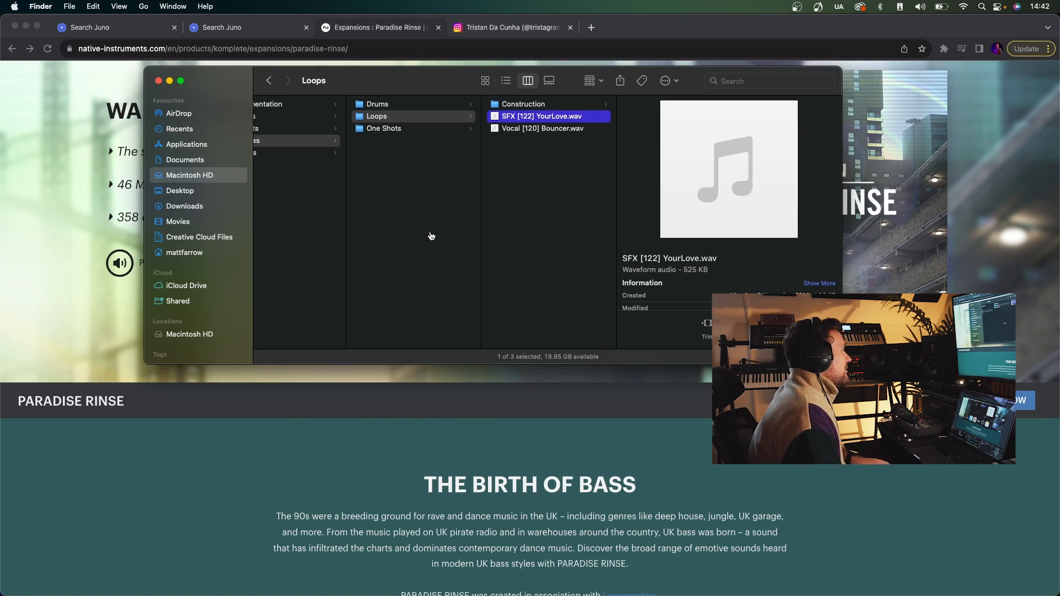
Switch to Ableton Live, collapse the Paradise Rinse folder and expand the SM White Label - Raw House pack in the browser
key("super+Tab")
left_click(114, 75)
left_click(114, 85)
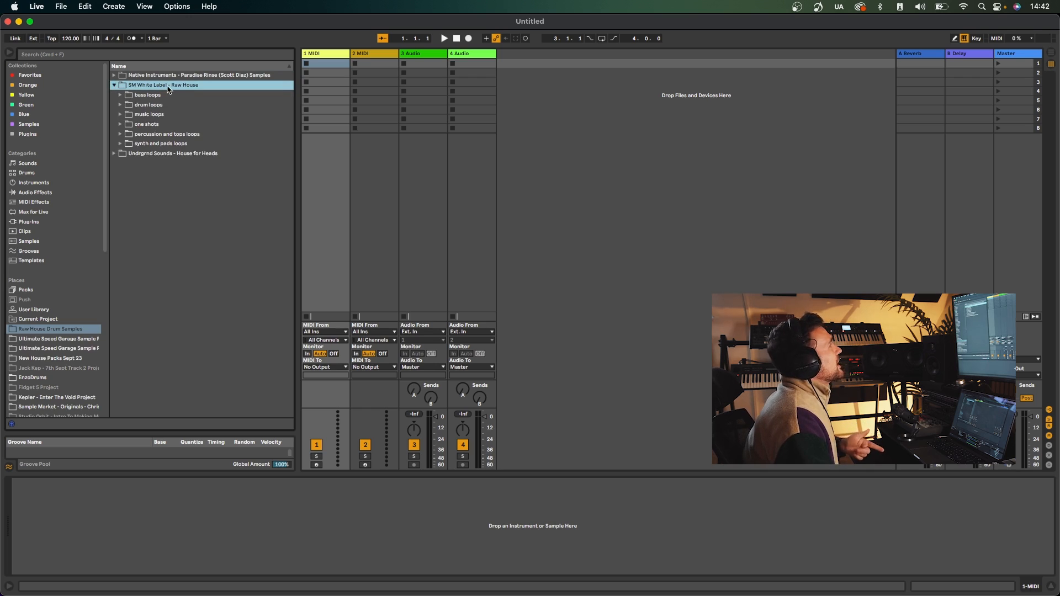
Audition loops from bass loops > 122, including rh_bss122_atomic_C.wav and rh_bss122_deep_Gm_dry.wav, and collapse the bass loops folder
left_click(120, 95)
left_click(127, 105)
left_click(209, 144)
left_click(206, 124)
left_click(214, 136)
left_click(204, 114)
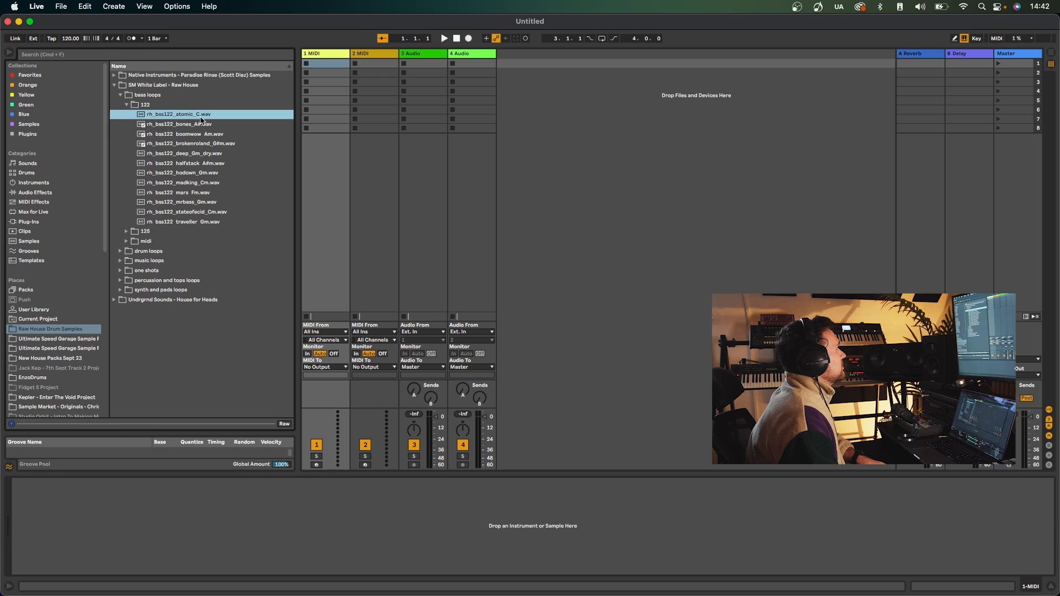
left_click(208, 156)
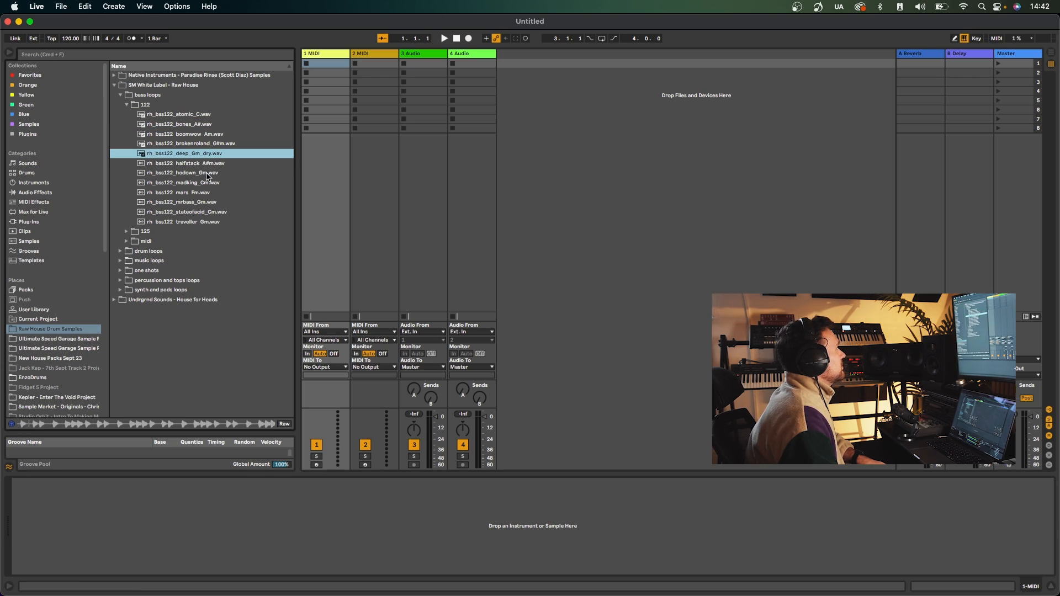
left_click(126, 104)
left_click(120, 95)
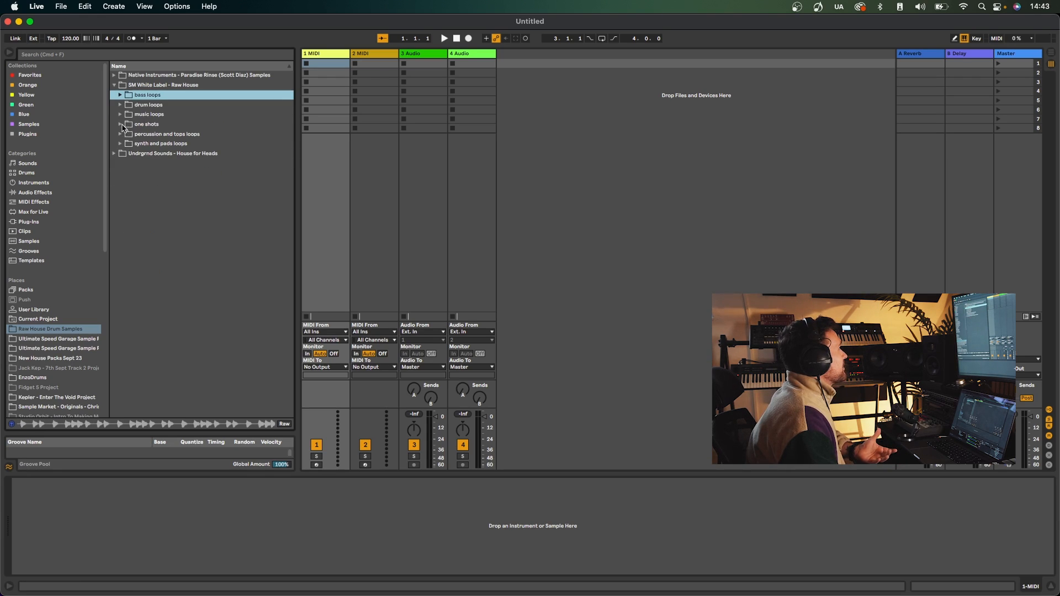
Audition rh_clp_burn.wav, rh_clp_high.wav and rh_clp_nation.wav from one shots > claps, and collapse the claps folder
left_click(121, 125)
left_click(126, 134)
left_click(177, 154)
left_click(194, 193)
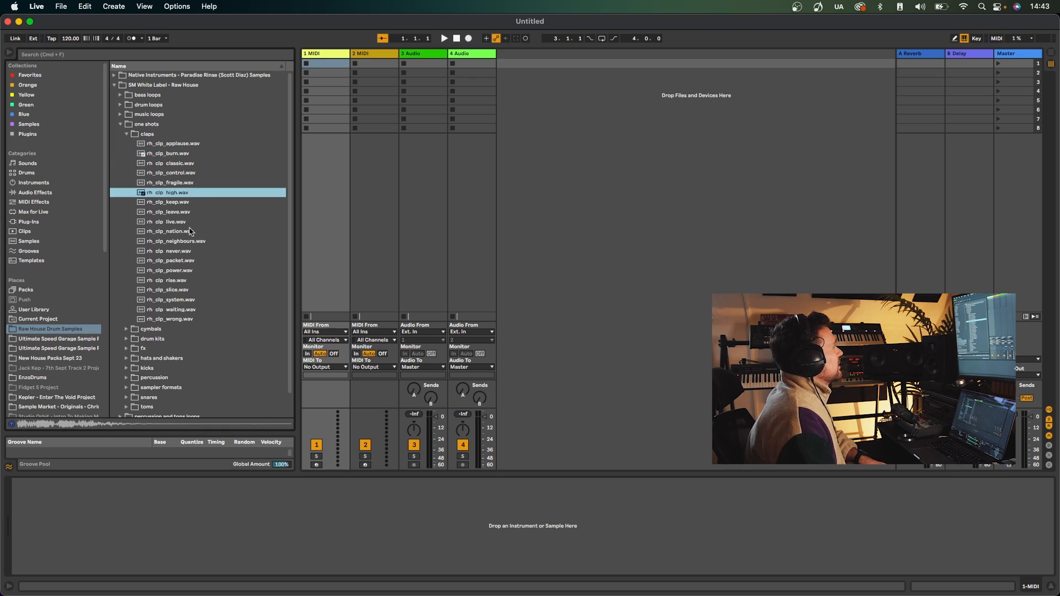
left_click(190, 232)
left_click(127, 134)
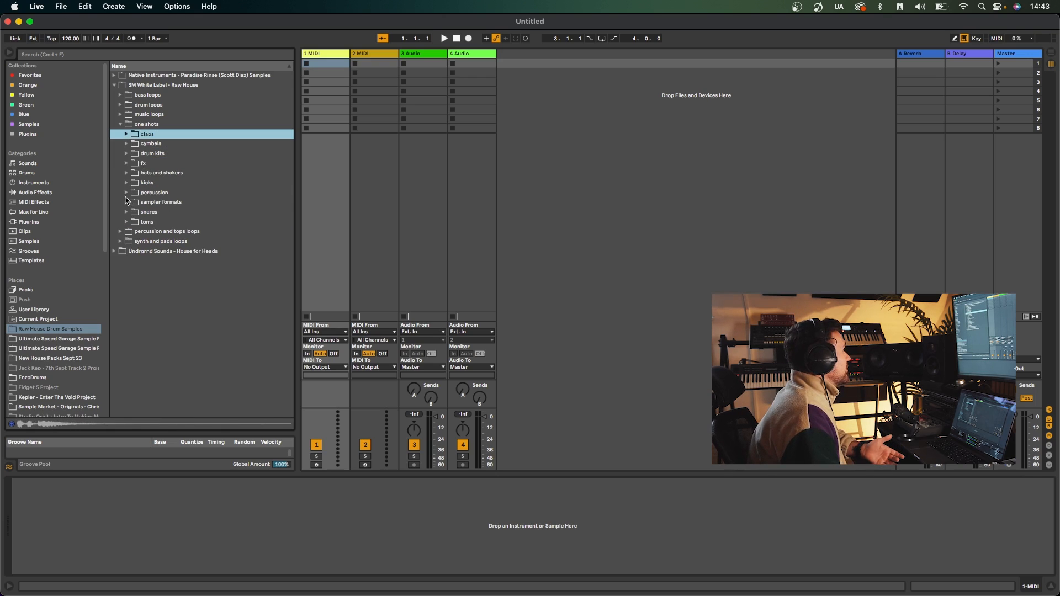
Audition kicks from the one shots, from rh_kck_beaten.wav to rh_kck_marking.wav, and collapse the kicks folder
left_click(126, 183)
left_click(171, 202)
left_click(199, 232)
left_click(195, 271)
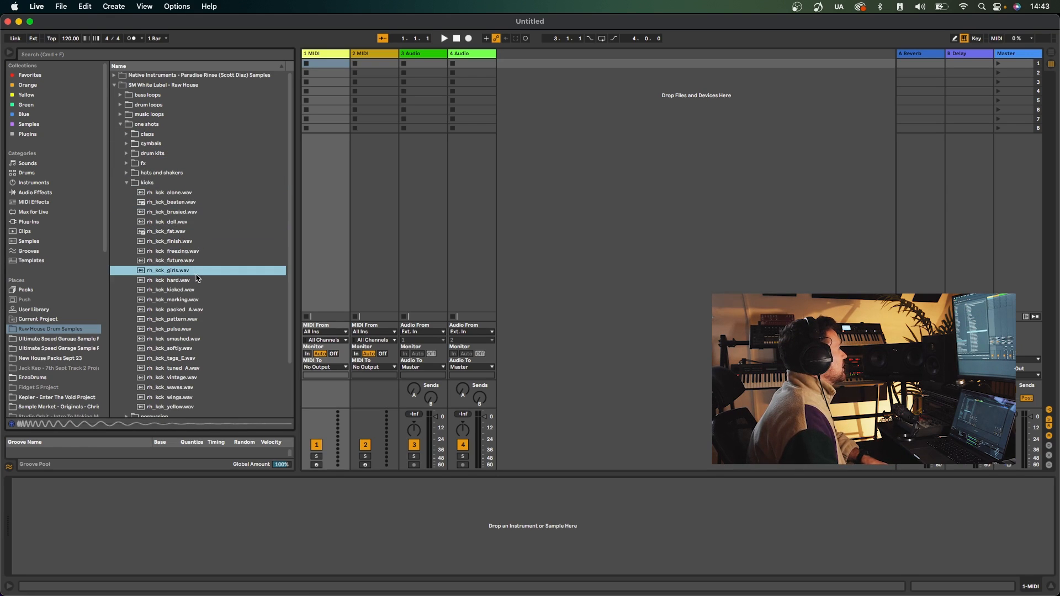
left_click(200, 301)
left_click(127, 183)
Audition rh_fx_dirtysynsweep_F#.wav and the four voxhit samples in the fx folder, and collapse the Raw House pack
left_click(126, 164)
left_click(182, 183)
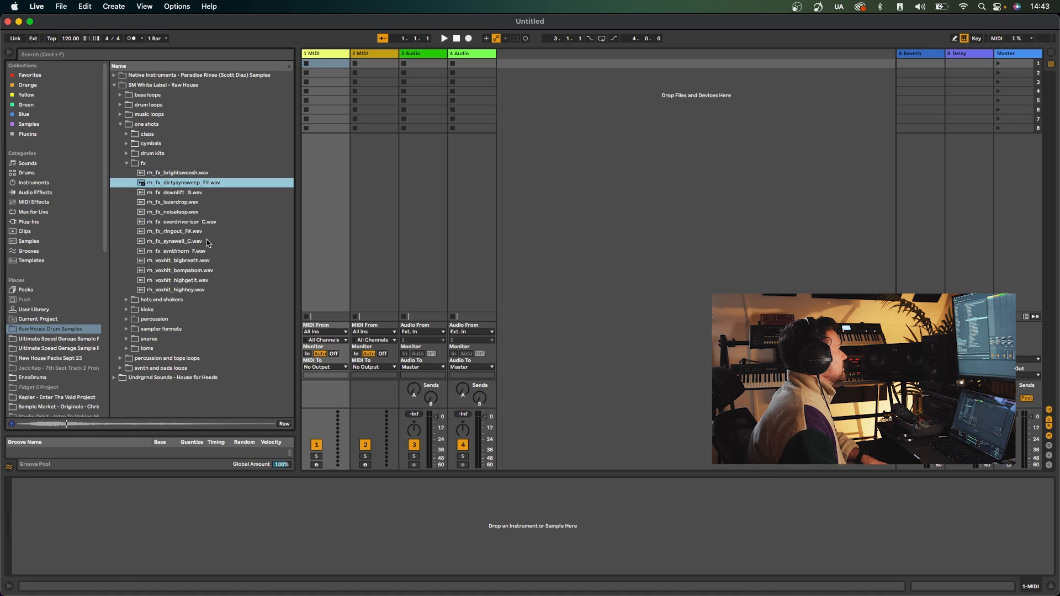
left_click(202, 261)
left_click(216, 281)
left_click(214, 288)
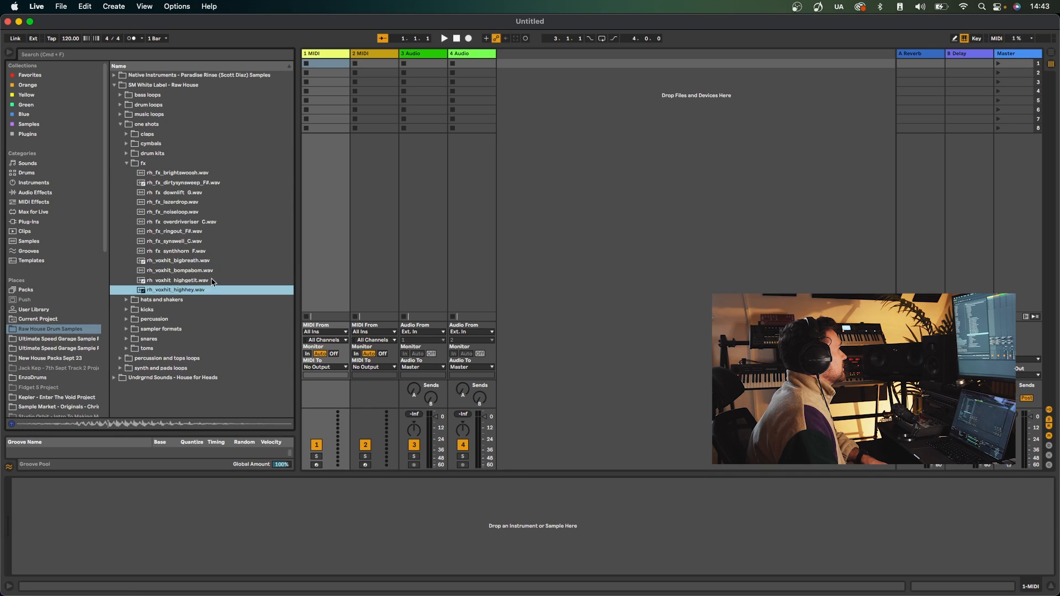
left_click(212, 273)
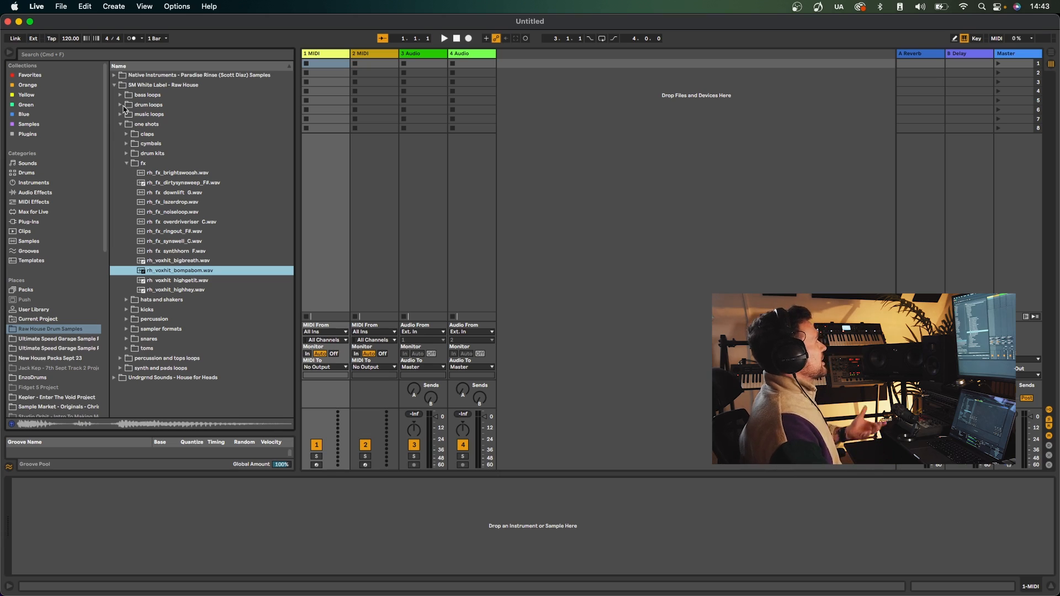
left_click(114, 84)
Audition the bazzup_F#, danza_A and dynasub_C bass loops from Undrgrnd Sounds - House for Heads, and collapse the pack
left_click(114, 95)
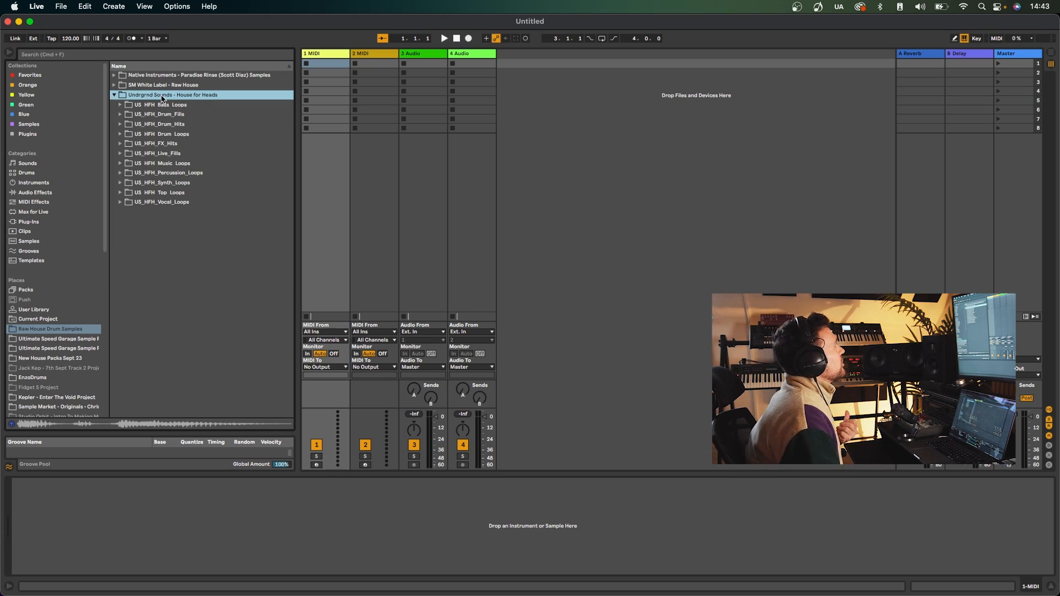
left_click(120, 104)
left_click(218, 134)
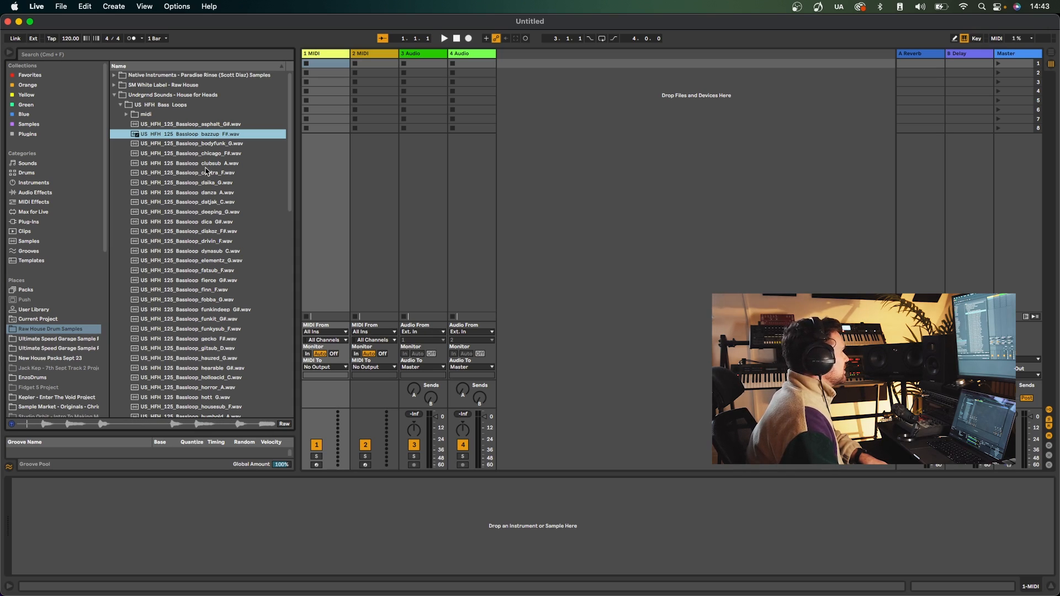
left_click(205, 192)
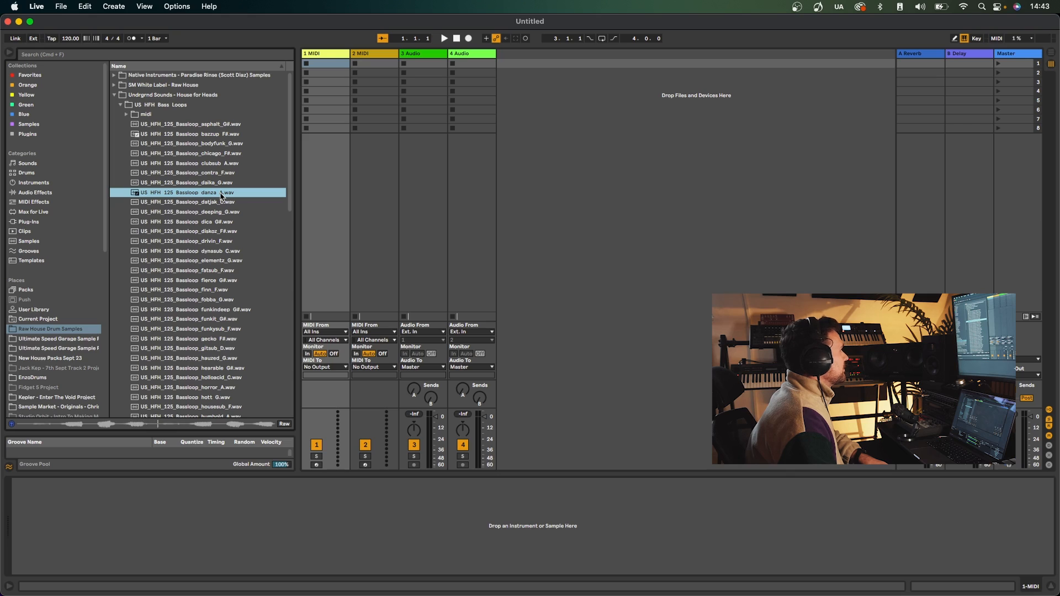
left_click(208, 252)
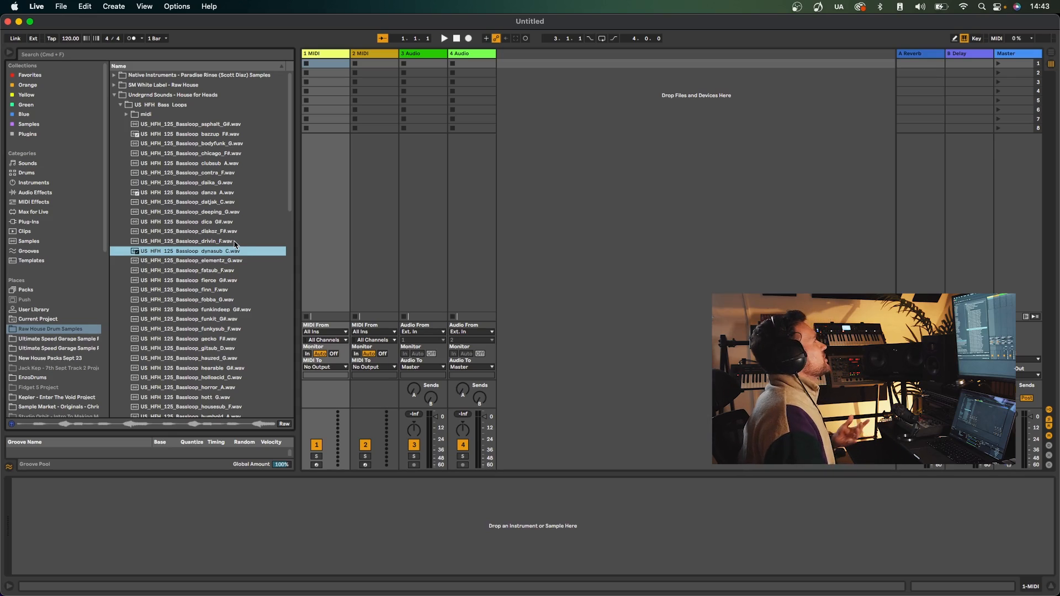
scroll(234, 245, "down", 1)
left_click(116, 91)
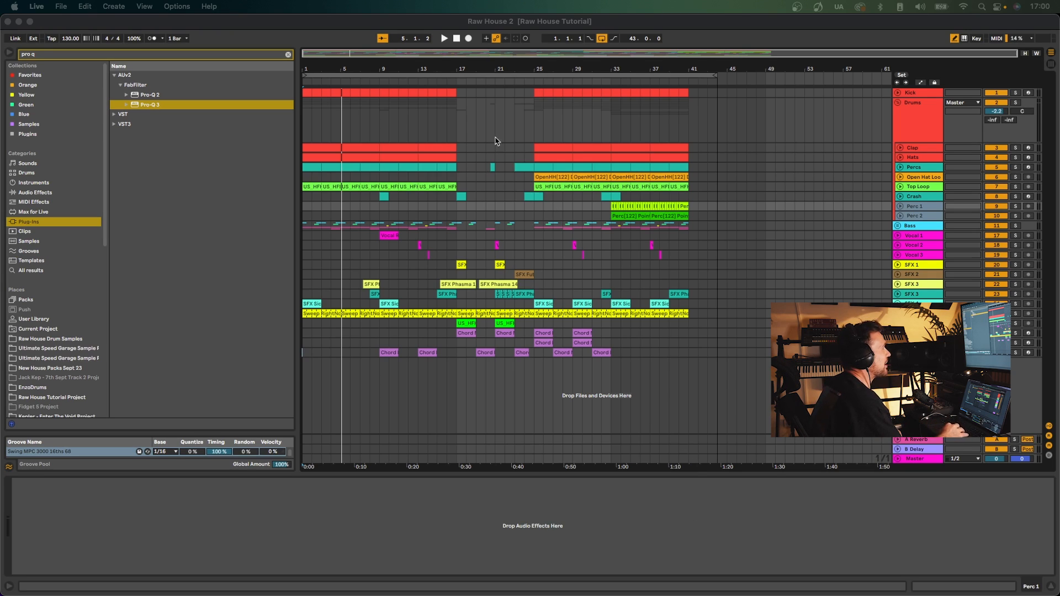
Unfold the Bass group in the Raw House 2 arrangement to view its tracks, and fold it again
left_click(434, 62)
mouse_move(426, 67)
left_mouse_down()
mouse_move(442, 111)
mouse_move(426, 67)
left_mouse_up()
left_click(898, 226)
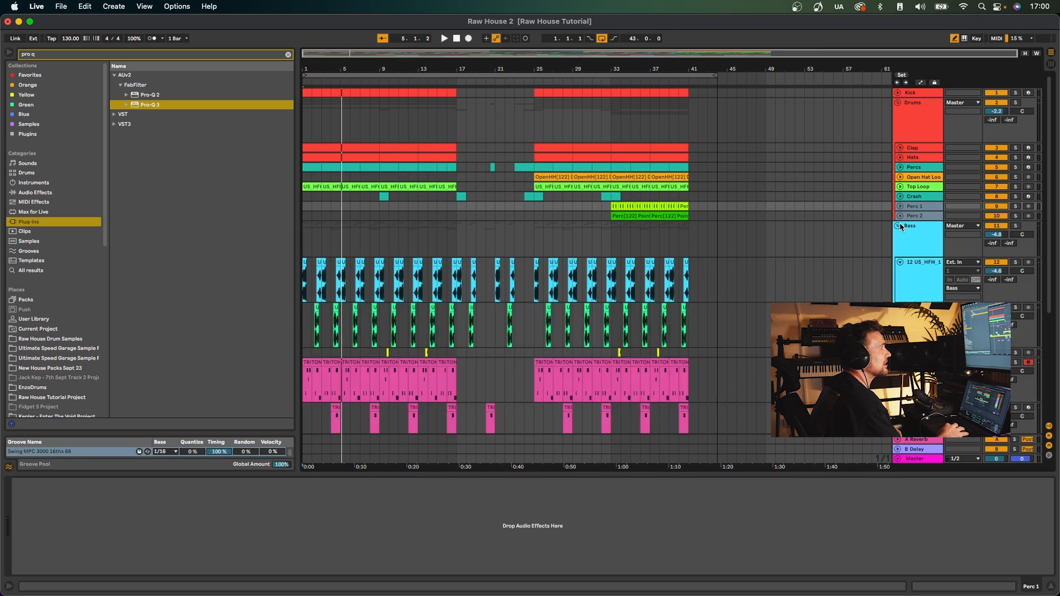
left_click(898, 226)
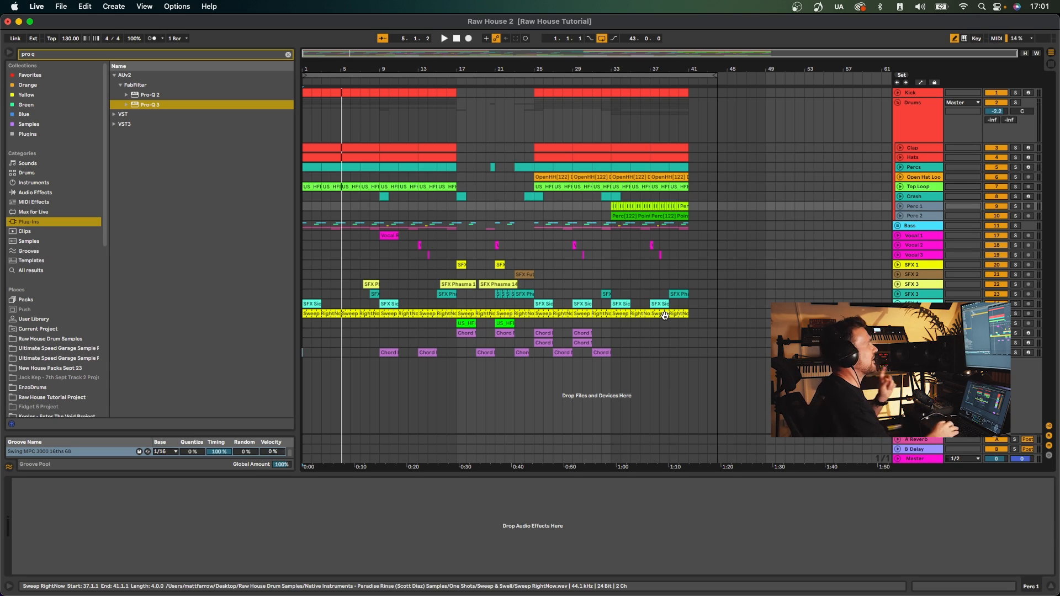
Return to the start of the Raw House 2 arrangement and play it through with the system volume raised
left_click(457, 40)
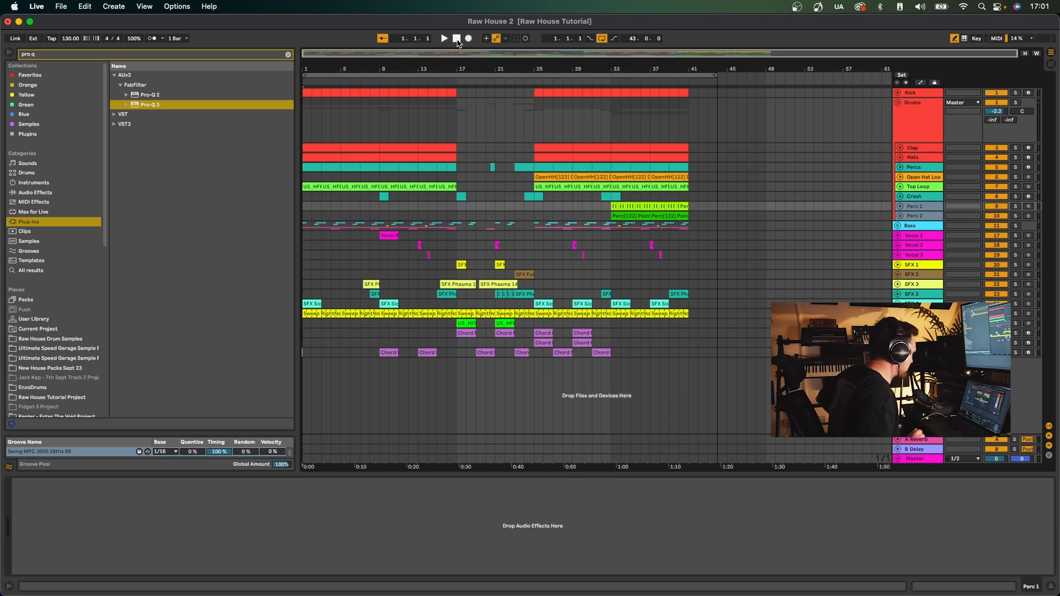
key("space")
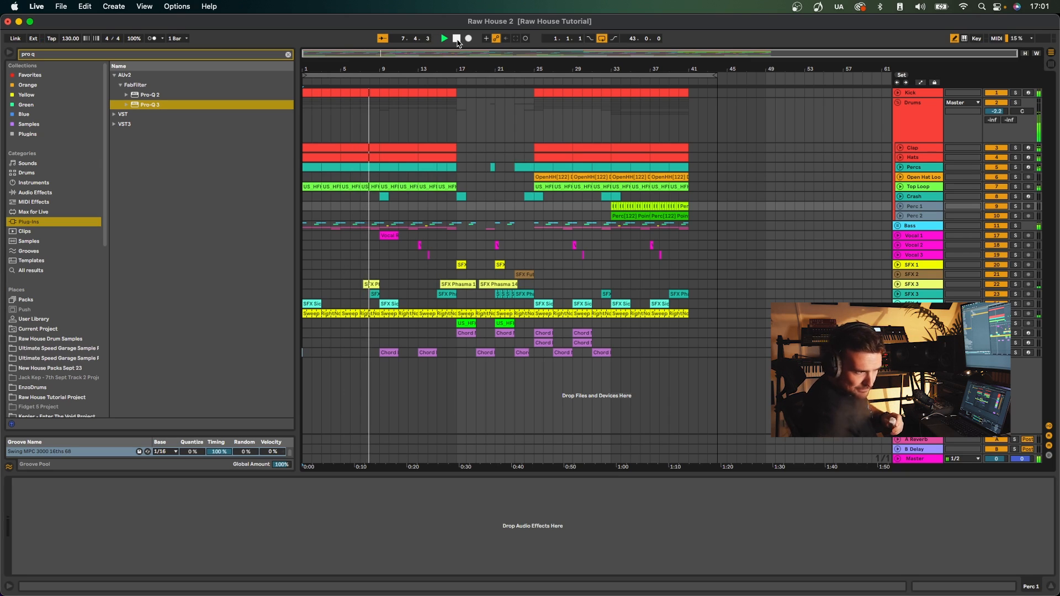
key("XF86AudioRaiseVolume")
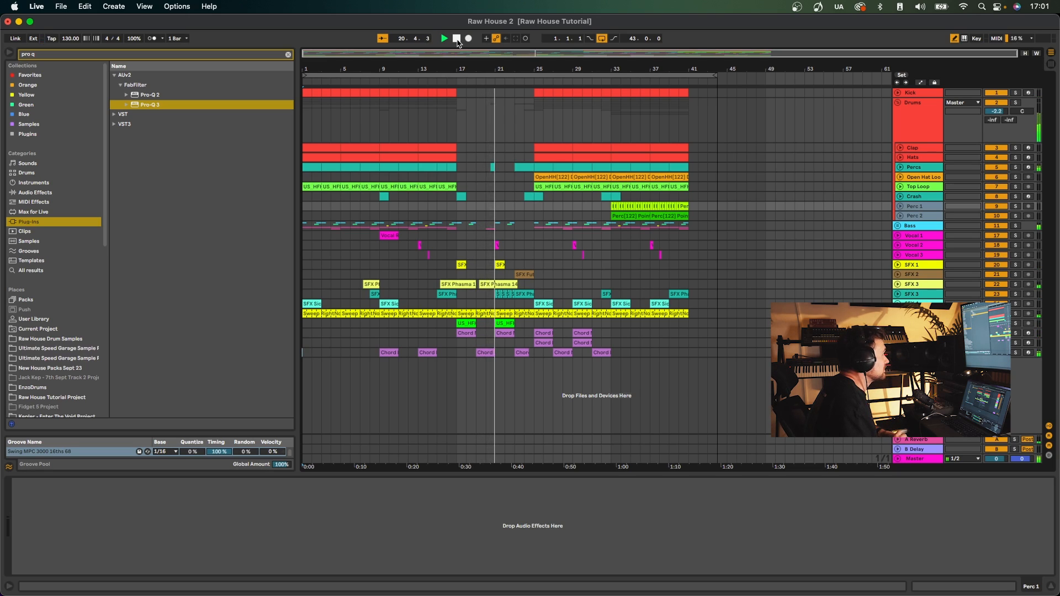
Save the set and play the arrangement from the start with only Kick and Bass soloed
key("super+s")
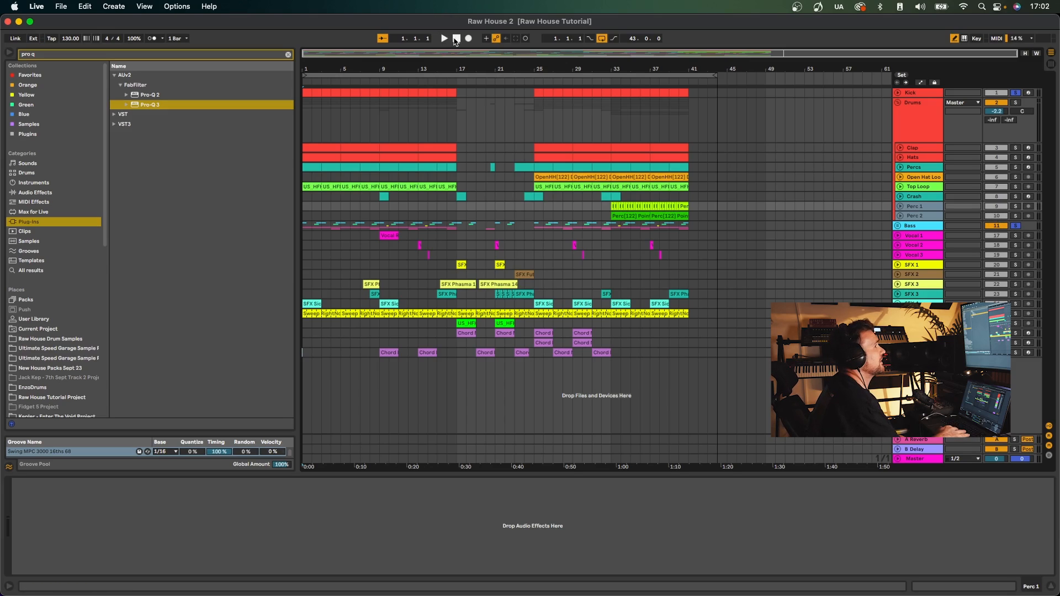
key("space")
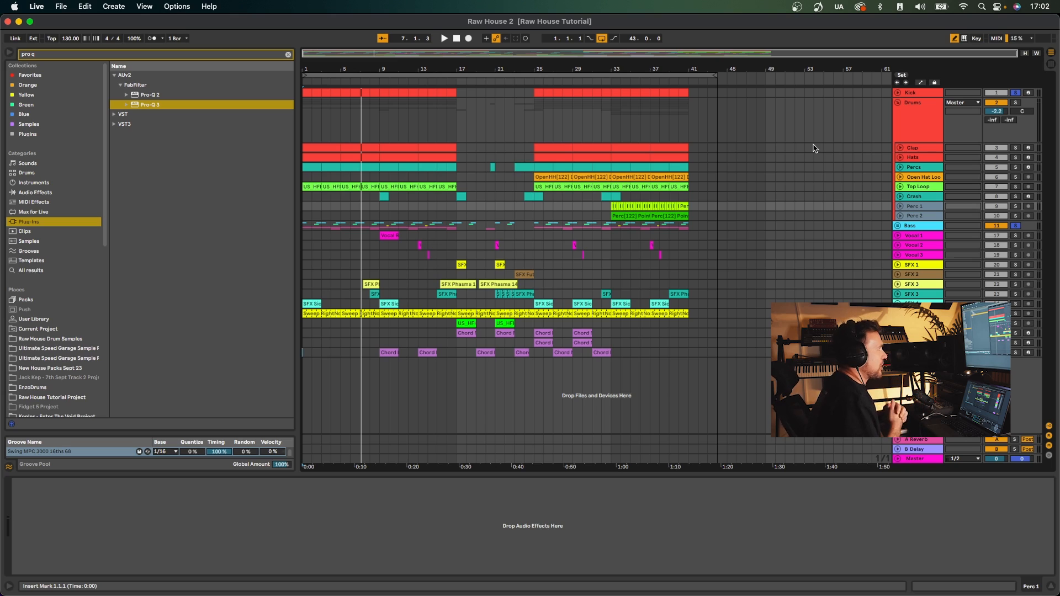
Unfold the Kick track, solo it and play it from the start
left_click(920, 94)
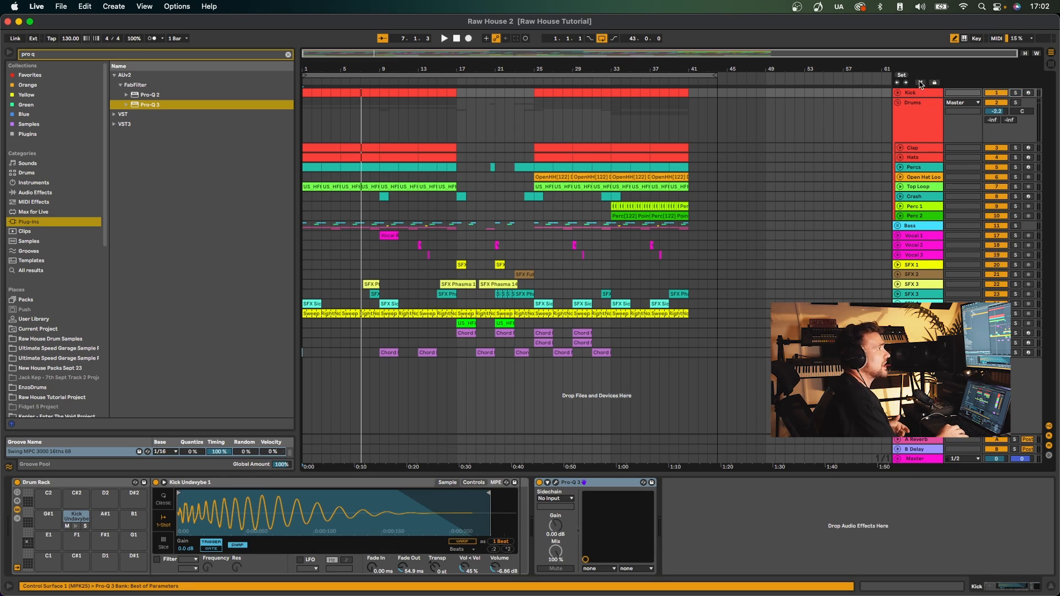
left_click(912, 94)
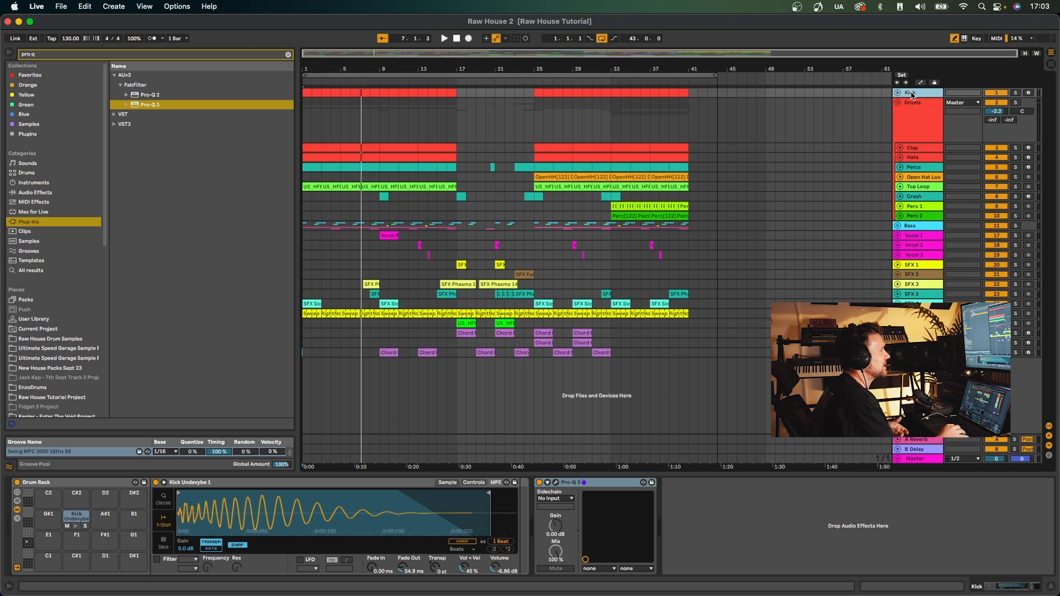
left_click(897, 93)
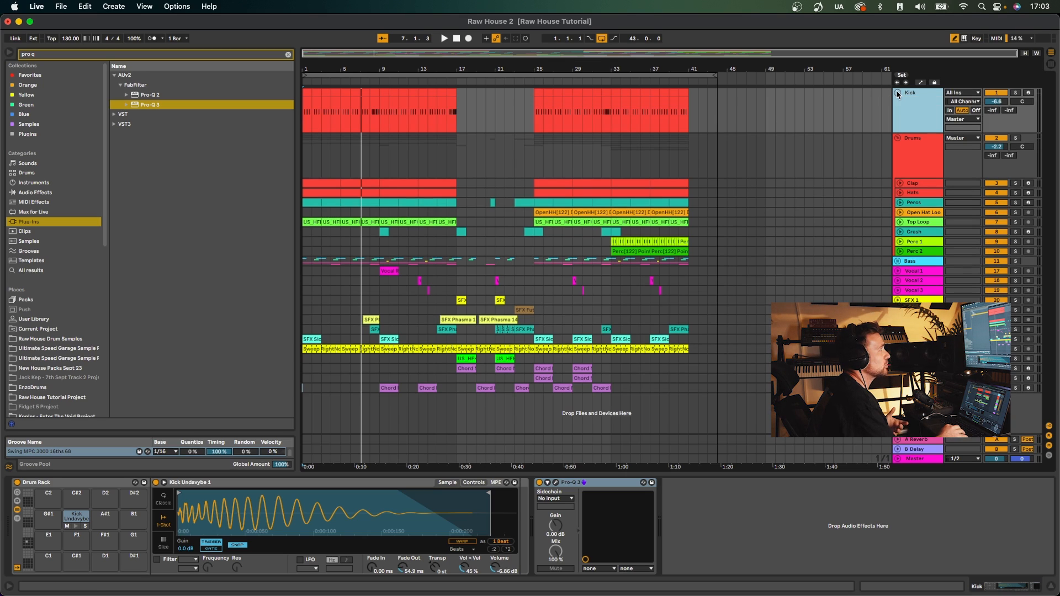
left_click(1016, 94)
key("space")
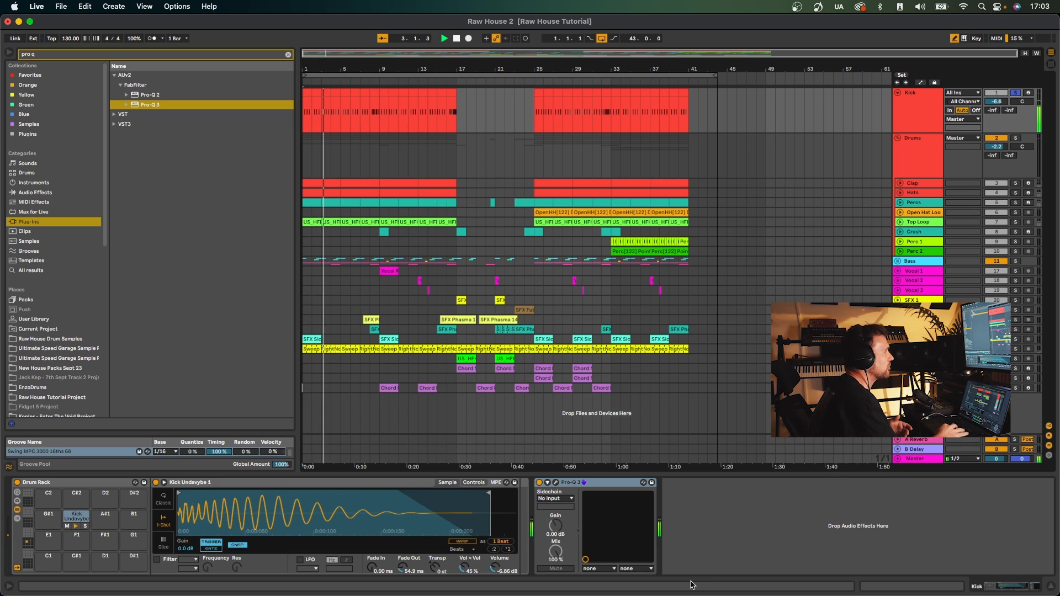
Examine the Kick track's Pro-Q 3 low cut during playback, close the plug-in window and stop playback
left_click(556, 483)
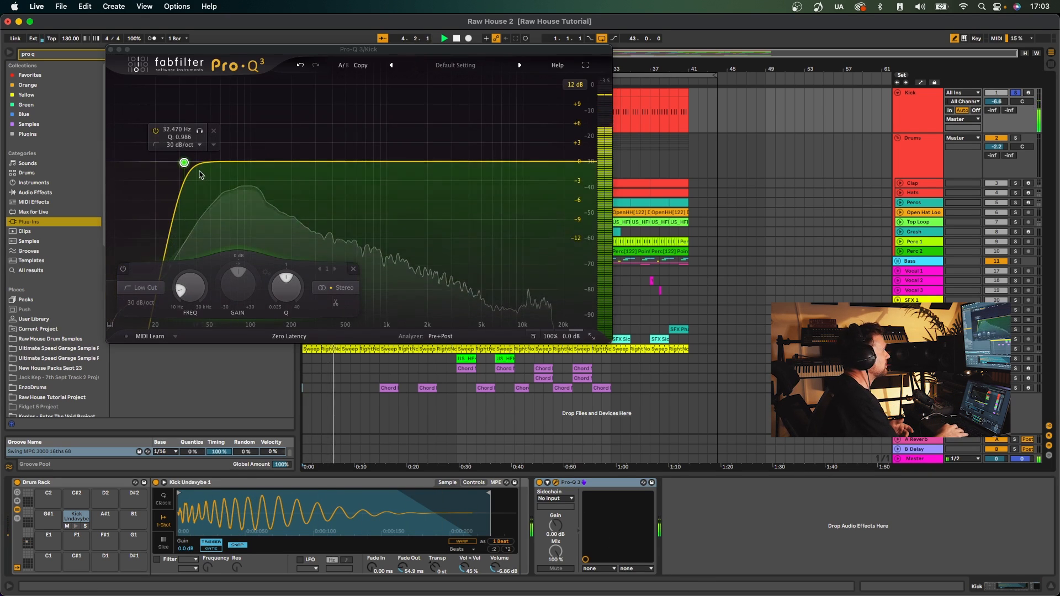
left_click(110, 49)
key("space")
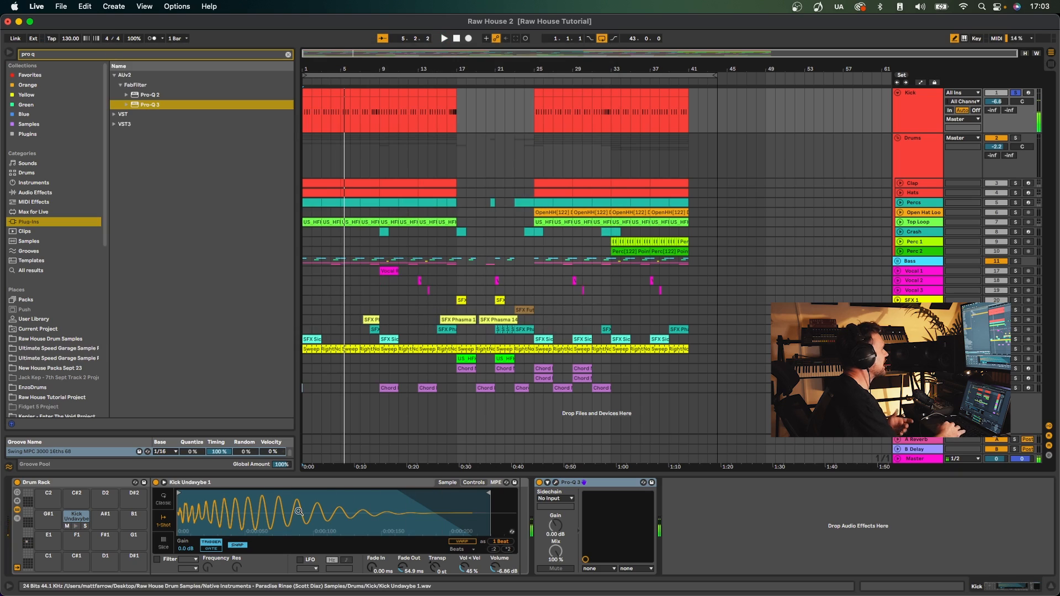
Select the Kick Undavybe pad, show the Raw House Drum Samples folder and clear the browser search
left_click(76, 516)
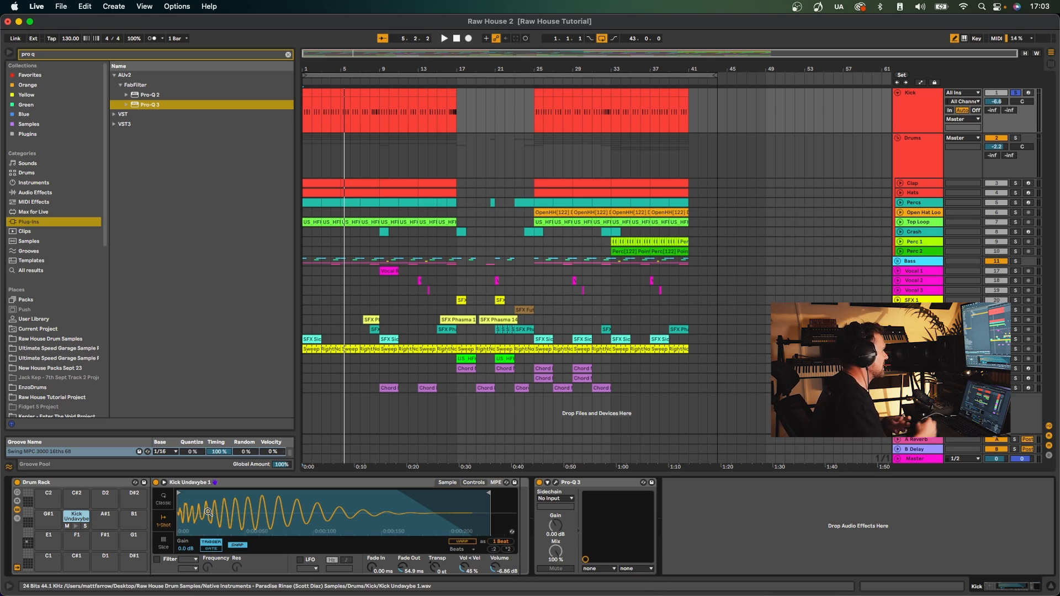
left_click(53, 339)
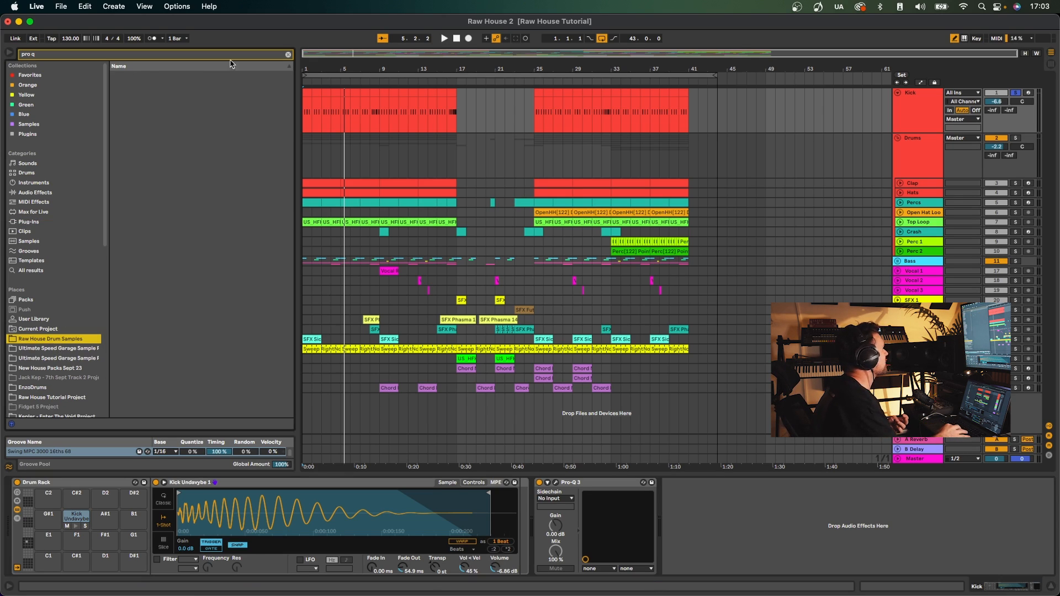
left_click(287, 55)
scroll(262, 100, "up", 7)
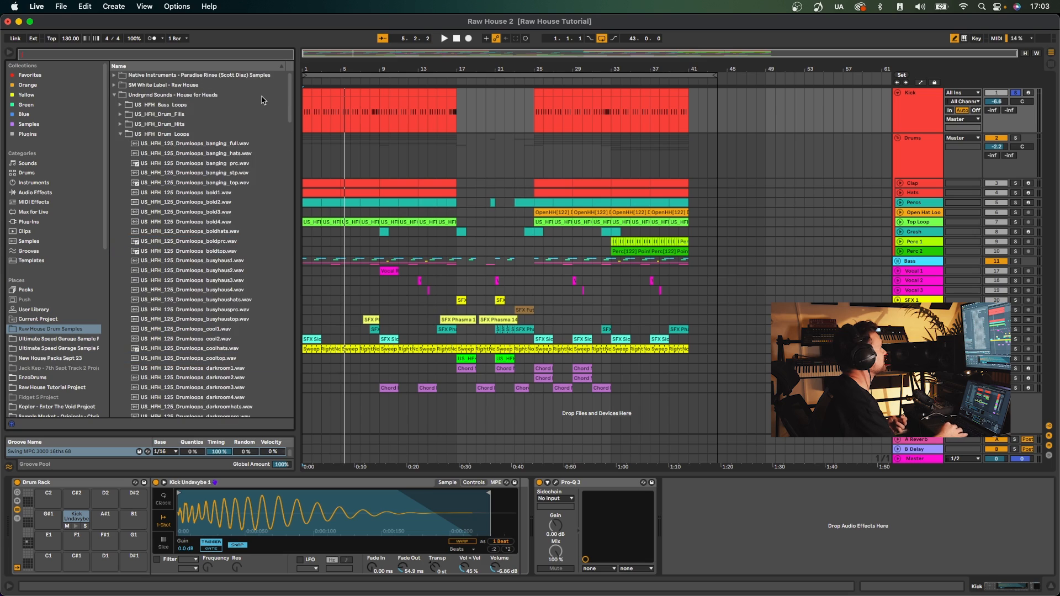
Collapse the Loops folders in the Native Instruments Paradise Rinse pack and expand its Drums and Kick folders
left_click(138, 76)
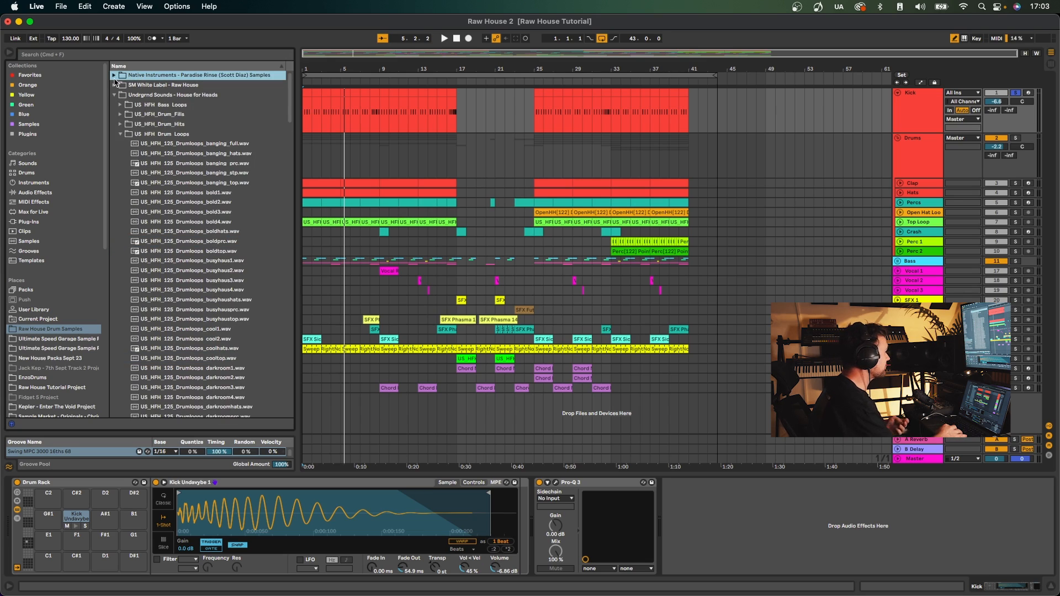
left_click(114, 76)
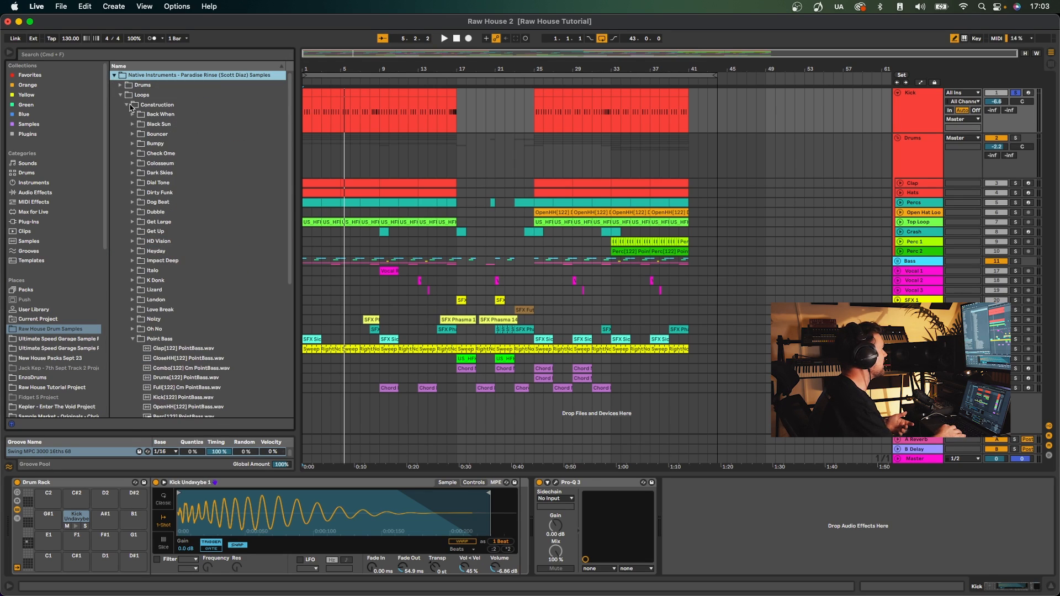
left_click(128, 105)
left_click(120, 95)
left_click(121, 85)
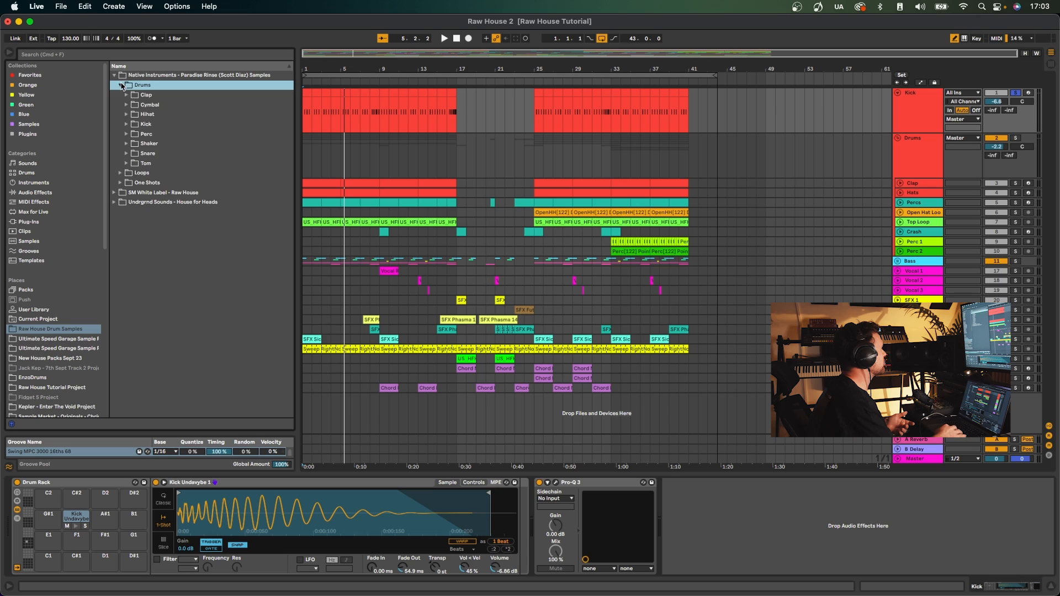
left_click(125, 124)
Find the kick used in the track by auditioning Kick Workout 1.wav and Kick Undavybe 1.wav in the Kick folder
scroll(215, 262, "down", 10)
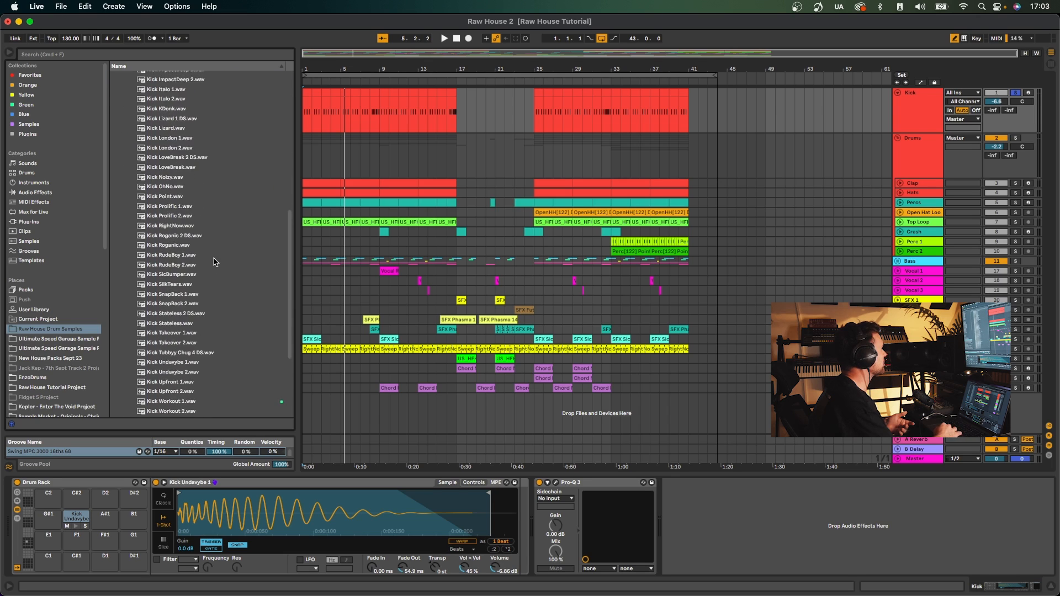
left_click(185, 203)
scroll(214, 242, "down", 5)
left_click(205, 354)
scroll(203, 353, "down", 3)
left_click(182, 342)
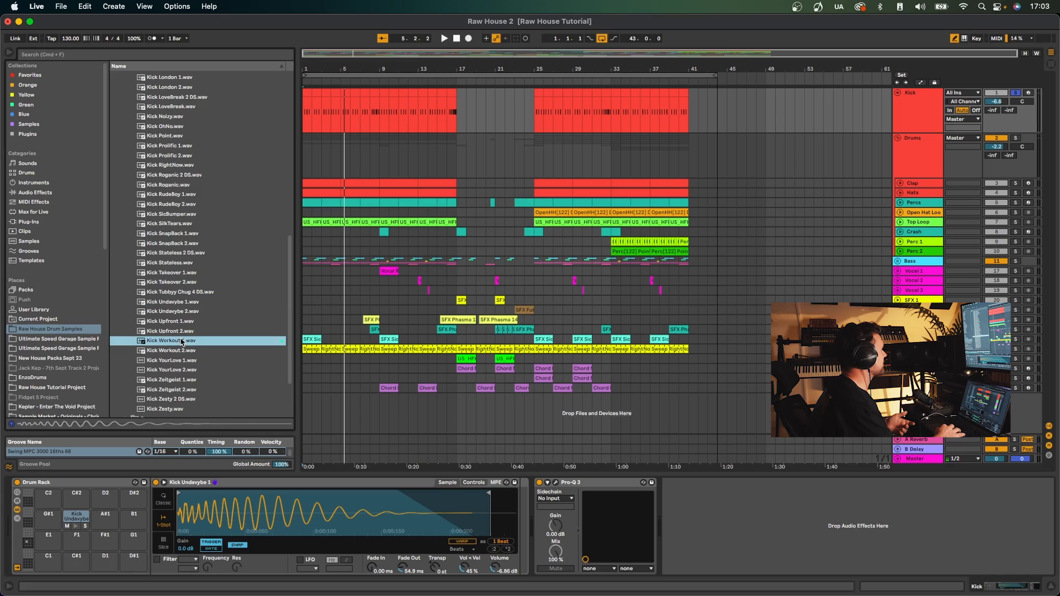
left_click(179, 302)
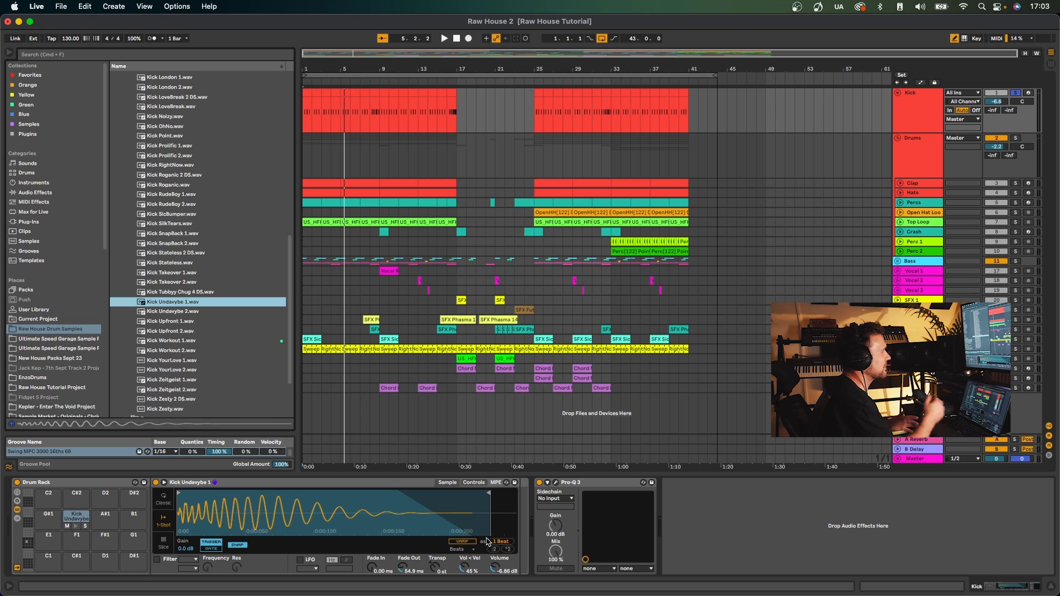
Zoom in on the arrangement and play the soloed Kick track from bar 8
left_click_drag(360, 72, 371, 71)
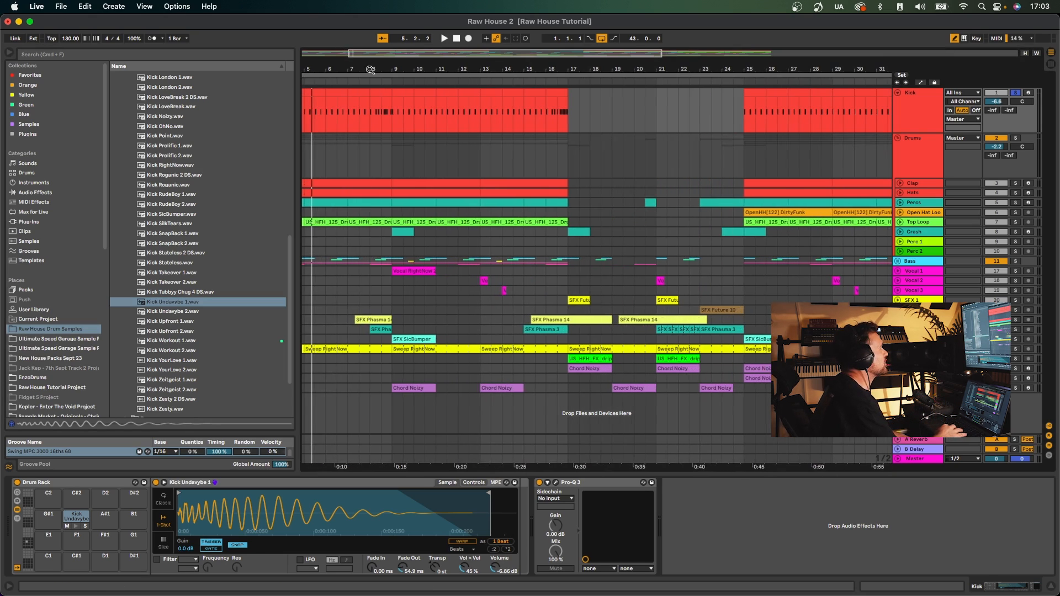
left_click(371, 127)
scroll(414, 132, "left", 4)
key("space")
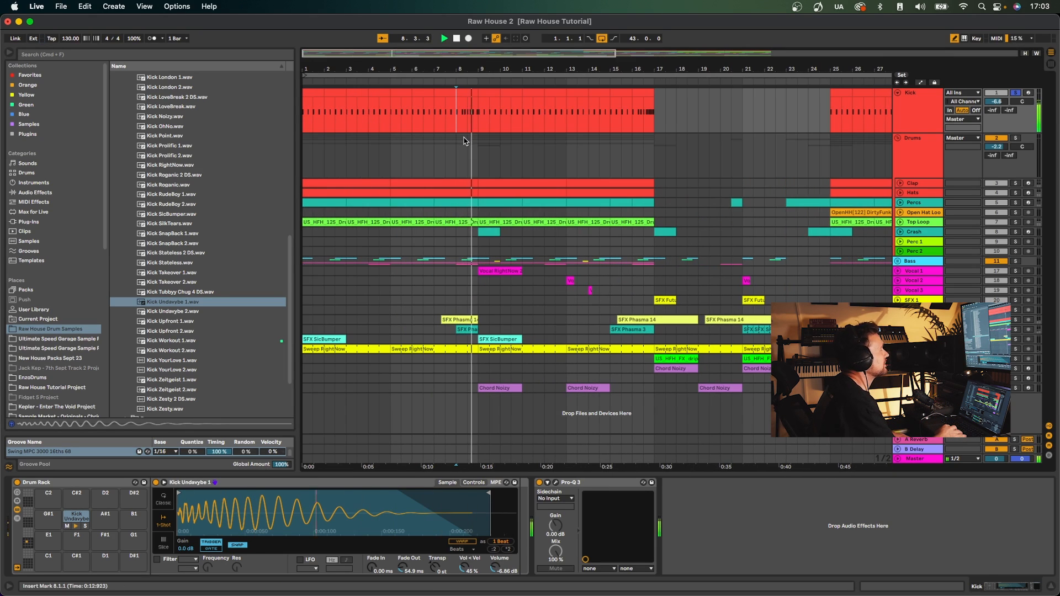
Open the Kick clip at bar 8, examine the velocities of its extra kick notes and play that section
double_click(466, 110)
left_click(718, 552)
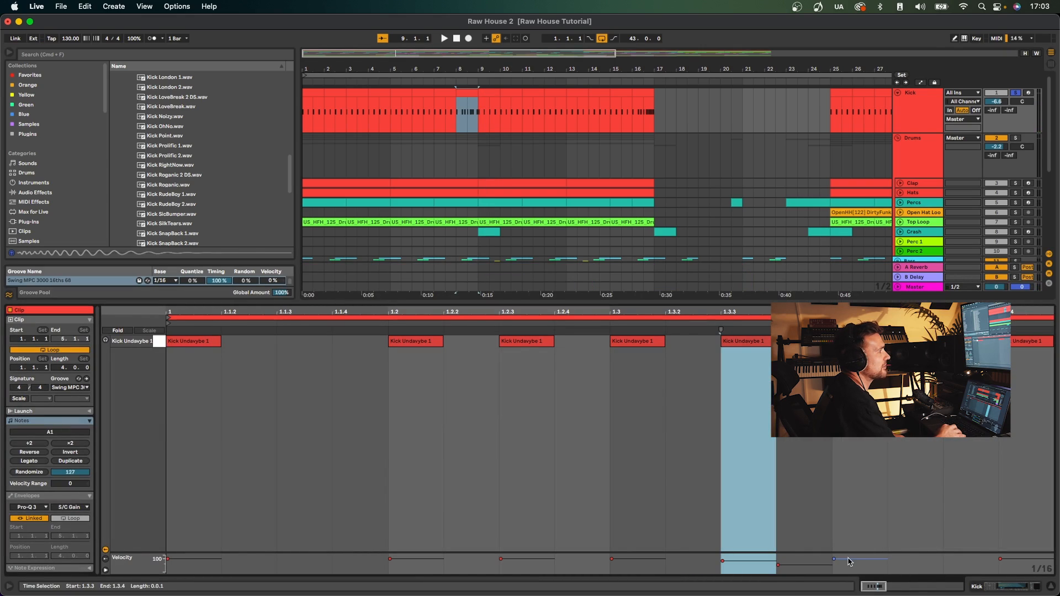
left_click(516, 561)
key("space")
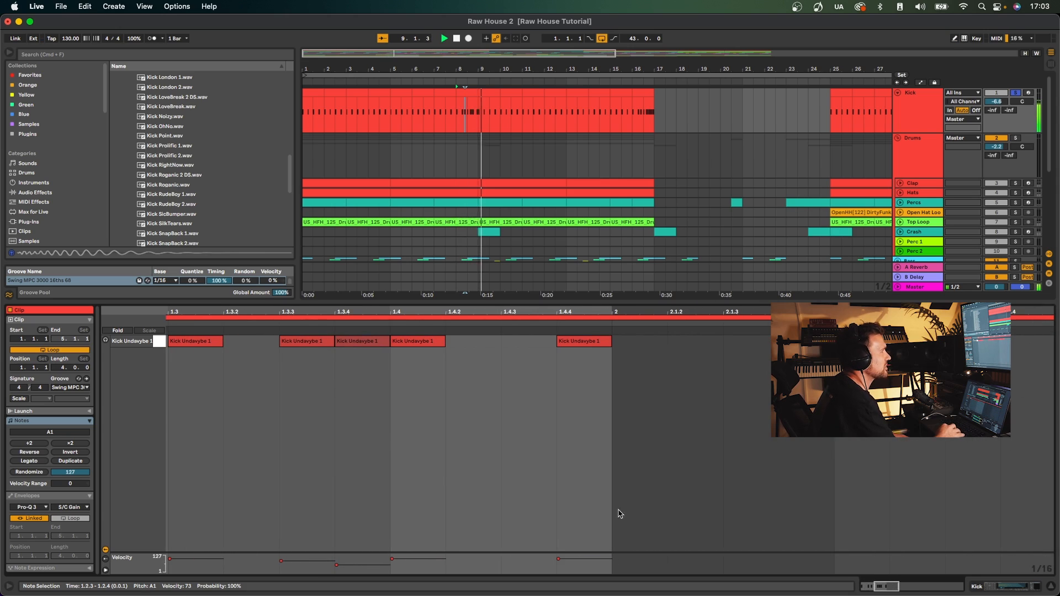
Play the kick fill from bar 16, stop playback and show the whole arrangement
left_click(628, 135)
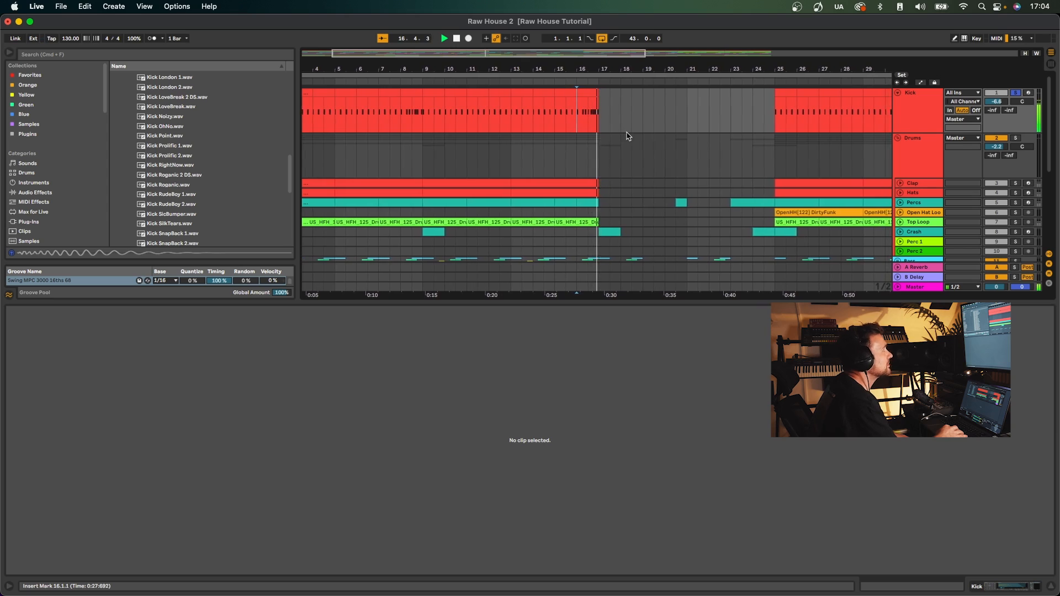
key("space")
scroll(774, 161, "right", 10)
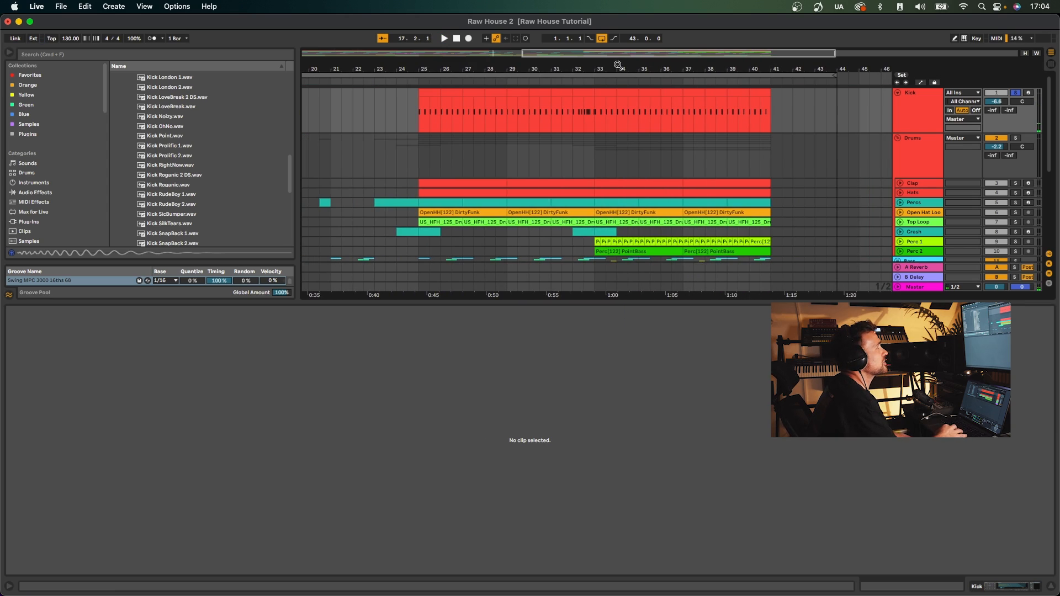
left_click_drag(618, 63, 612, 53)
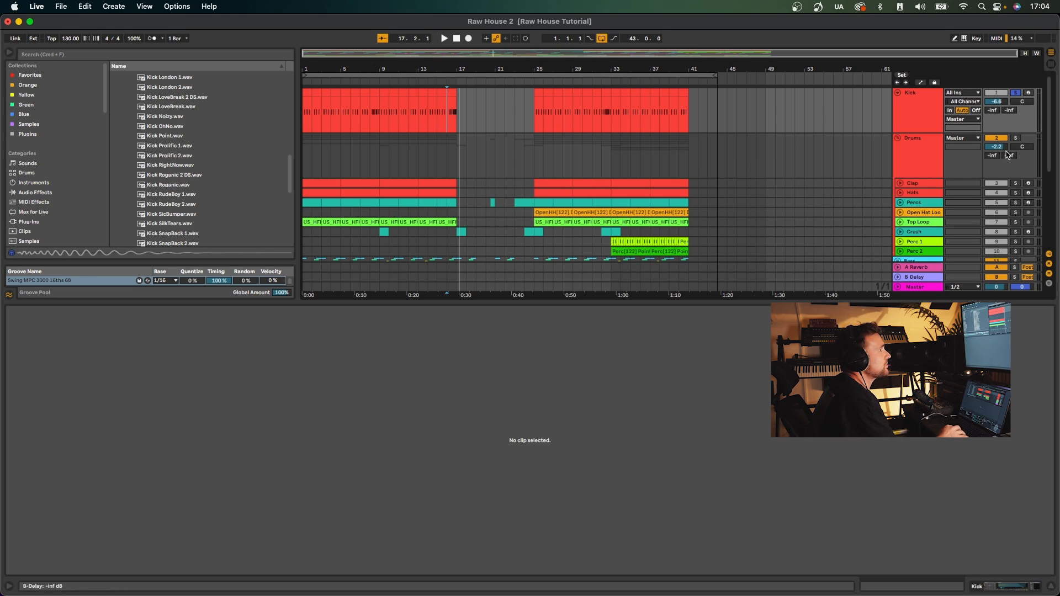
Solo the Drums group instead of the Kick, play it from the start and from bars 9, 25 and 32, and hide the clip editor
scroll(421, 186, "down", 5)
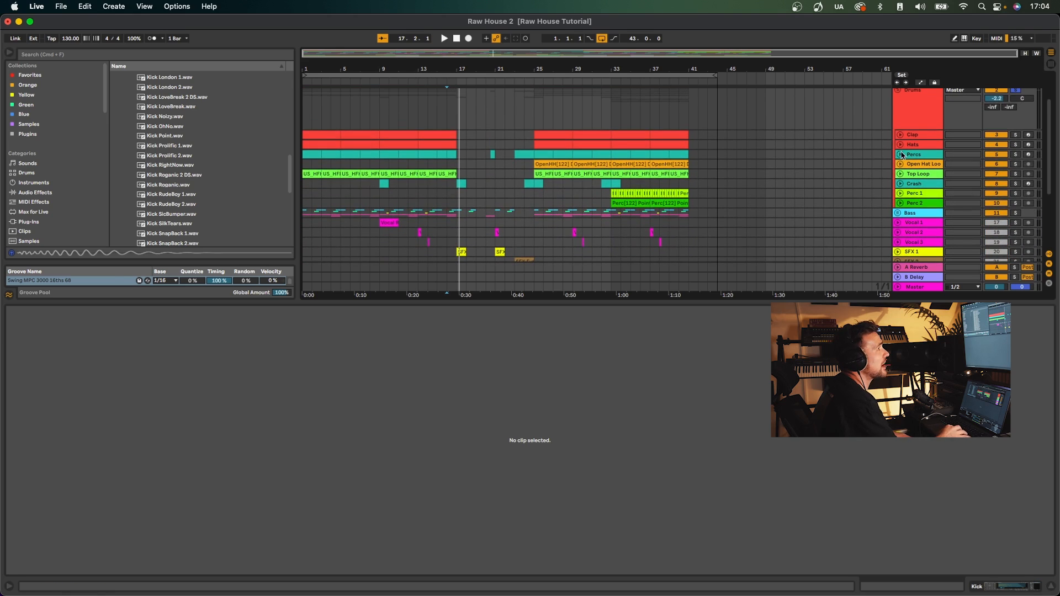
left_click(453, 42)
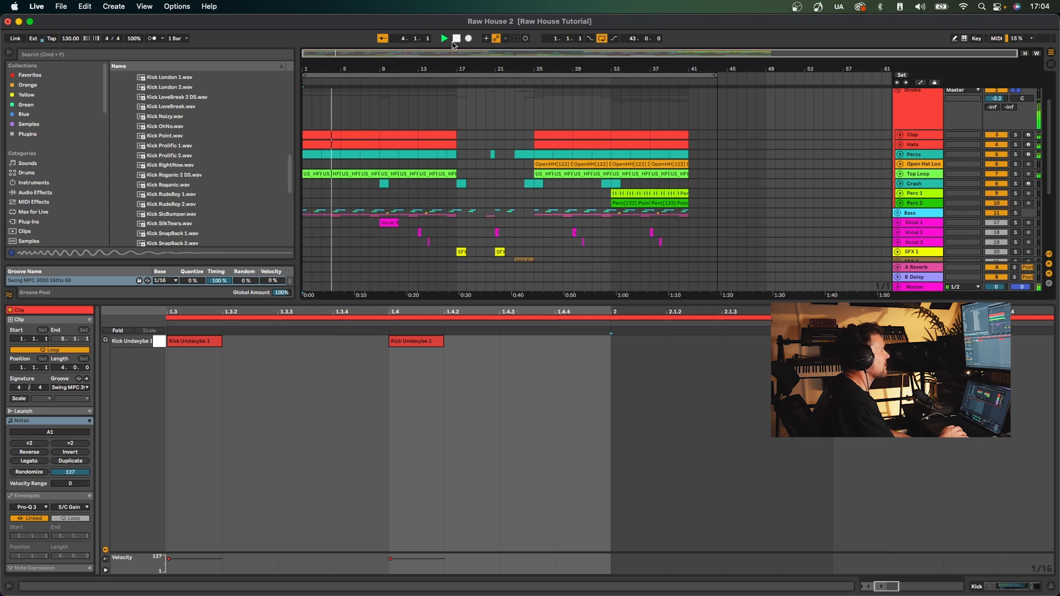
left_click(379, 166)
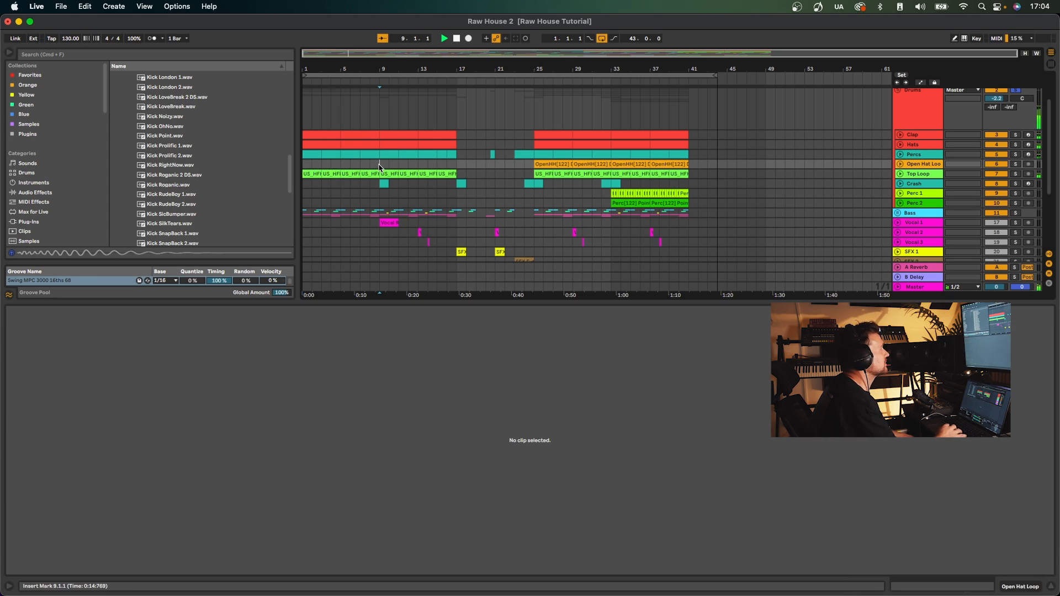
left_click(534, 165)
left_click(605, 185)
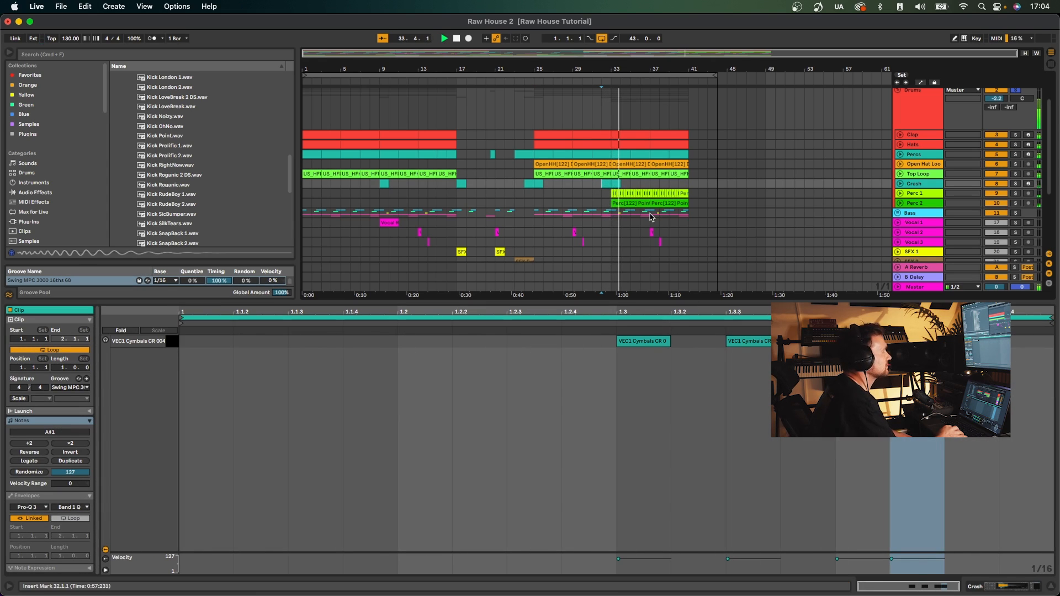
scroll(651, 217, "up", 3)
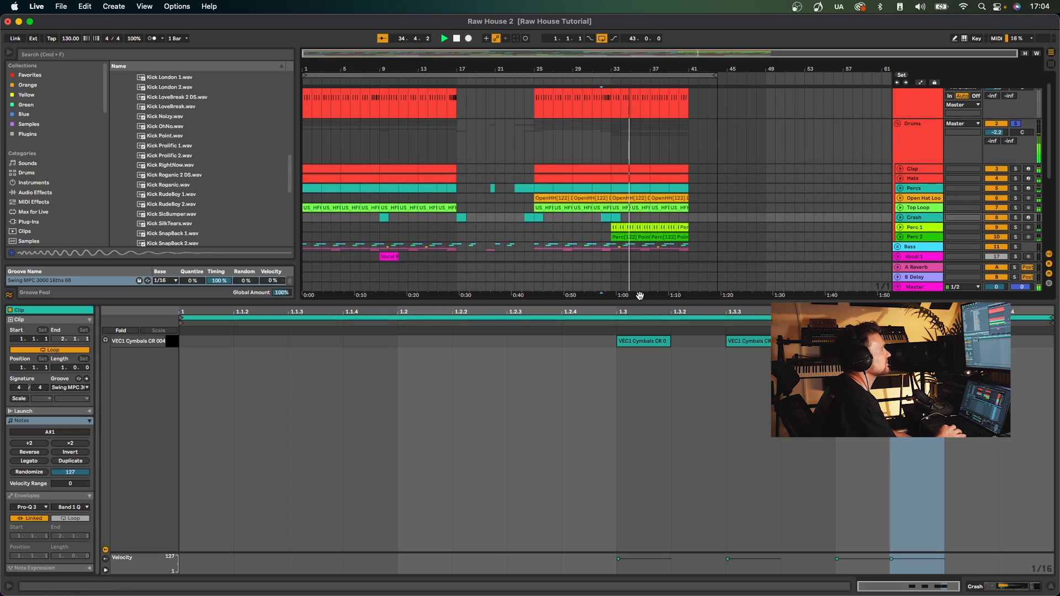
key("super+alt+l")
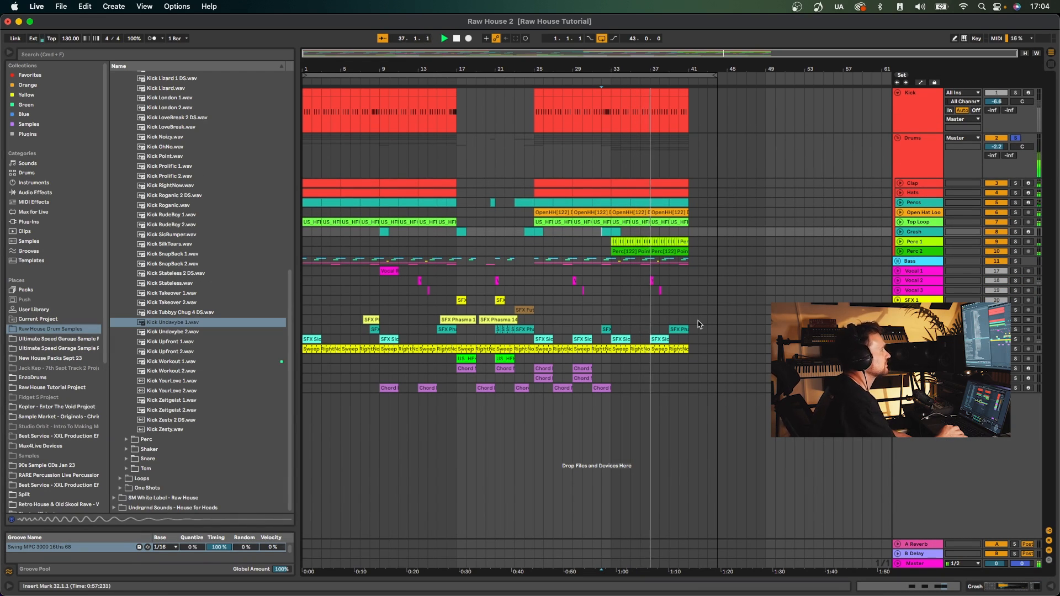
Stop playback, show the Drums group's devices and examine its Pro-Q 3 low cut and Decimort 2 settings, closing each plug-in window
left_click(922, 164)
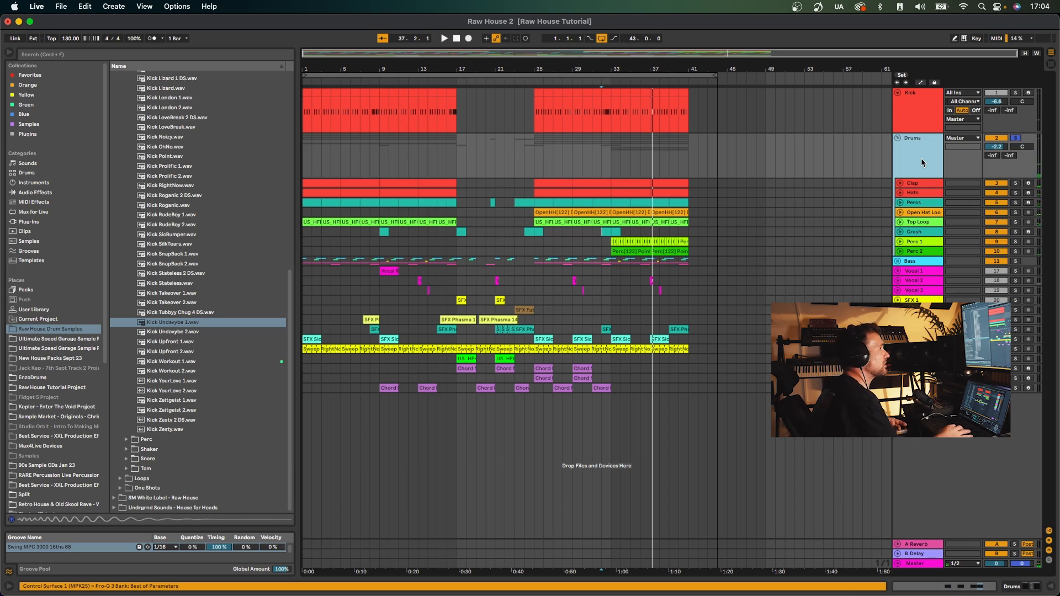
double_click(922, 164)
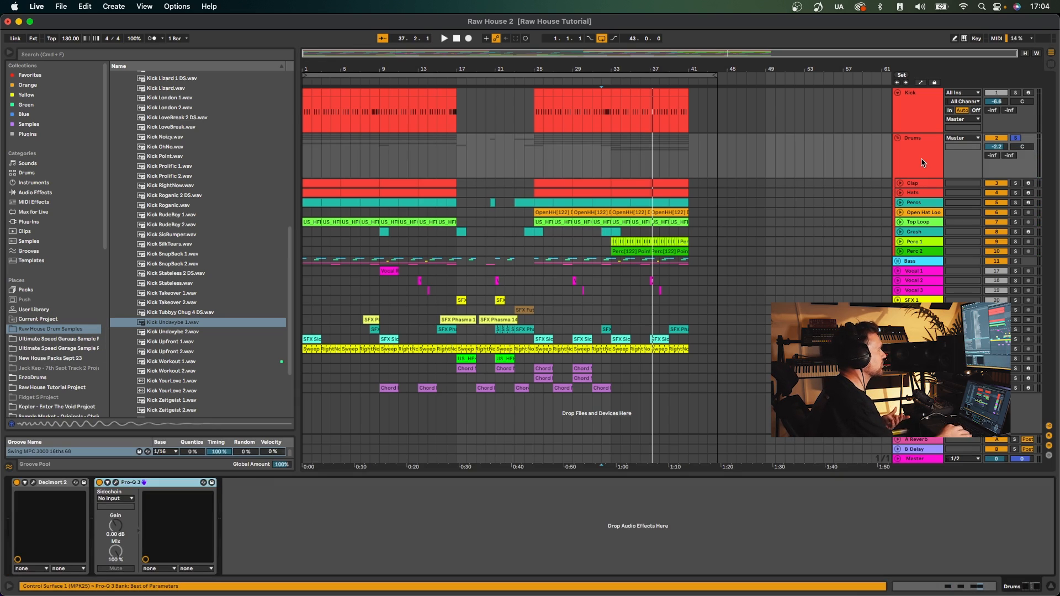
left_click(116, 484)
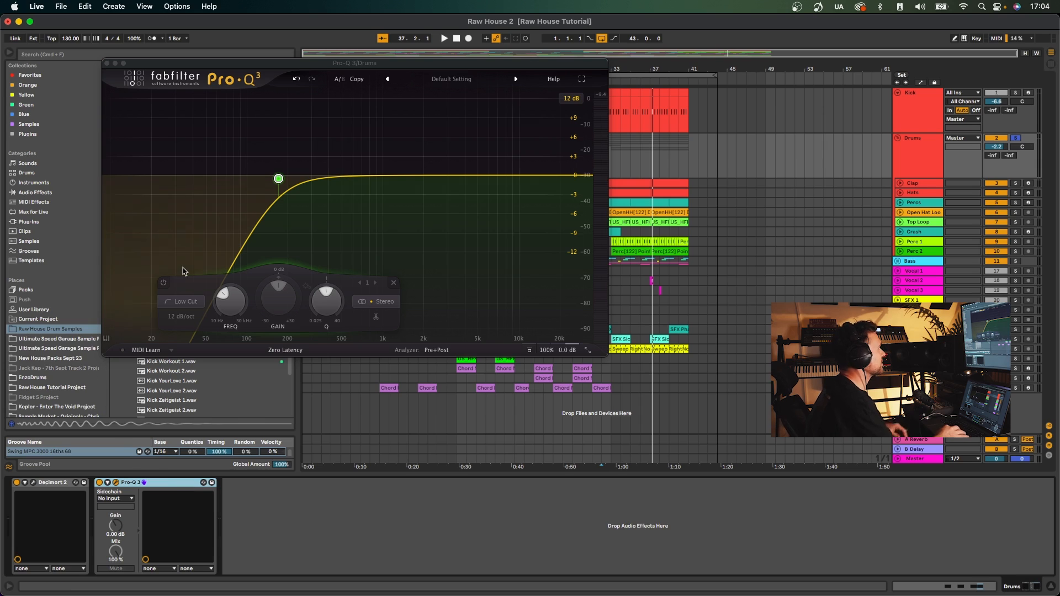
mouse_move(254, 204)
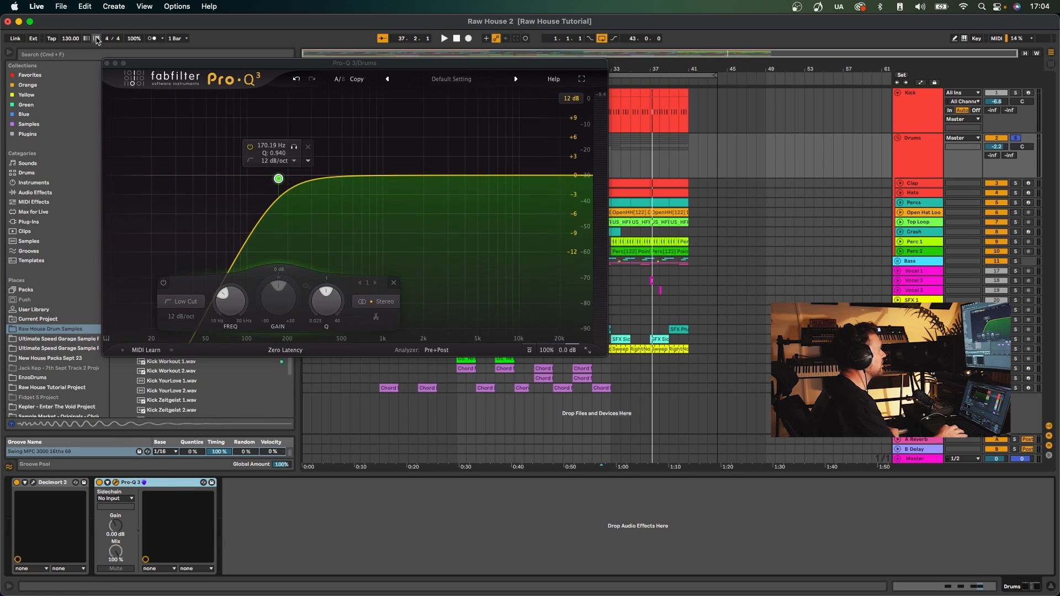
left_click(107, 64)
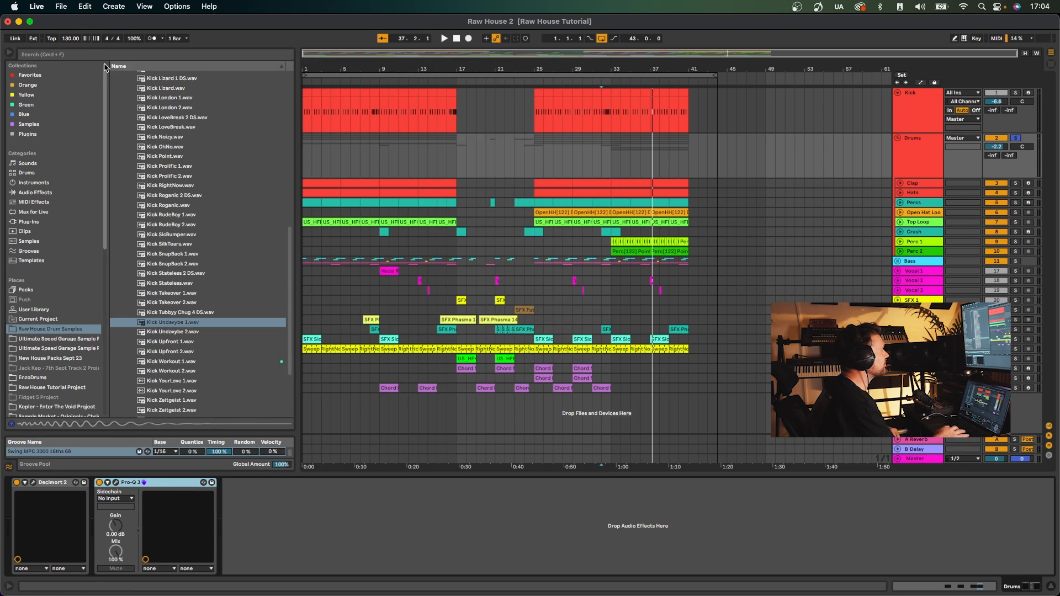
left_click(33, 482)
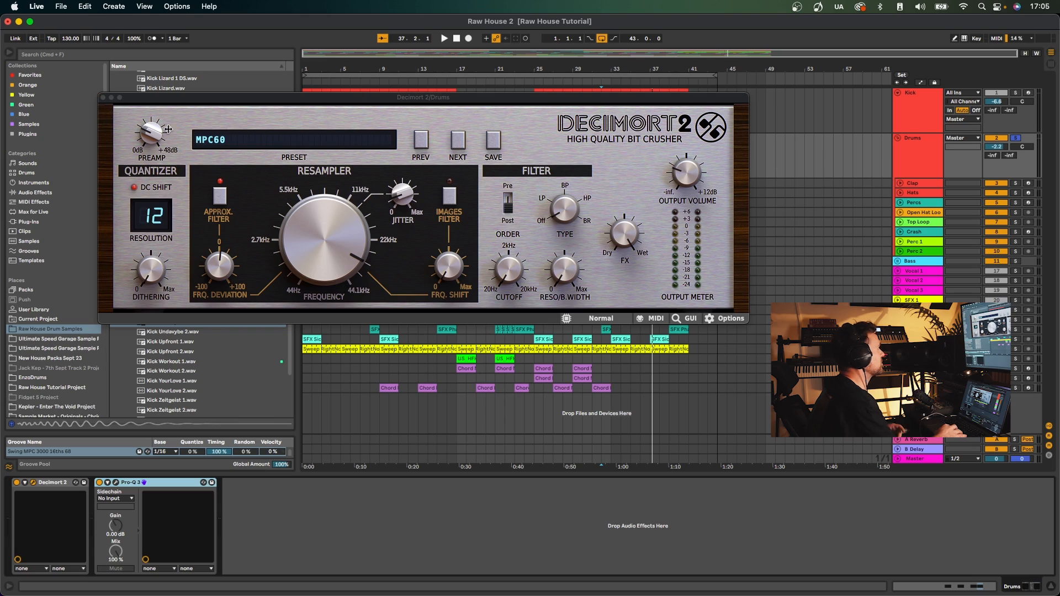
left_click(103, 98)
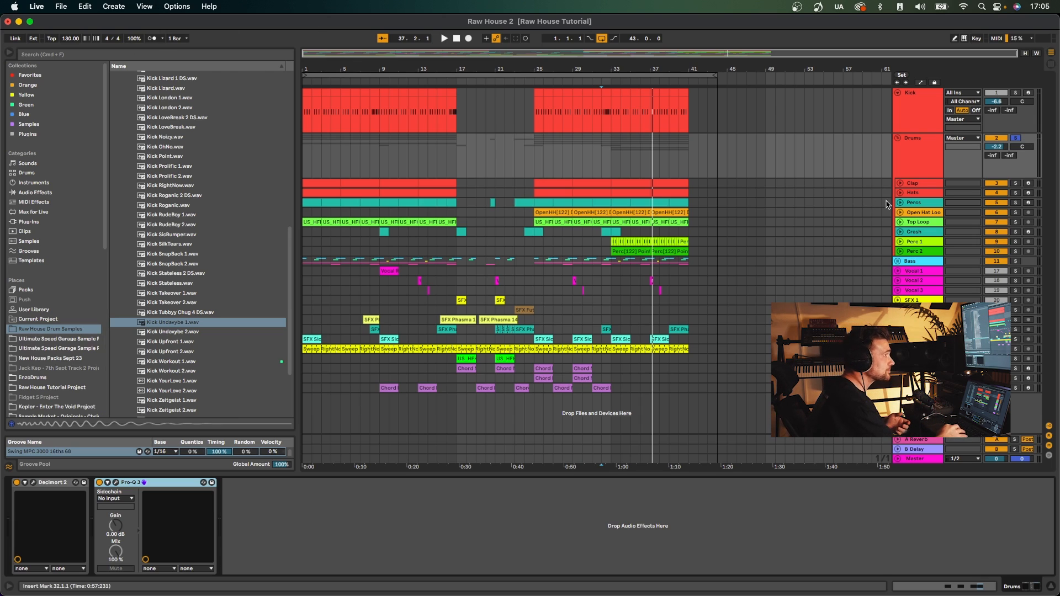
Solo the Clap track, show its Drum Rack and play it from bar 32 in short passes
left_click(912, 184)
left_click(1015, 184)
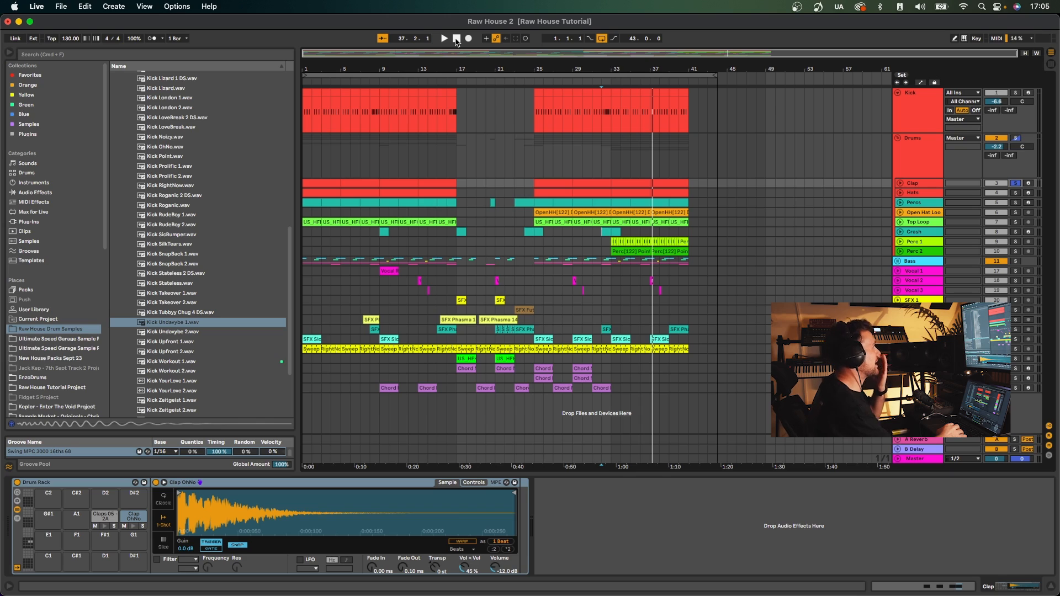
key("space")
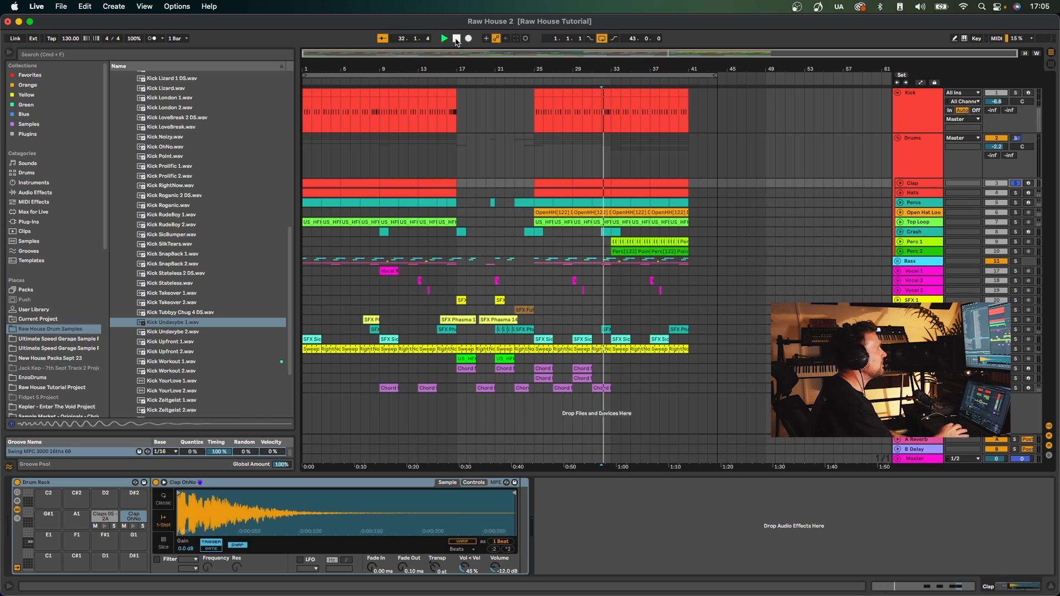
key("space")
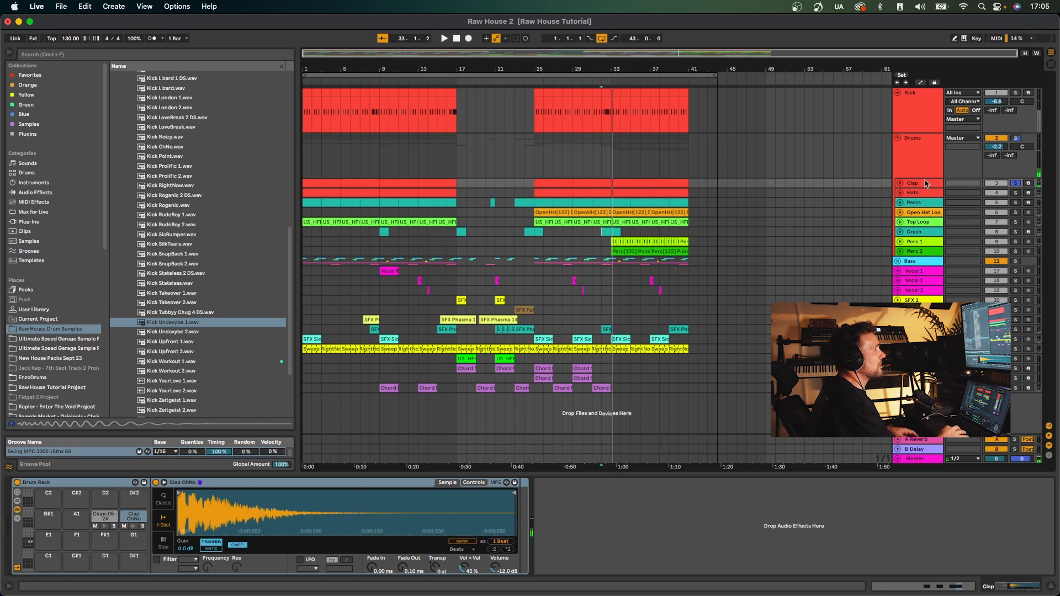
double_click(926, 184)
key("space")
key("space")
Show the Claps 05 - 2A sample, browse the Ultimate Speed Garage Sample Pack folder and collapse its Hats and Speed Garage Drum One Shots folders
left_click(105, 515)
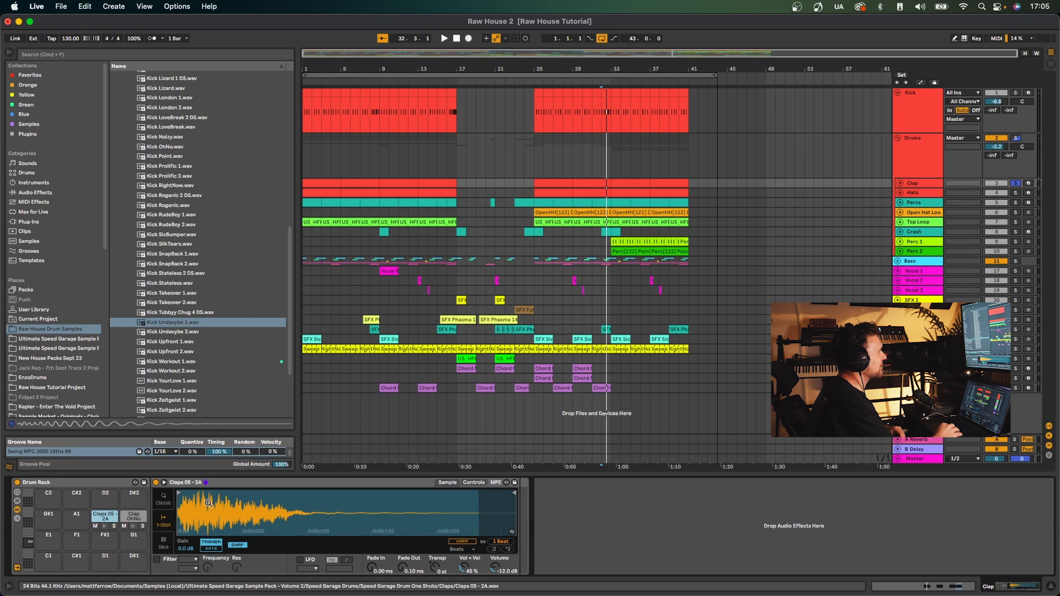
left_click(55, 349)
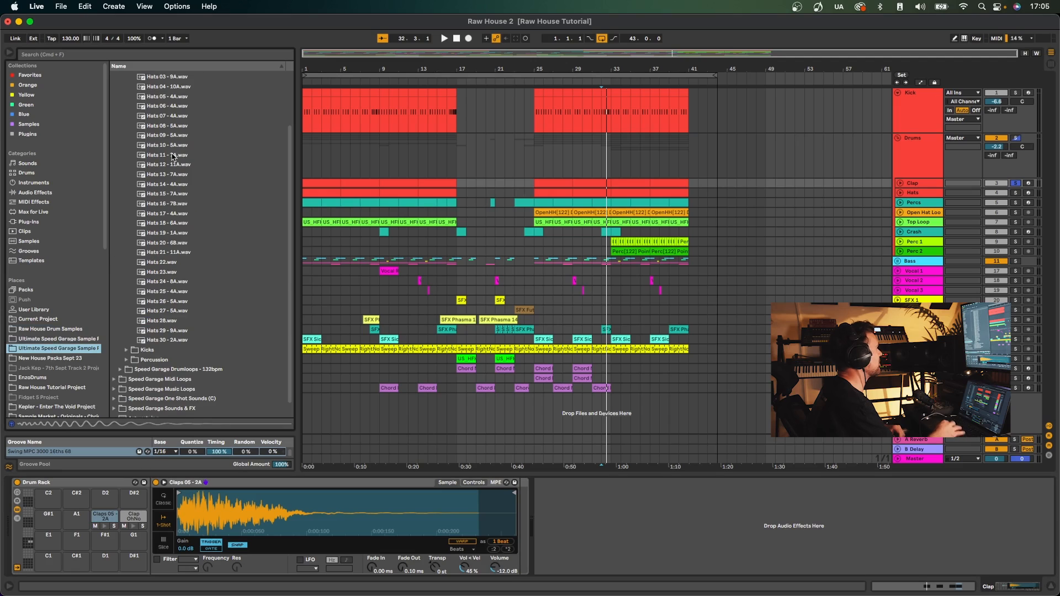
scroll(173, 156, "up", 4)
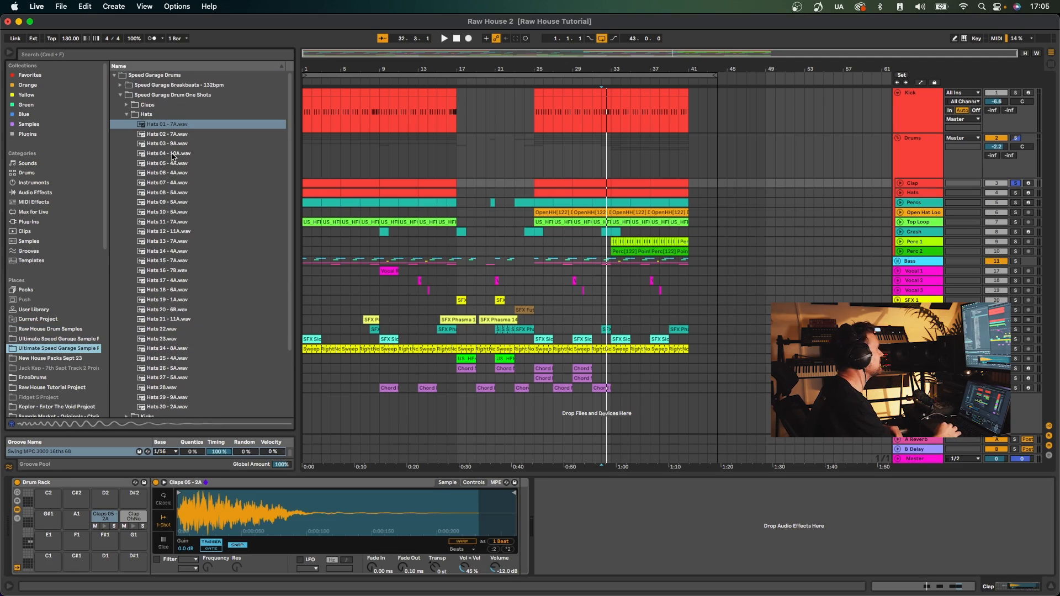
left_click(126, 114)
left_click(121, 96)
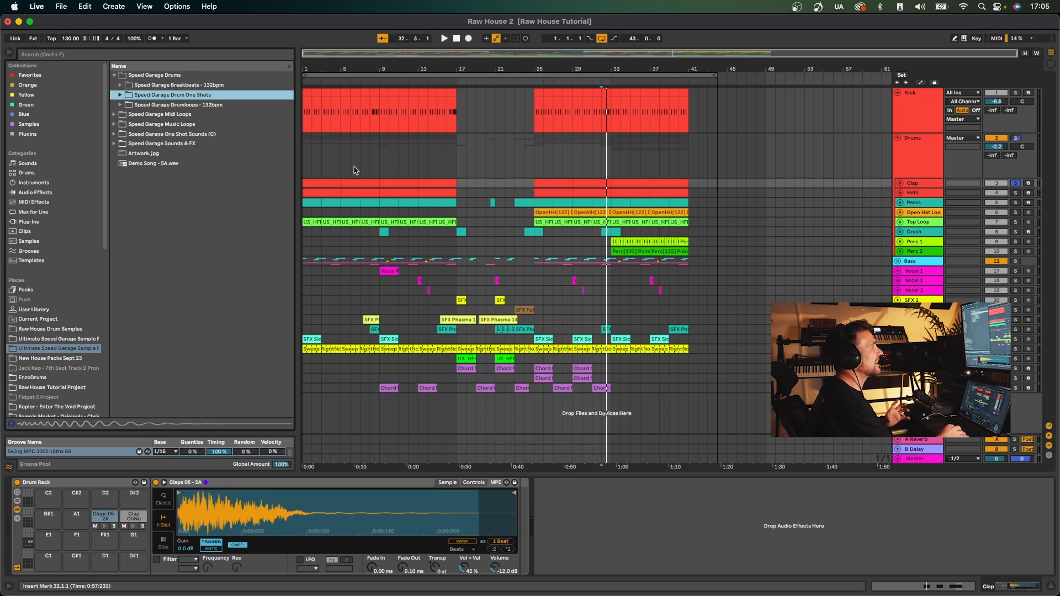
Play the Clap pattern, display its Drum Rack chain list, and play it again with the Kick soloed too
left_click(104, 527)
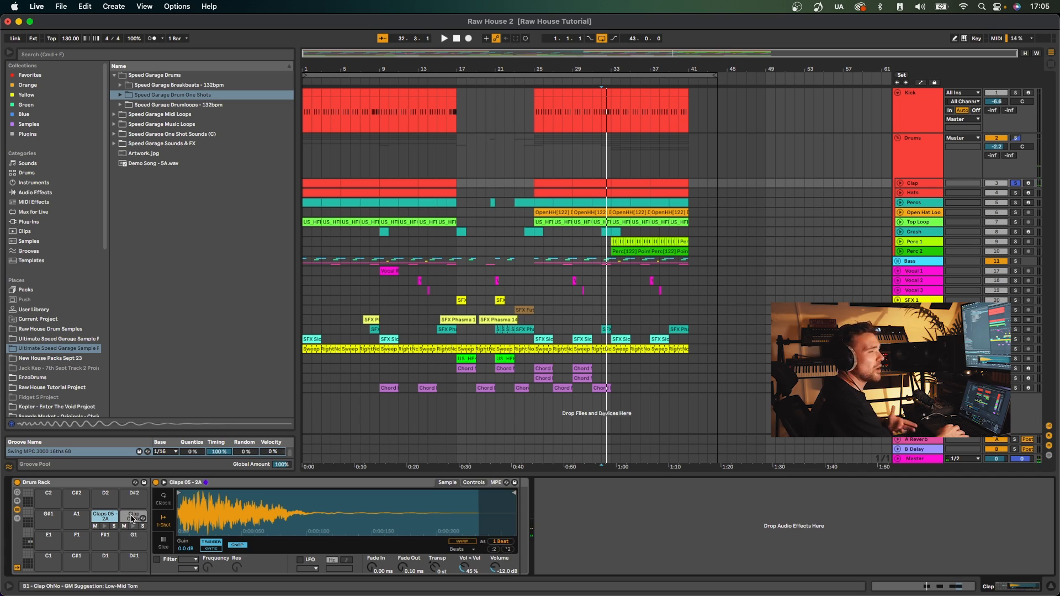
key("space")
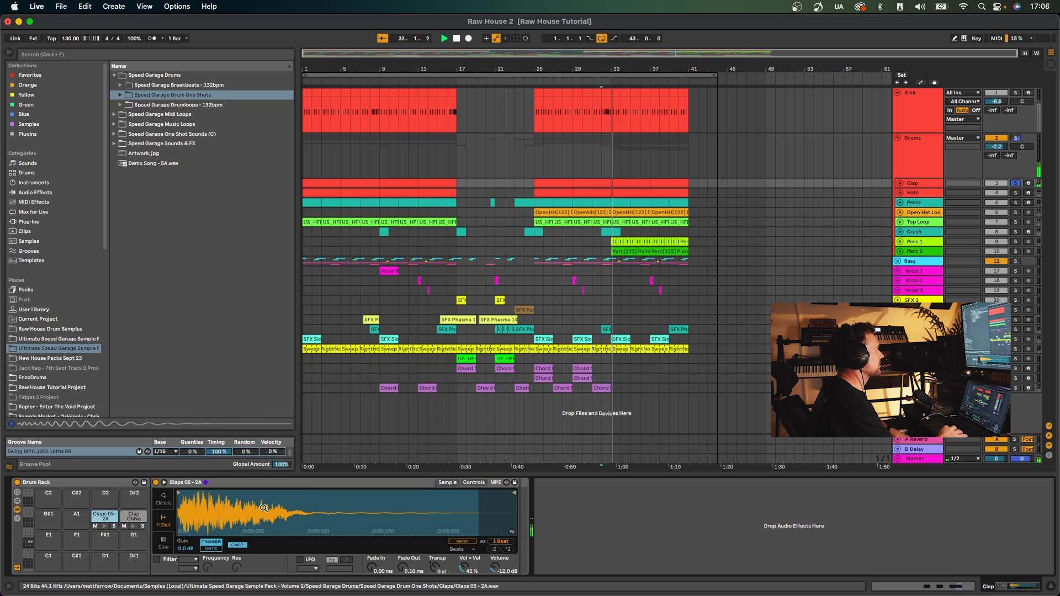
key("space")
left_click(17, 518)
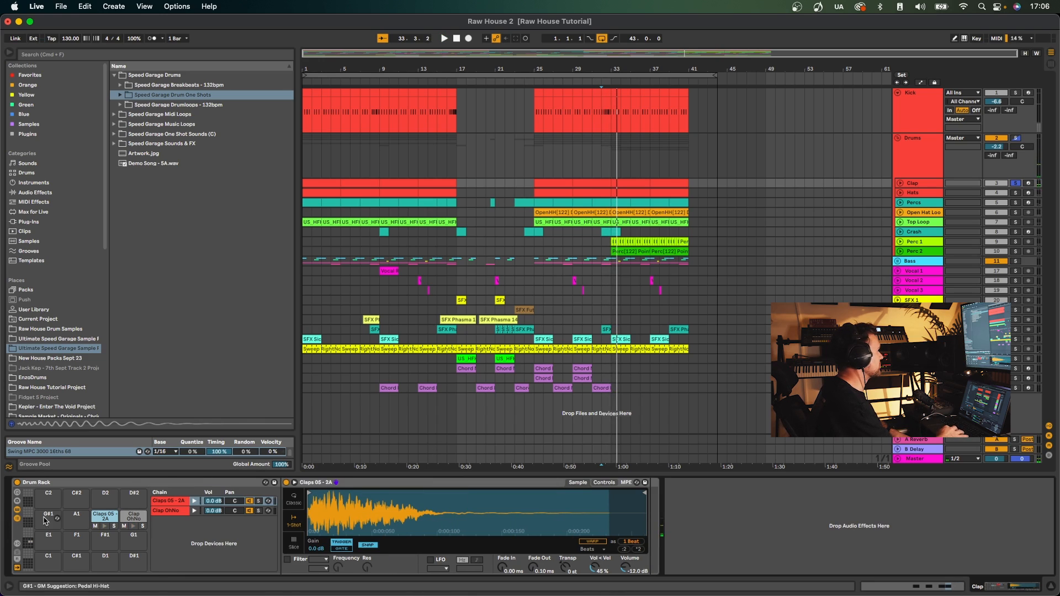
key("space")
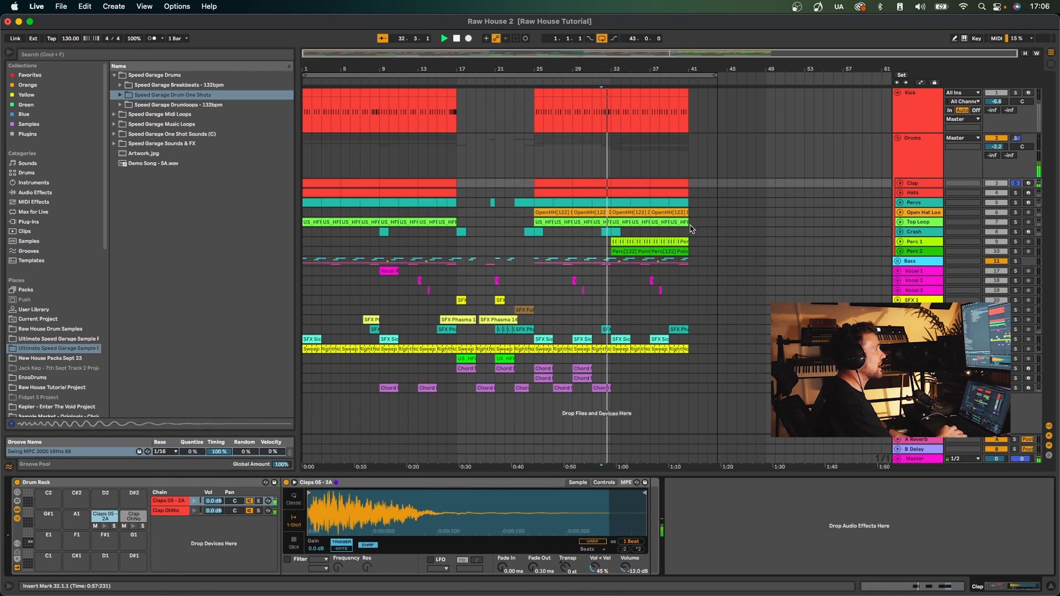
left_click(1015, 92)
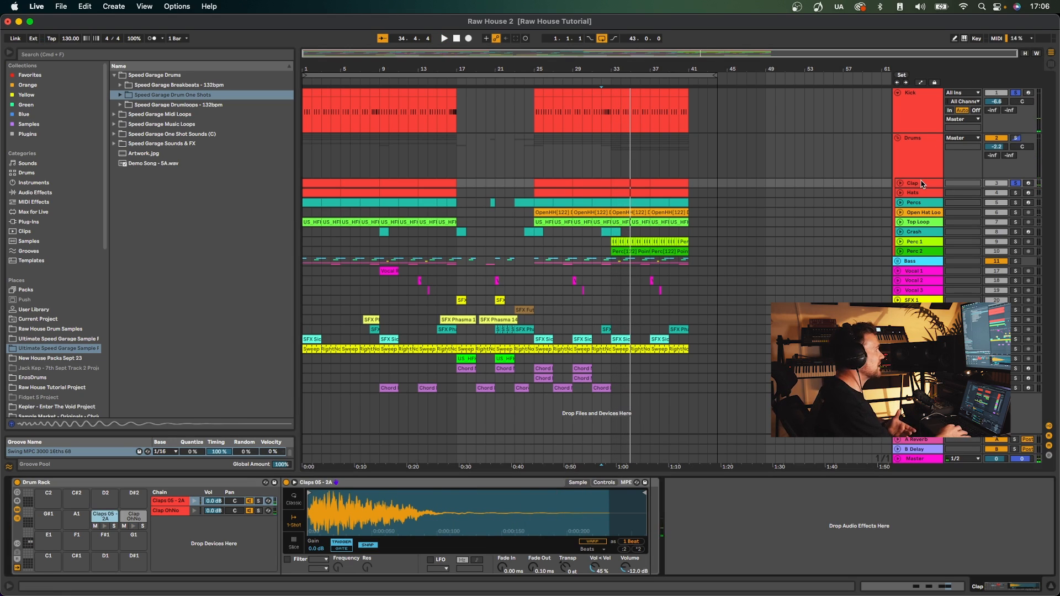
Show the Hats Drum Rack, open the first Hats clip and play it with only the Hats track soloed inside the Drums group
left_click(919, 194)
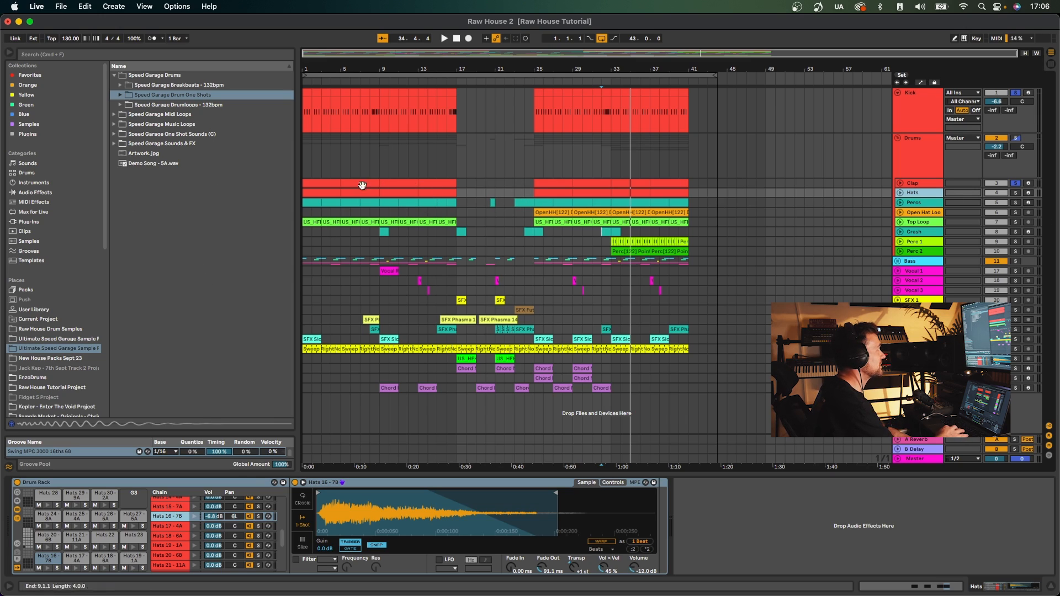
double_click(315, 192)
key("space")
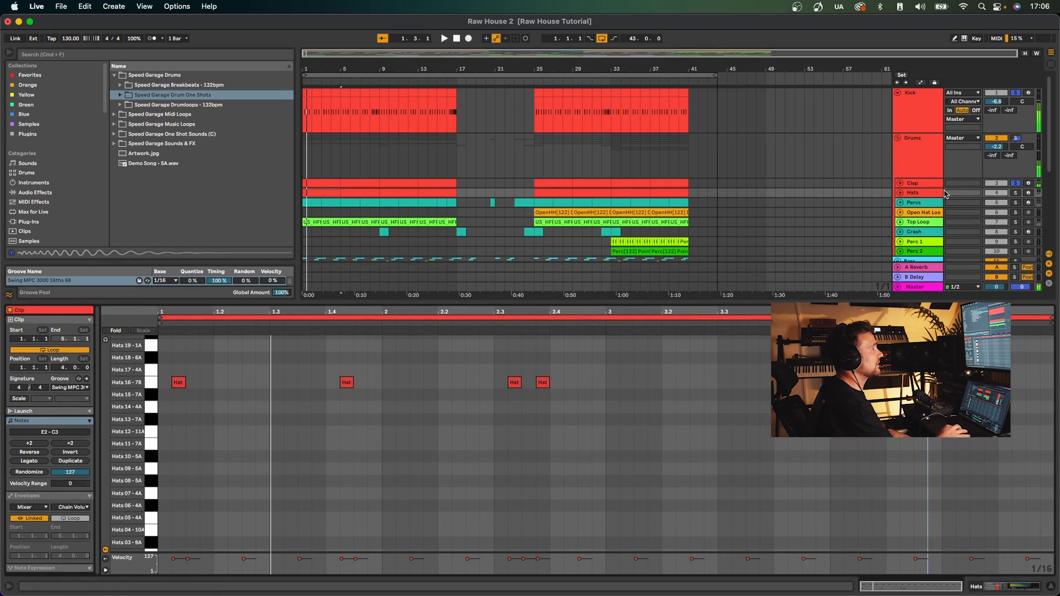
left_click(1016, 193)
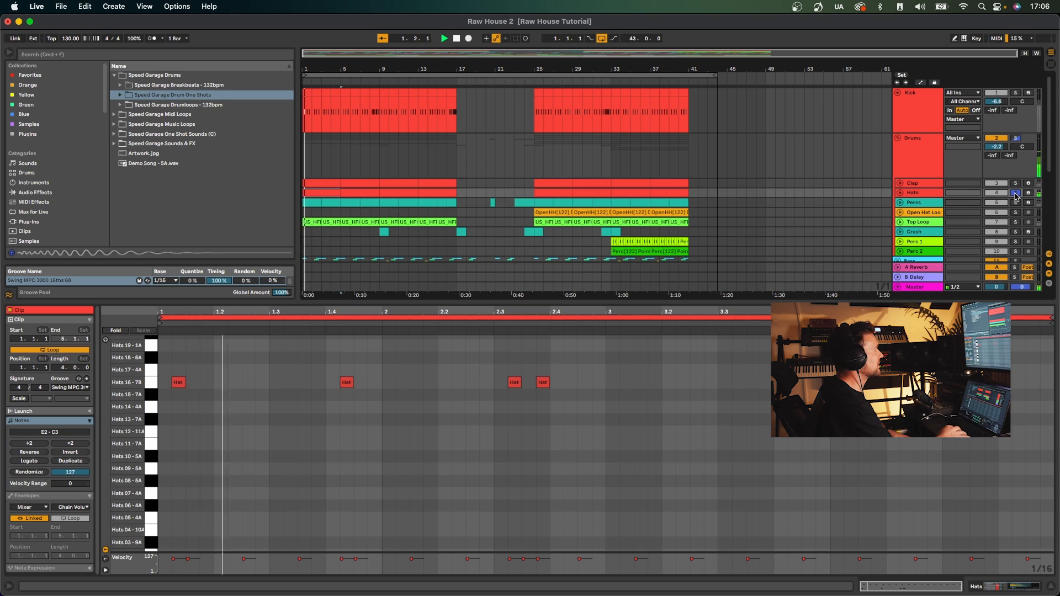
Vary the velocities of the Hats 16 - 7B notes, with the one at 2.3.4 at 87, and play the hat pattern from the start
left_click(928, 387)
scroll(929, 386, "up", 5)
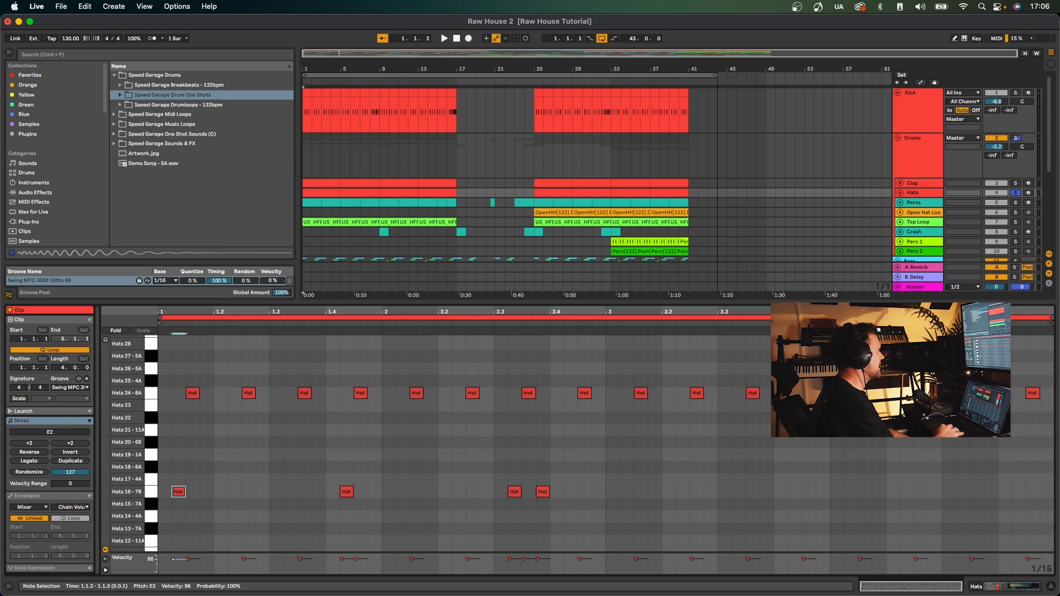
left_click(342, 560)
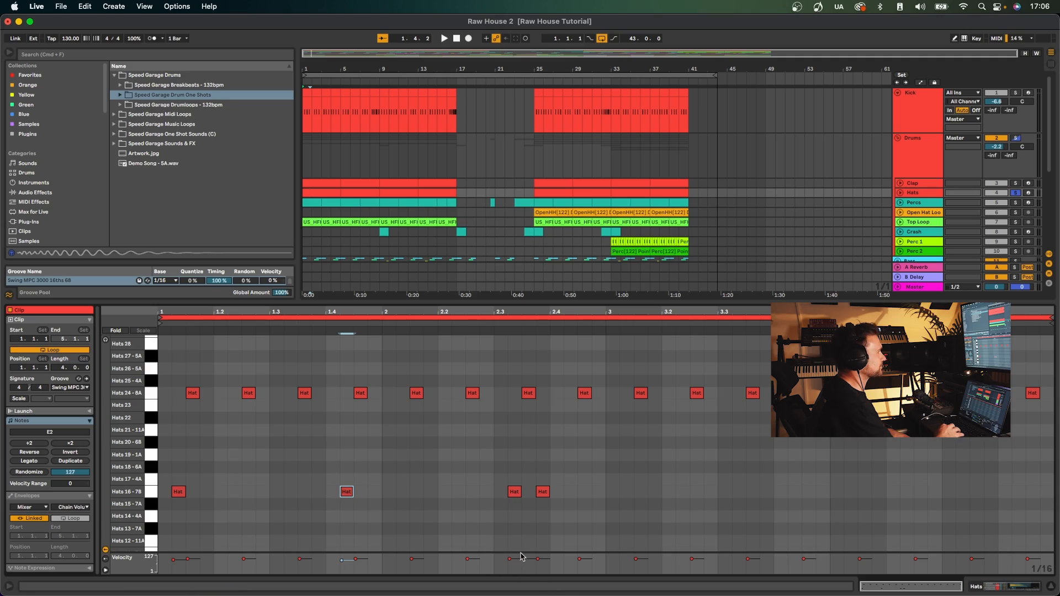
left_click_drag(511, 560, 539, 560)
key("space")
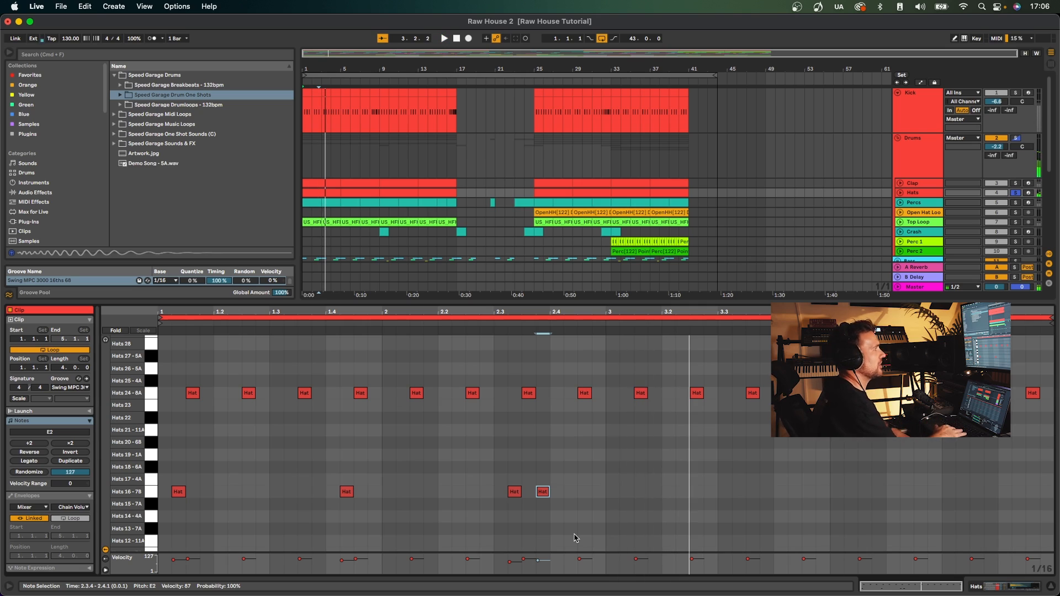
key("space")
key("space")
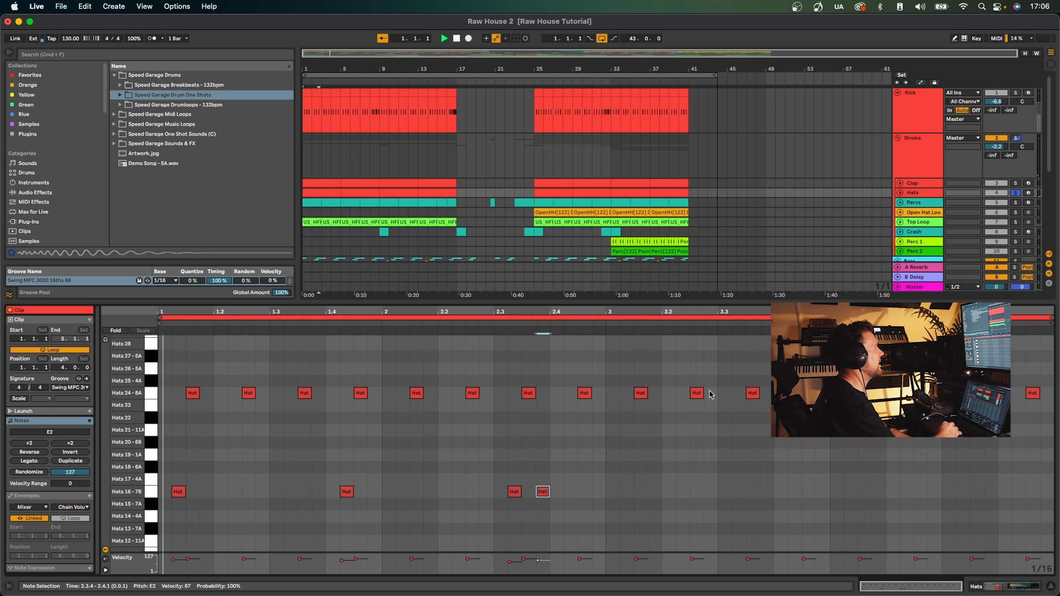
key("space")
Enlarge the arrangement, play the Hats with the Clap and Kick soloed as well, and open the Hats clip's groove choices
left_click_drag(840, 301, 840, 377)
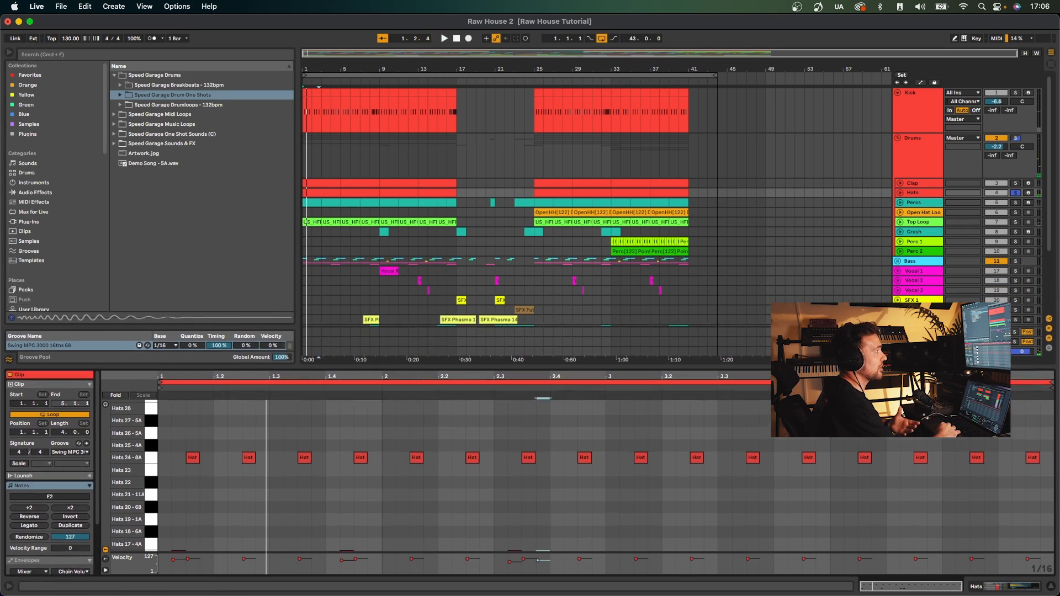
scroll(839, 296, "down", 2)
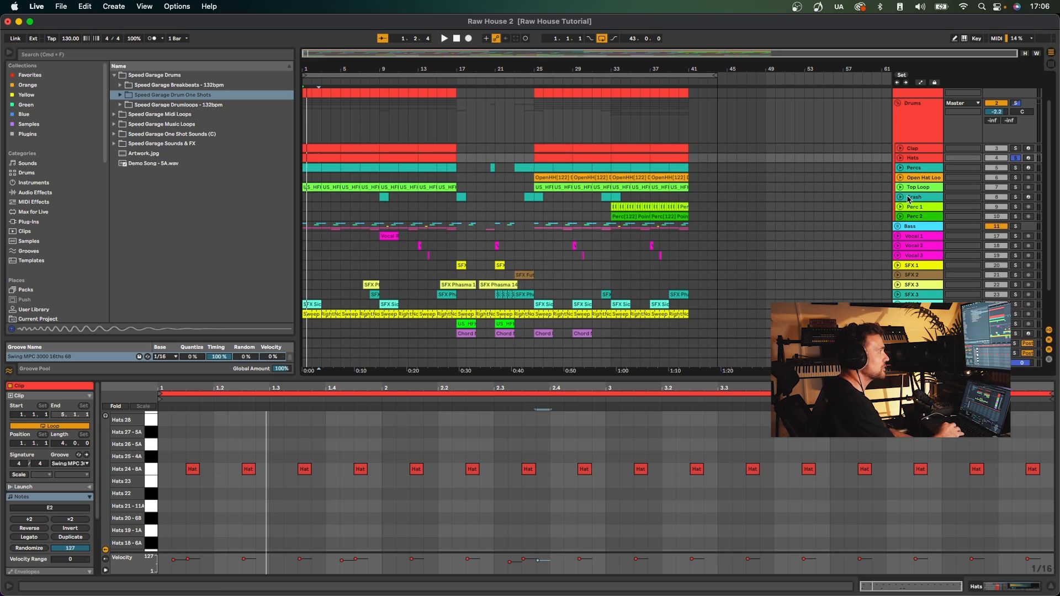
left_click(1017, 149)
scroll(1018, 150, "up", 2)
key("space")
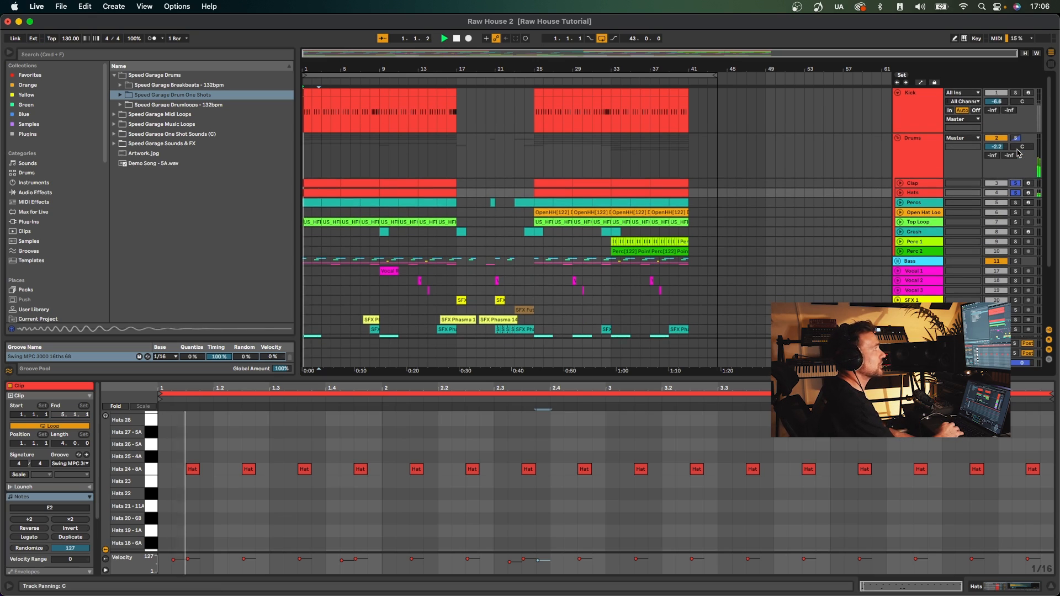
left_click(1016, 92)
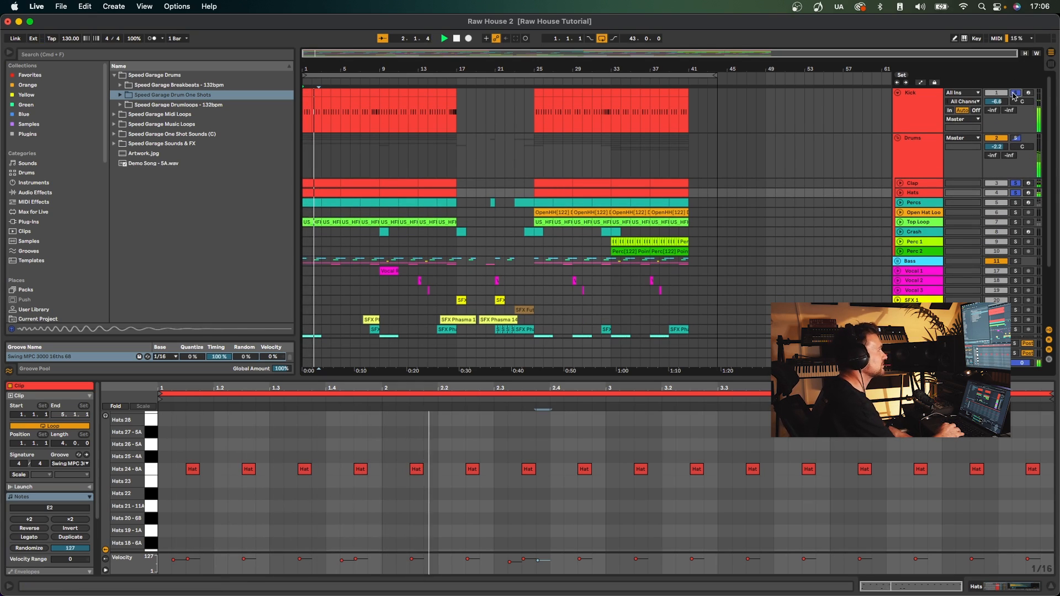
left_click(79, 465)
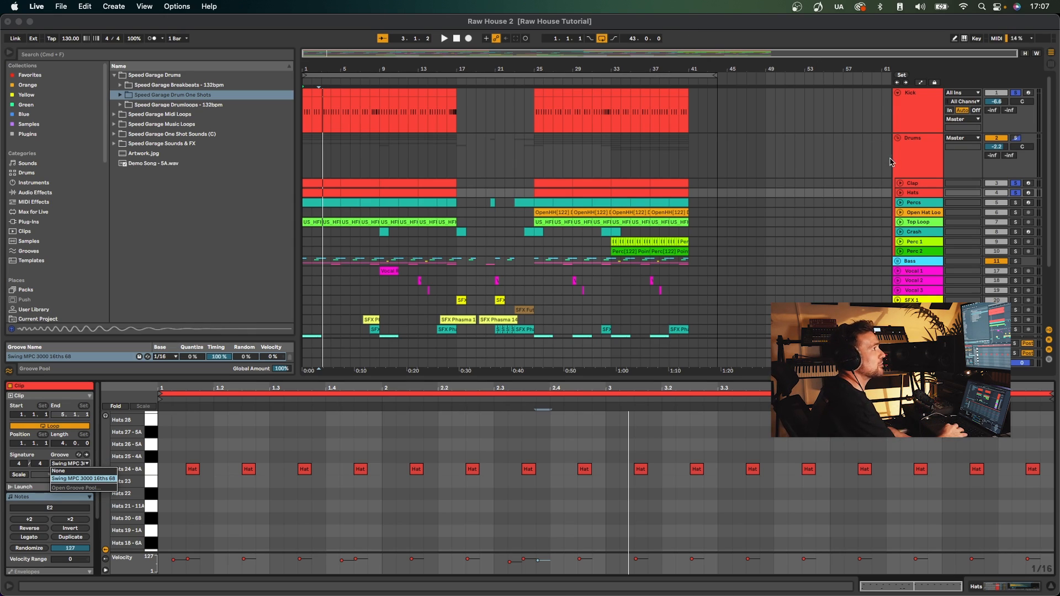
Add the Percs track to the soloed tracks, play the combined drums and show the Percs Drum Rack
left_click(1013, 203)
key("space")
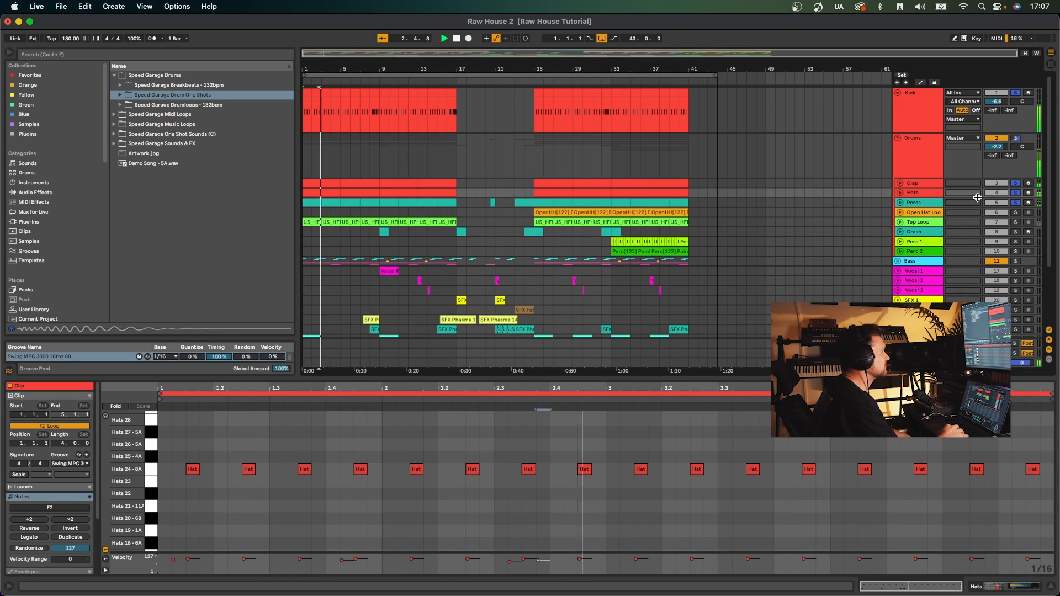
left_click(922, 205)
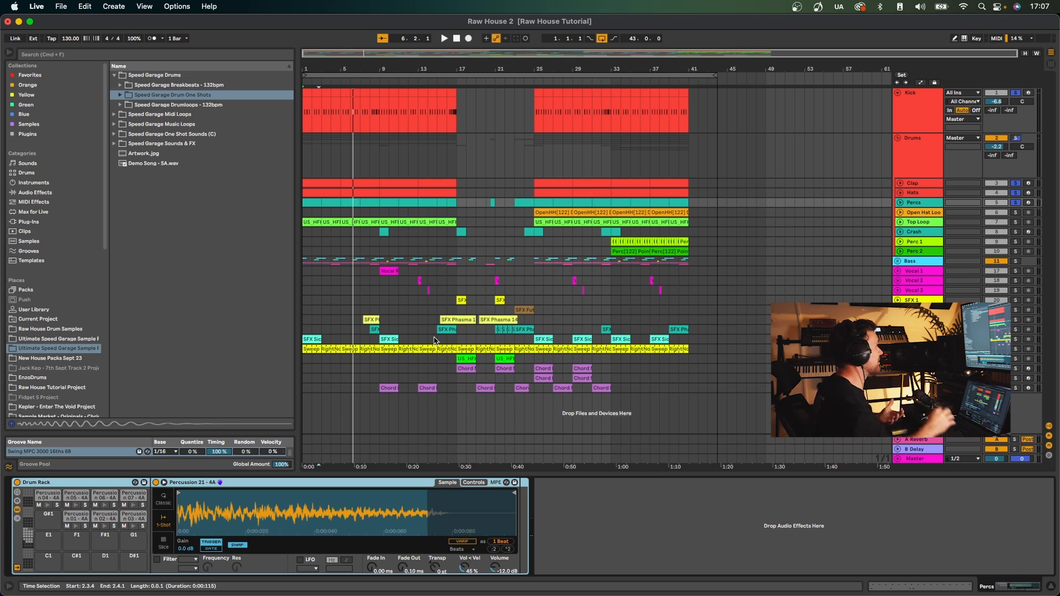
Open the Percs clip at bar 5 in an enlarged note editor, play it, examine its notes and shrink the editor again
double_click(346, 200)
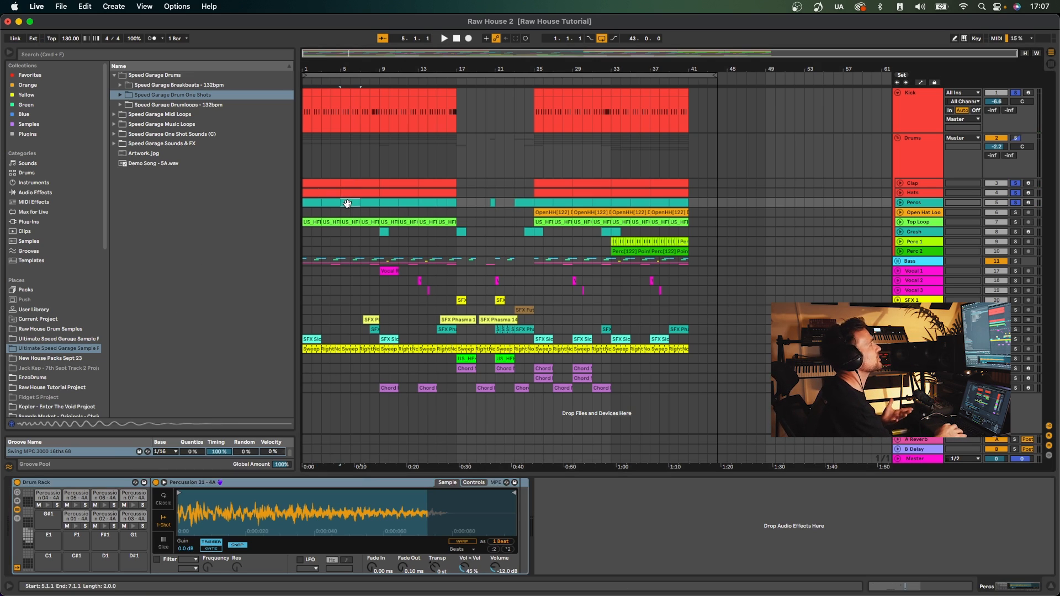
left_click_drag(448, 339, 462, 209)
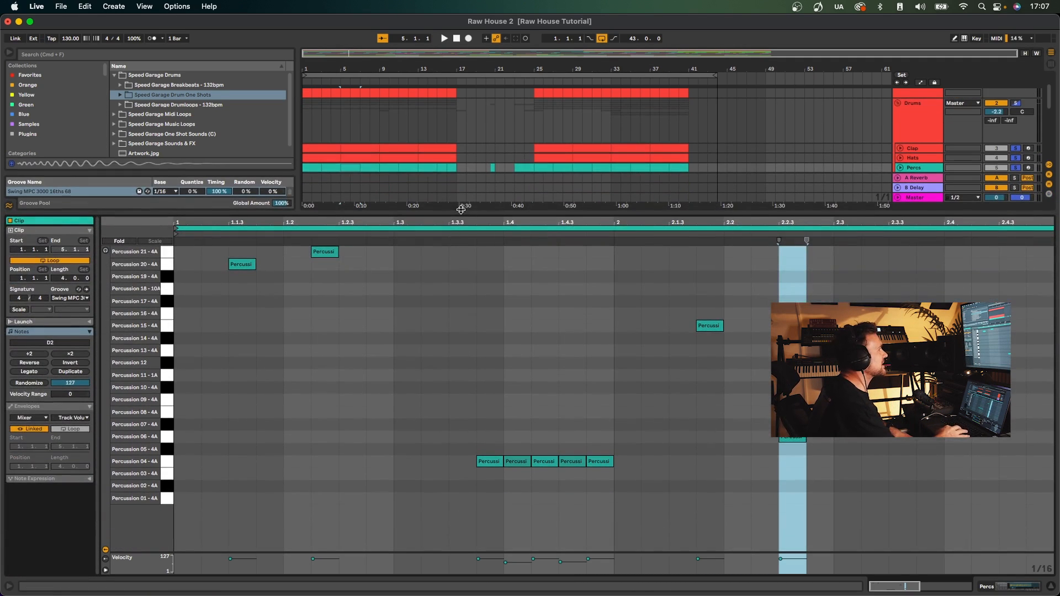
key("space")
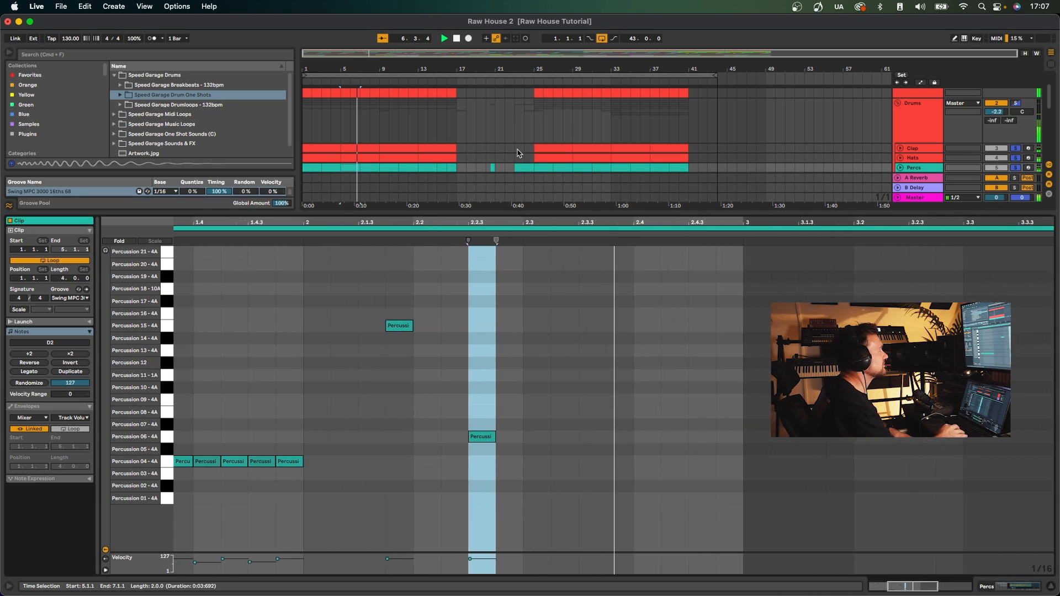
left_click(612, 411)
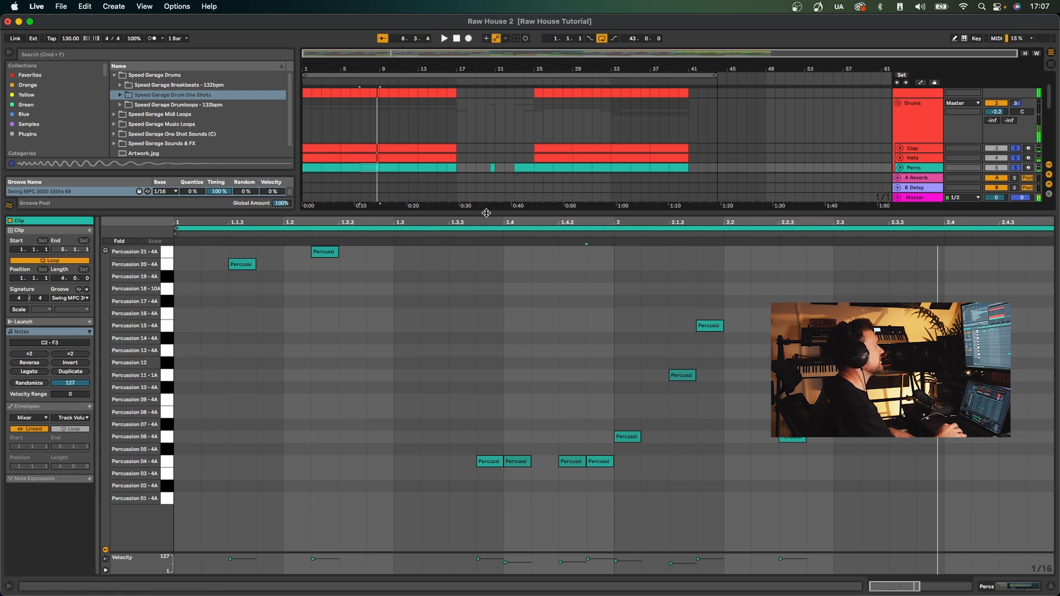
left_click_drag(881, 212, 876, 300)
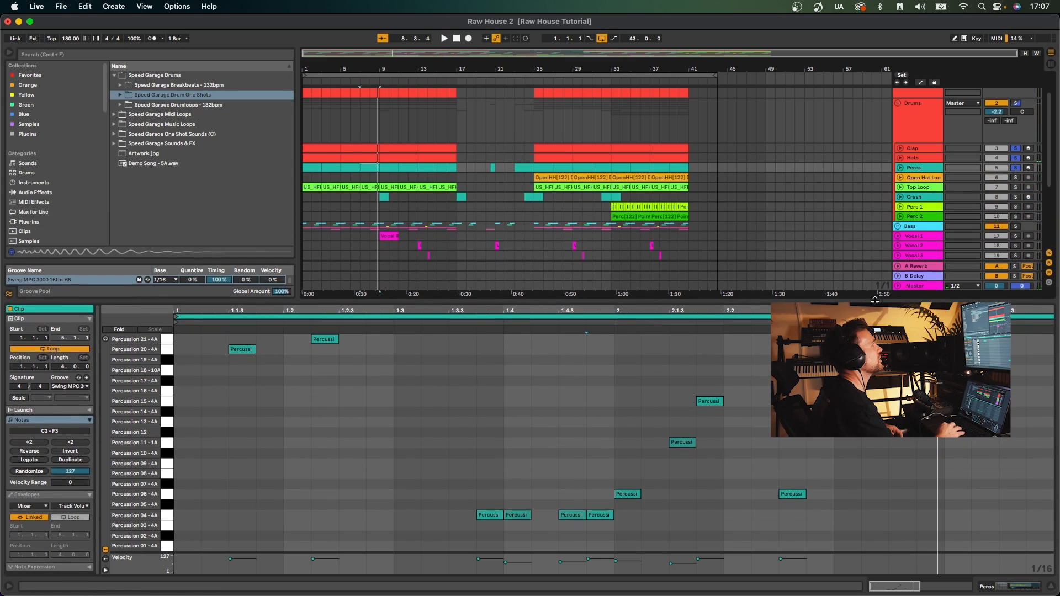
Unfold the Percs track and play its patterns from bar 5 to compare their variations
left_click(912, 170)
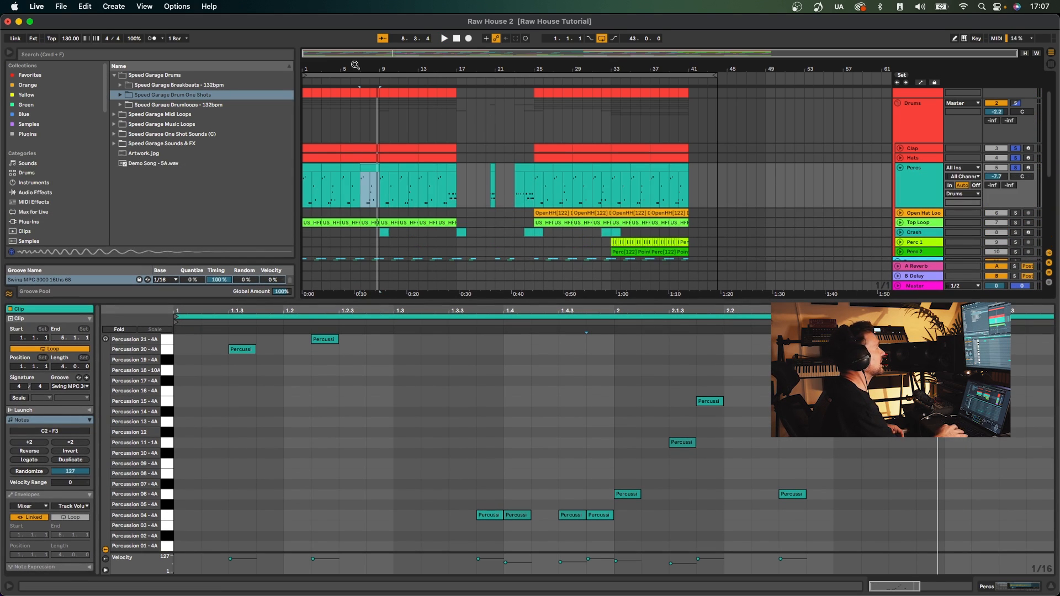
left_click_drag(356, 61, 355, 66)
scroll(459, 216, "left", 2)
left_click(348, 182)
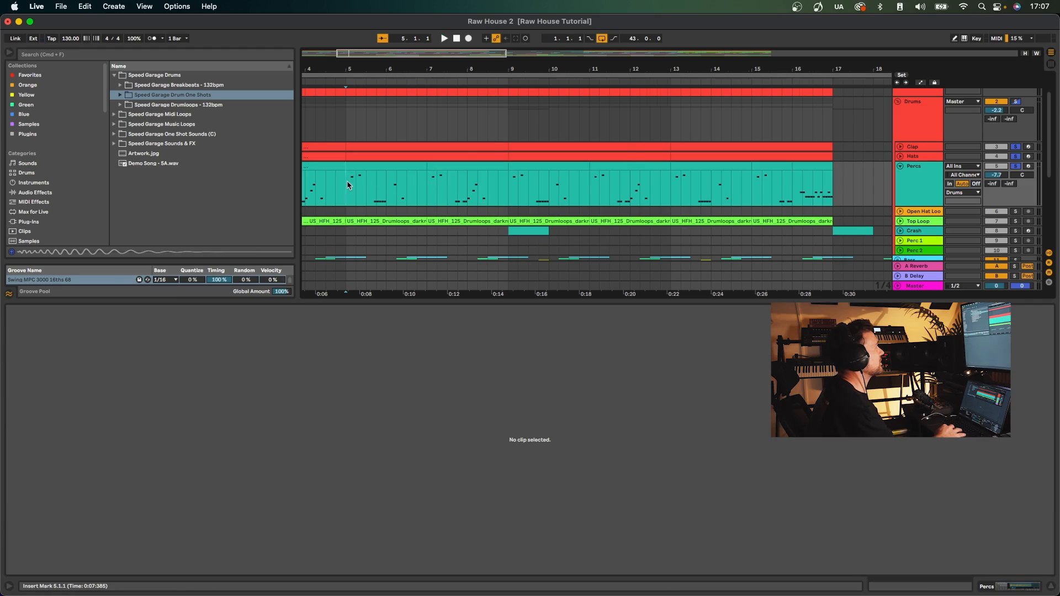
key("space")
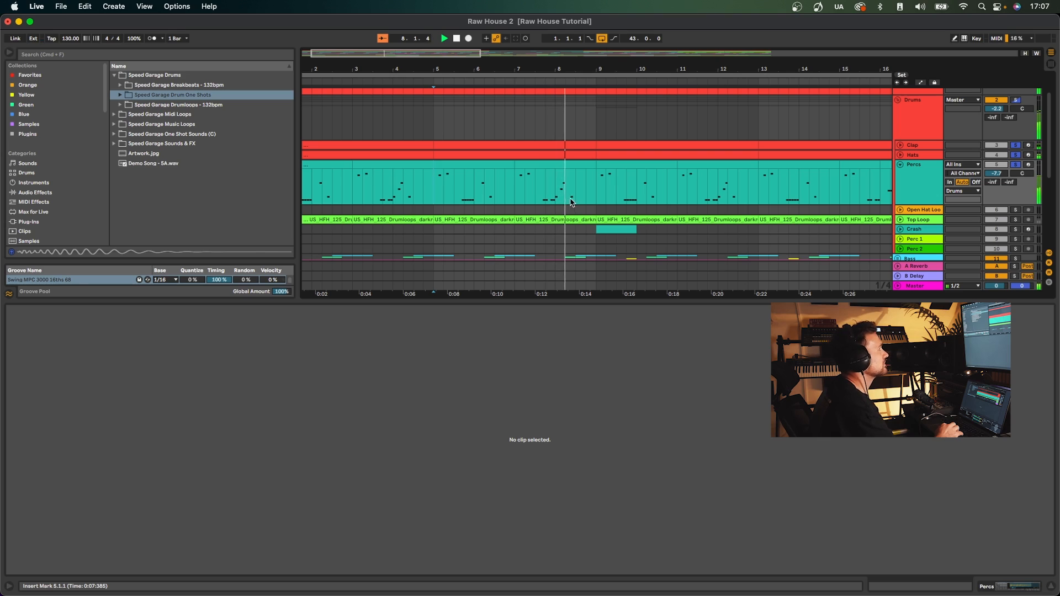
scroll(610, 209, "right", 1)
scroll(611, 209, "down", 5)
scroll(611, 209, "down", 3)
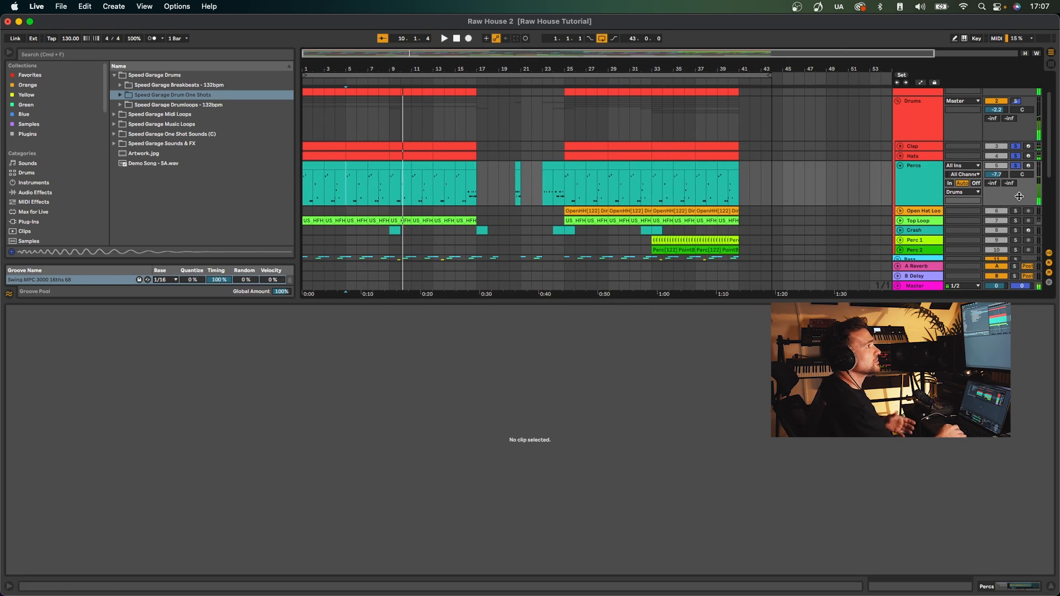
Show the Percs Drum Rack again, open the OpenHH[122] DirtyFunk clip at bar 25 on the Open Hat Loop track and hide the clip editor
left_click(916, 171)
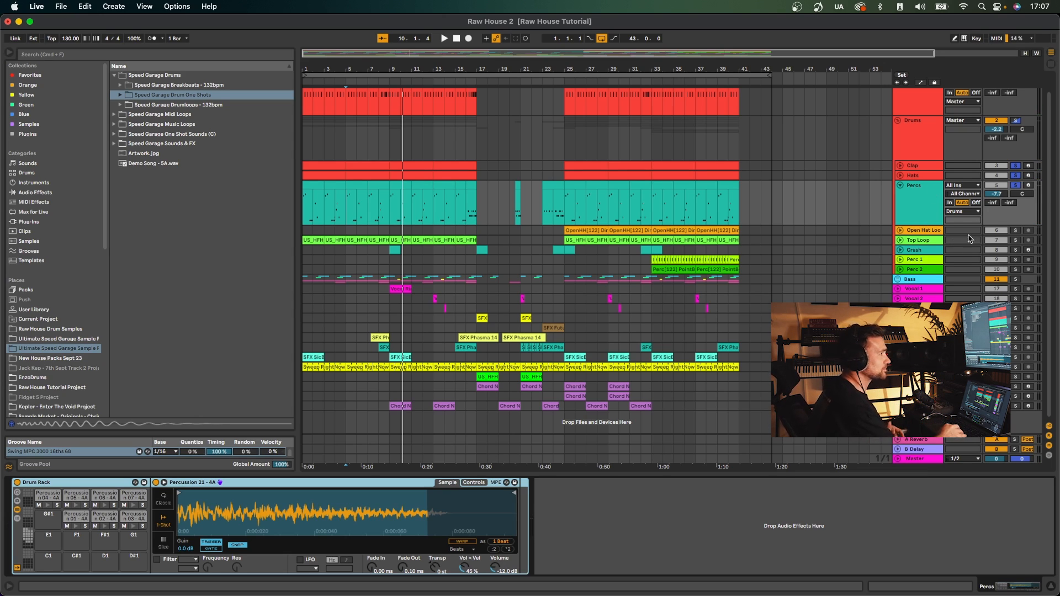
left_click(931, 231)
left_click(577, 229)
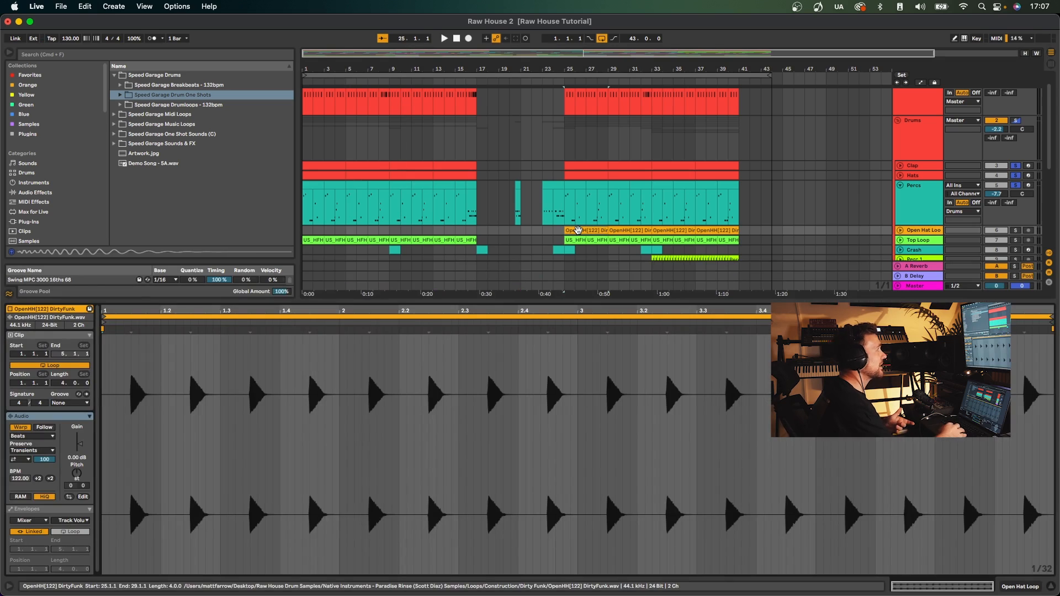
key("super+alt+l")
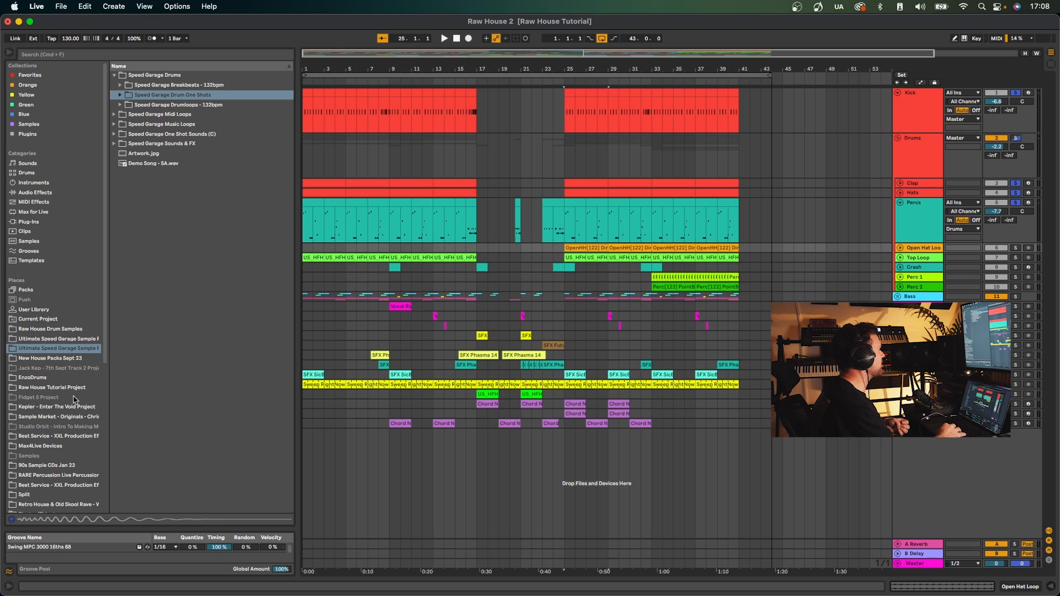
Open the Raw House Drum Samples folder and expand Native Instruments - Paradise Rinse samples down to Loops > Construction
left_click(63, 340)
left_click(54, 330)
scroll(138, 168, "up", 8)
scroll(139, 166, "up", 5)
left_click(127, 127)
left_click(119, 86)
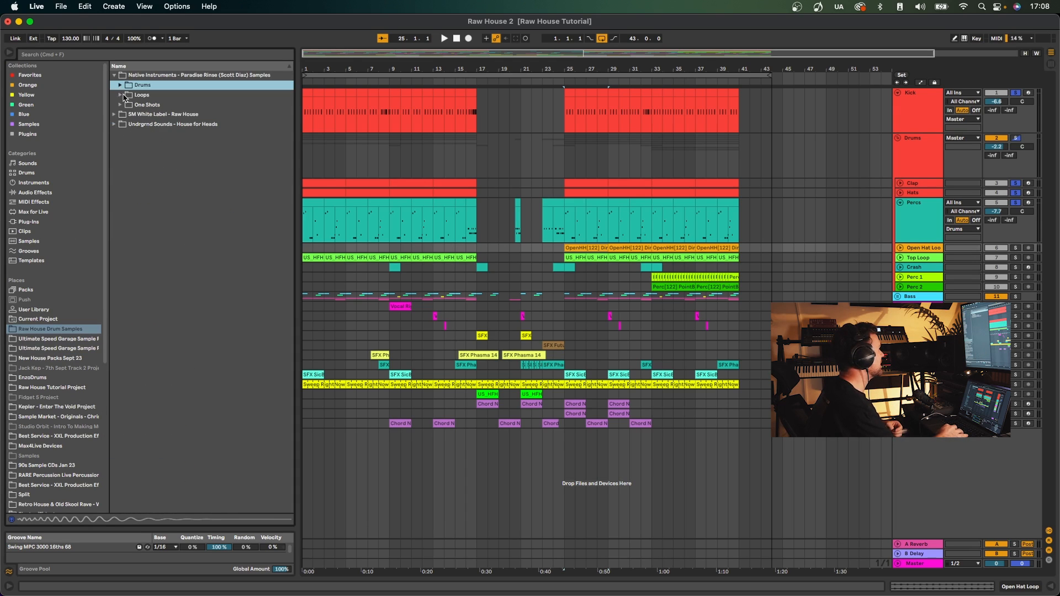
left_click(122, 95)
left_click(127, 105)
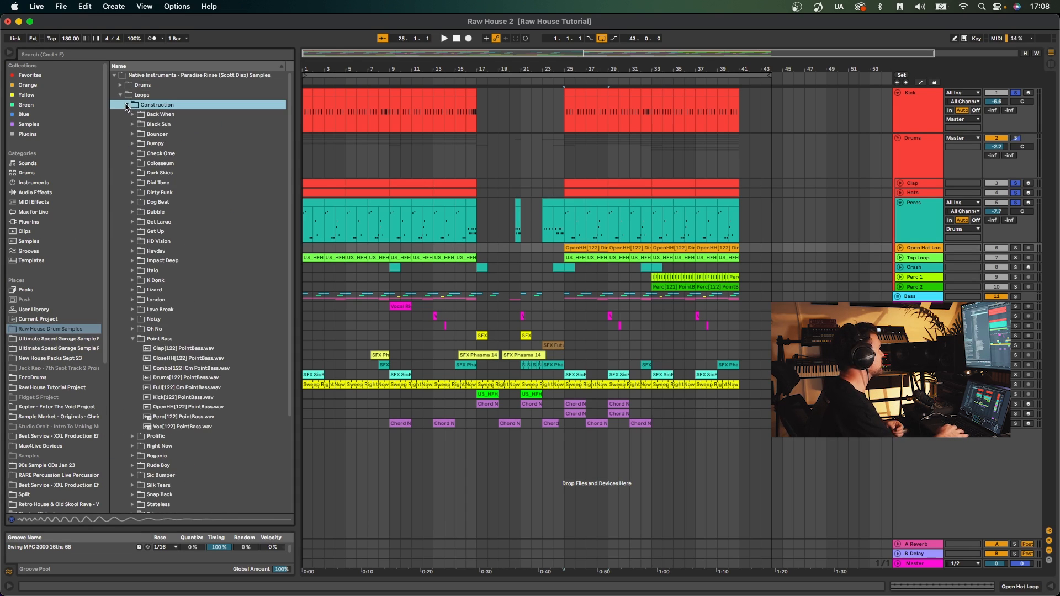
Preview several Point Bass construction samples, including OpenHH[122], Full[122] Cm, Drums[122] and Combo[122] Cm
left_click(180, 418)
key("Up")
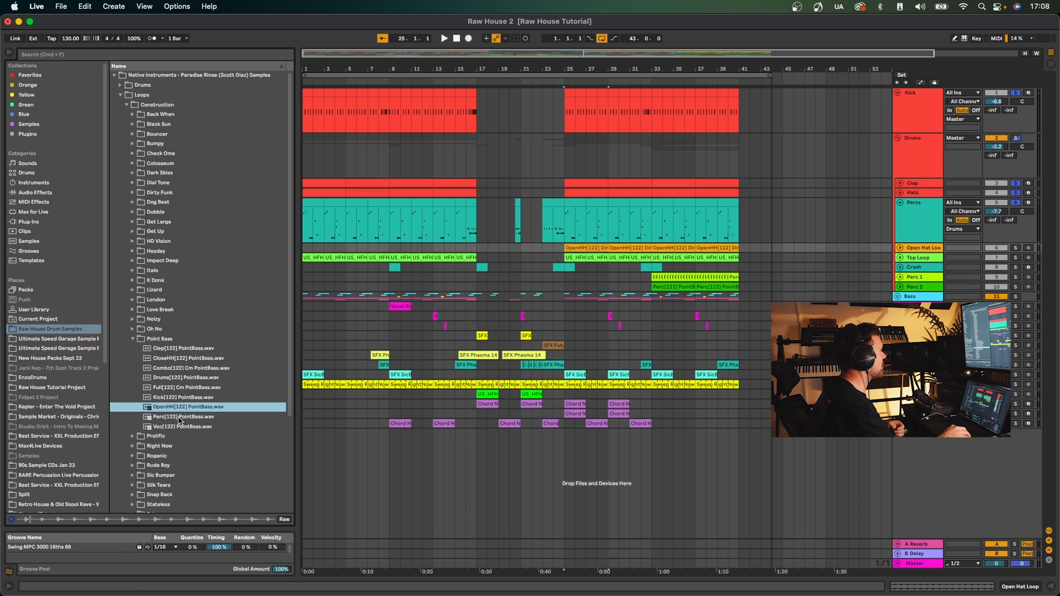
key("Up")
key("Up")
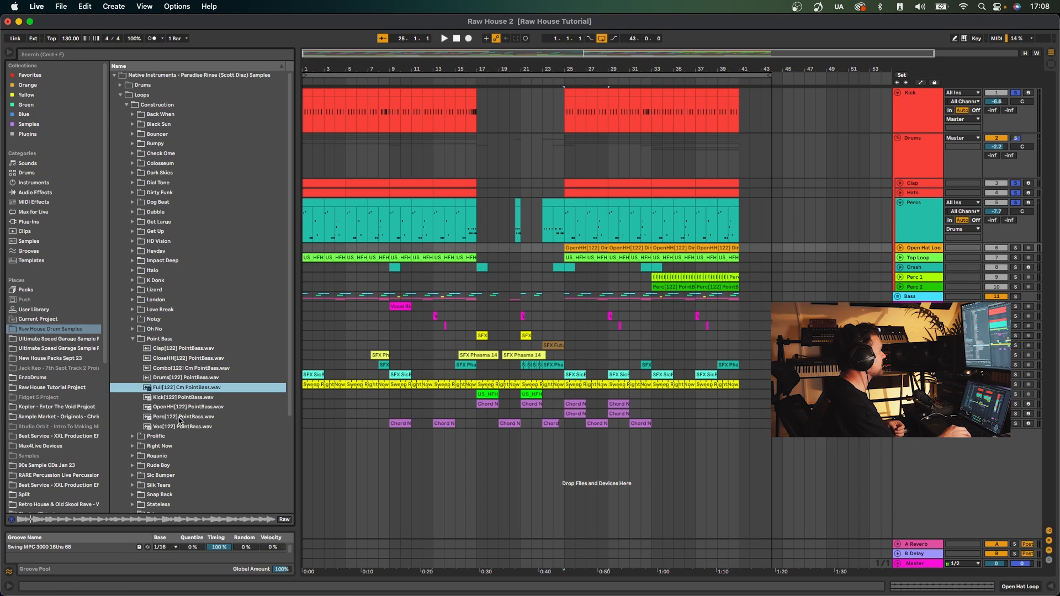
key("Up")
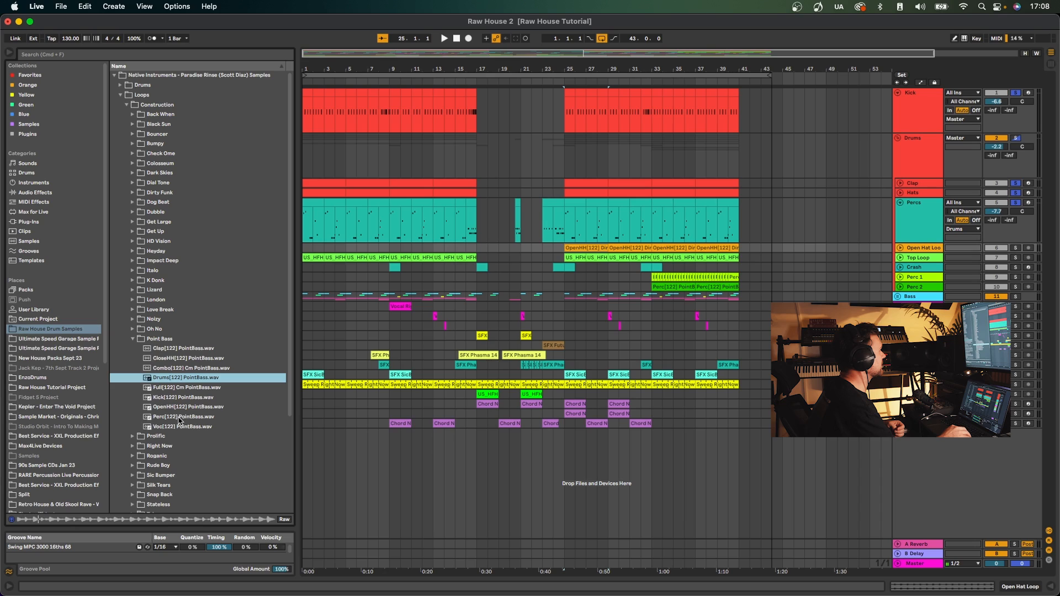
key("Up")
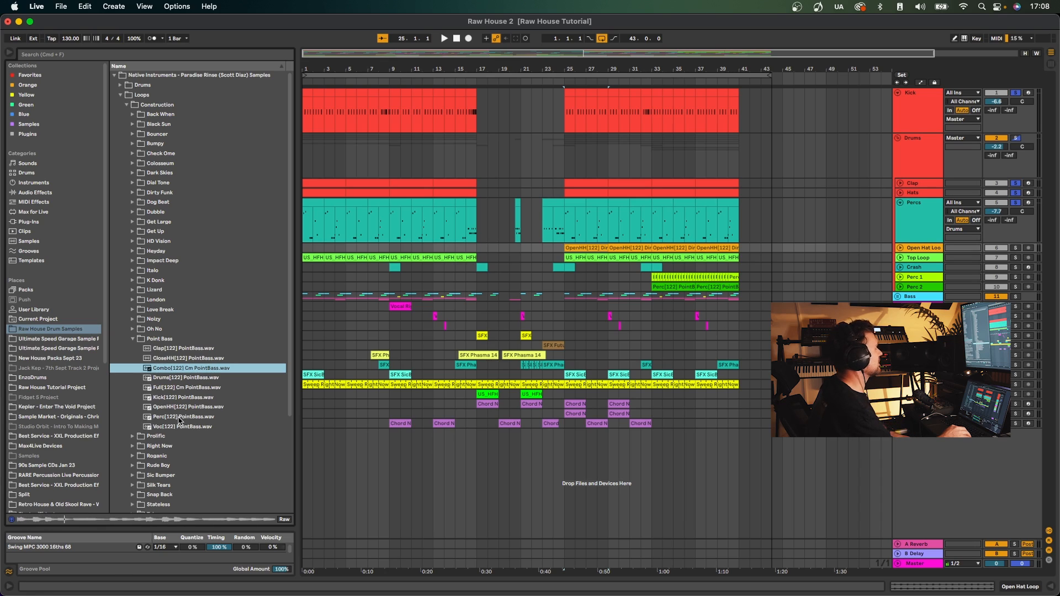
Expand the Noizy construction folder and preview its Combo[122] Gm, CloseHH[122] and Perc[122] samples
left_click(133, 320)
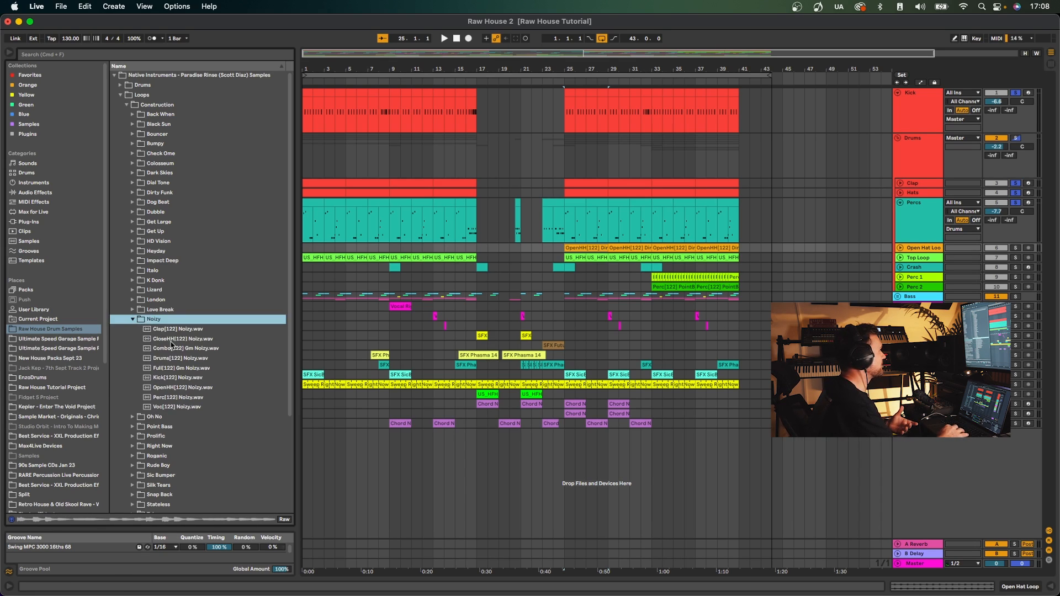
left_click(176, 349)
key("Up")
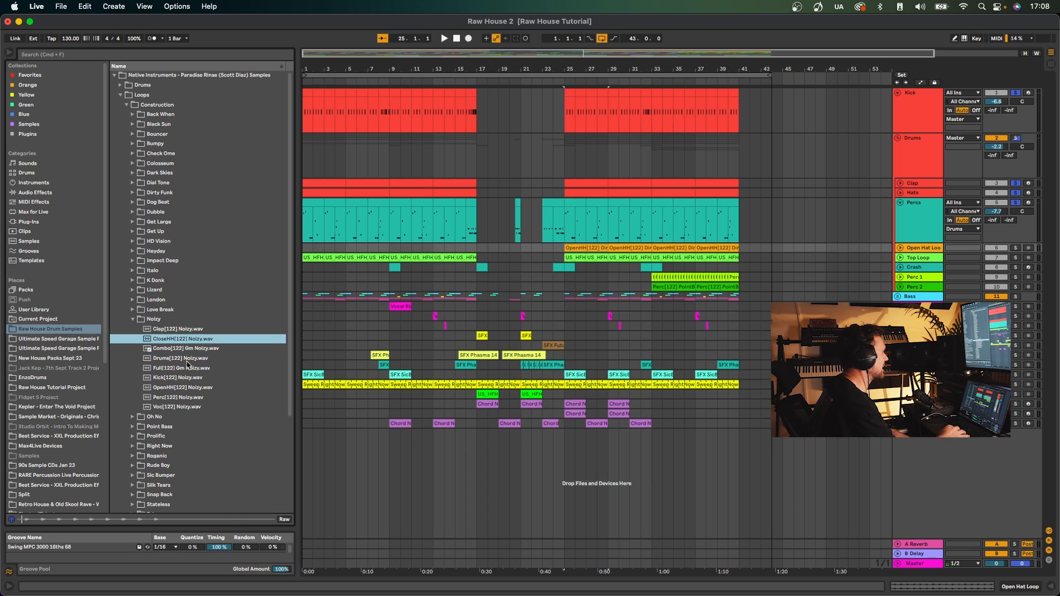
left_click(172, 398)
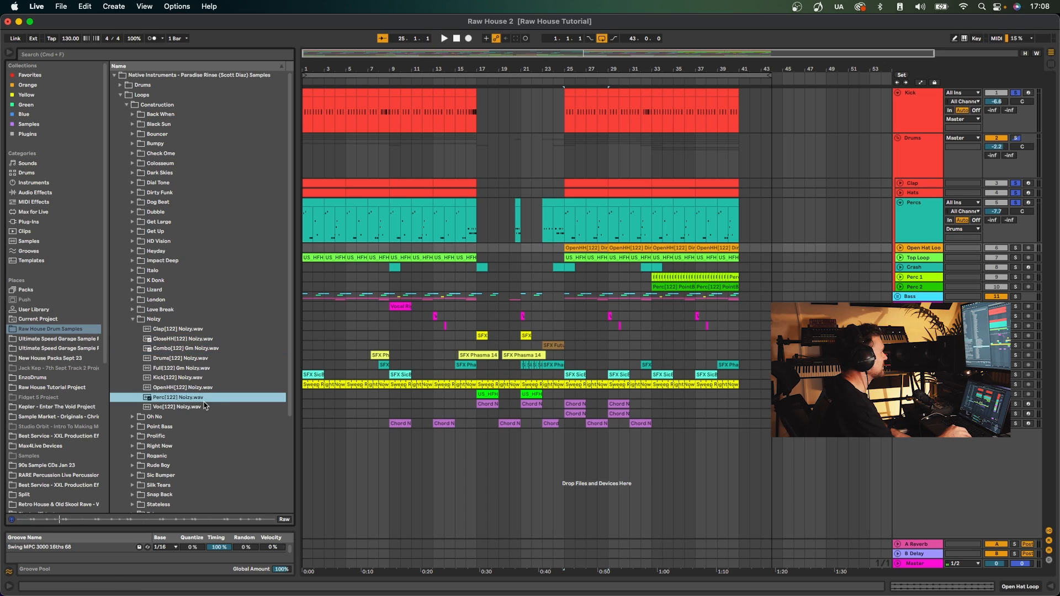
Solo and play the Open Hat Loop from bar 25, and solo the unfolded Top Loop and select its clip at bar 25
left_click(1016, 248)
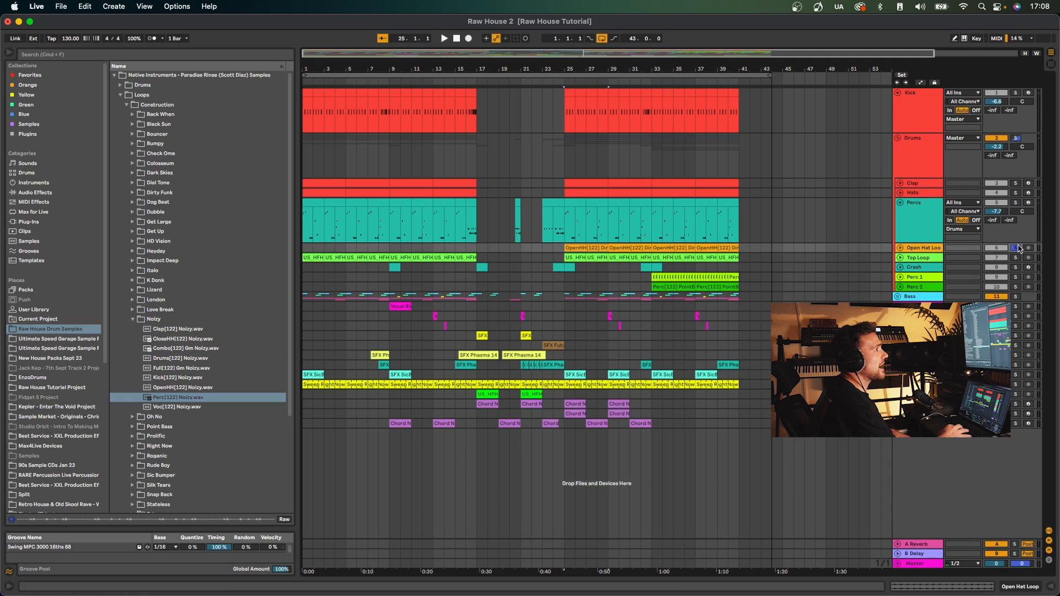
key("space")
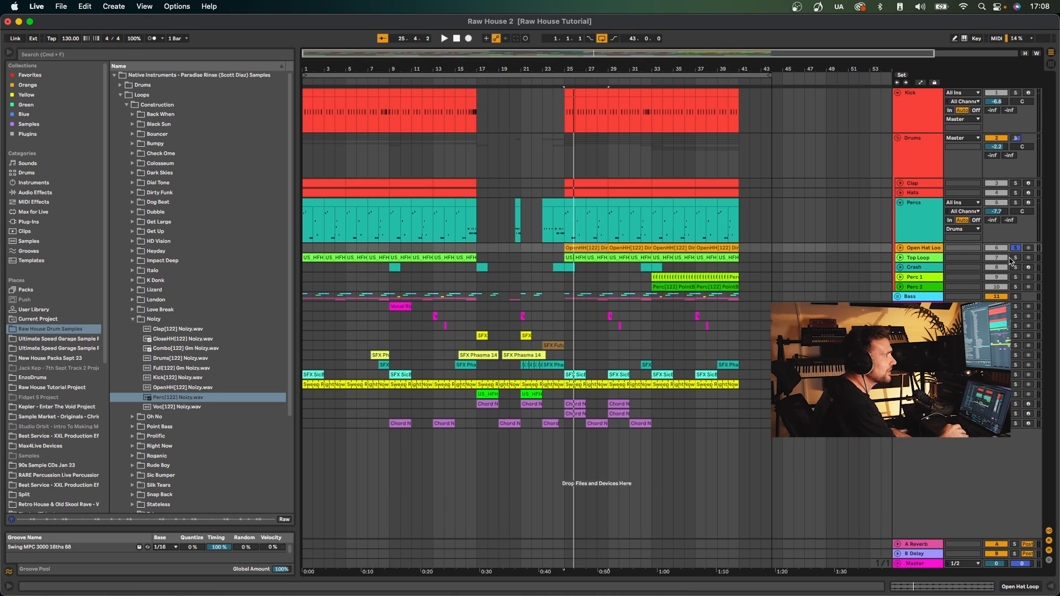
left_click(900, 259)
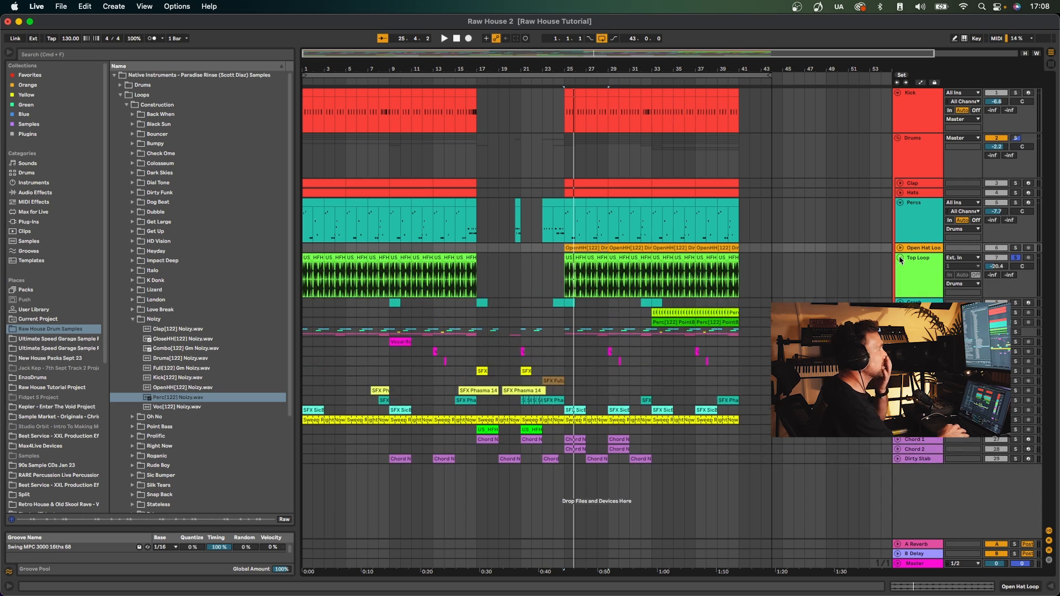
left_click_drag(603, 69, 585, 182)
left_click(556, 258)
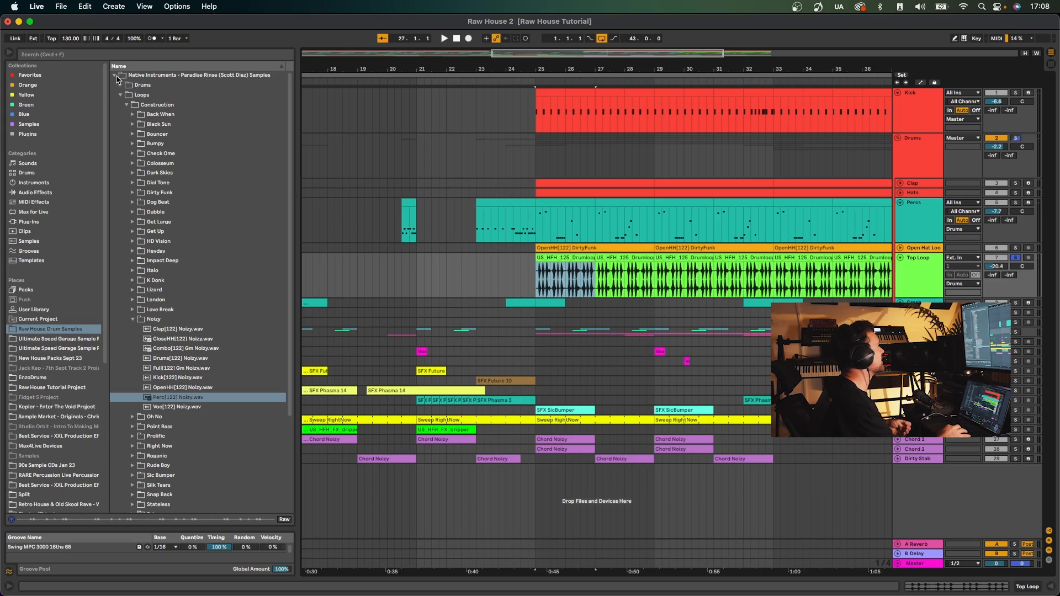
Show the US_HFH_Drum_Loops in the Undrgrnd Sounds - House for Heads folder and preview Drumloops_banging_top.wav and Drumloops_busyhaustop.wav
left_click(115, 76)
left_click(115, 95)
left_click(169, 184)
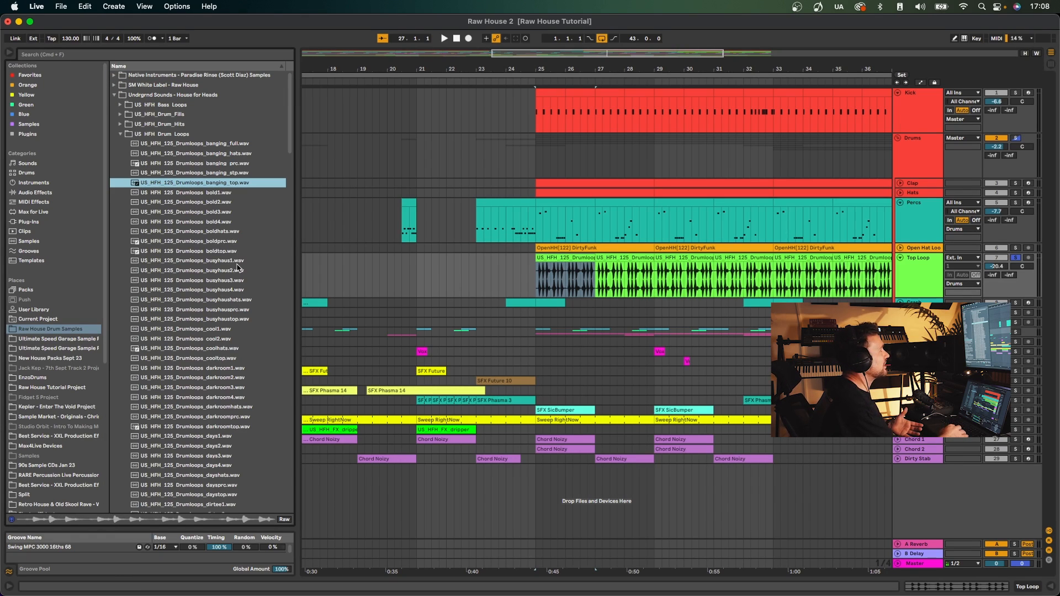
left_click(223, 320)
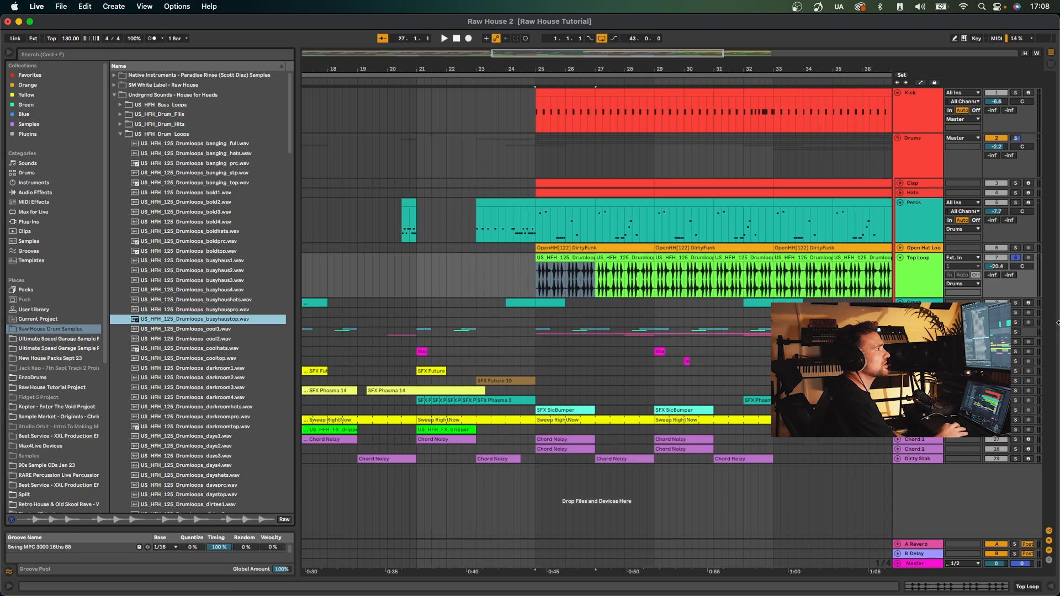
Unsolo the Top Loop and play the full mix from bar 25 with that loop switched off for comparison
left_click(1015, 258)
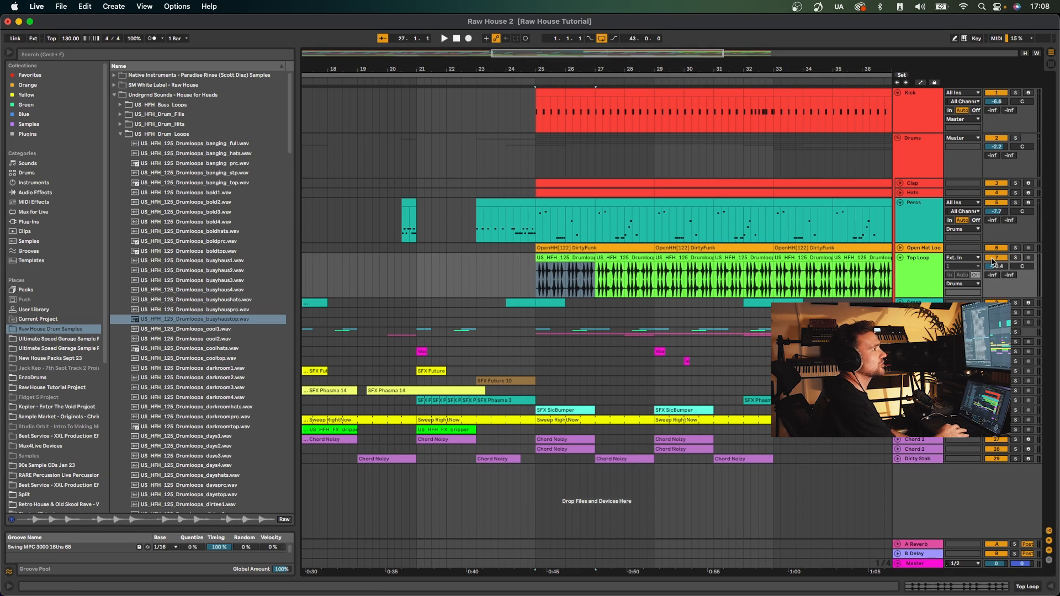
left_click(535, 273)
key("space")
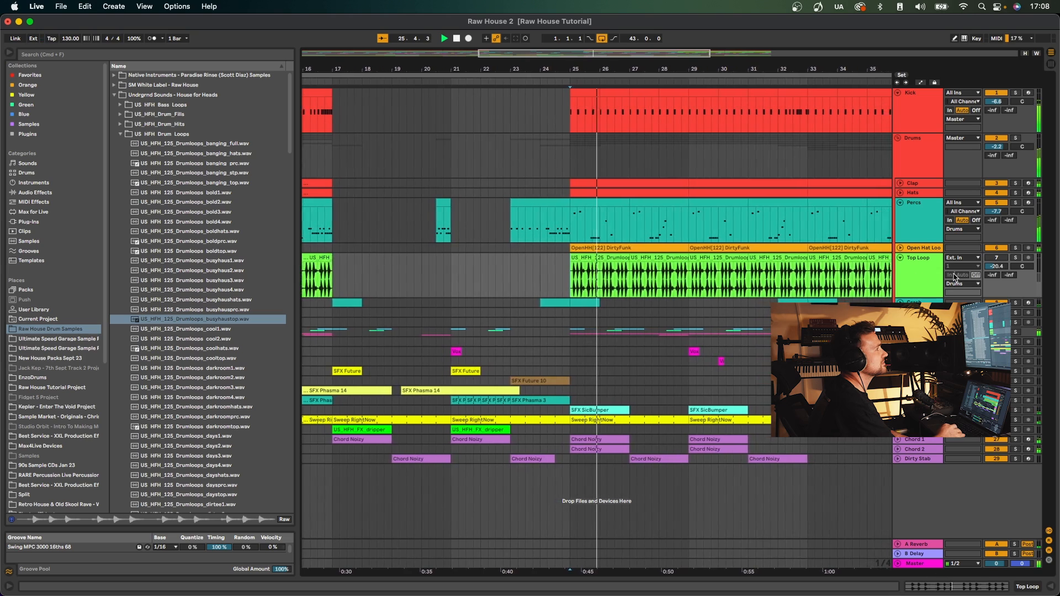
key("space")
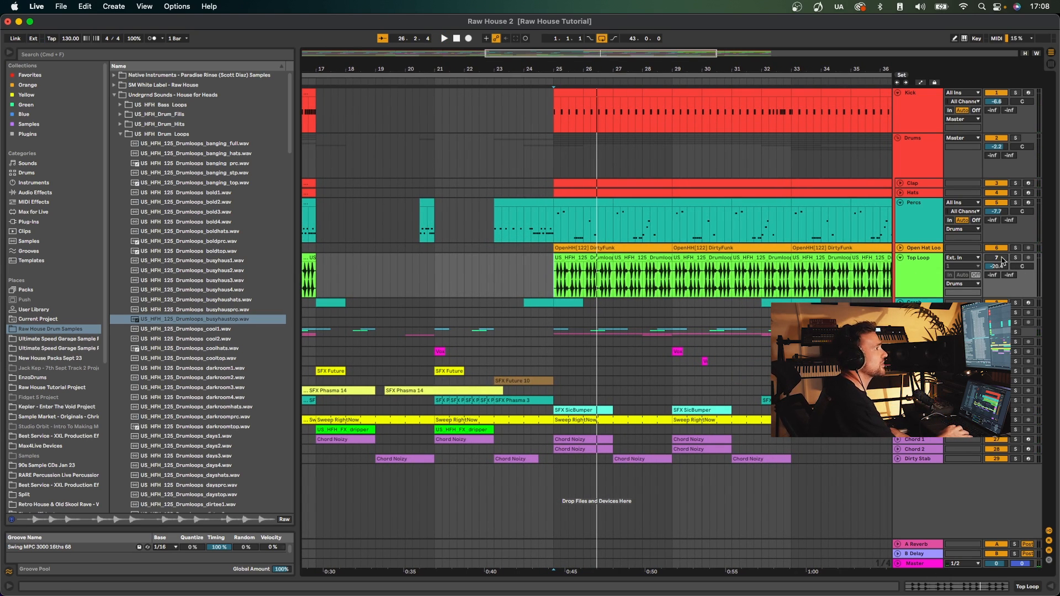
Play the mix with the Top Loop switched back on and set its track volume to -19.6 dB
key("space")
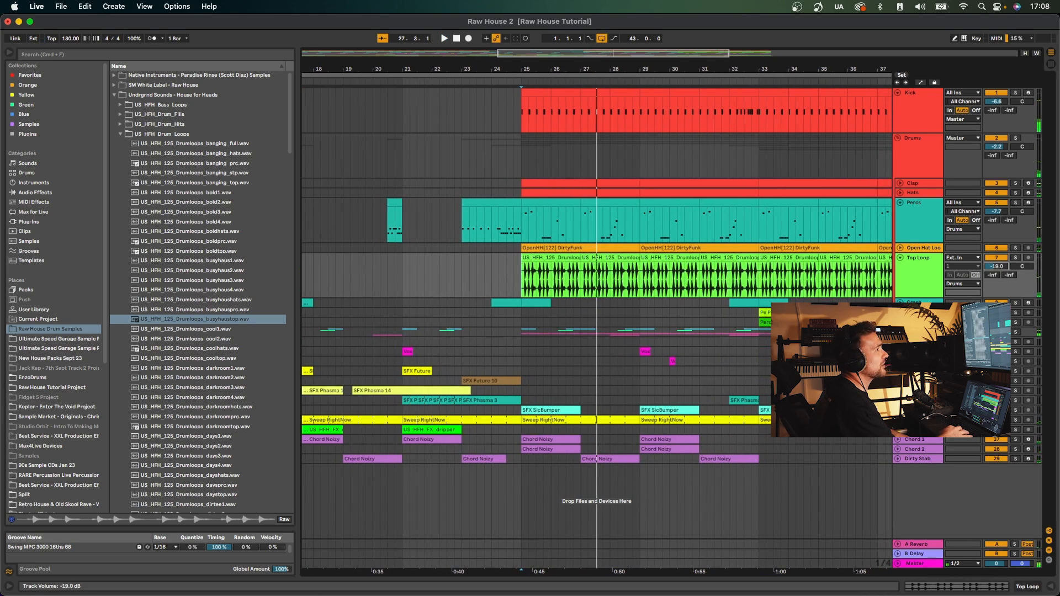
key("space")
mouse_move(996, 267)
left_mouse_down()
mouse_move(996, 254)
mouse_move(1001, 267)
left_mouse_up()
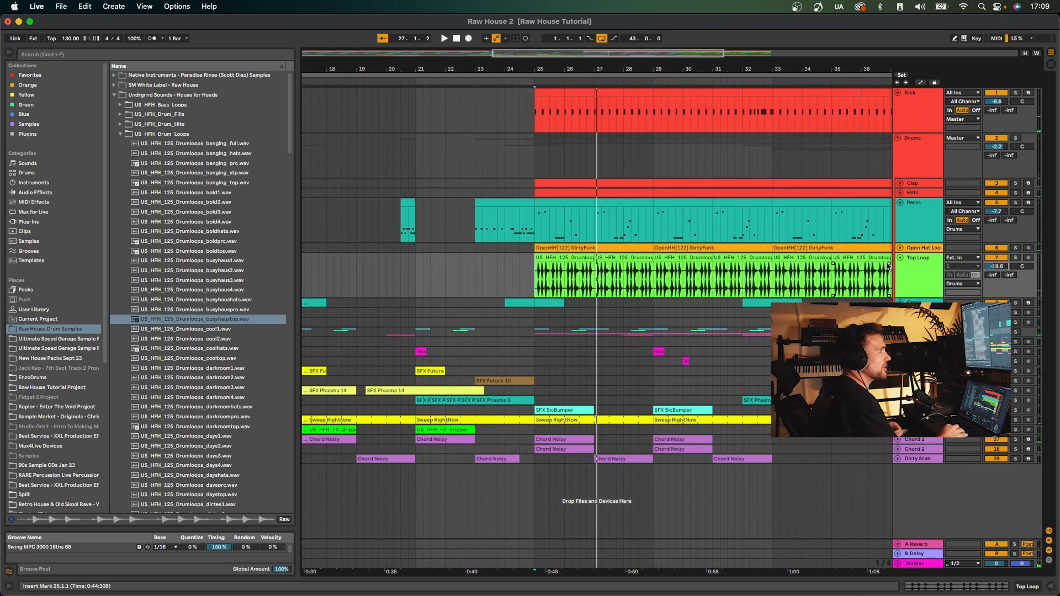
Solo the Crash track, play its clips leading into bars 25 and 33, and select the Perc 1 track
left_click_drag(585, 70, 585, 33)
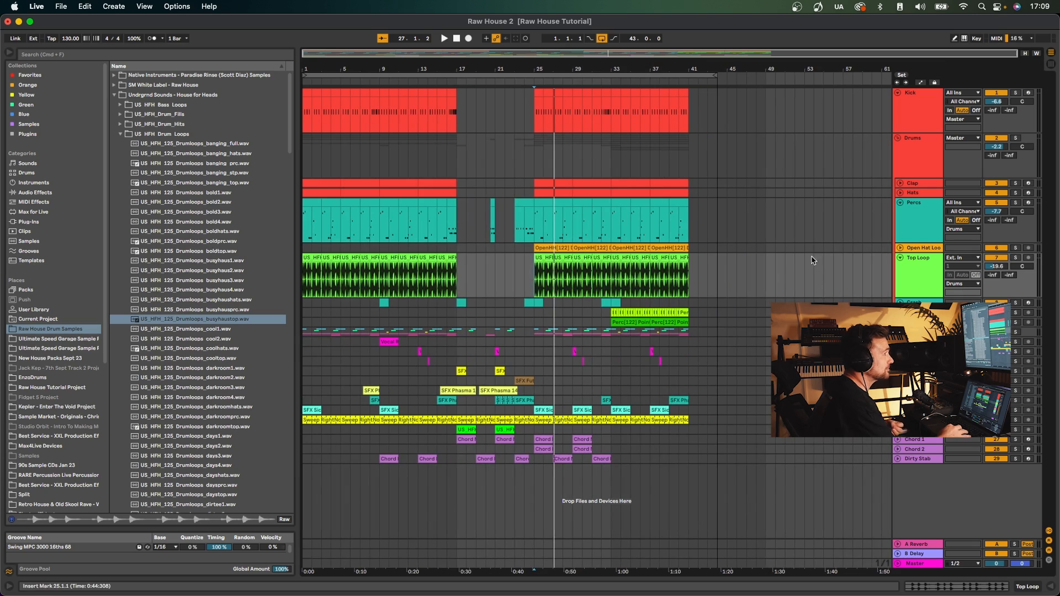
left_click(932, 303)
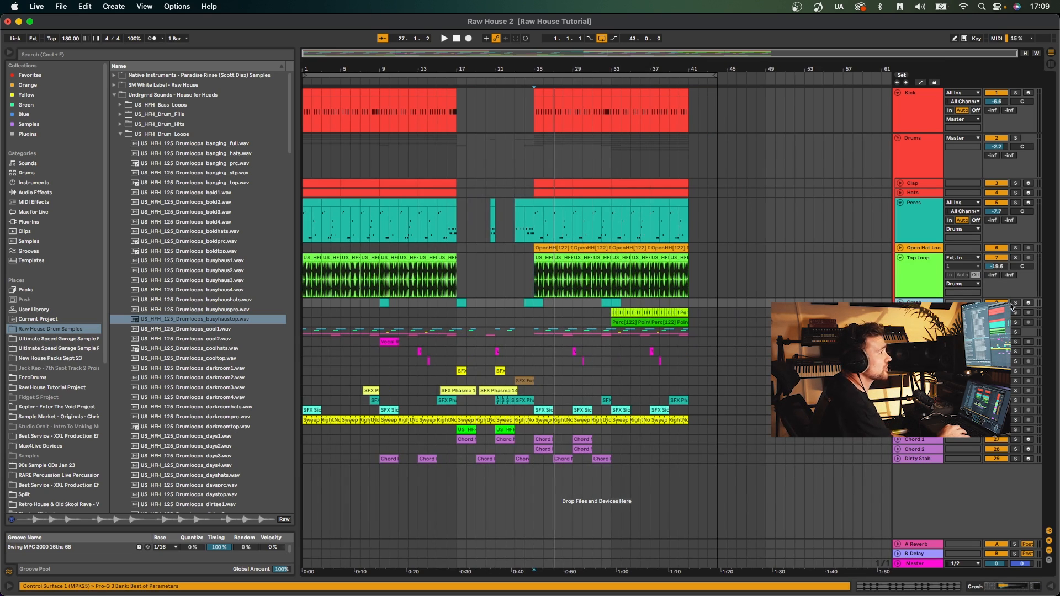
left_click(522, 297)
key("space")
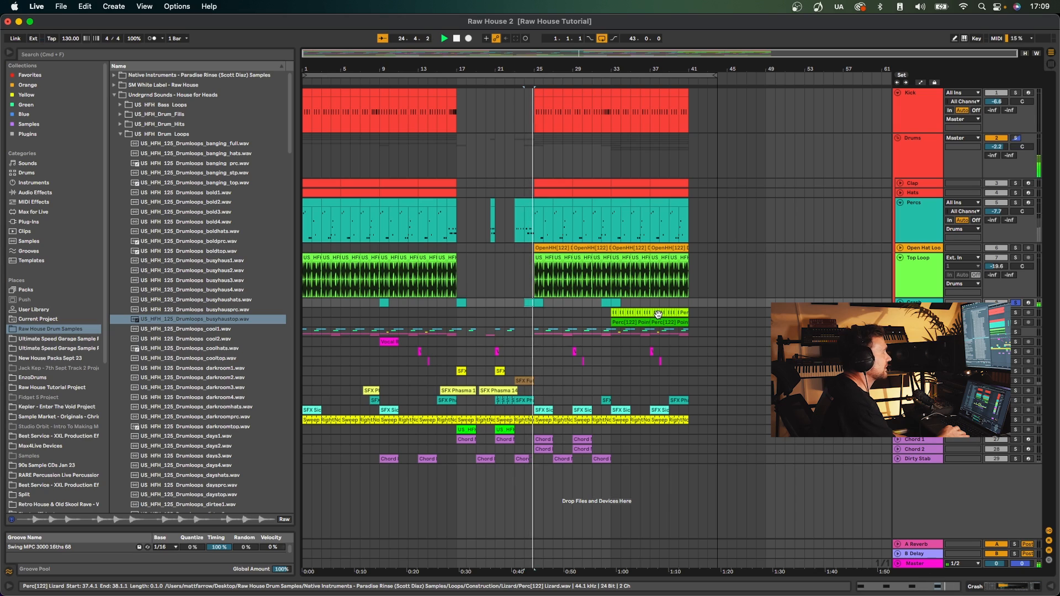
left_click(606, 302)
key("space")
key("space")
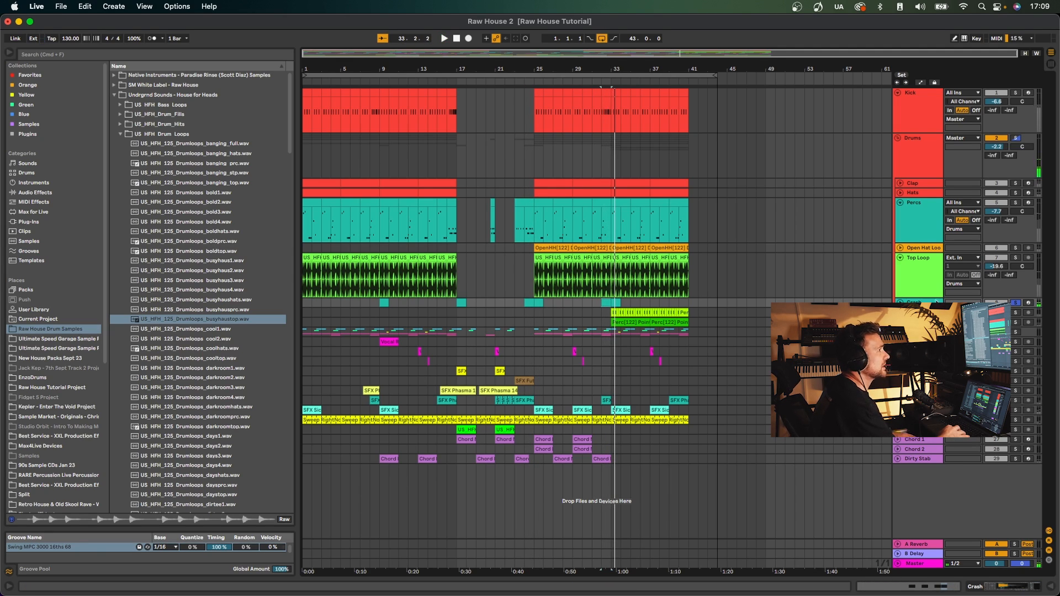
left_click(917, 313)
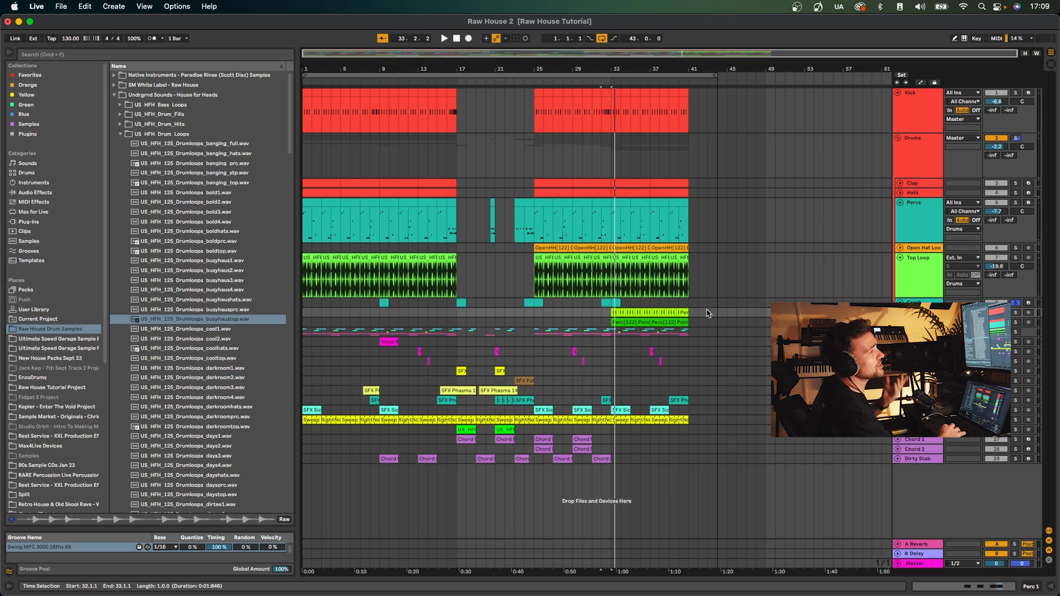
Unfold the Perc 1 track, copy its final clip from bar 40 to bar 42, and audition the copy soloed
left_click_drag(656, 65, 656, 66)
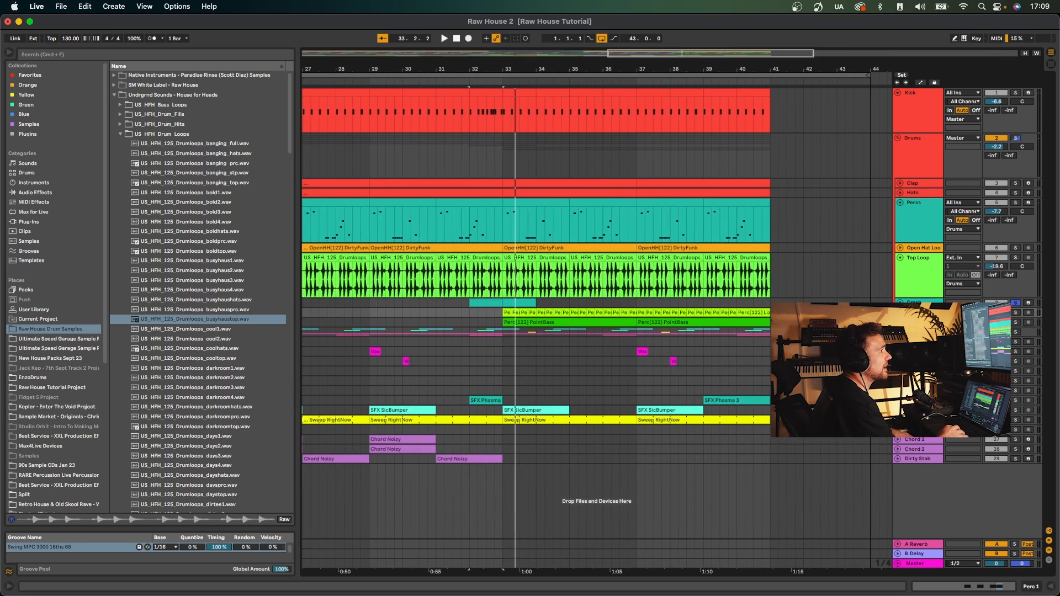
key("alt+plus")
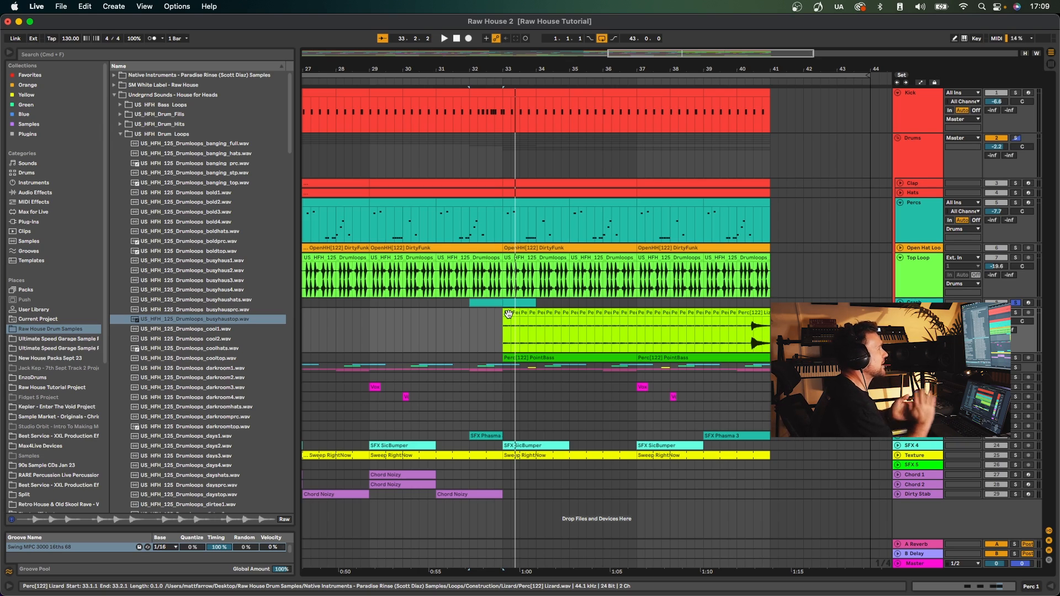
left_click(757, 313)
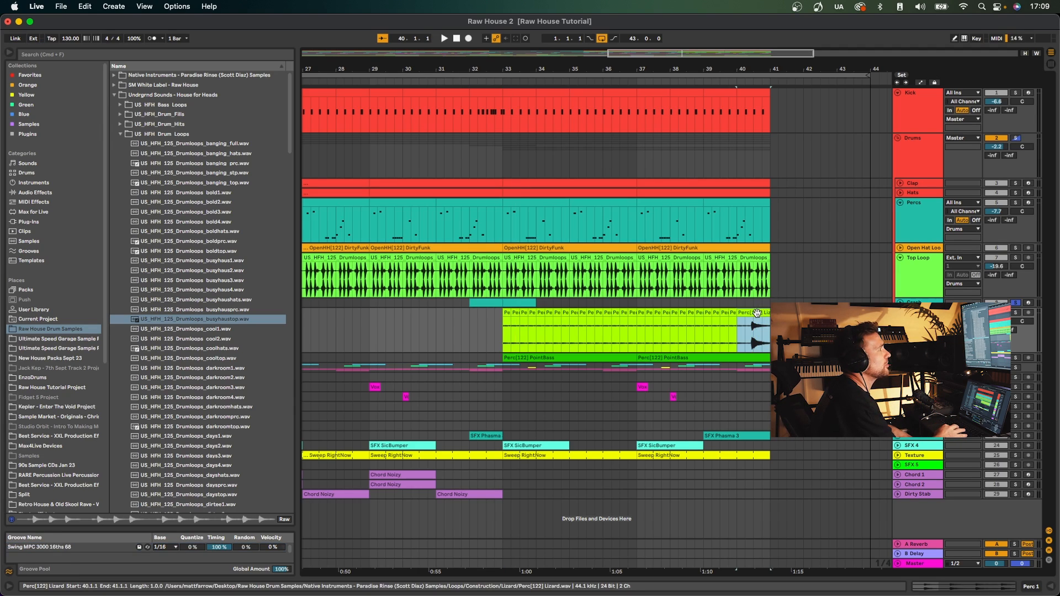
left_click_drag(760, 312, 828, 313)
left_click(804, 334)
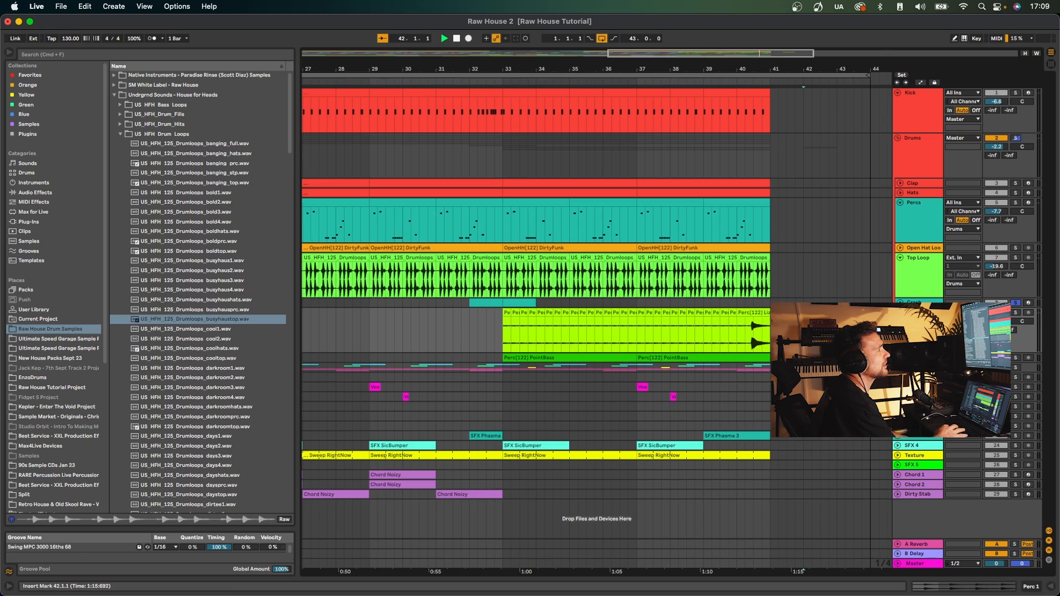
key("space")
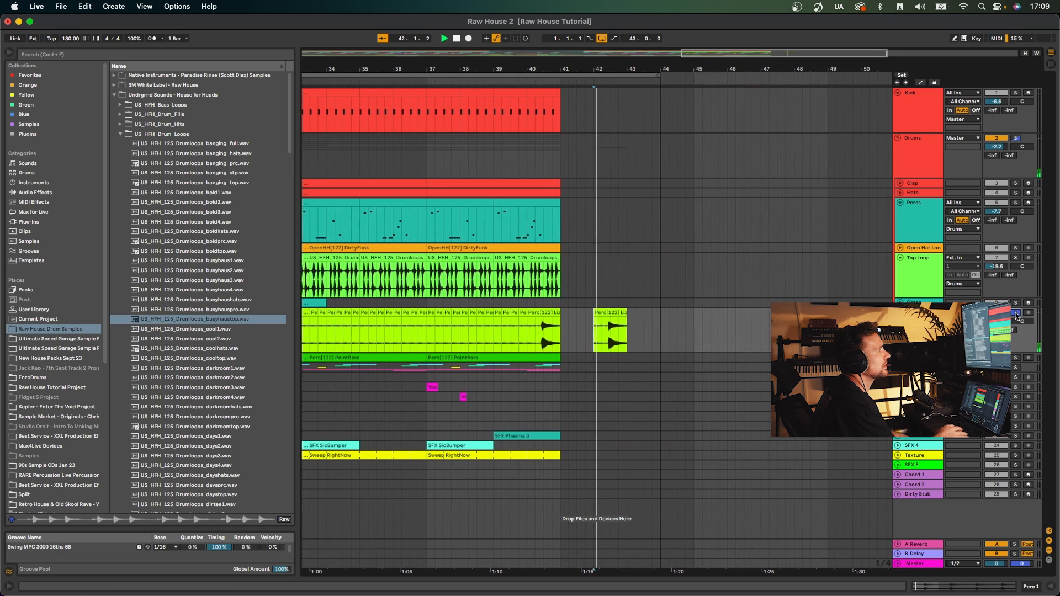
key("space")
left_click(567, 313)
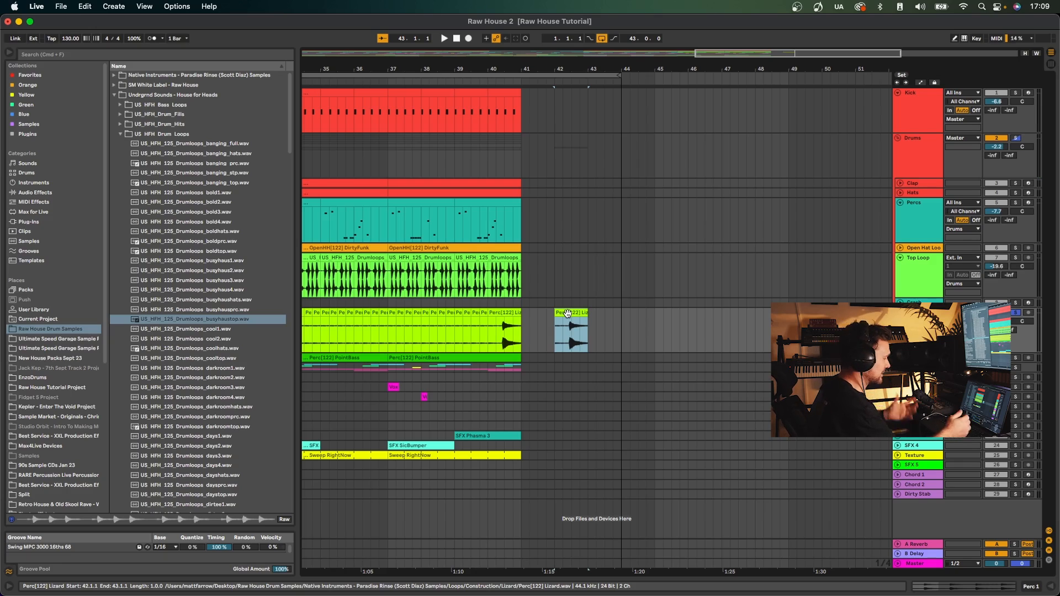
Play the full arrangement from bar 33 to hear the Perc 1 clips in context
scroll(497, 332, "left", 5)
left_click(427, 341)
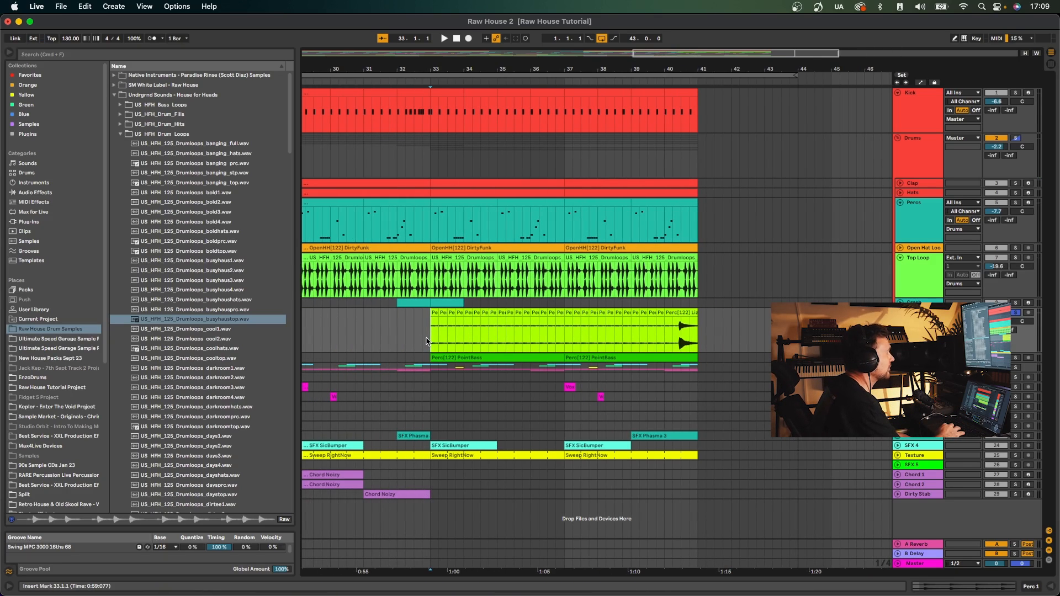
key("space")
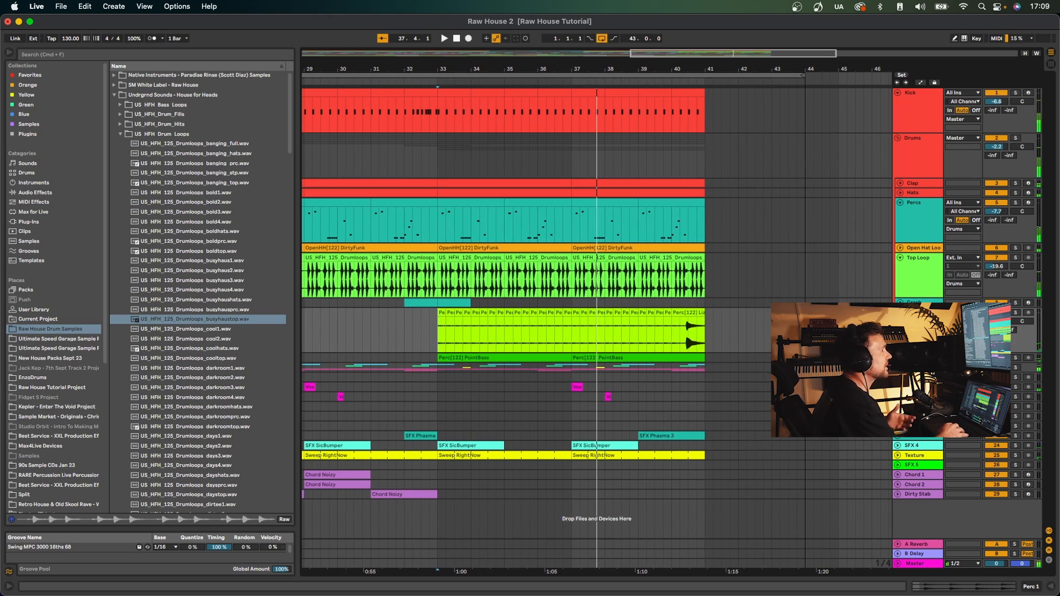
Add the Compressor from the Dynamics audio effects to the Perc 1 track
key("shift+Tab")
left_click(30, 192)
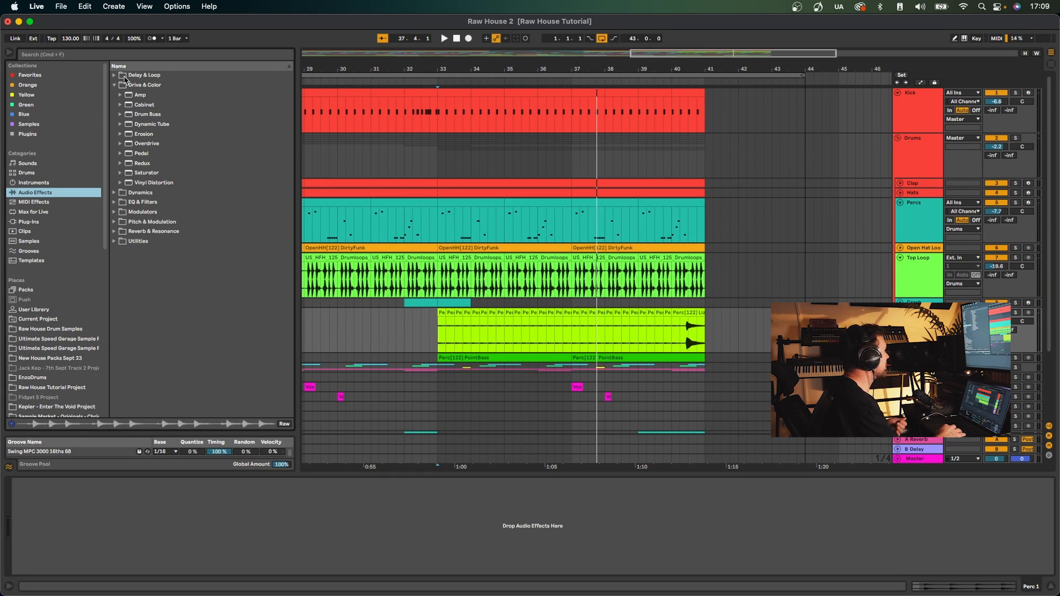
left_click(114, 85)
left_click(114, 95)
left_click_drag(153, 107, 503, 335)
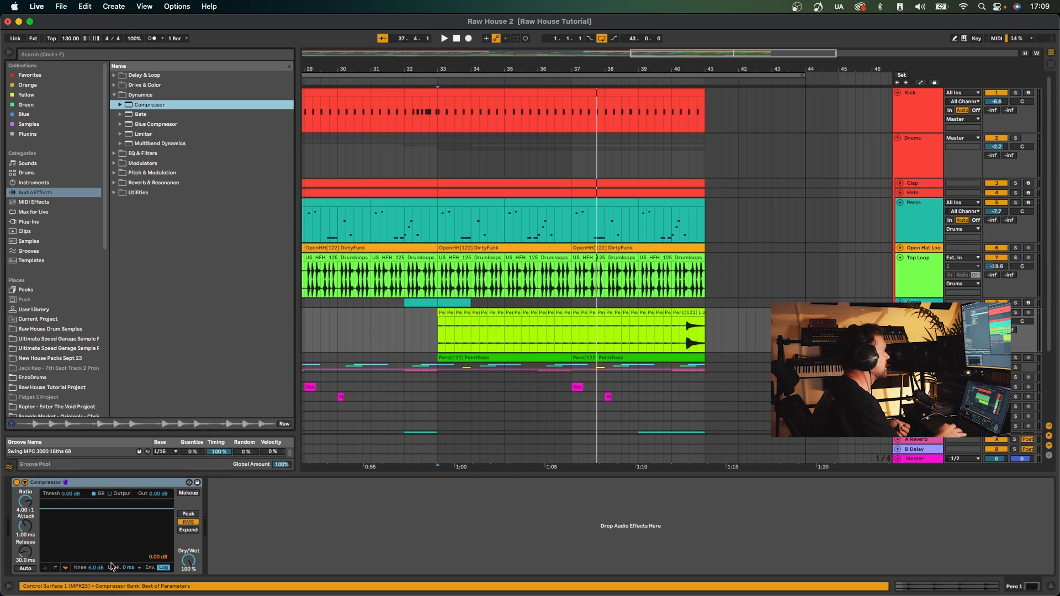
Enable the Perc 1 compressor's sidechain with the Kick track's Post FX signal as its source
left_click(24, 482)
left_click(33, 507)
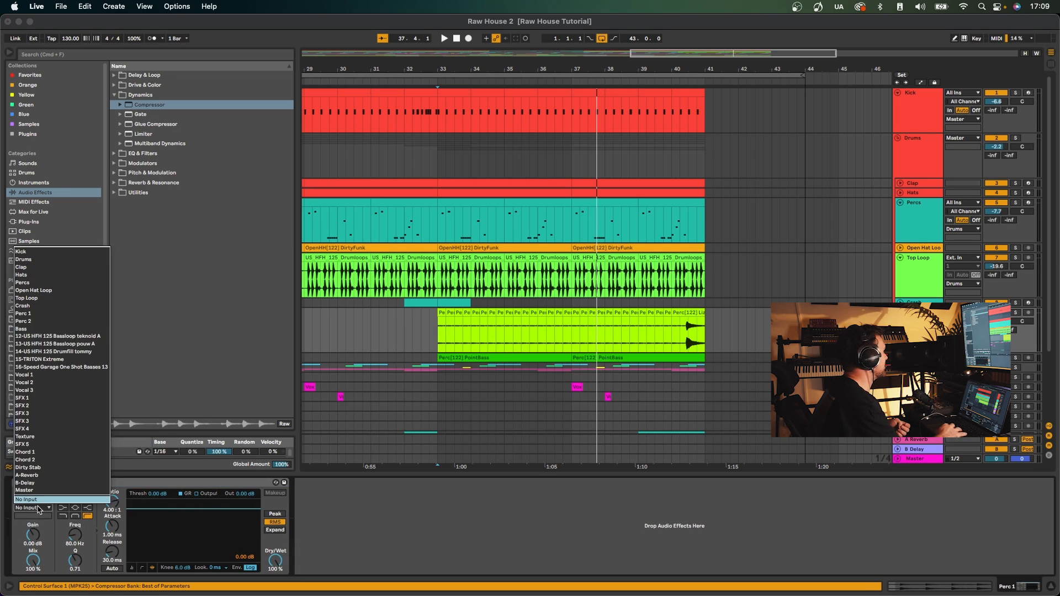
left_click(34, 252)
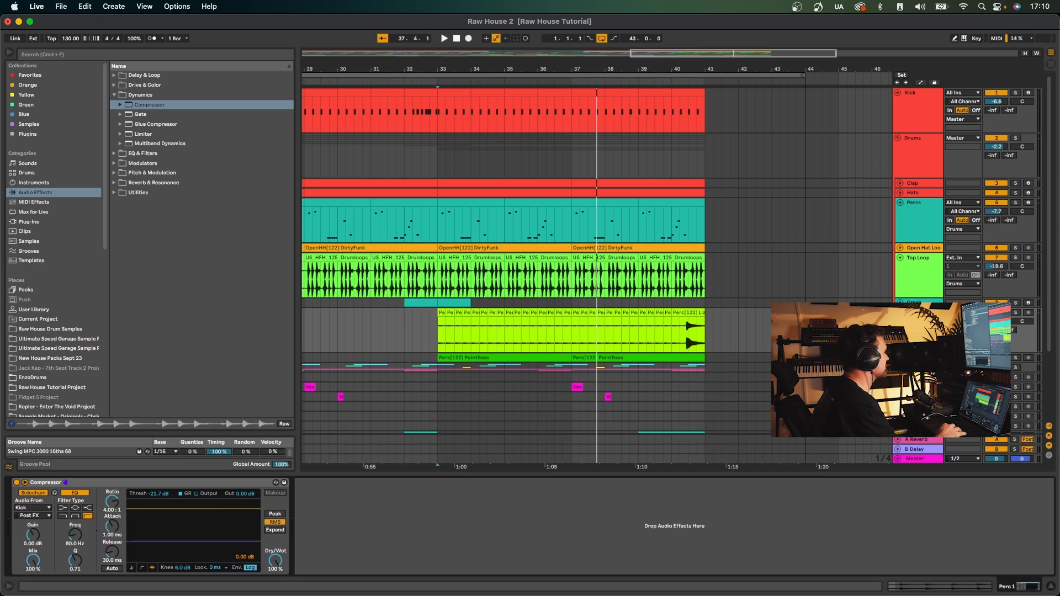
Set the Perc 1 compressor's threshold to -37.1 dB and its attack to 0.17 ms while playing from bar 33
key("space")
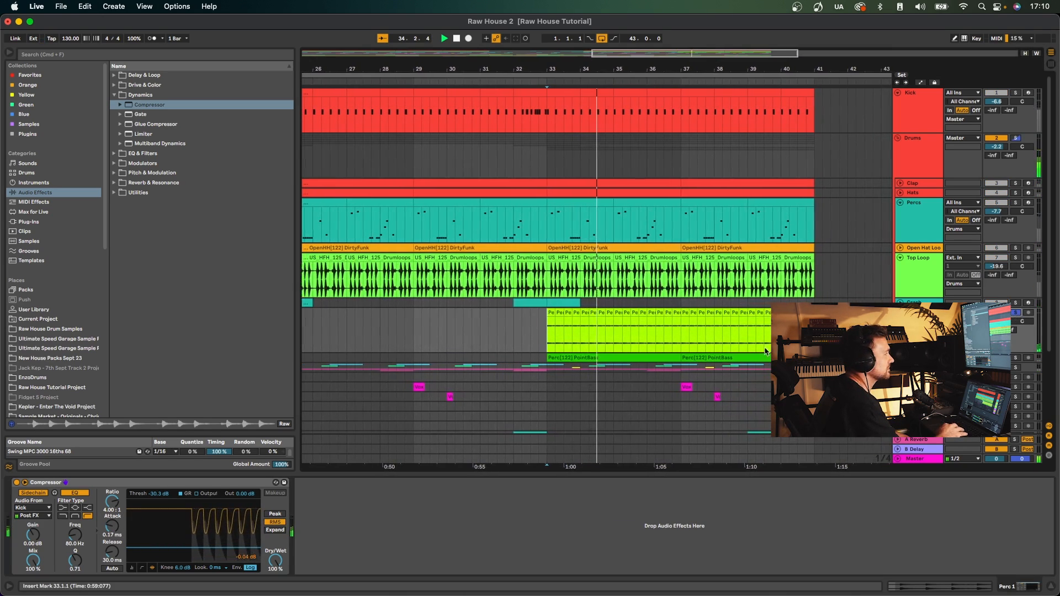
left_click_drag(215, 549, 215, 551)
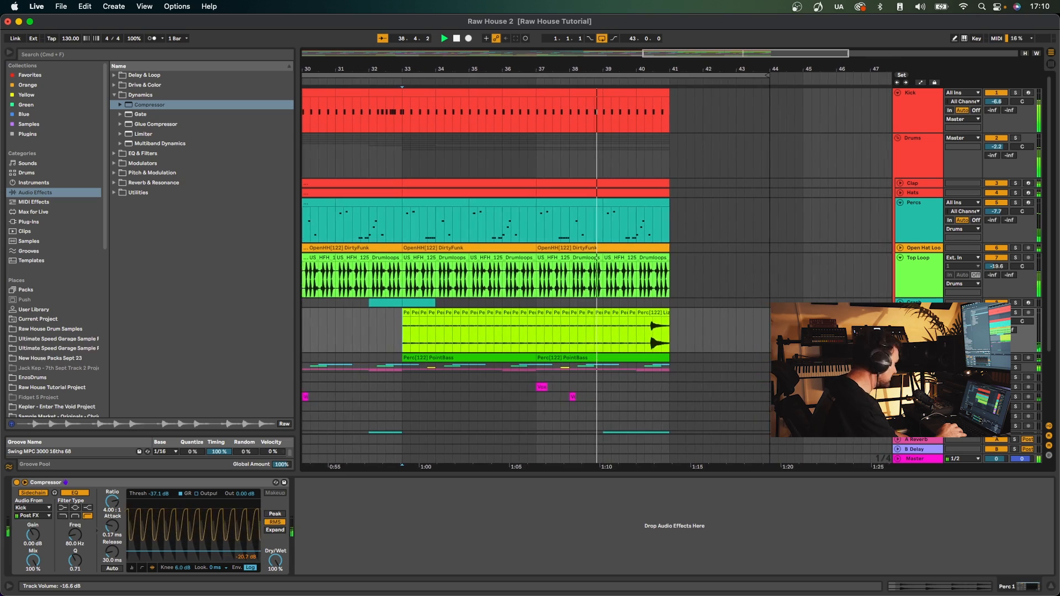
key("space")
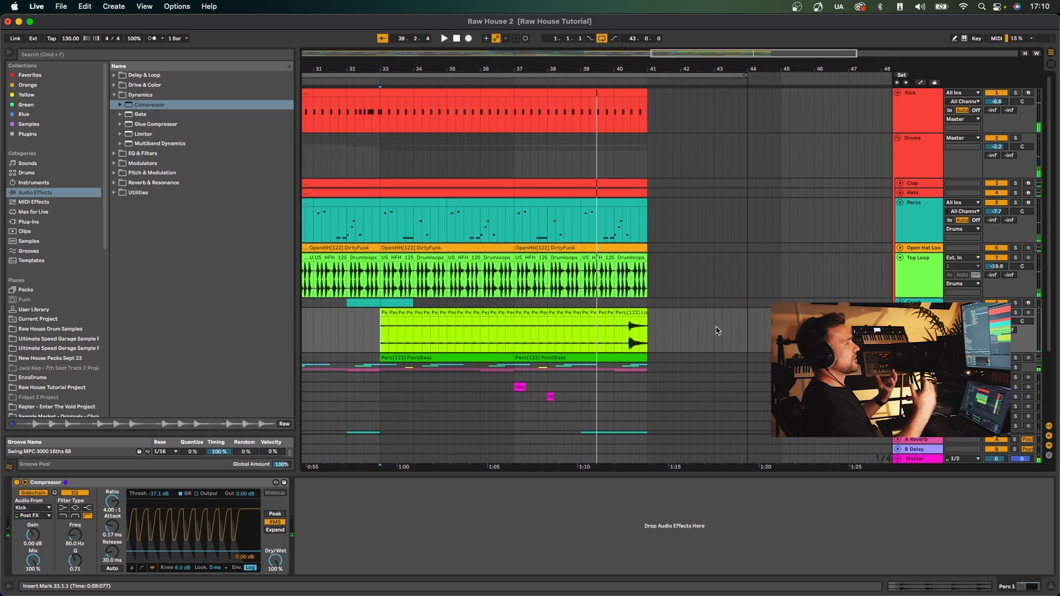
Play the full mix from bar 29 through the Perc 1 and Perc 2 entry
left_click_drag(450, 59, 462, 33)
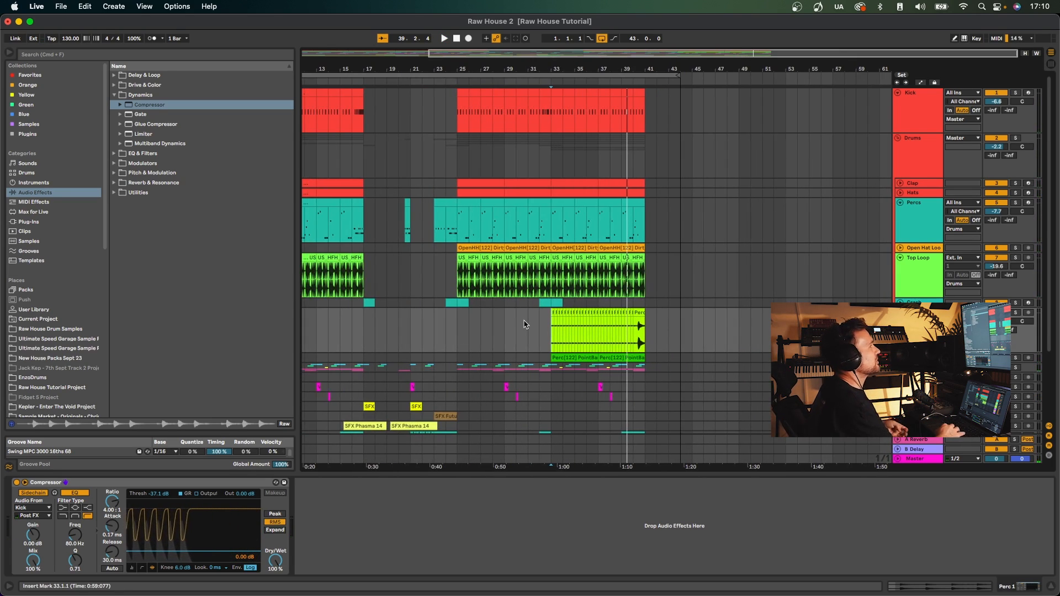
scroll(508, 341, "down", 5)
left_click(508, 343)
scroll(552, 358, "left", 5)
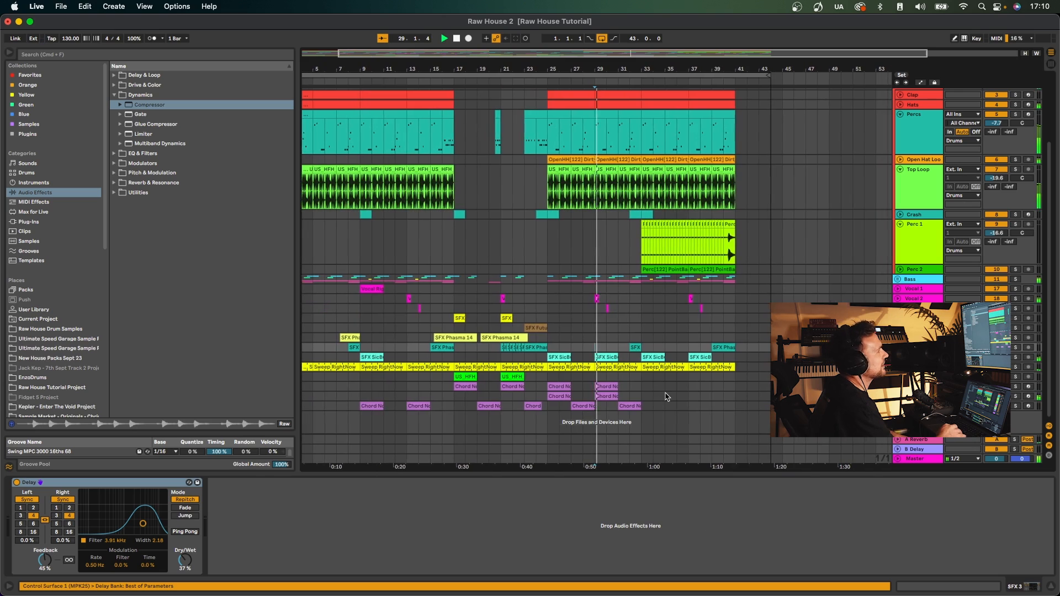
left_click(615, 329)
scroll(614, 332, "right", 2)
key("space")
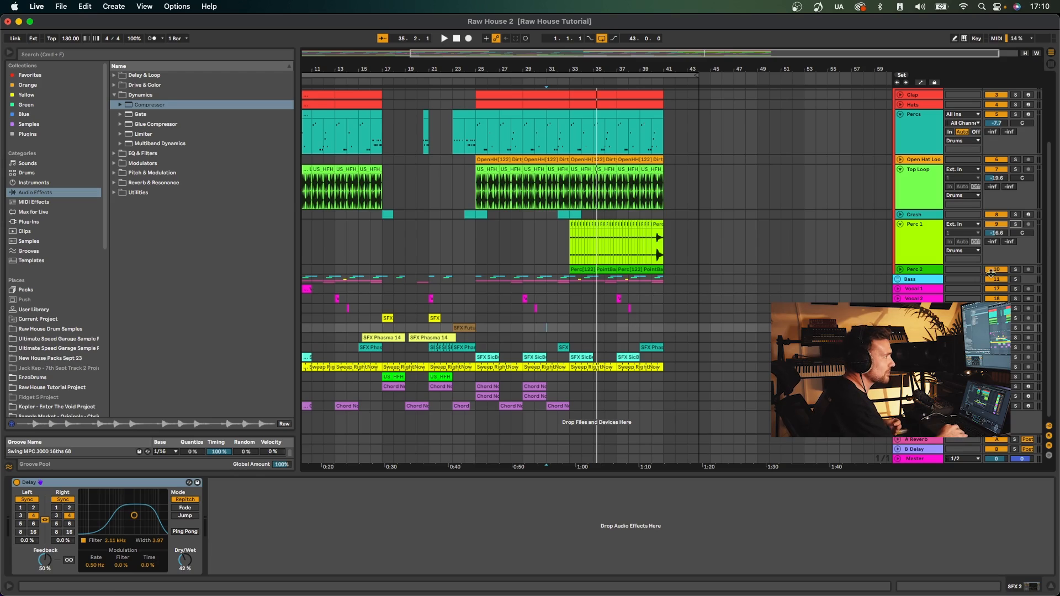
Unfold Perc 2, audition it soloed from bar 33, and set its volume to -15.8 dB in the full mix
left_click(900, 270)
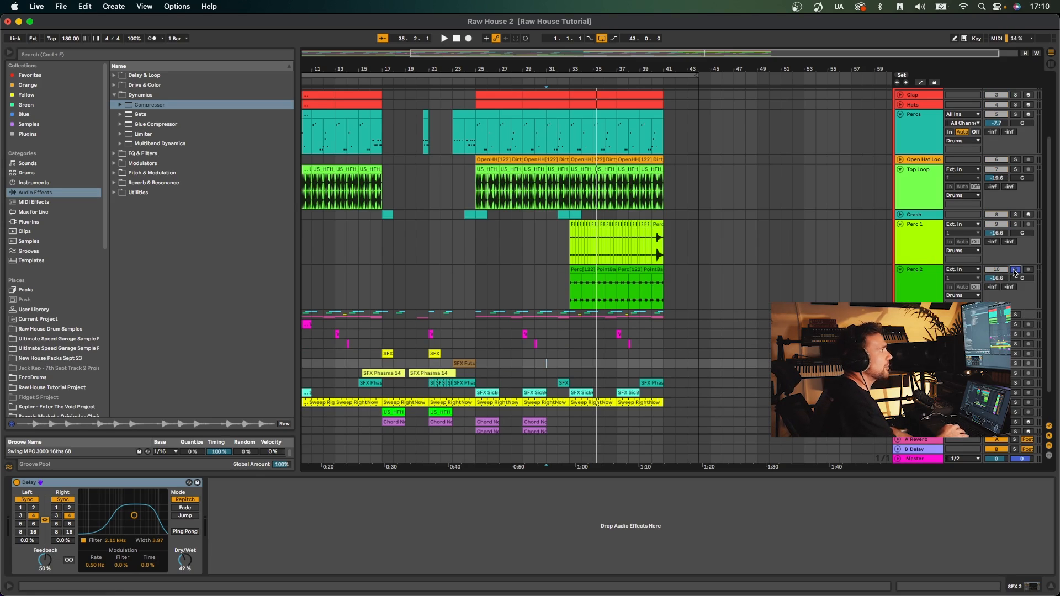
left_click(577, 304)
key("space")
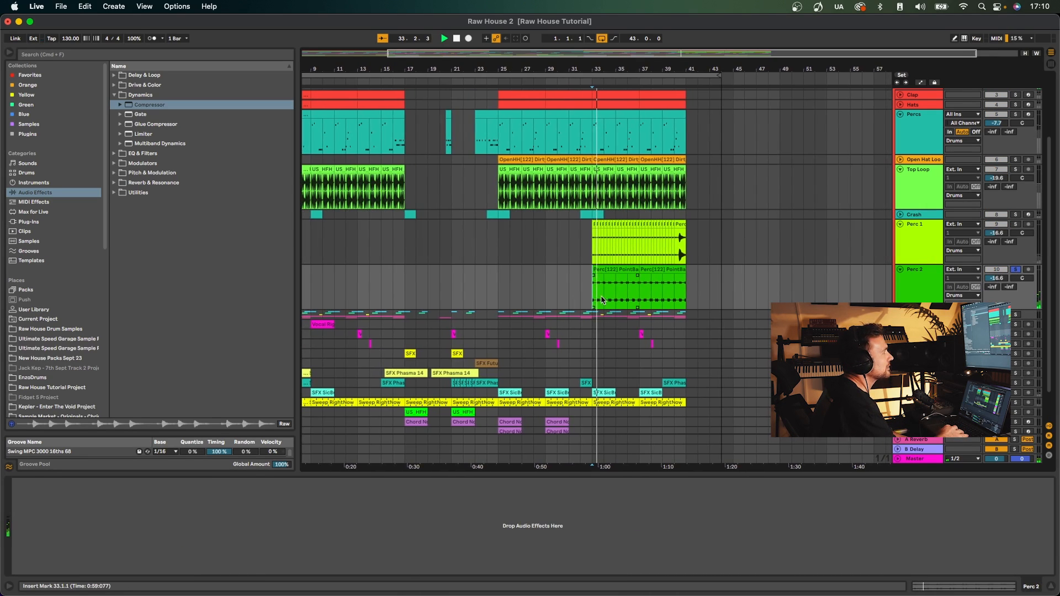
left_click(1016, 270)
left_click_drag(999, 278, 998, 275)
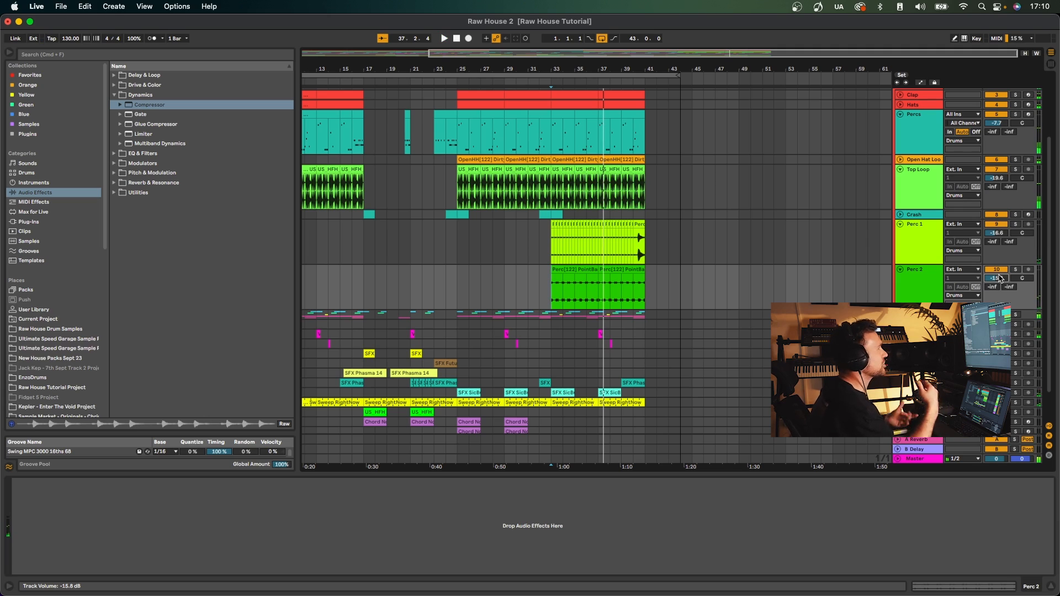
Fold the Perc 1 and Perc 2 tracks and fit the whole arrangement in view
left_click_drag(559, 58, 615, 68)
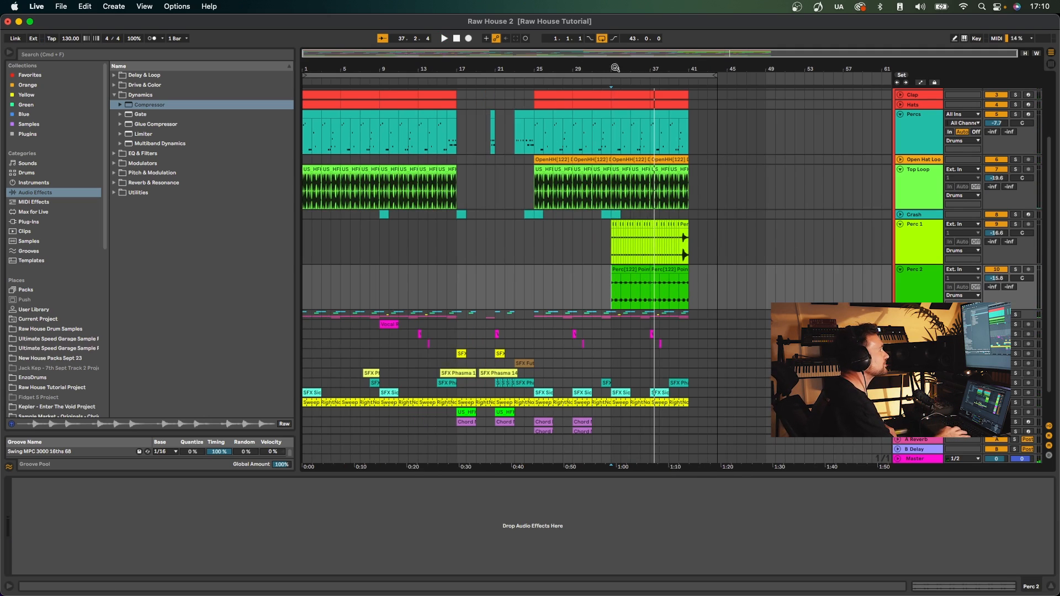
left_click(900, 224)
left_click(900, 234)
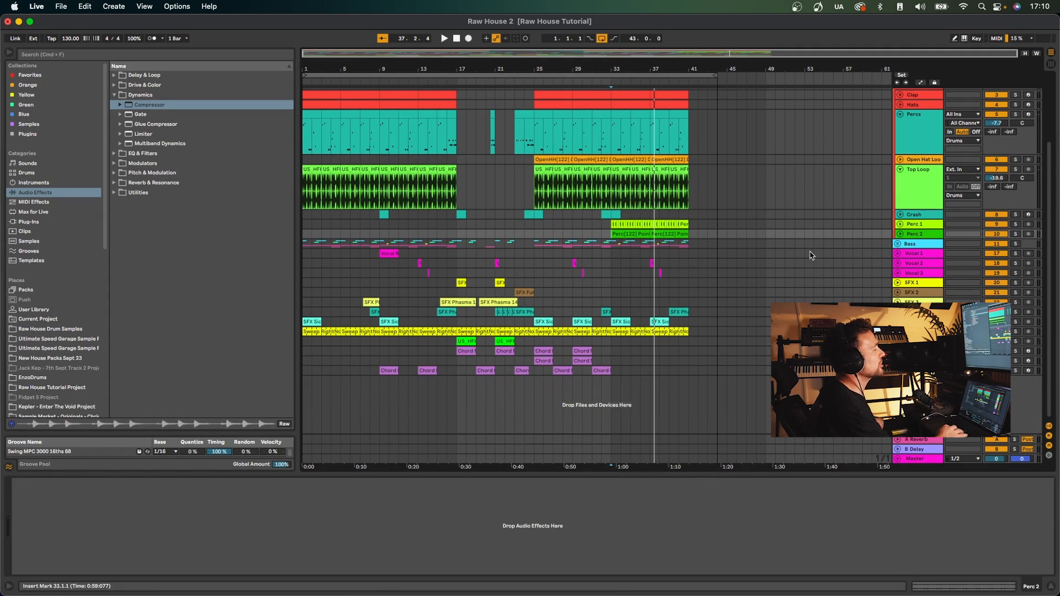
Unfold the Bass group and play it soloed from the start of the arrangement, briefly adding the Kick to the solo
left_click(898, 244)
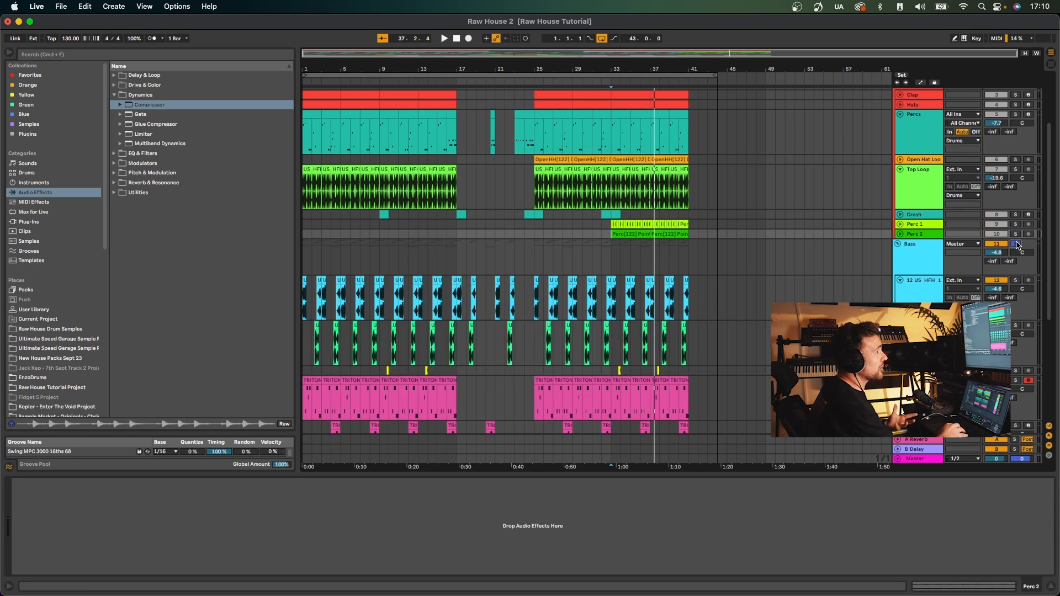
scroll(413, 300, "down", 3)
left_click(458, 40)
key("space")
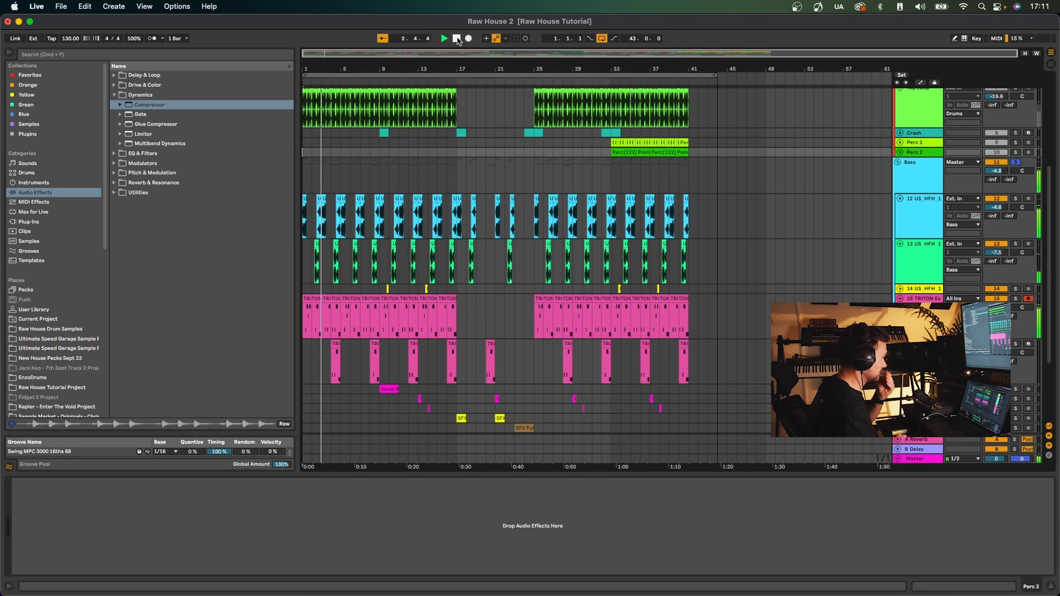
scroll(968, 132, "up", 6)
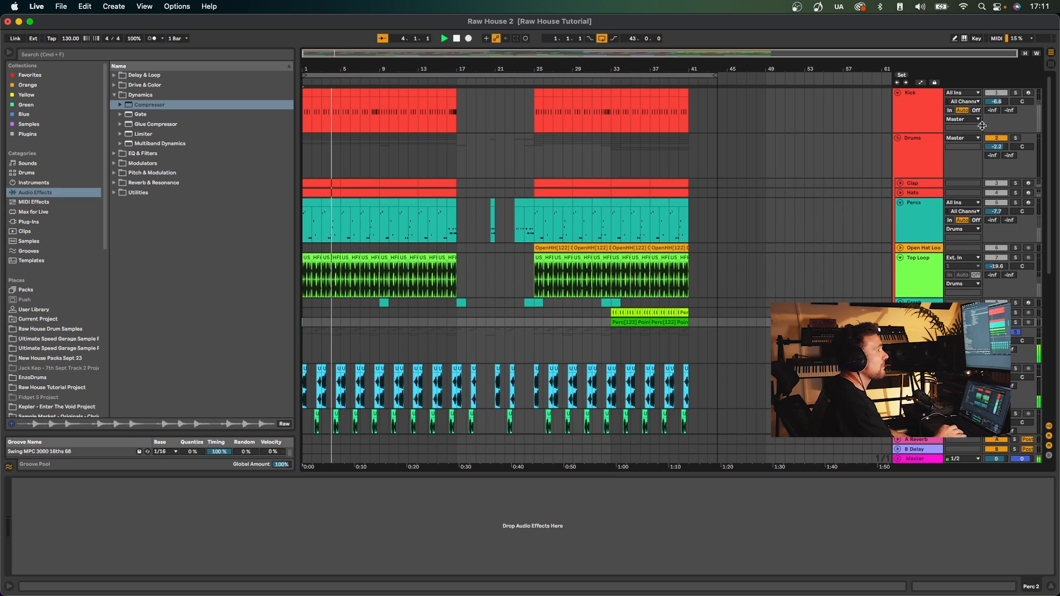
left_click(1015, 93)
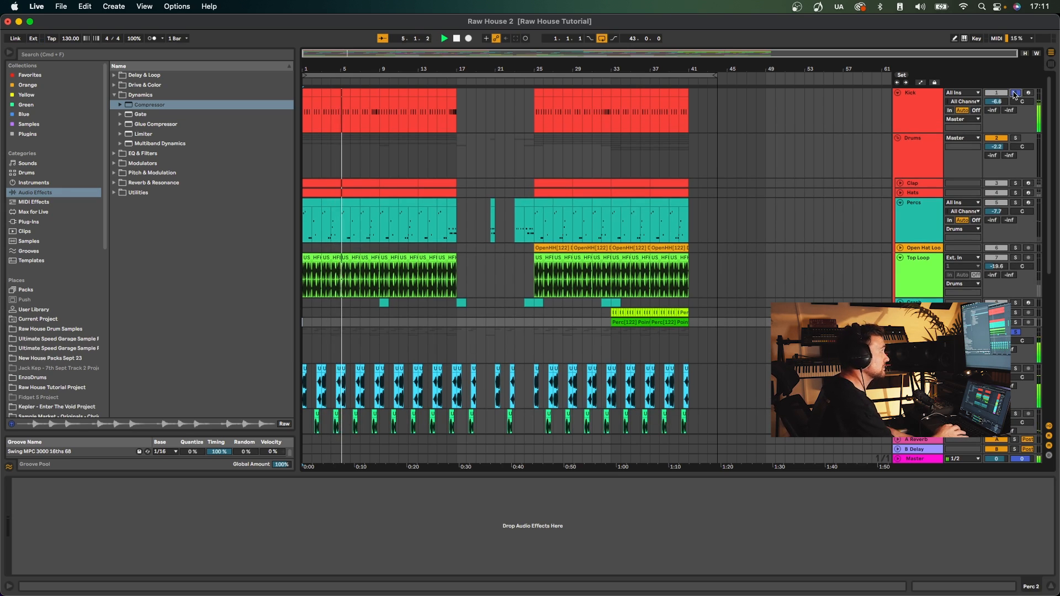
scroll(978, 218, "down", 5)
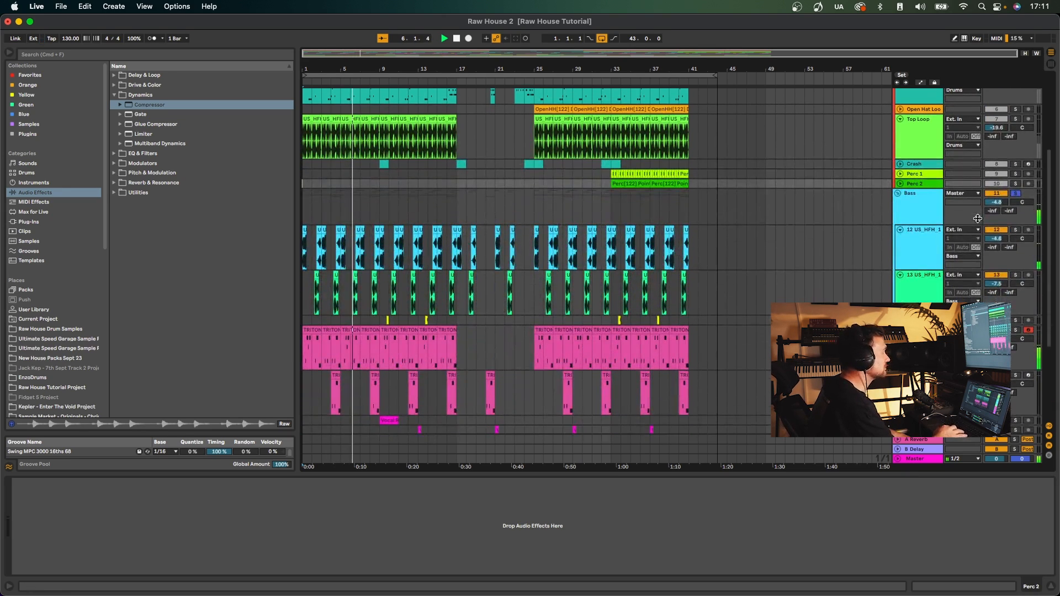
scroll(978, 218, "down", 2)
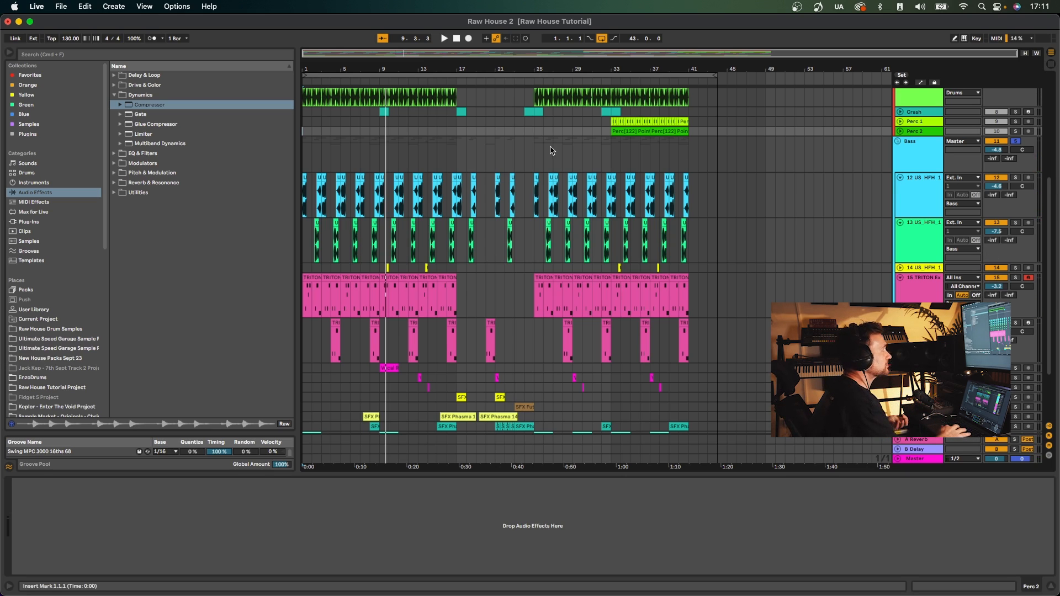
Solo the TRITON Extreme track inside the Bass group and play it from bar 1
left_click_drag(333, 71, 333, 105)
scroll(380, 277, "left", 1)
scroll(379, 277, "up", 1)
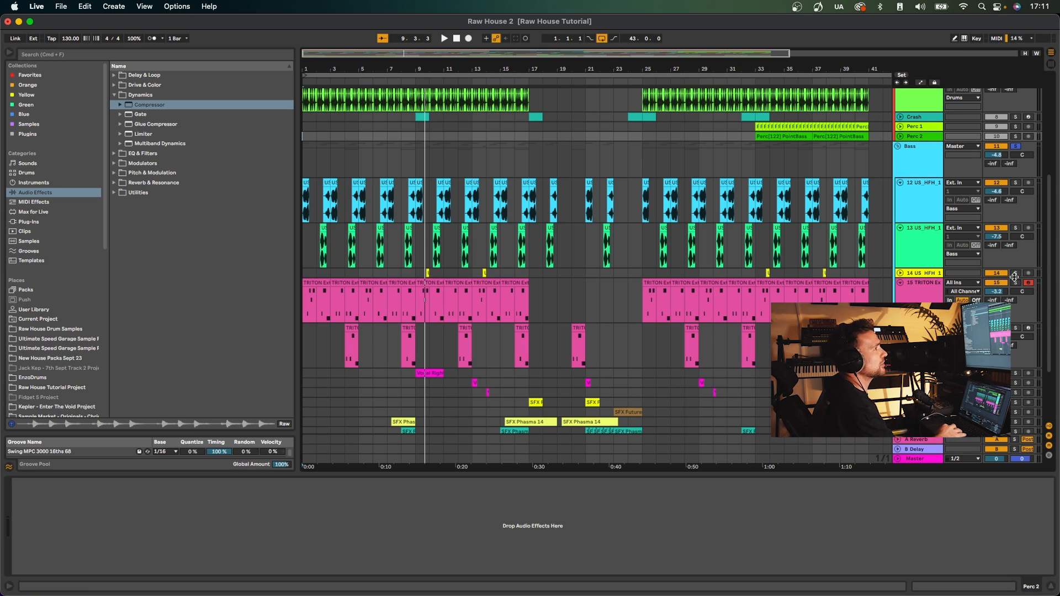
left_click(353, 329)
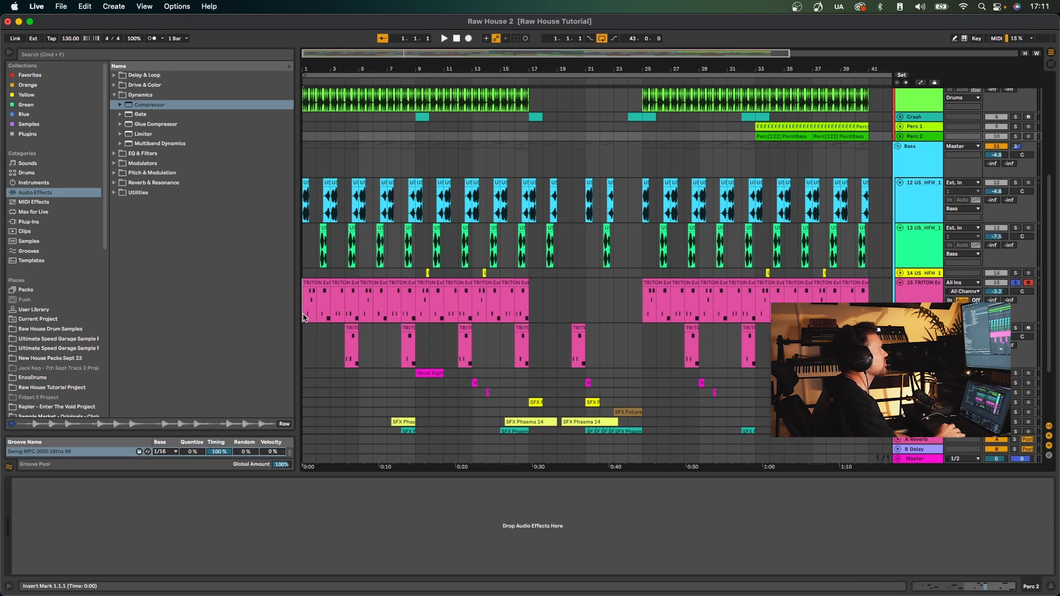
key("space")
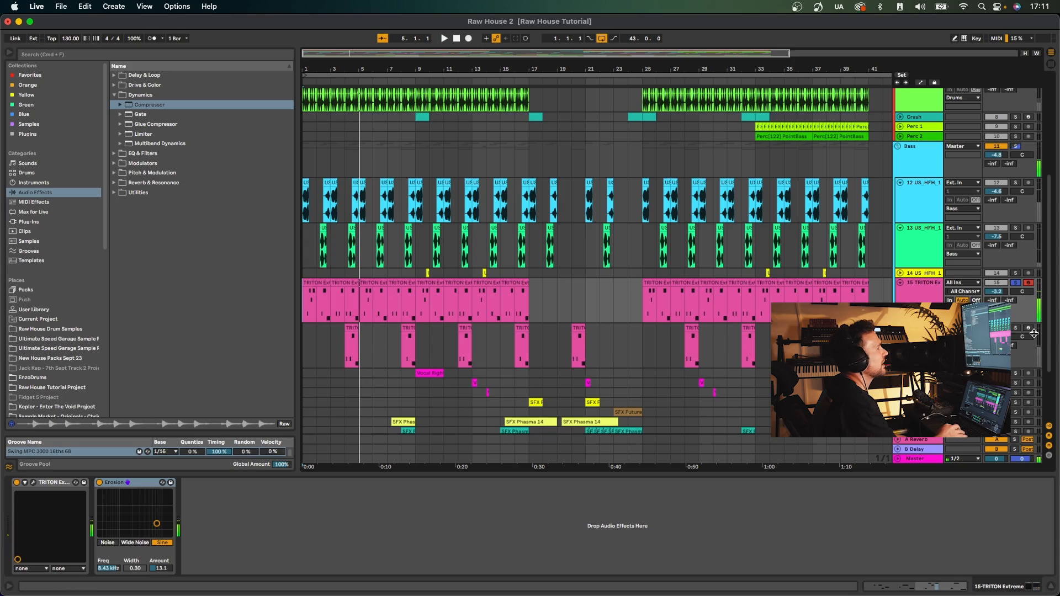
Solo the Speed Garage One Shot Basses 13 track, play it from bar 4, and select bar 4 on the TRITON Extreme track
left_click(347, 348)
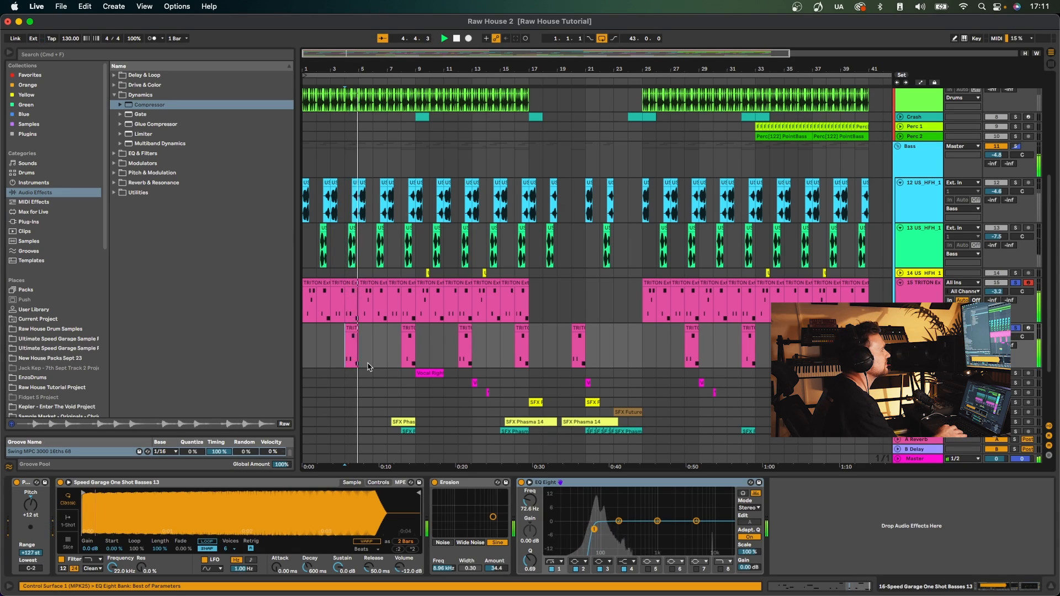
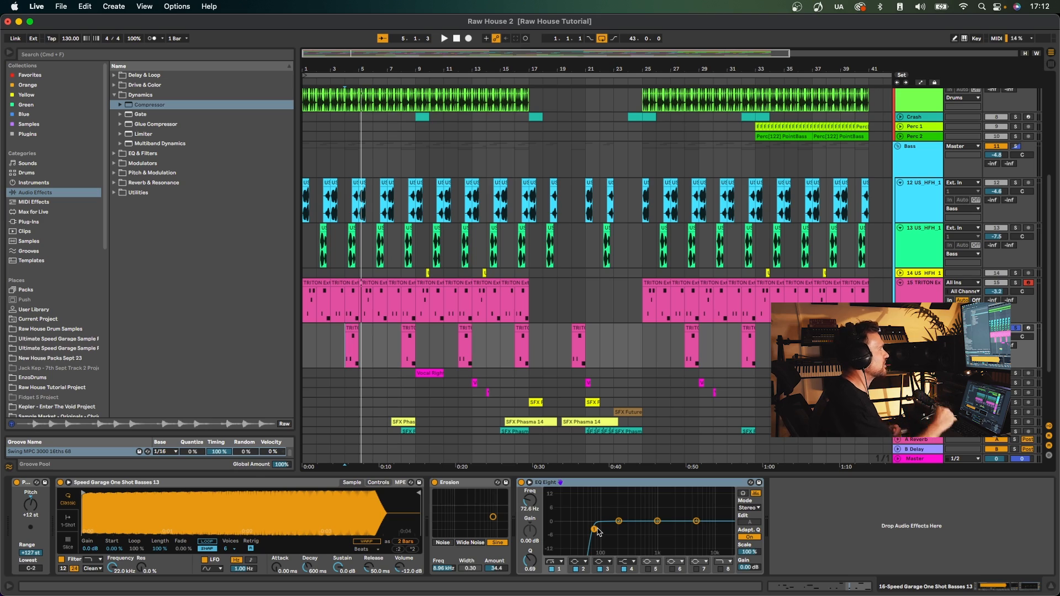
left_click(345, 314)
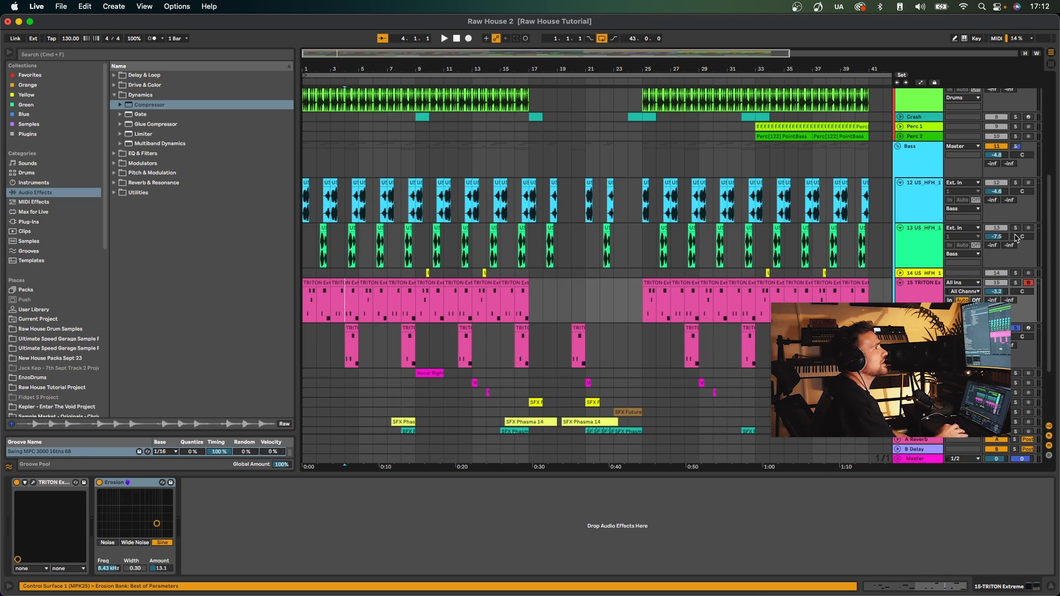
Play the full mix from bar 4 with all solos cleared
key("space")
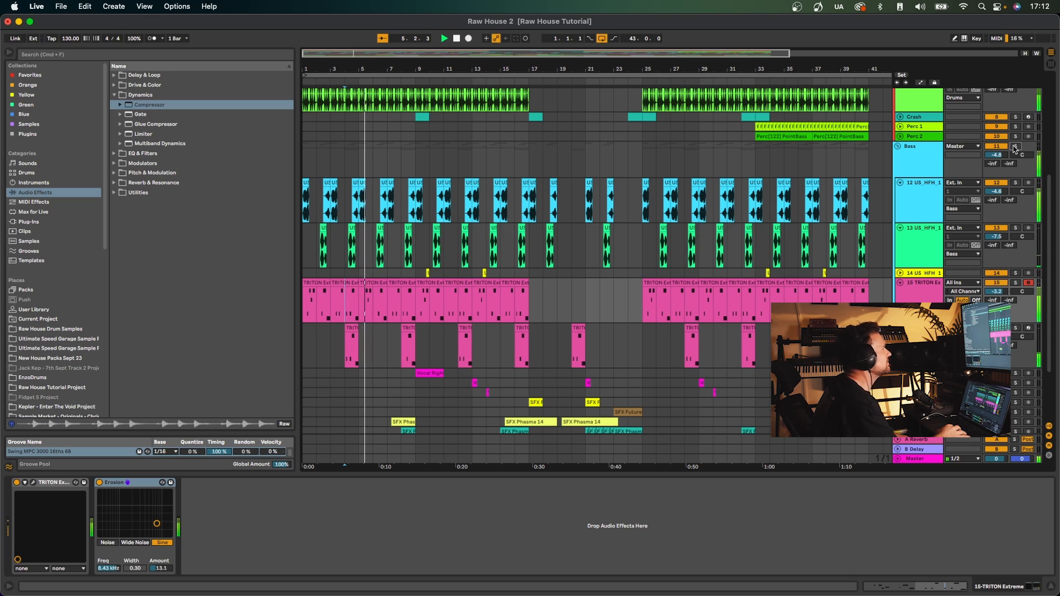
left_click_drag(322, 71, 315, 73)
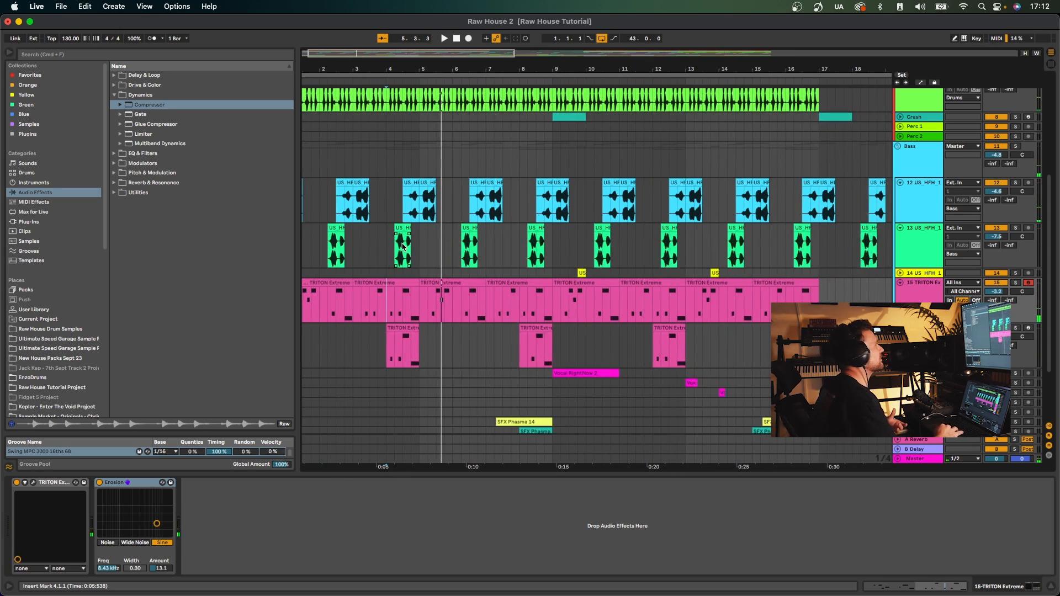
Copy the first bass loop clip on track 12 to bar 45, play it as a full four-bar loop, and delete the copy
left_click(311, 184)
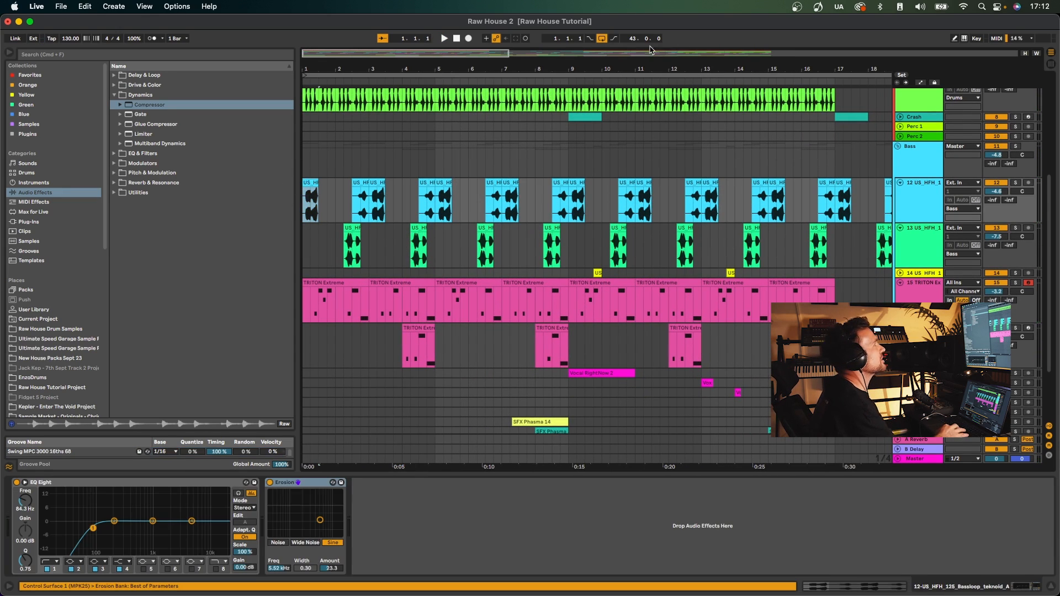
left_click_drag(642, 68, 409, 67)
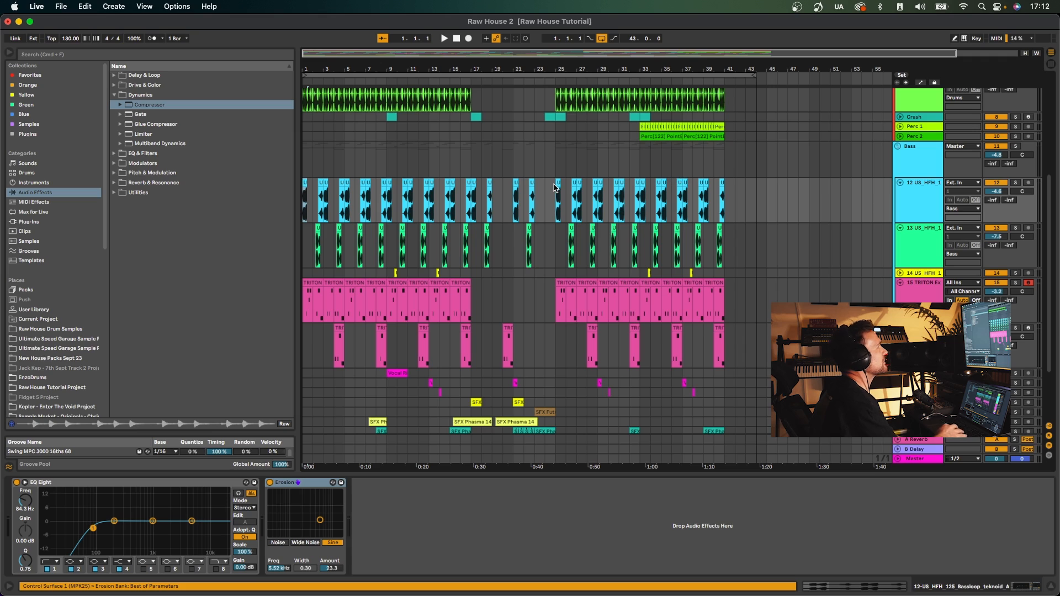
scroll(305, 189, "up", 1)
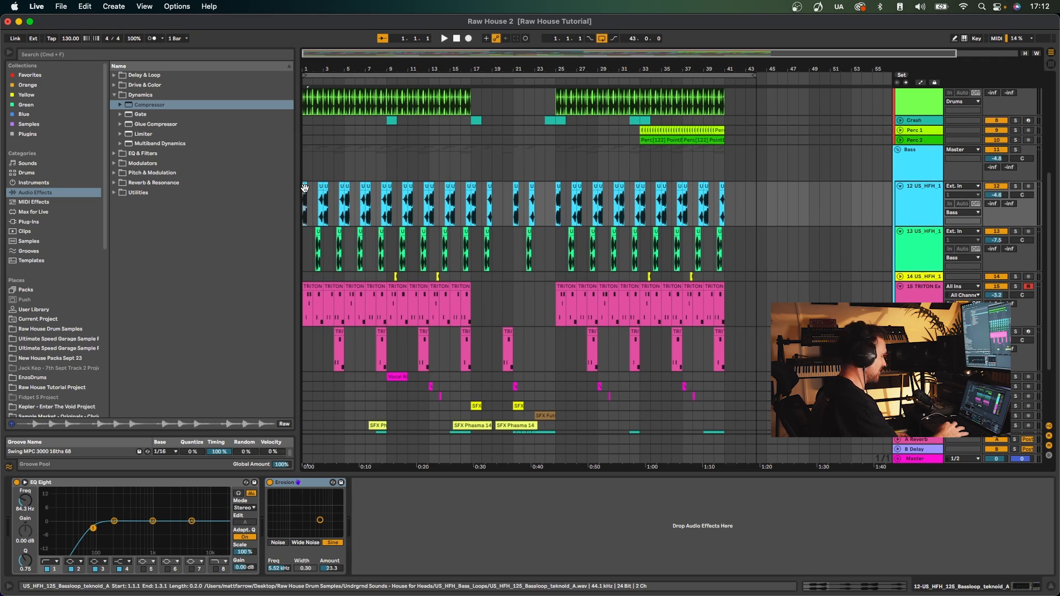
left_click_drag(304, 188, 770, 202)
left_click_drag(772, 70, 850, 191)
left_click(766, 214)
key("space")
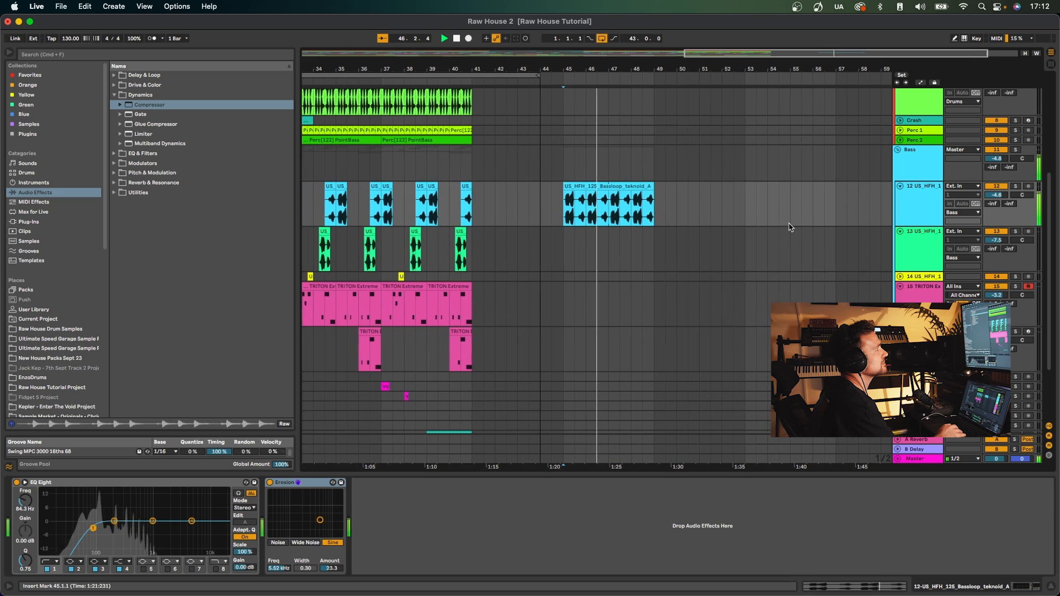
key("w")
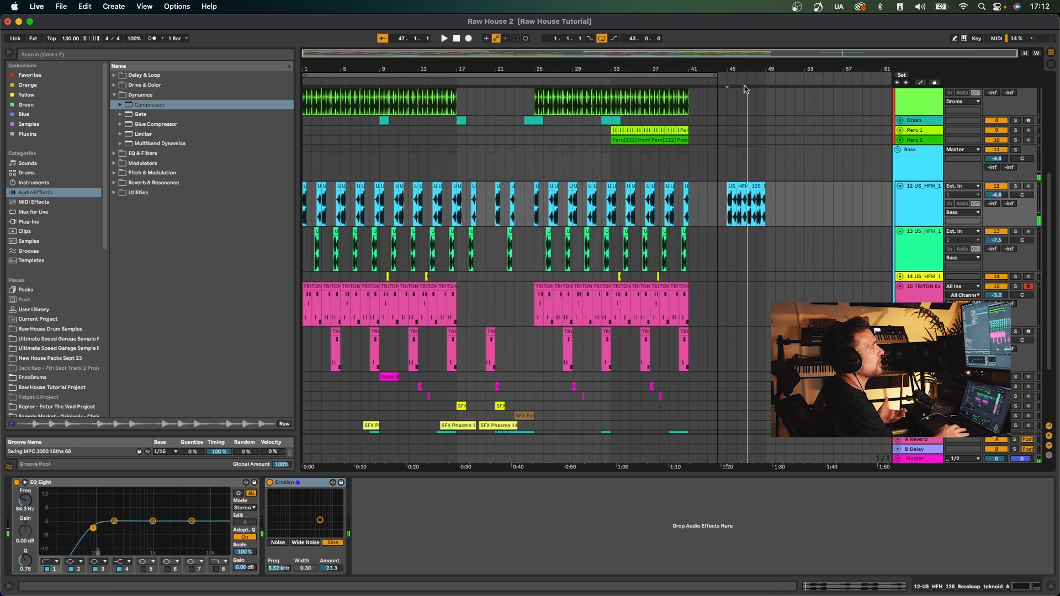
key("Delete")
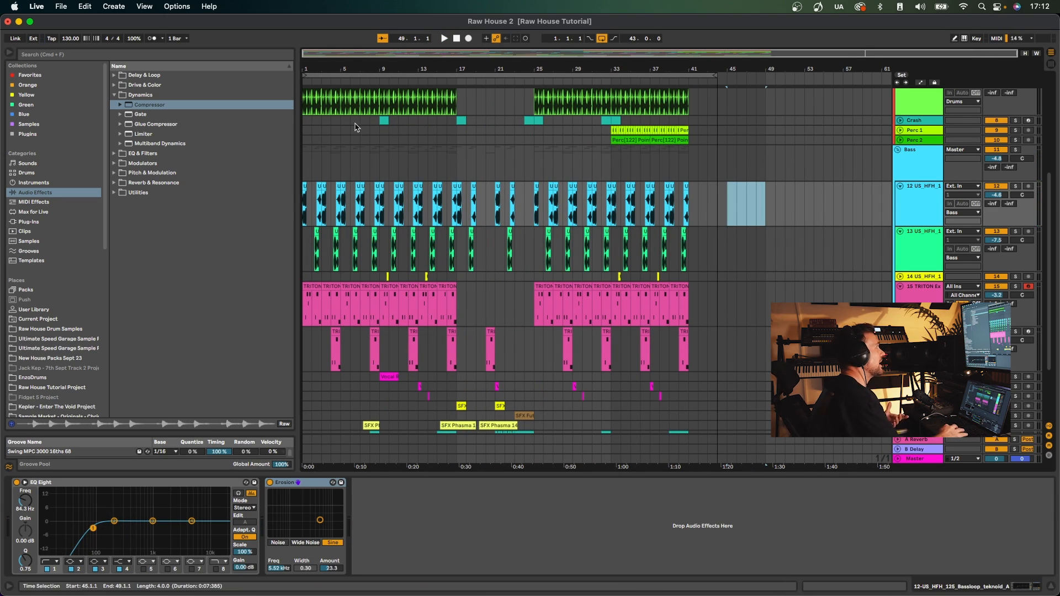
Solo the bass loop on track 13, play its first clip, and set the track volume to -6.1 dB
left_click_drag(304, 65, 307, 100)
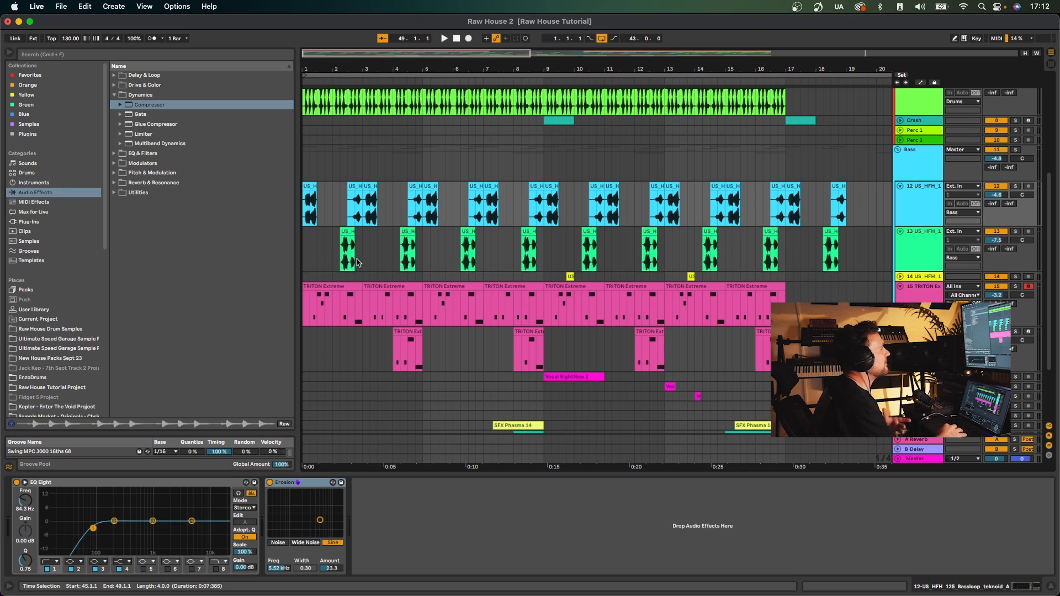
left_click(348, 250)
left_click(1014, 232)
key("space")
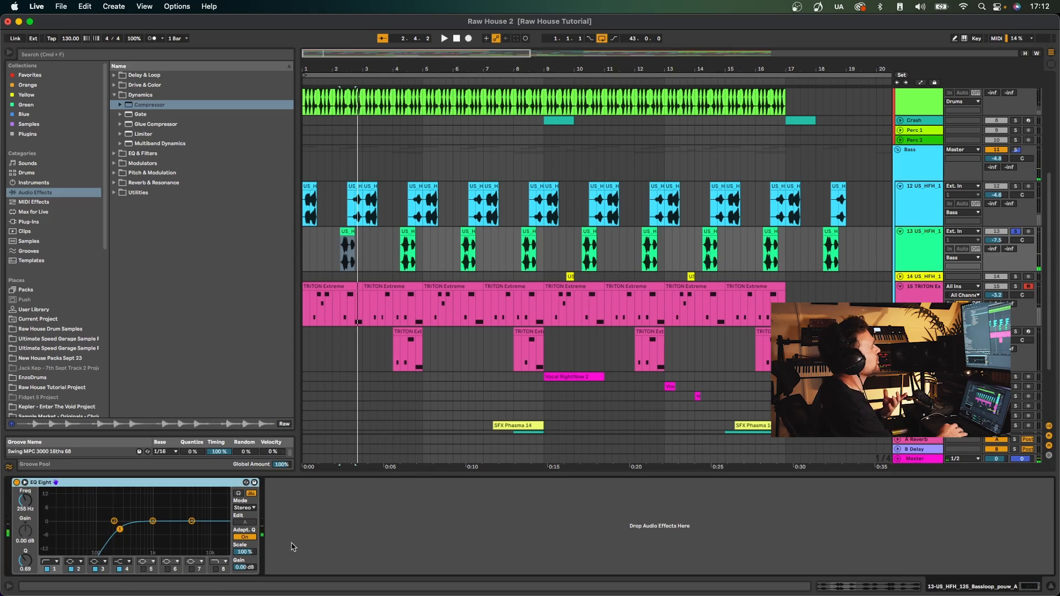
left_click_drag(996, 241, 996, 235)
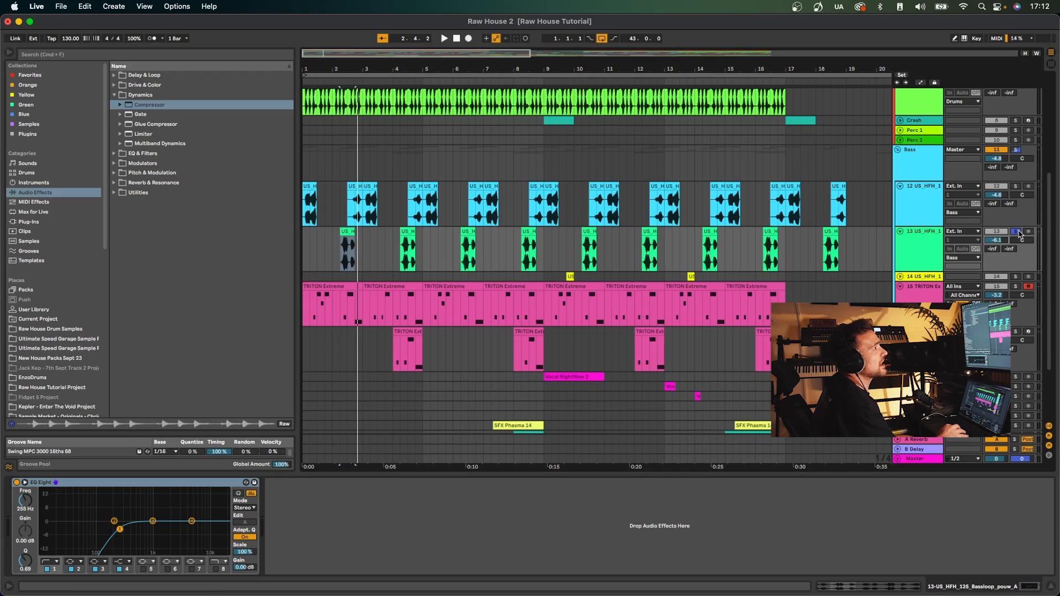
Solo bass loop tracks 12 and 13 together and play them from bar 2, then from the start of the arrangement
left_click(927, 204)
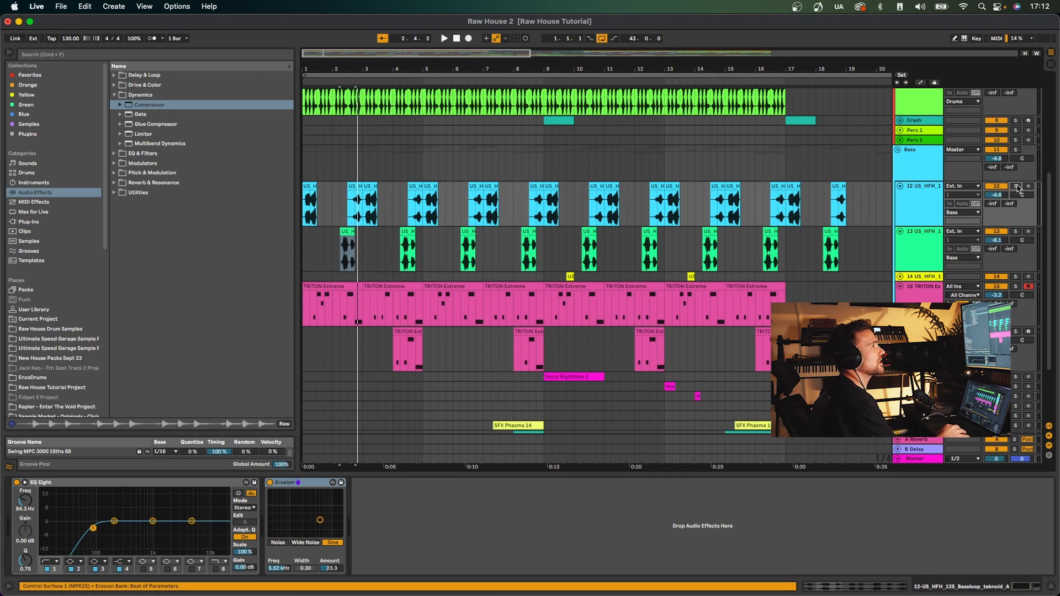
key("space")
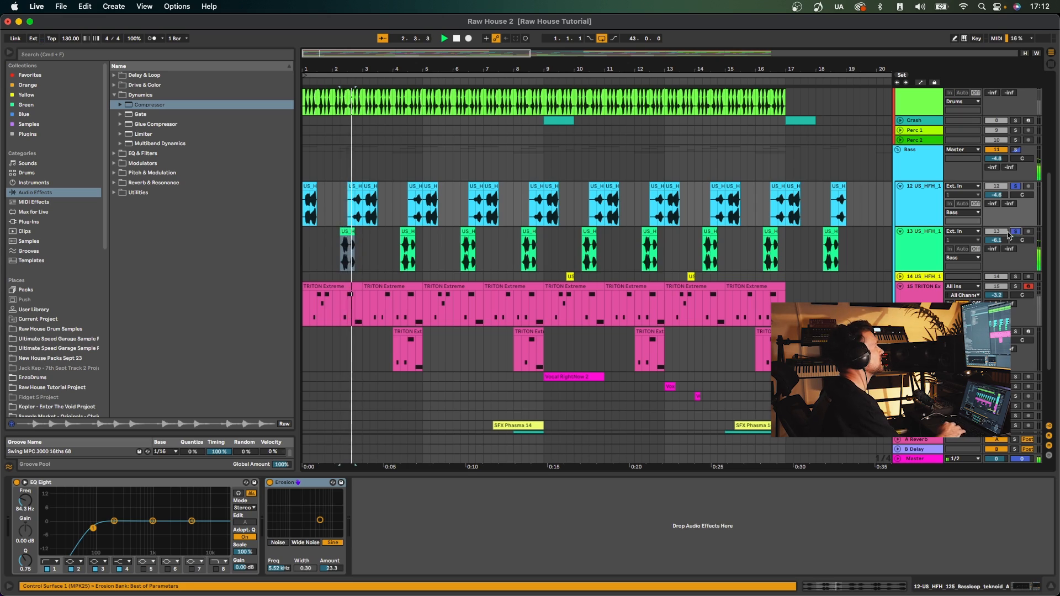
key("space")
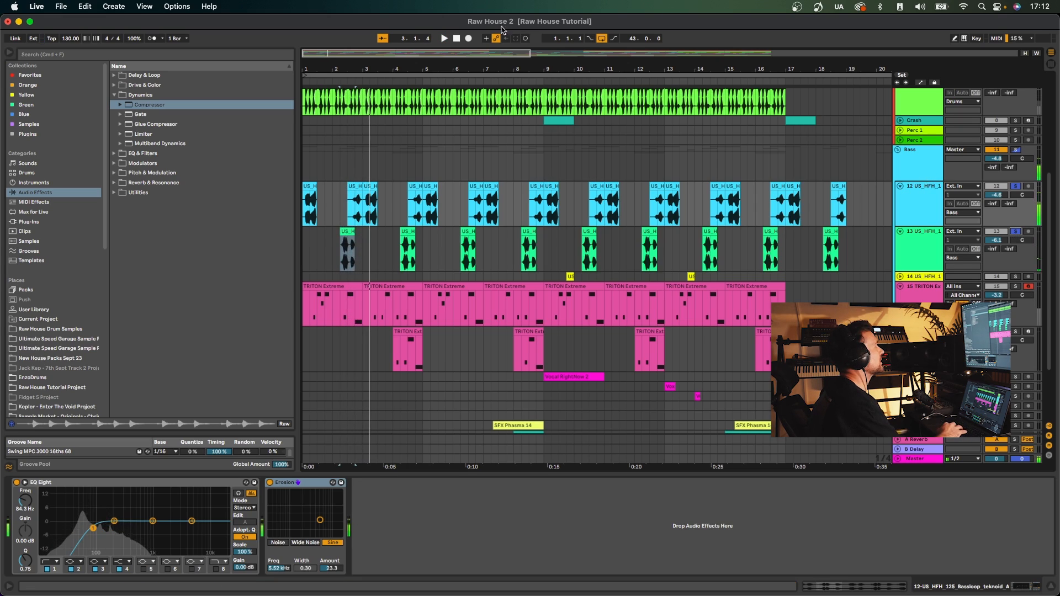
left_click(456, 41)
key("space")
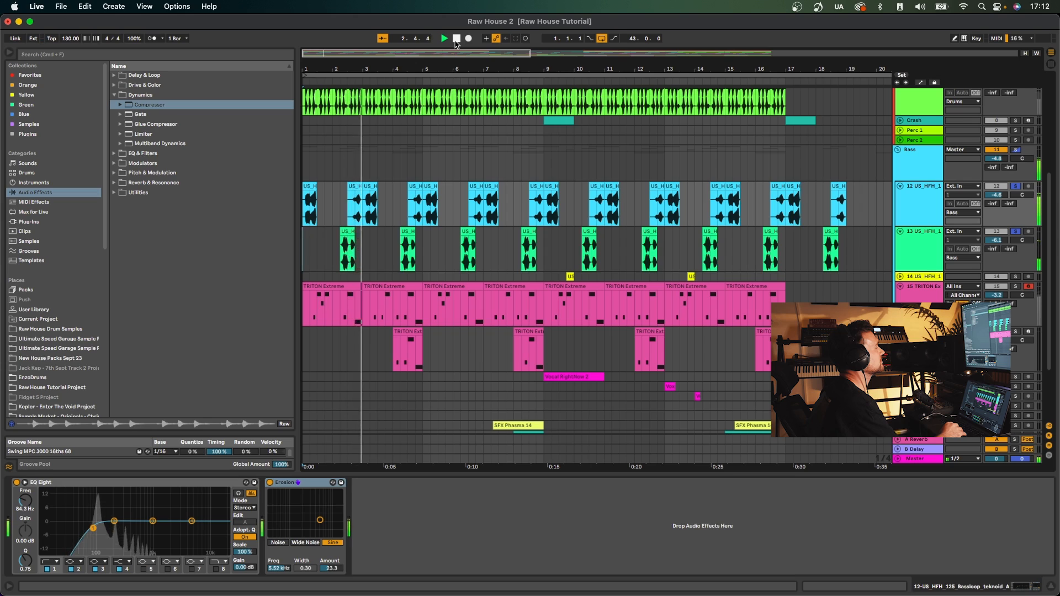
left_click(456, 38)
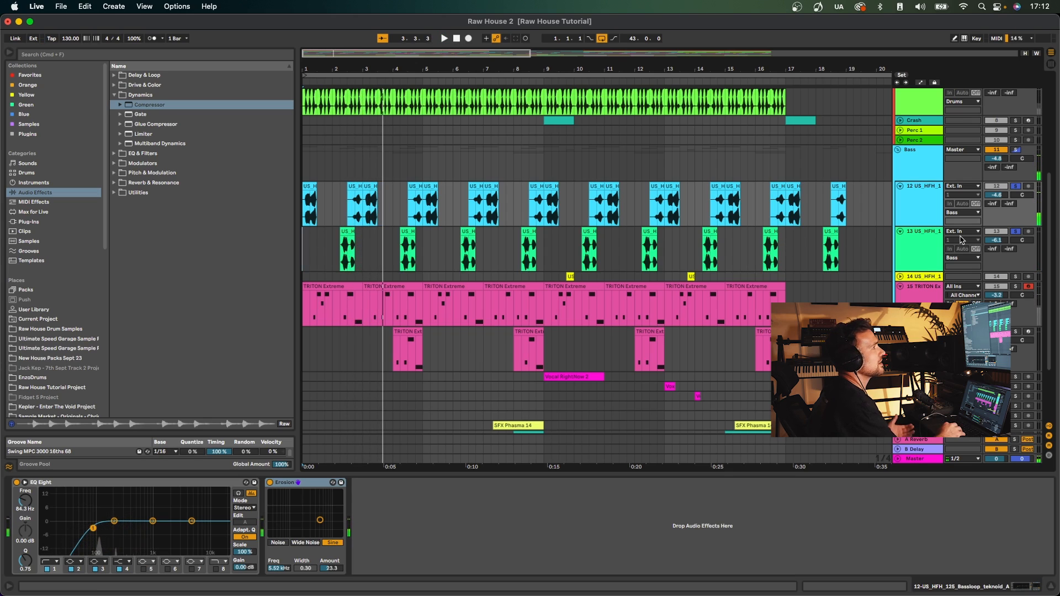
Clear the solos on the two bass loop tracks and play the full mix from the start
scroll(1027, 214, "up", 1)
left_click(1017, 193)
key("space")
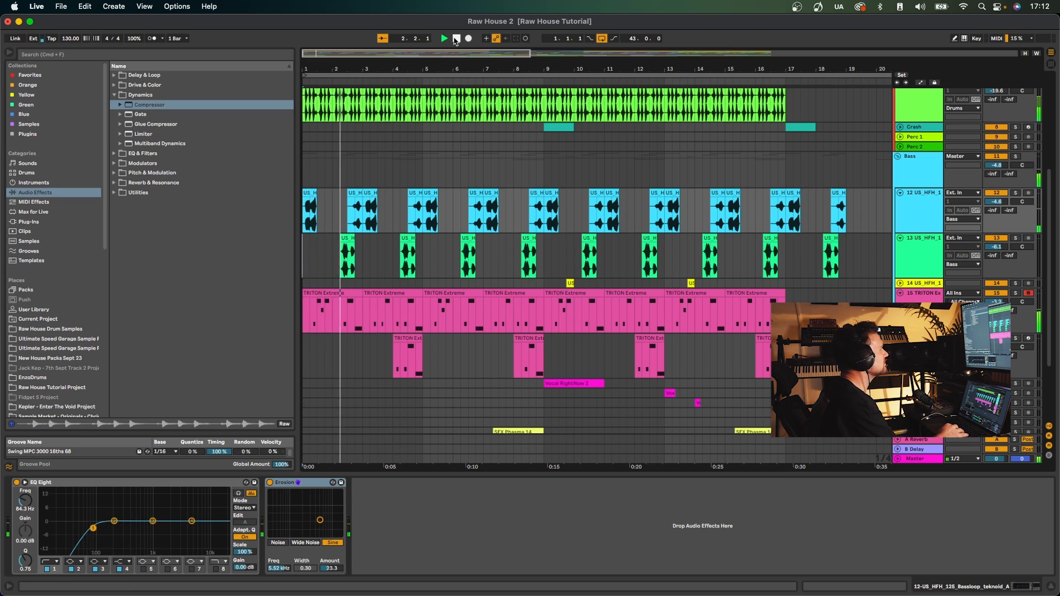
key("space")
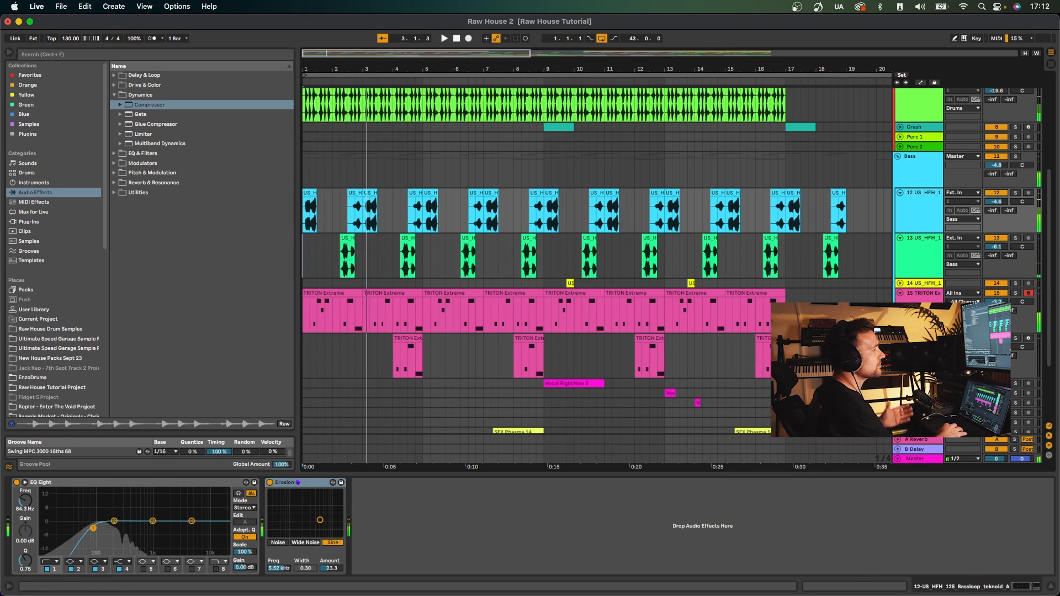
Mute the TRITON Extreme track and play the mix from bar 1 without it
left_click(920, 293)
left_click(919, 338)
left_click(996, 293)
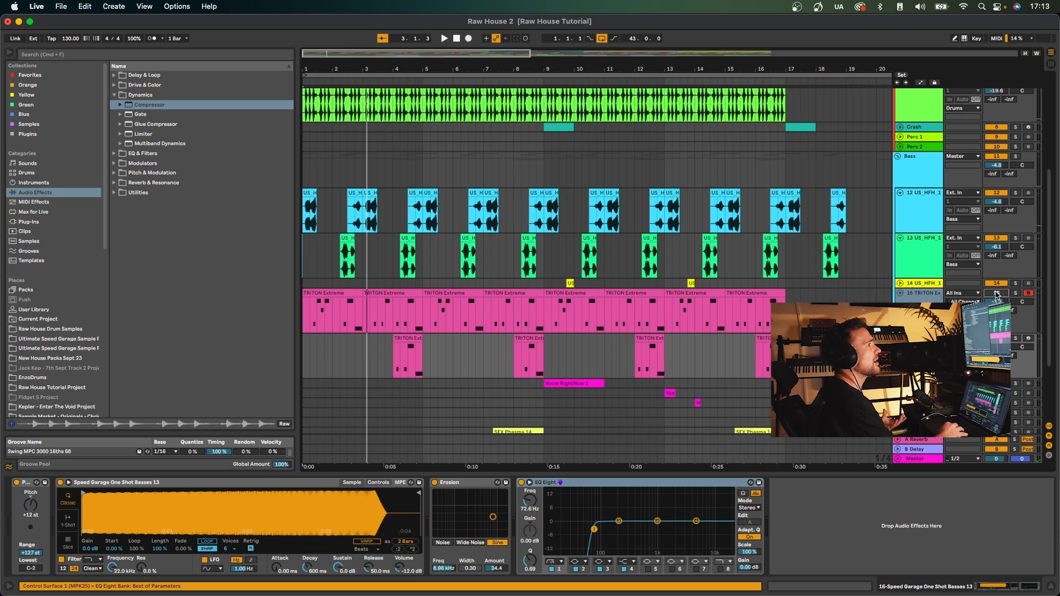
left_click(302, 222)
key("space")
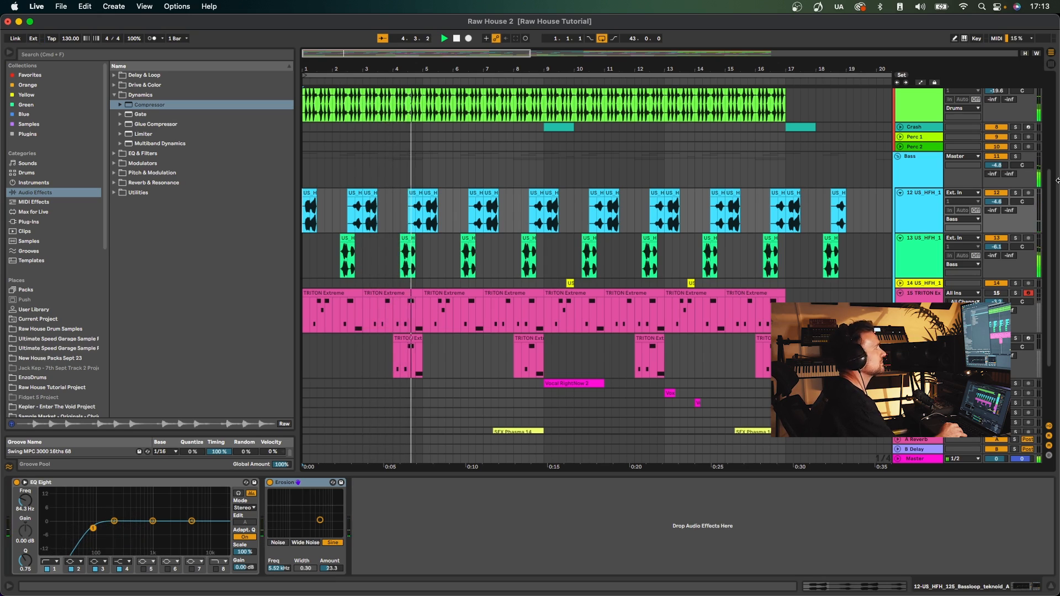
key("space")
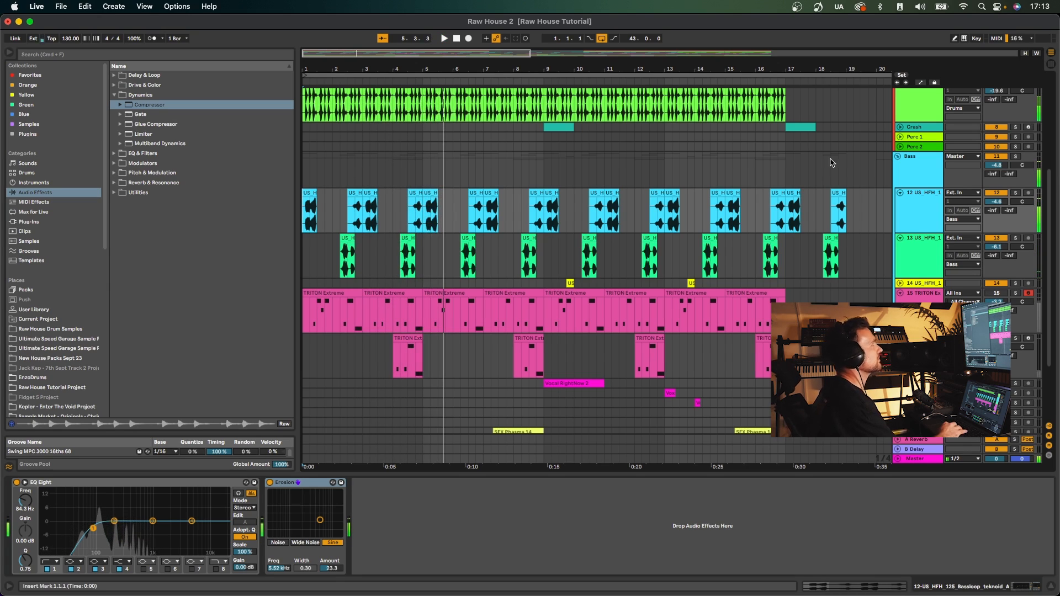
Compare the opening bars with the TRITON Extreme track muted and unmuted, leaving it active
left_click_drag(556, 68, 500, 66)
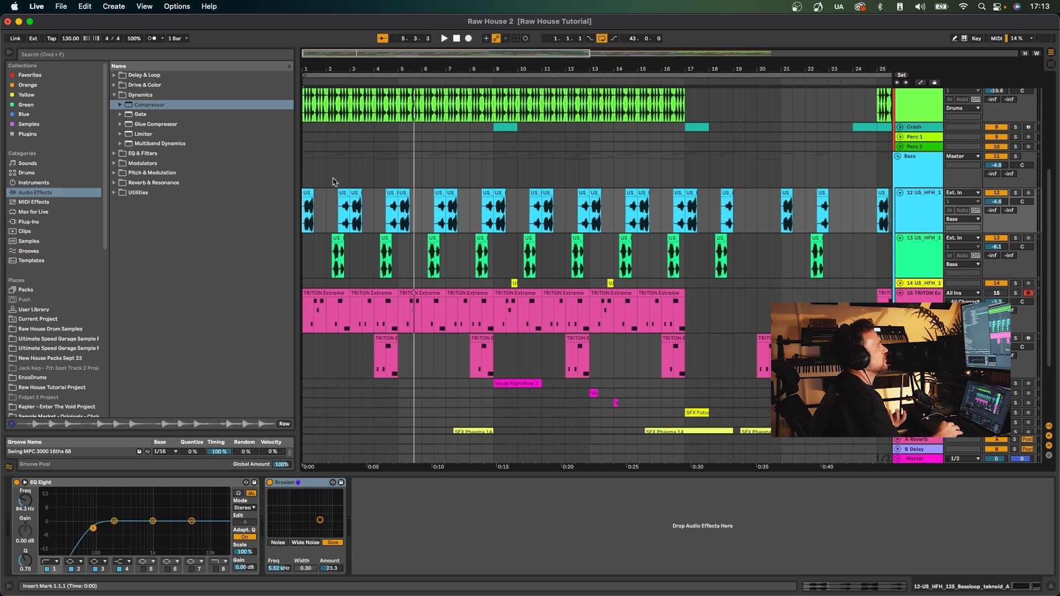
left_click_drag(305, 63, 352, 339)
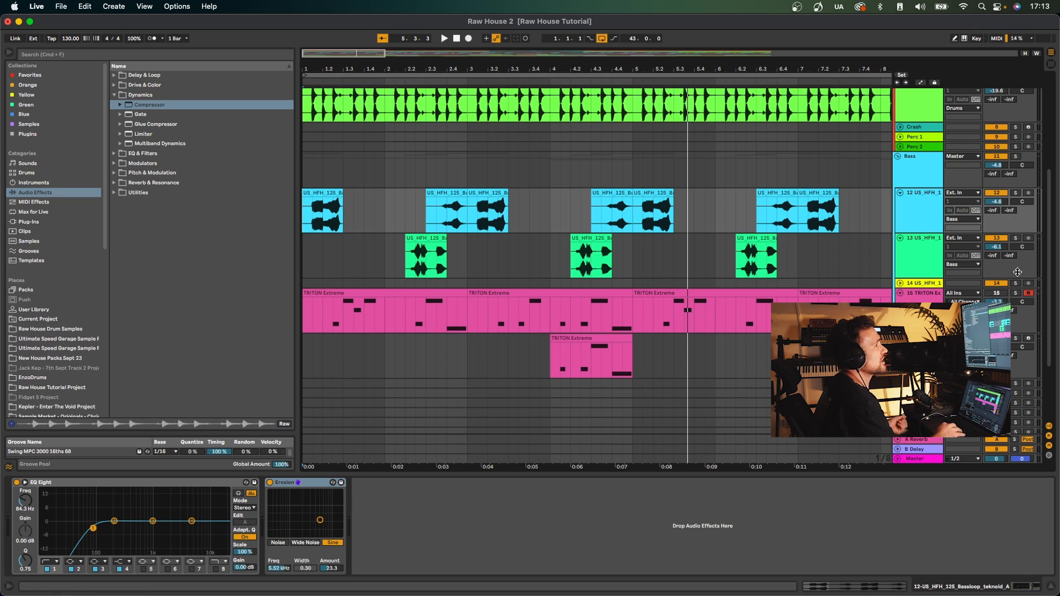
left_click(997, 293)
key("space")
left_click(997, 293)
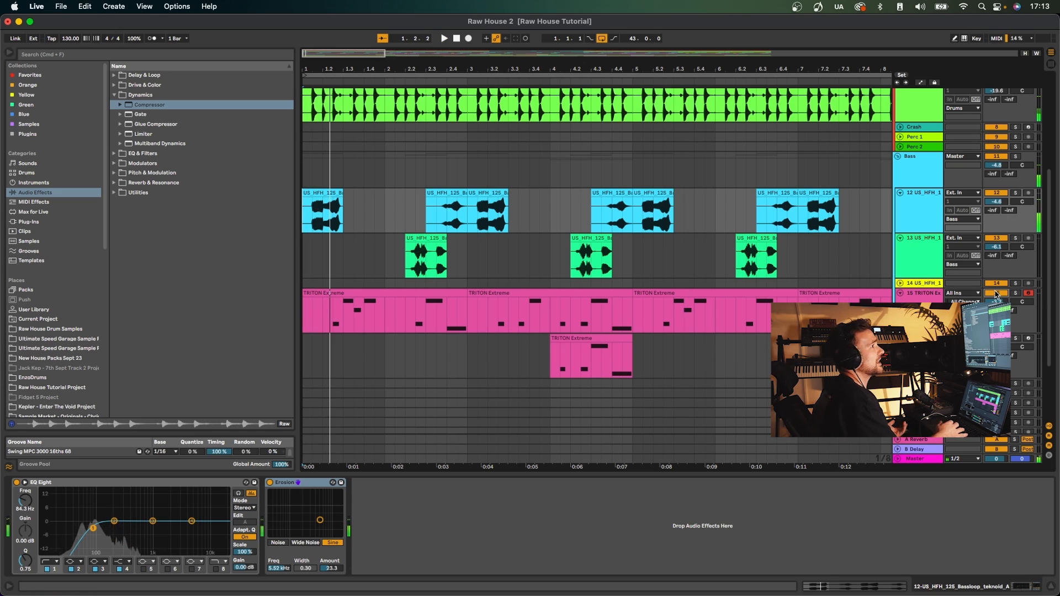
key("space")
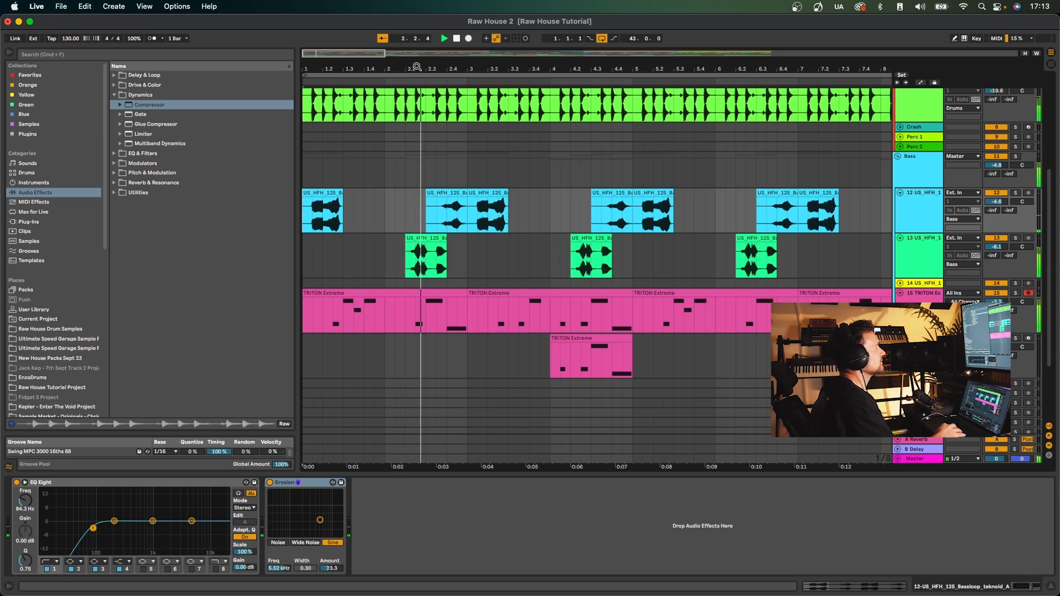
left_click_drag(417, 68, 353, 68)
key("space")
Show the device chains of the TRITON Extreme track and the bass loop on track 12
left_click(919, 302)
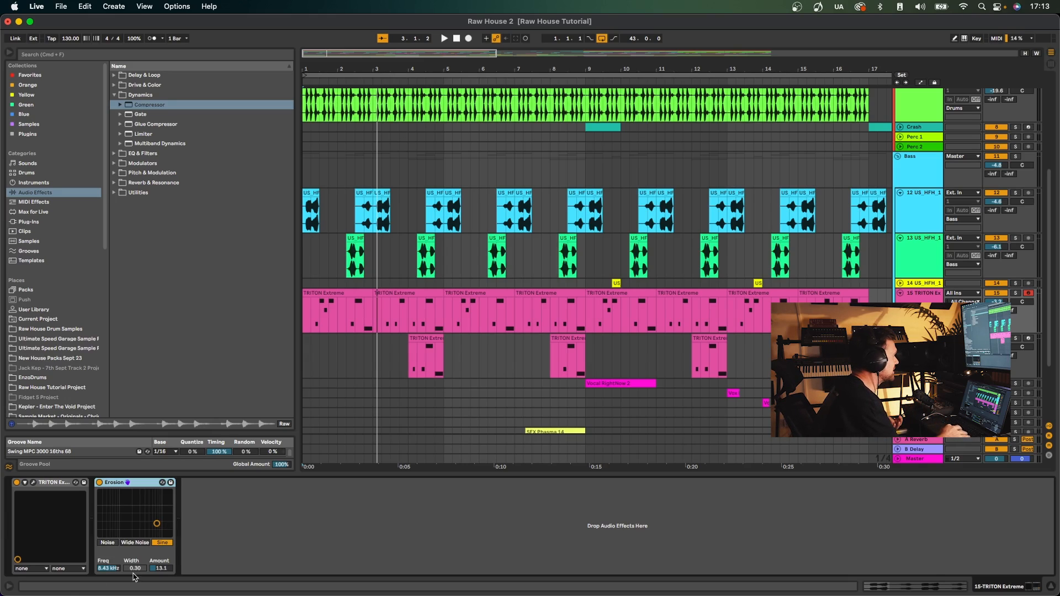
scroll(868, 257, "down", 1)
left_click(922, 236)
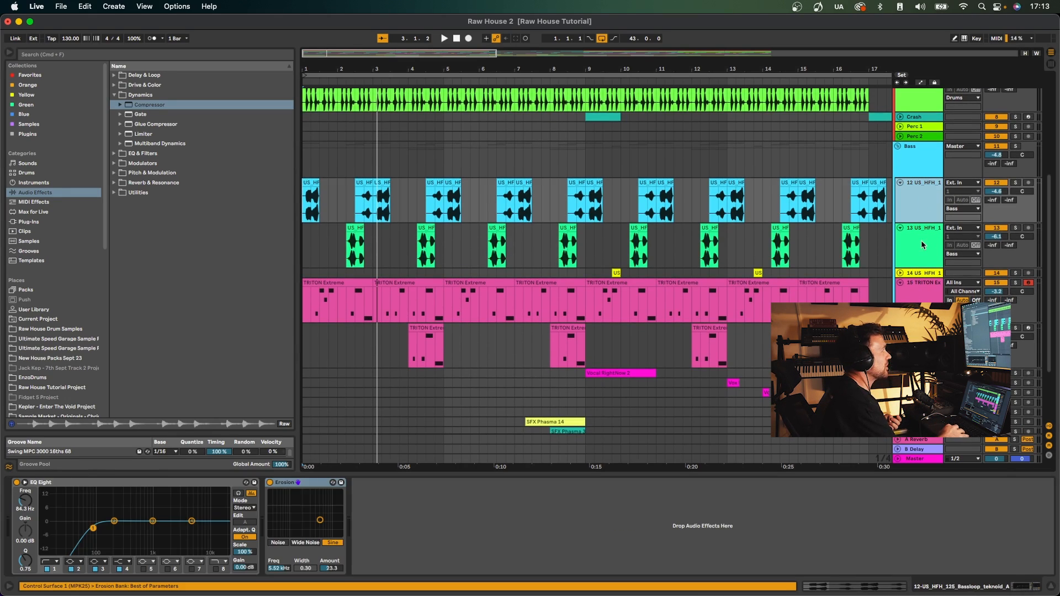
left_click(905, 218)
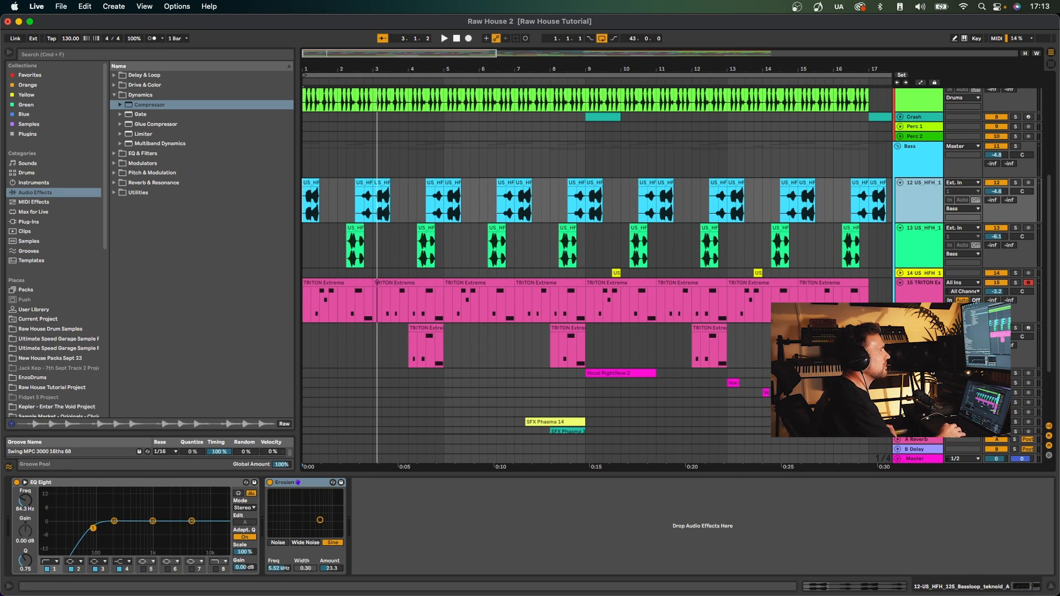
Open the TRITON Extreme instrument, browse its presets filtered to the Bass category, and close the plug-in window
left_click(914, 309)
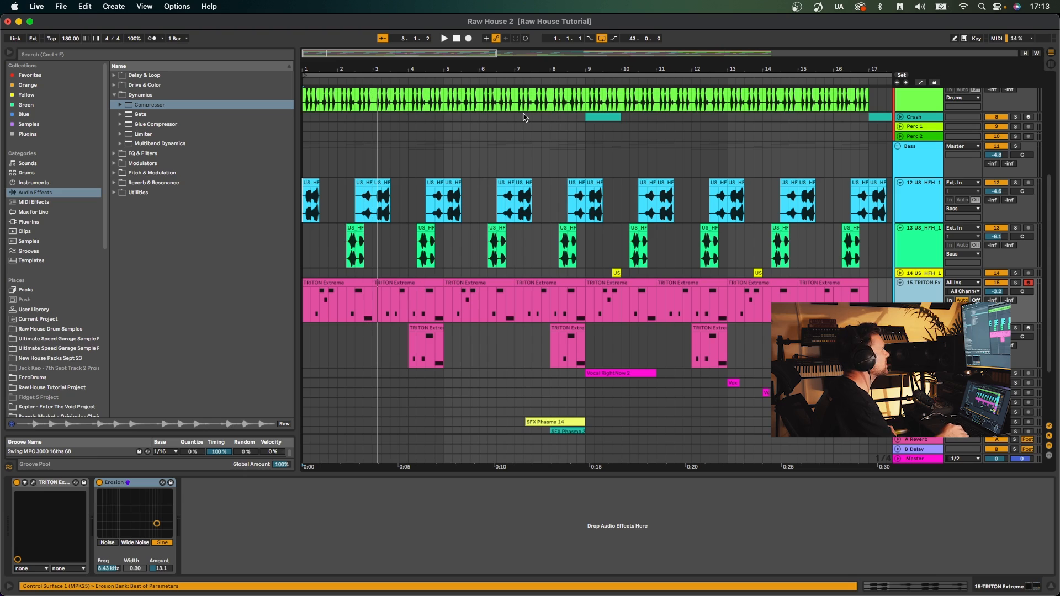
key("super+alt+p")
left_click_drag(324, 25, 494, 110)
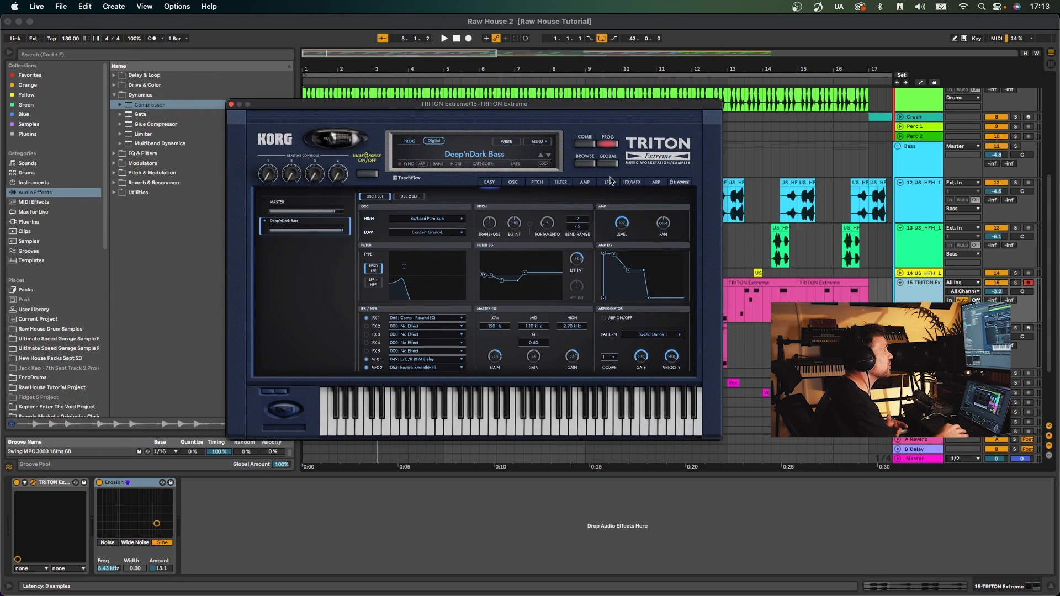
left_click(585, 164)
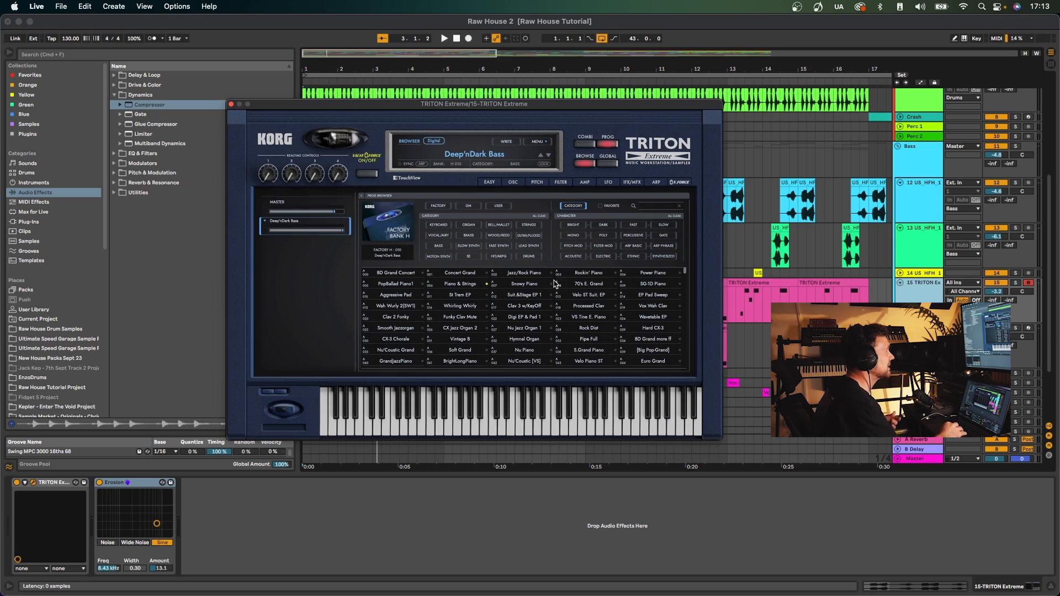
left_click(438, 246)
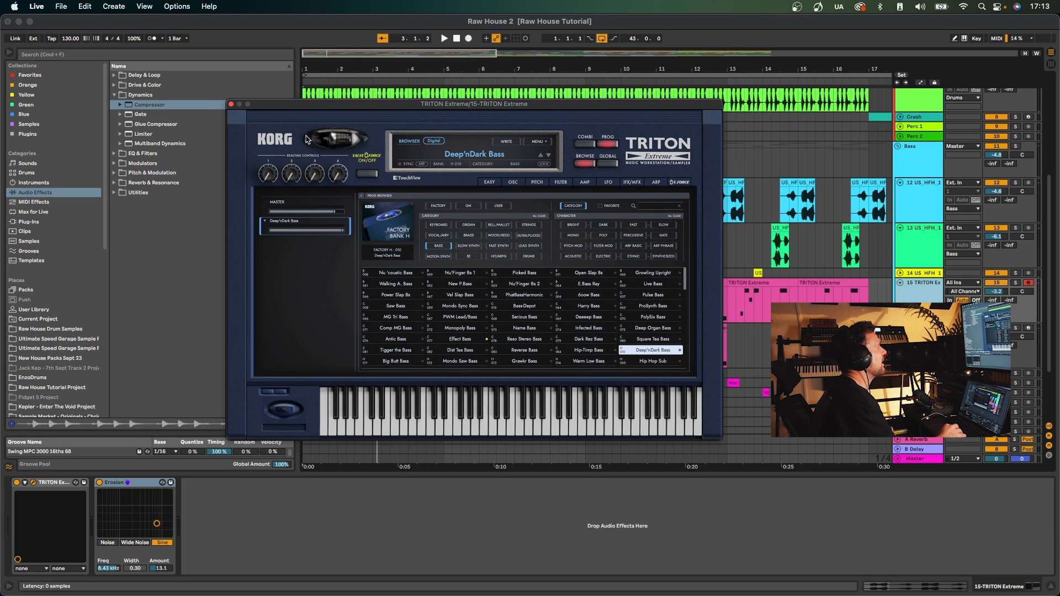
left_click(230, 104)
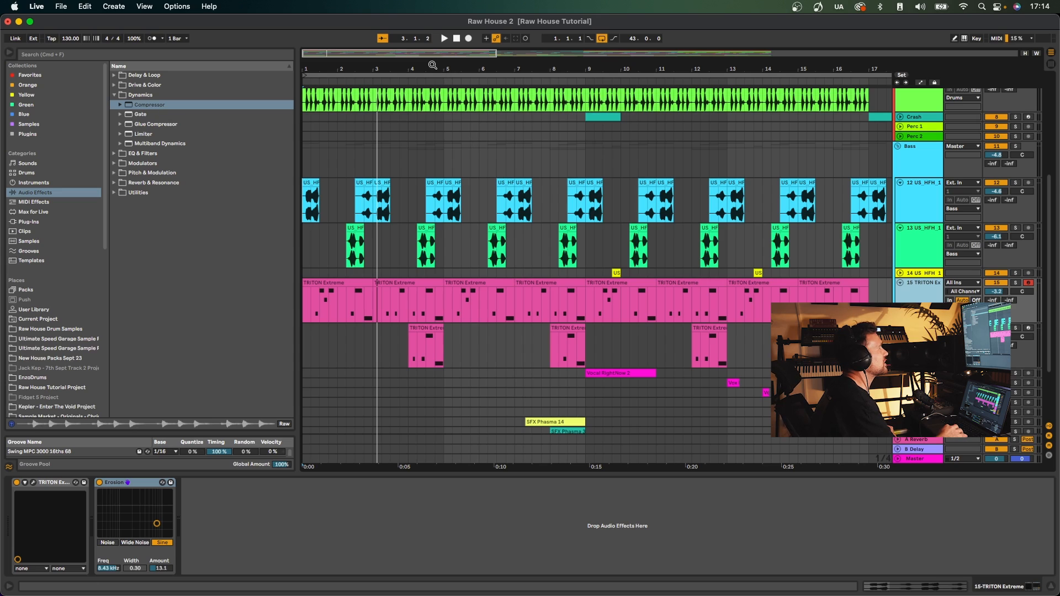
Solo the drum fill loop on track 14 and play its clip just before bar 14
key("minus")
left_click(917, 156)
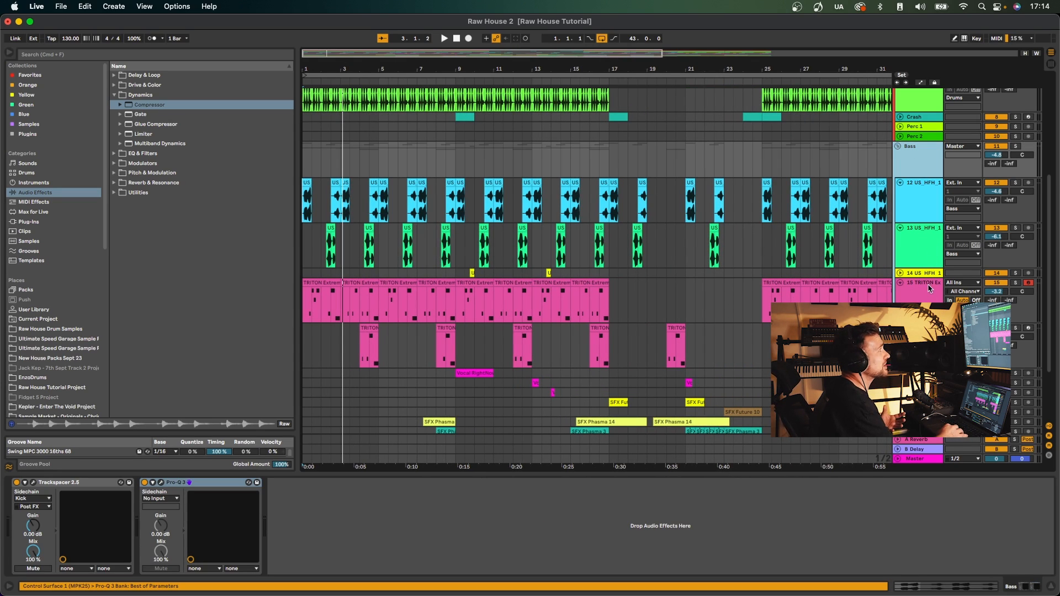
left_click(1015, 273)
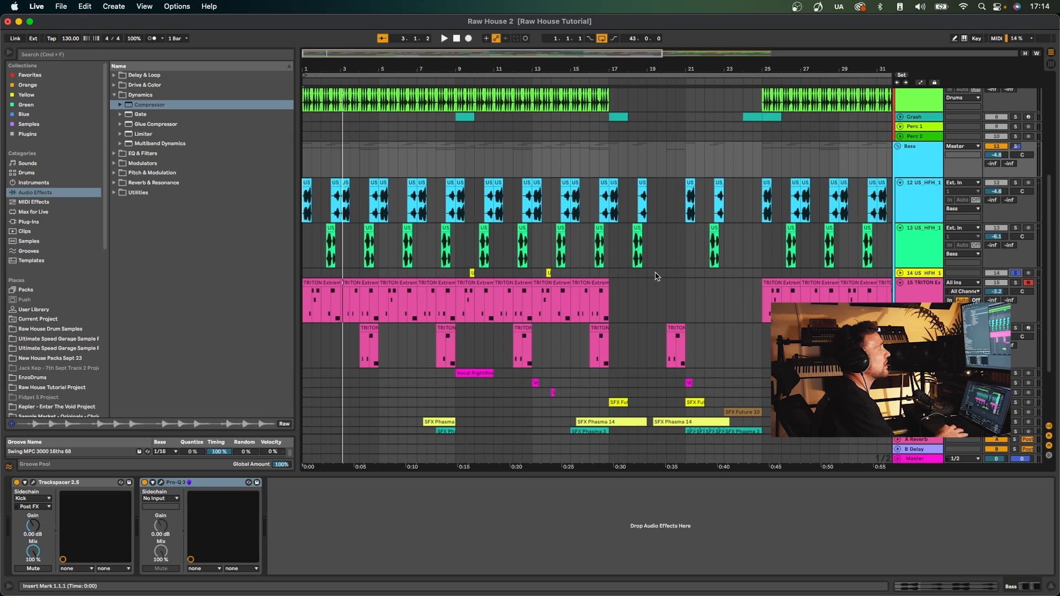
left_click(478, 274)
left_click(548, 272)
key("space")
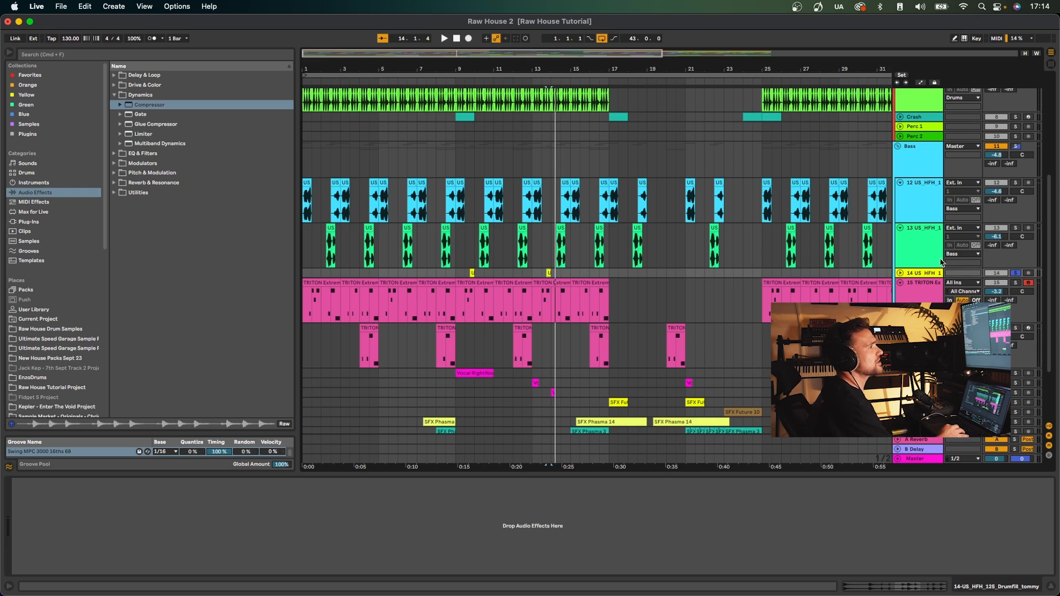
Add an Auto Filter from the EQ & Filters audio effects to the drum fill loop on track 14
left_click(923, 266)
left_click(919, 271)
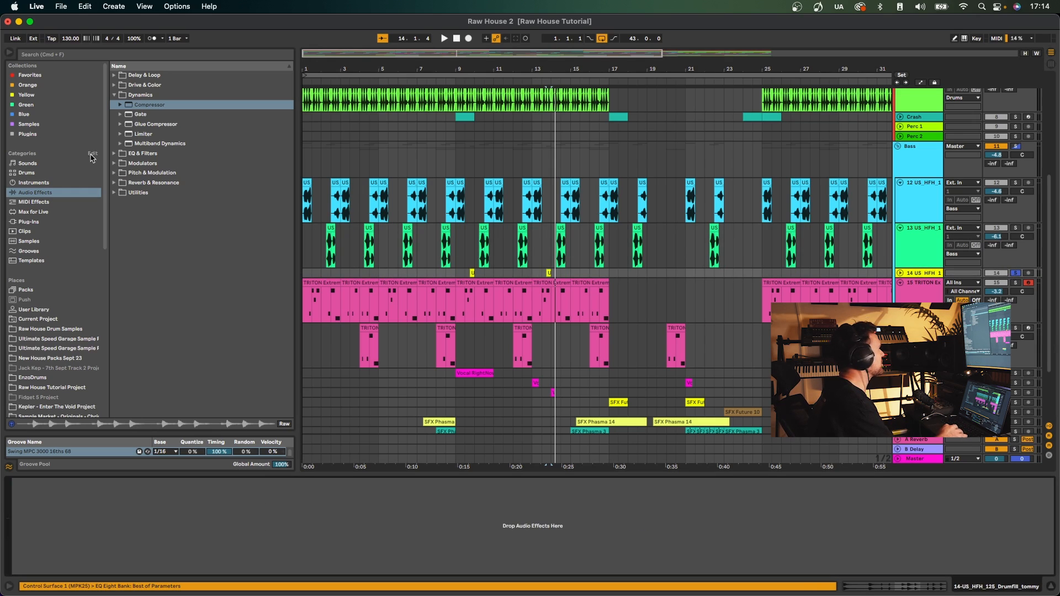
left_click(33, 181)
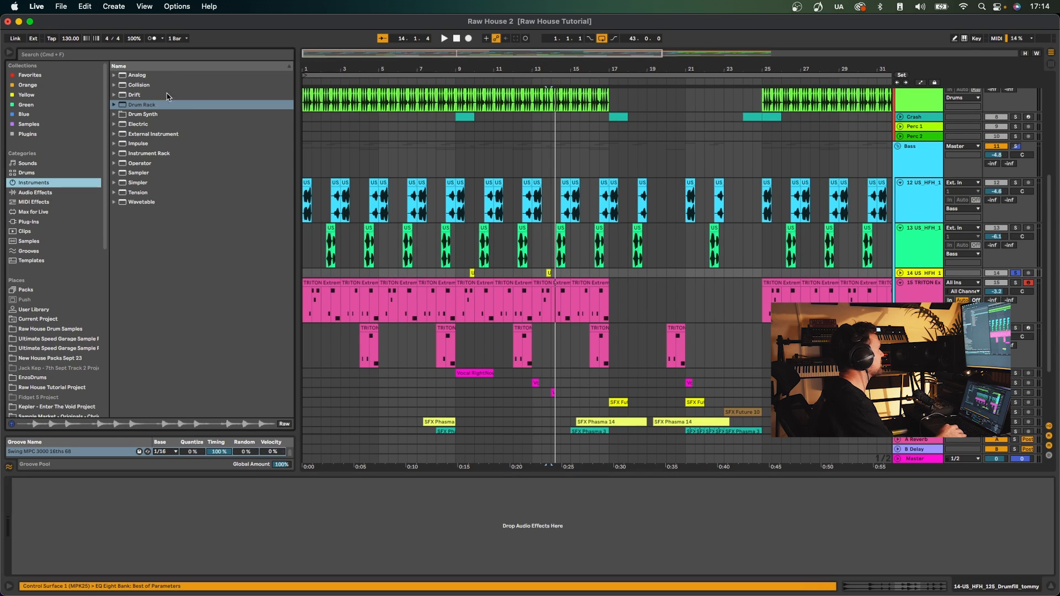
left_click(37, 193)
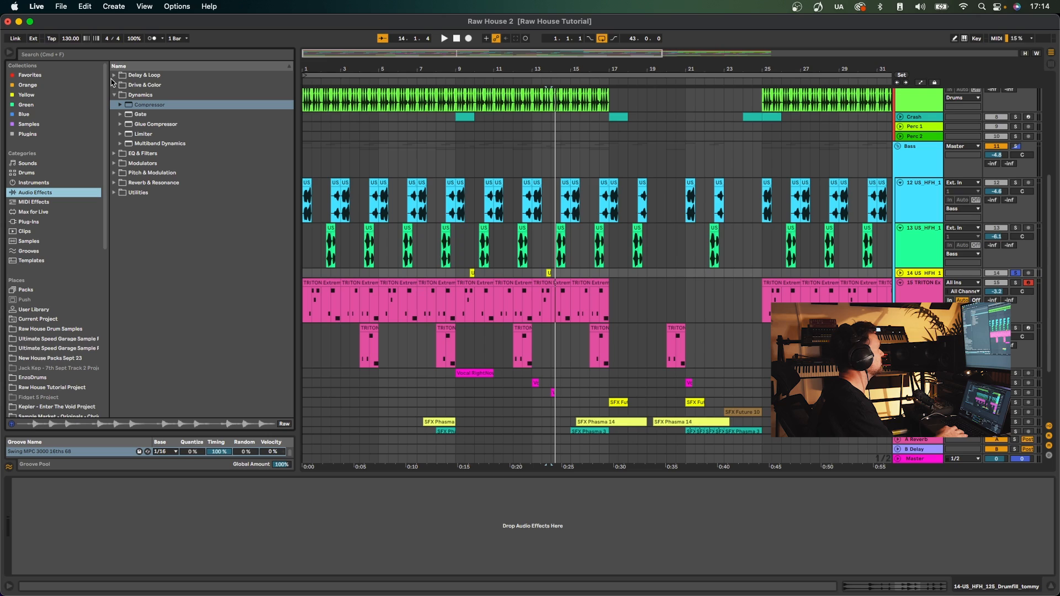
left_click(114, 154)
double_click(146, 115)
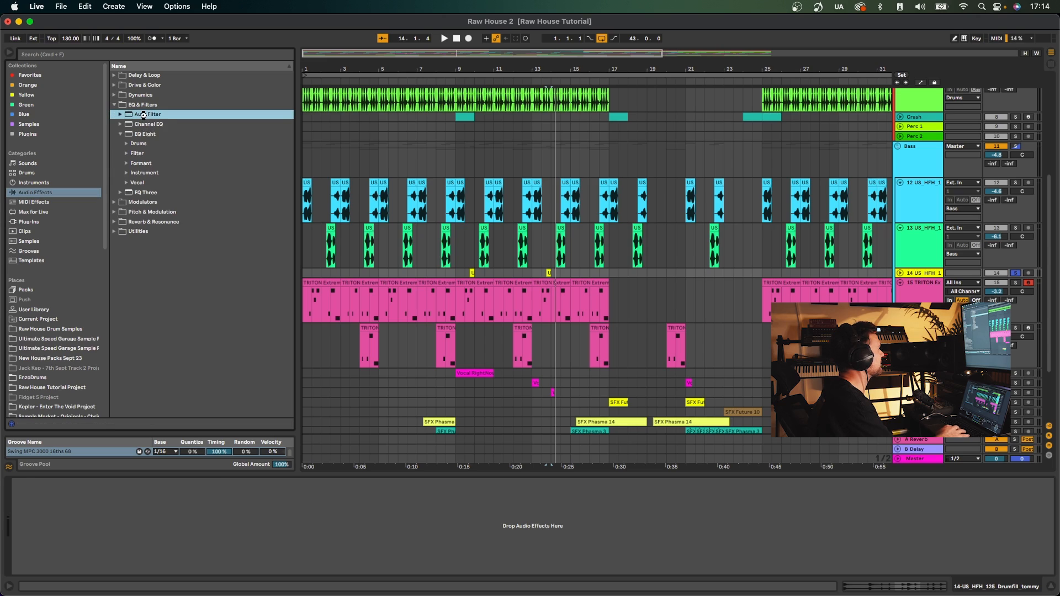
While auditioning the fill, set the Auto Filter's frequency to 658 Hz and resonance to 49%, and sync its LFO to beats with amount 19.5
key("space")
left_click_drag(129, 521, 92, 522)
key("space")
left_click(210, 539)
key("space")
key("space")
left_click_drag(188, 509, 188, 444)
key("space")
key("space")
key("space")
key("space")
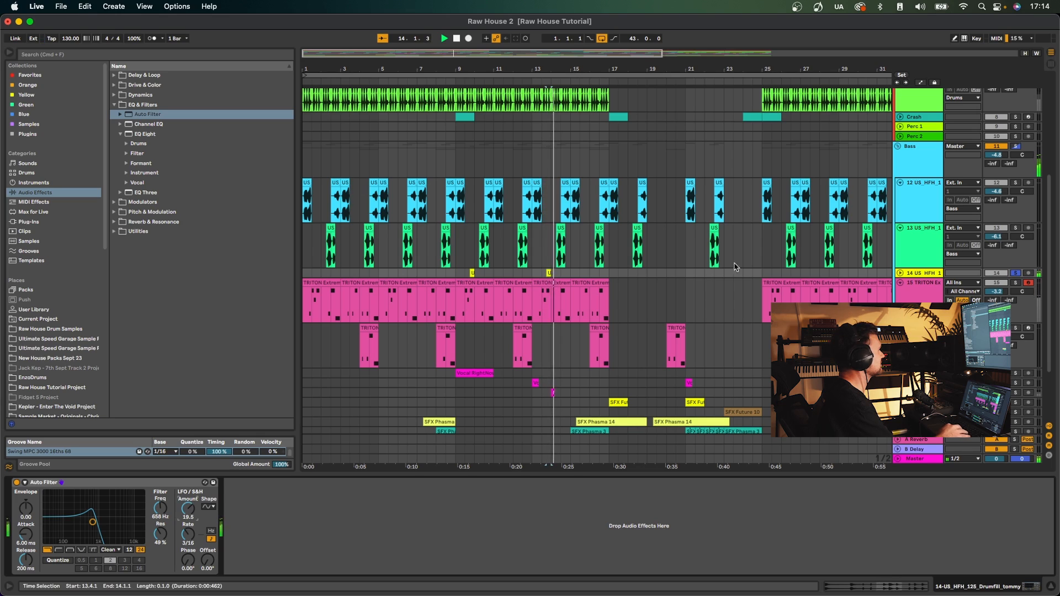
Unsolo track 14, unfold it, and set its volume to -5.1 dB while playing the full mix
left_click(1015, 273)
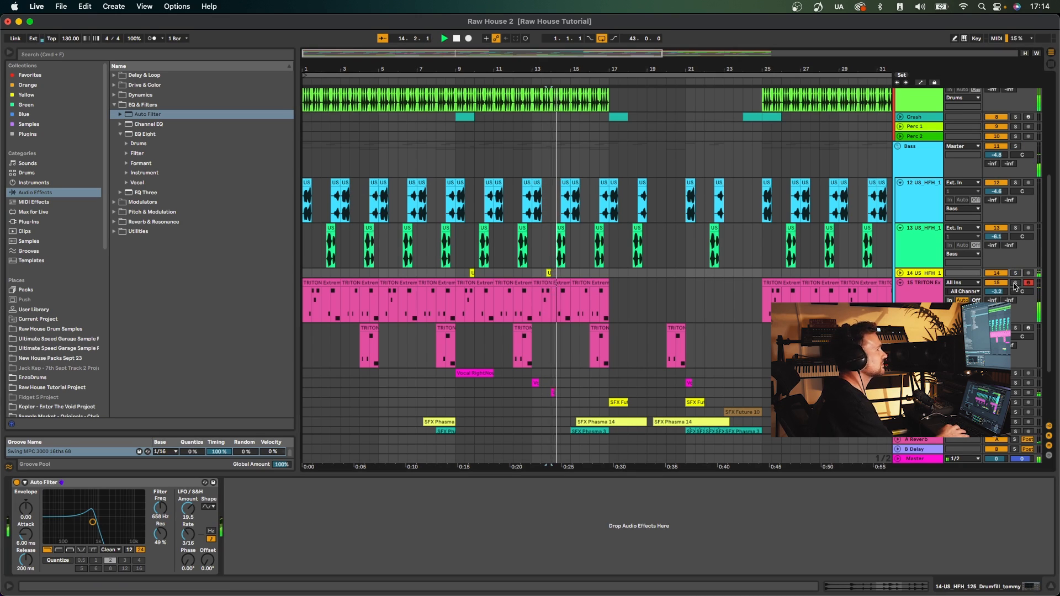
left_click(900, 274)
left_click(996, 282)
key("space")
key("space")
left_click_drag(997, 282, 996, 268)
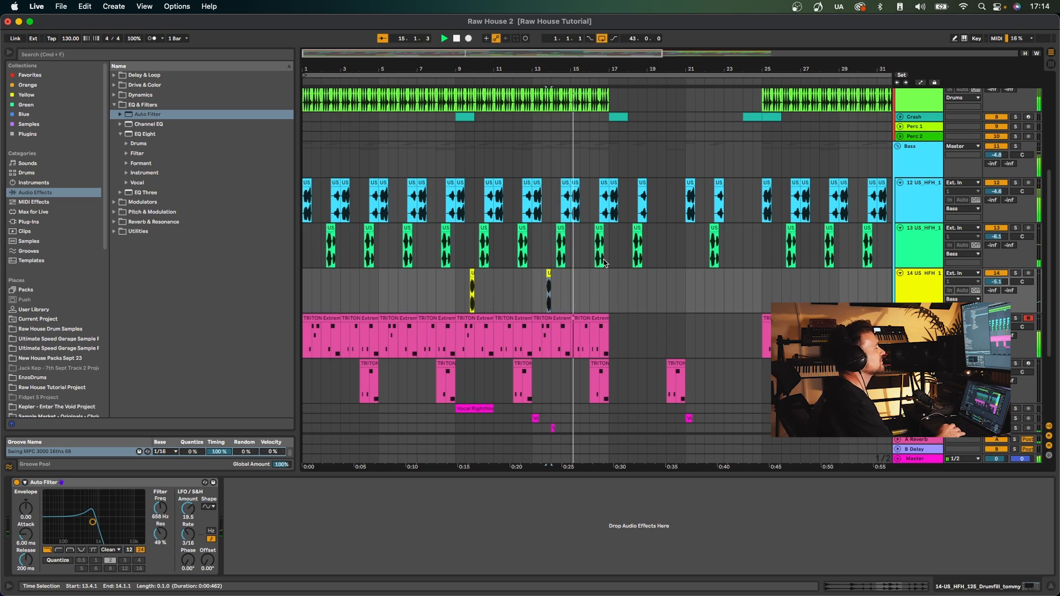
Review the fill's placement across the arrangement and fold tracks 12 to 16 in the Bass group
scroll(604, 262, "down", 3)
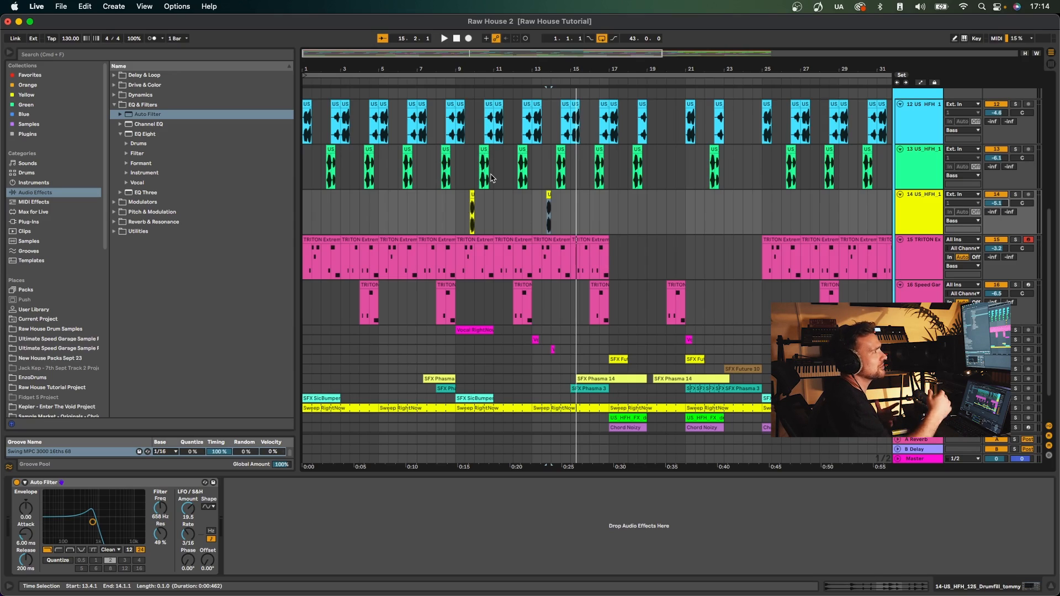
left_click_drag(456, 65, 456, 43)
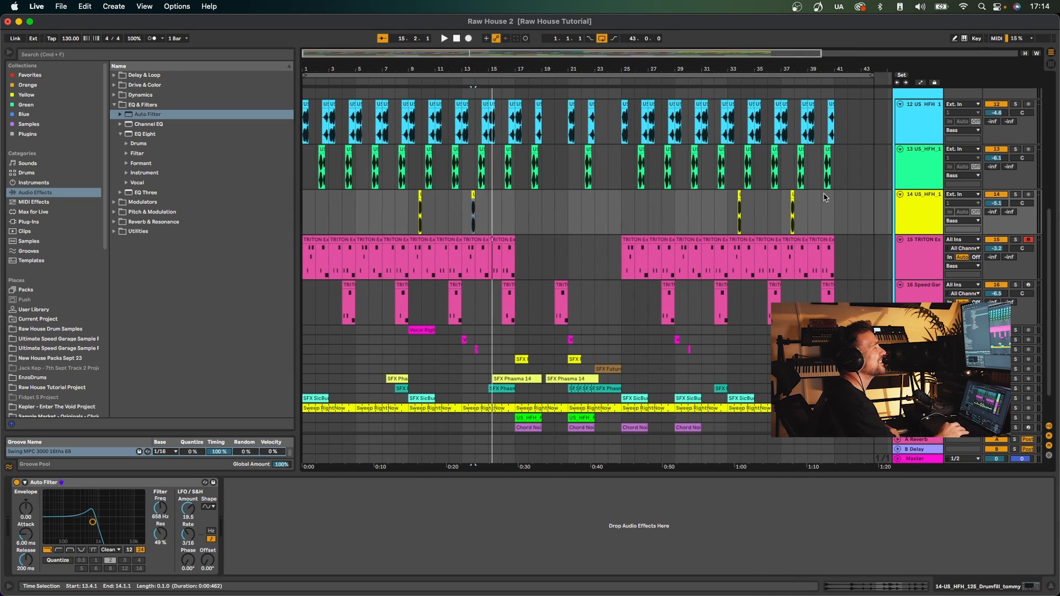
left_click(900, 195)
left_click(900, 149)
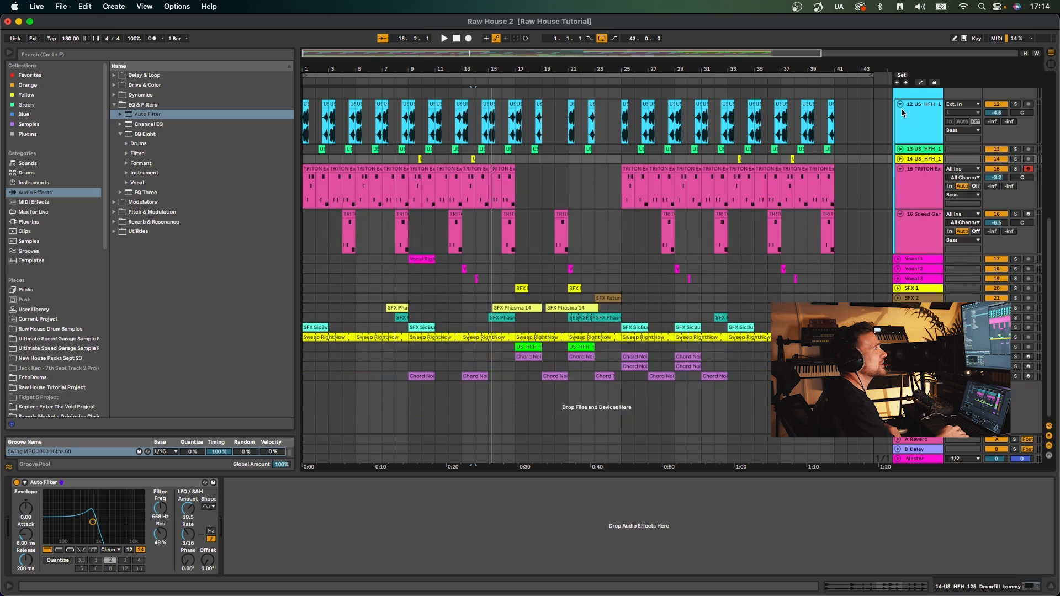
left_click(900, 103)
left_click(899, 134)
left_click(900, 143)
scroll(949, 142, "up", 3)
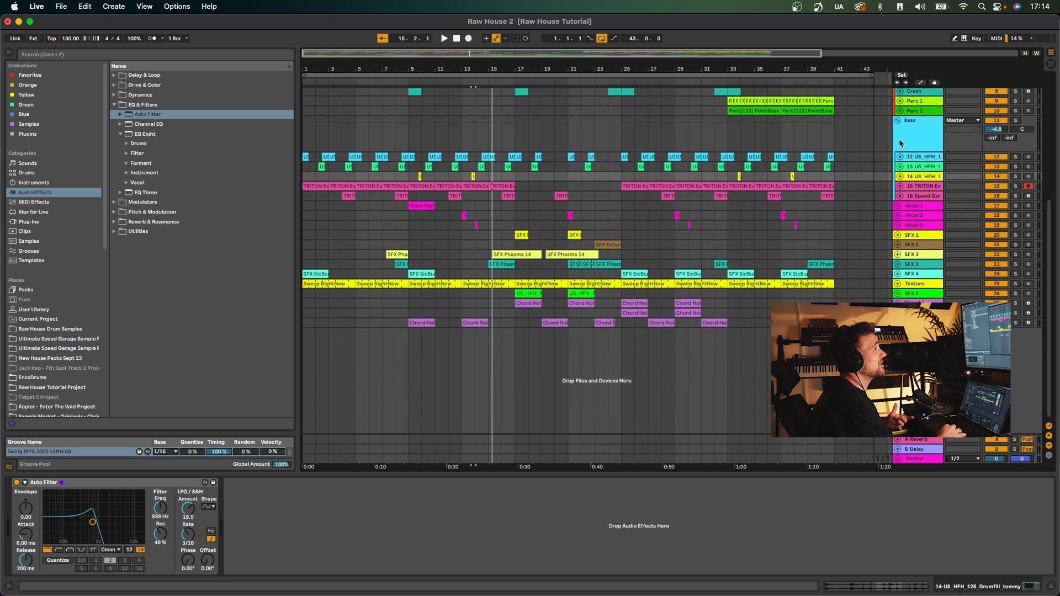
Open the Bass group's Pro-Q 3, move its 72 dB/oct low cut to about 28.8 Hz, and close the plug-in window
left_click(917, 138)
left_click(230, 483)
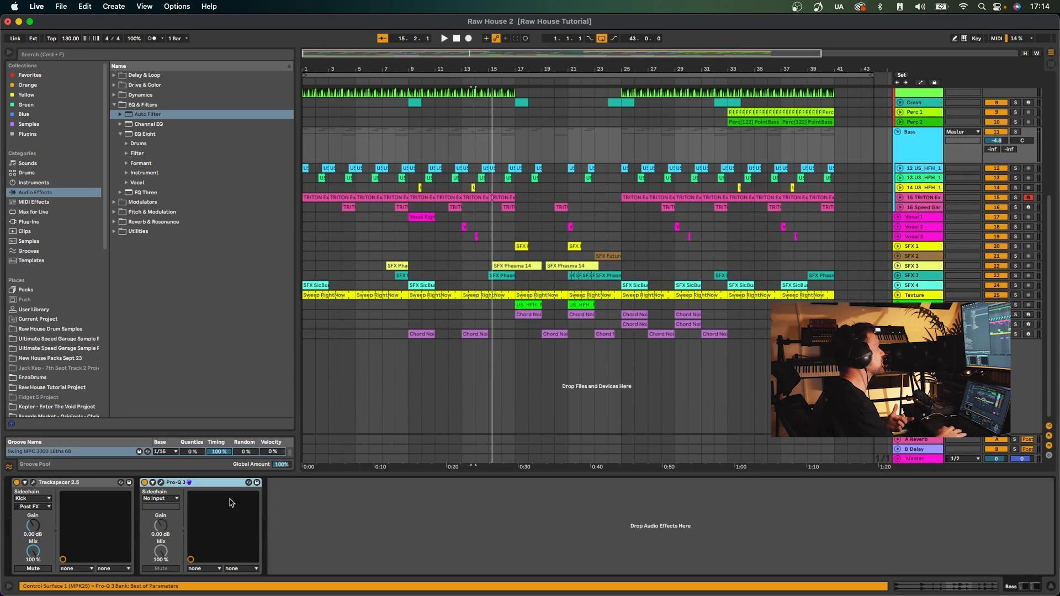
left_click(162, 483)
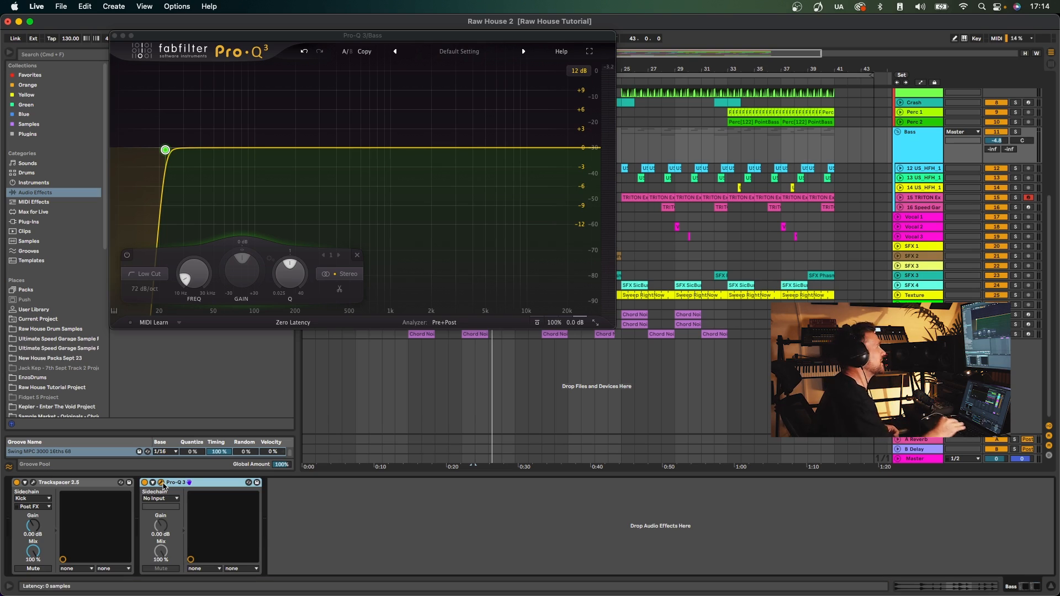
left_click(165, 150)
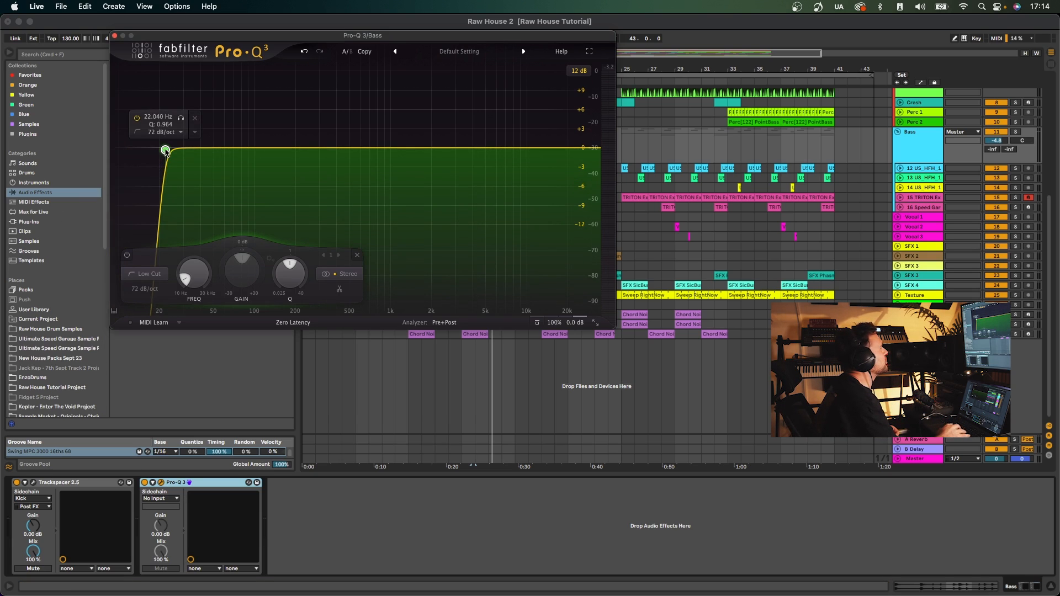
left_click(171, 150)
left_click_drag(167, 151, 181, 151)
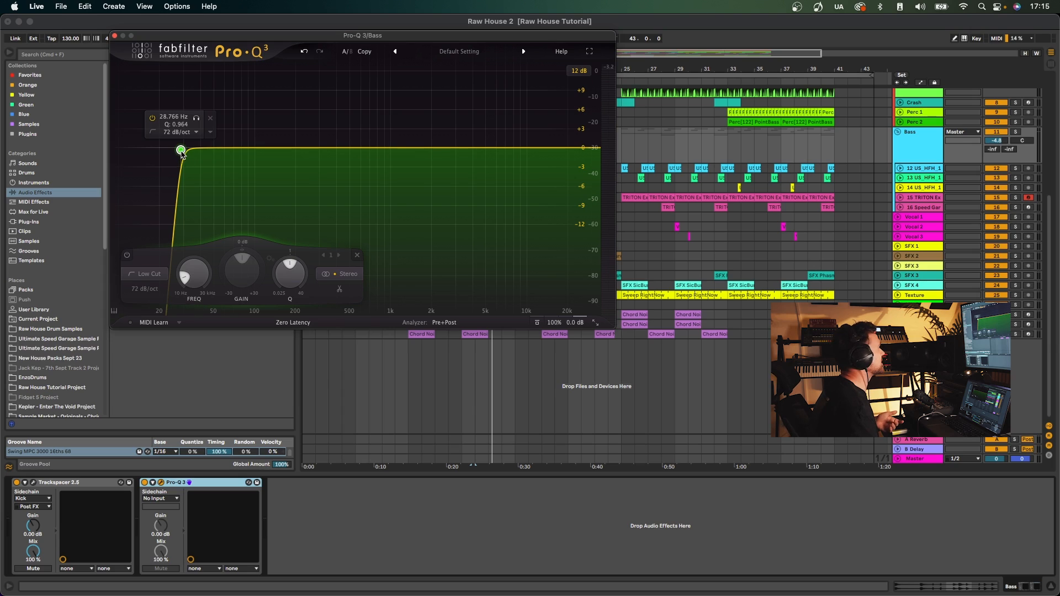
left_click(114, 36)
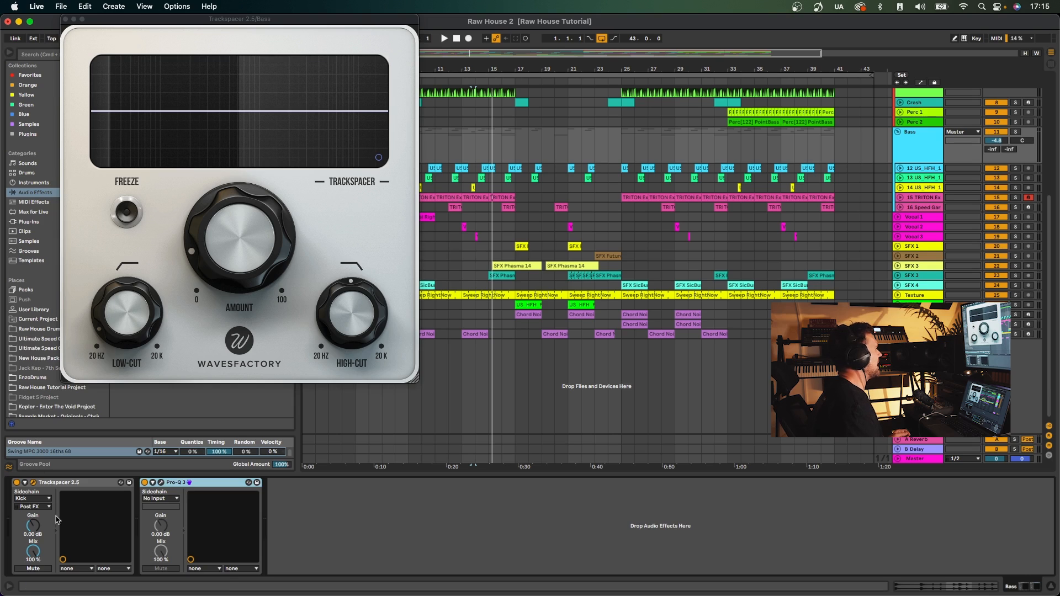
Play the Bass group and Kick soloed to examine Trackspacer's kick sidechain ducking, and close the plug-in window
key("space")
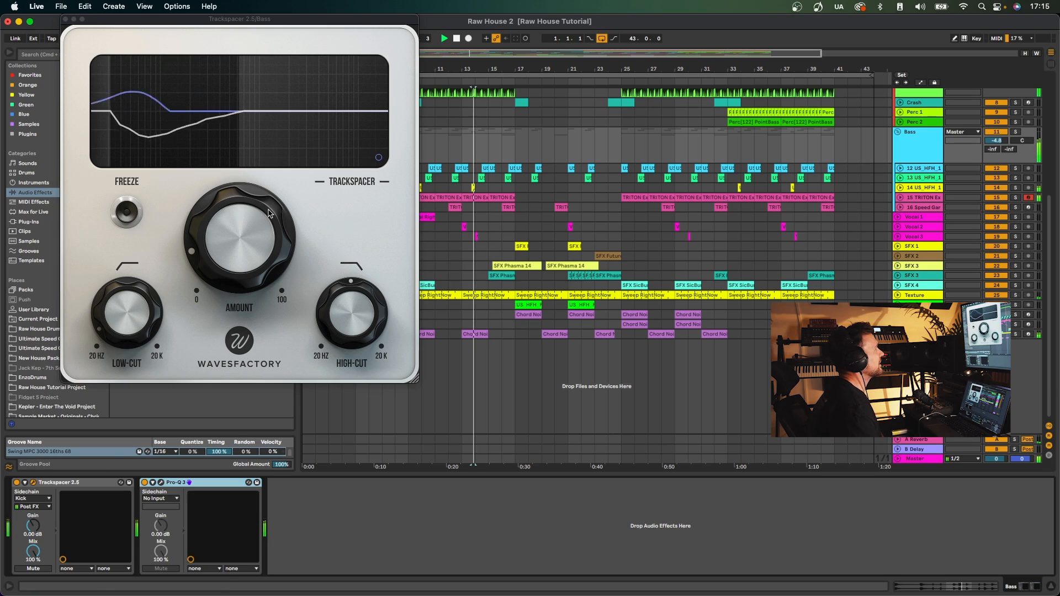
left_click(1015, 132)
scroll(1005, 139, "up", 5)
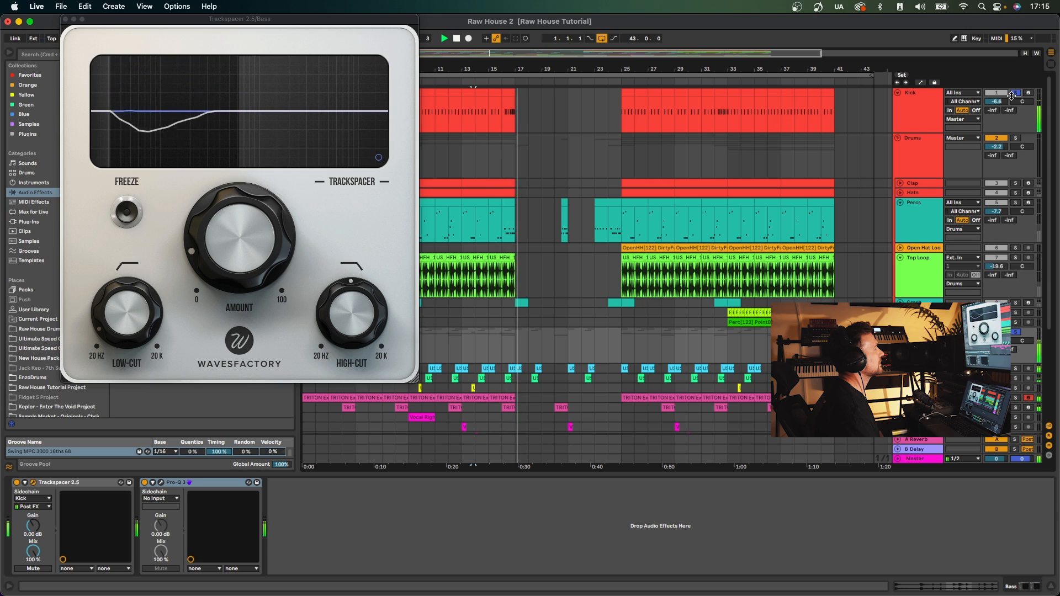
left_click(74, 23)
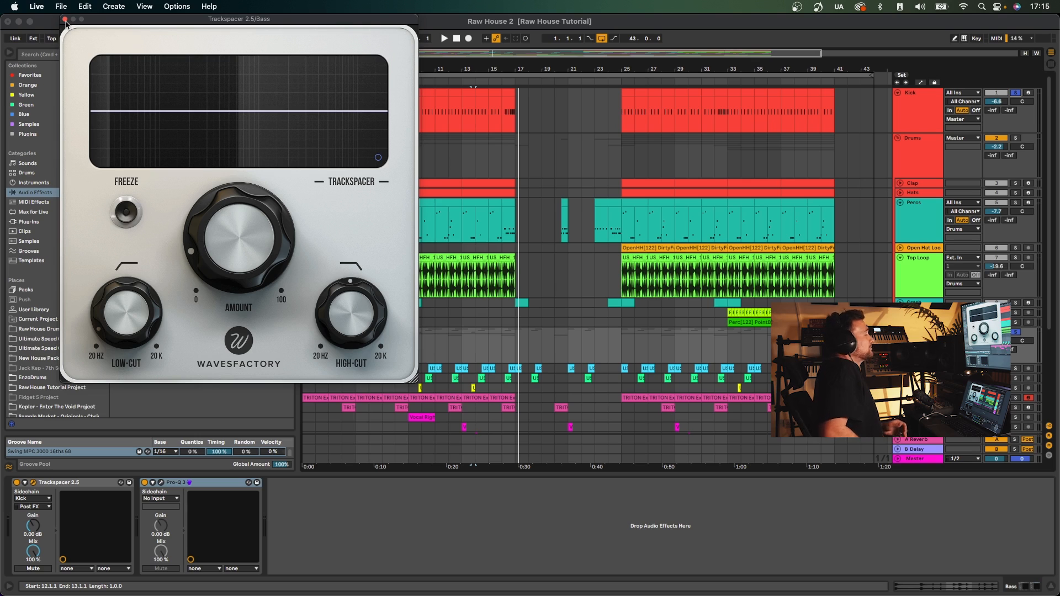
left_click(65, 20)
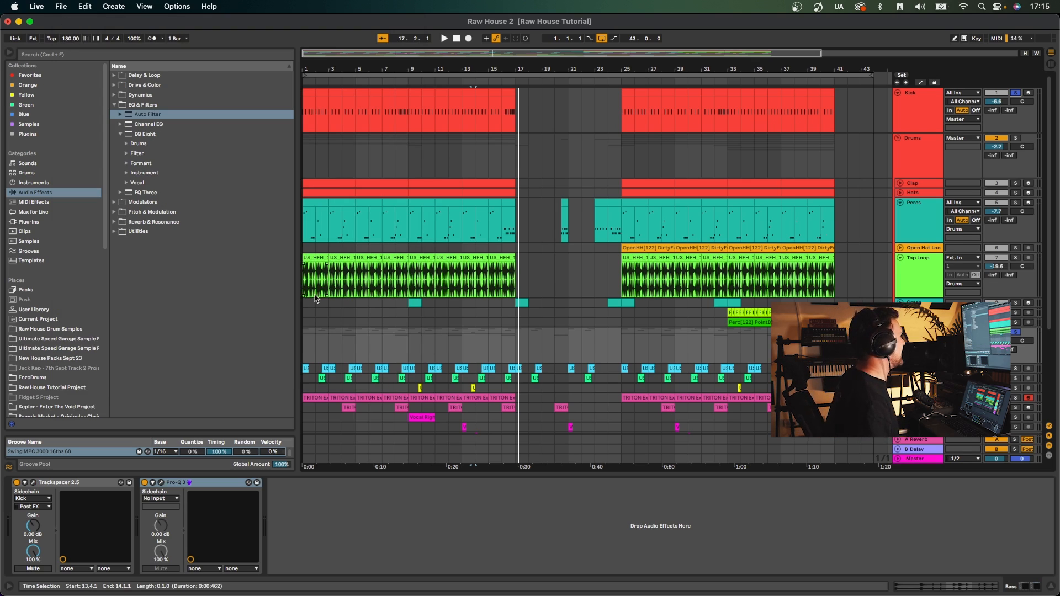
Solo all tracks from Vocal 1 down to Dirty Stab together
scroll(315, 299, "down", 5)
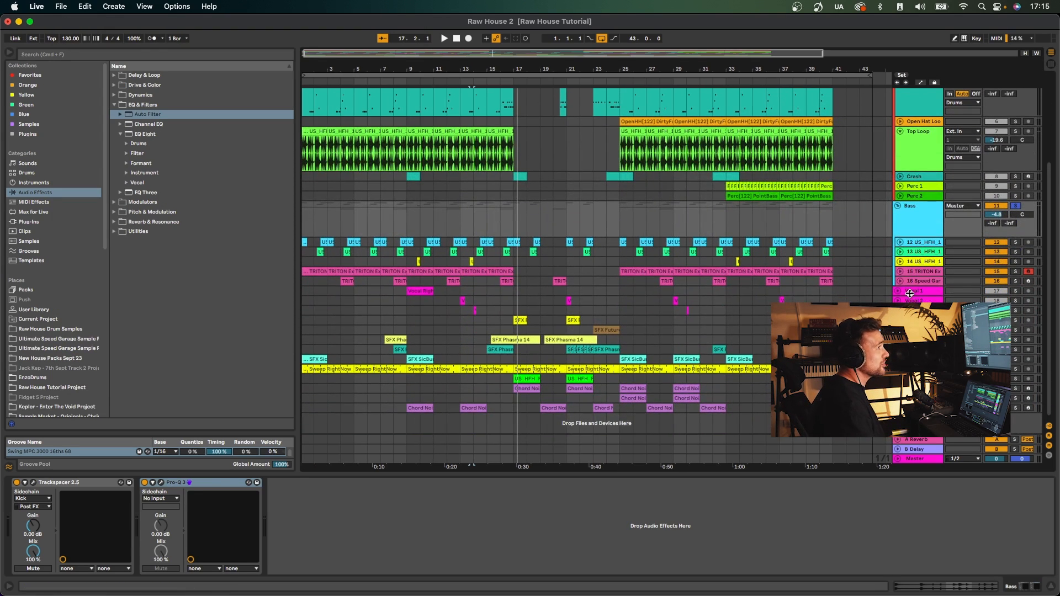
left_click(907, 290)
left_click(912, 408, "shift")
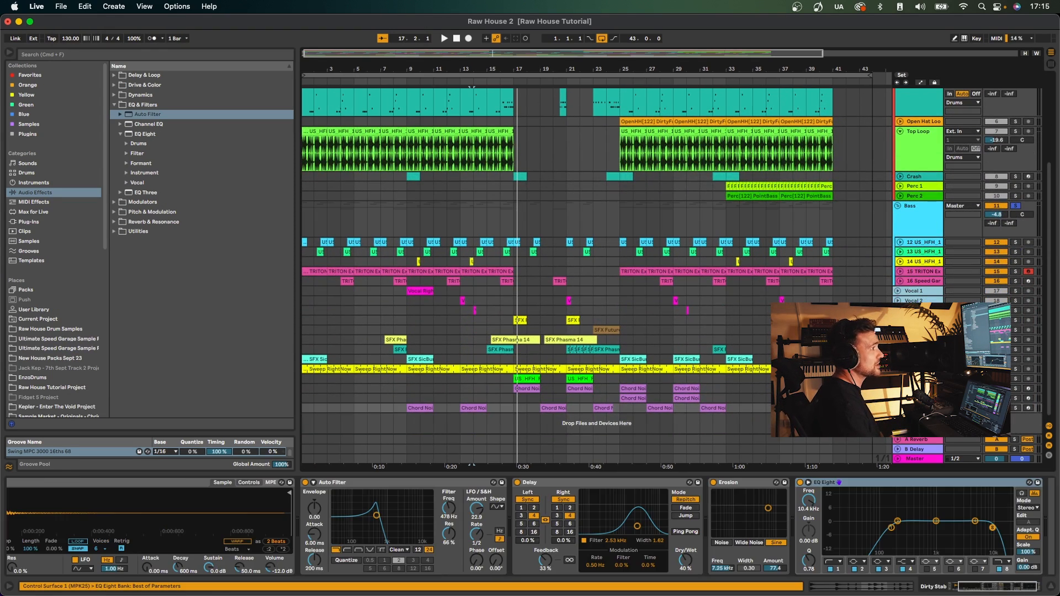
left_click(1016, 292)
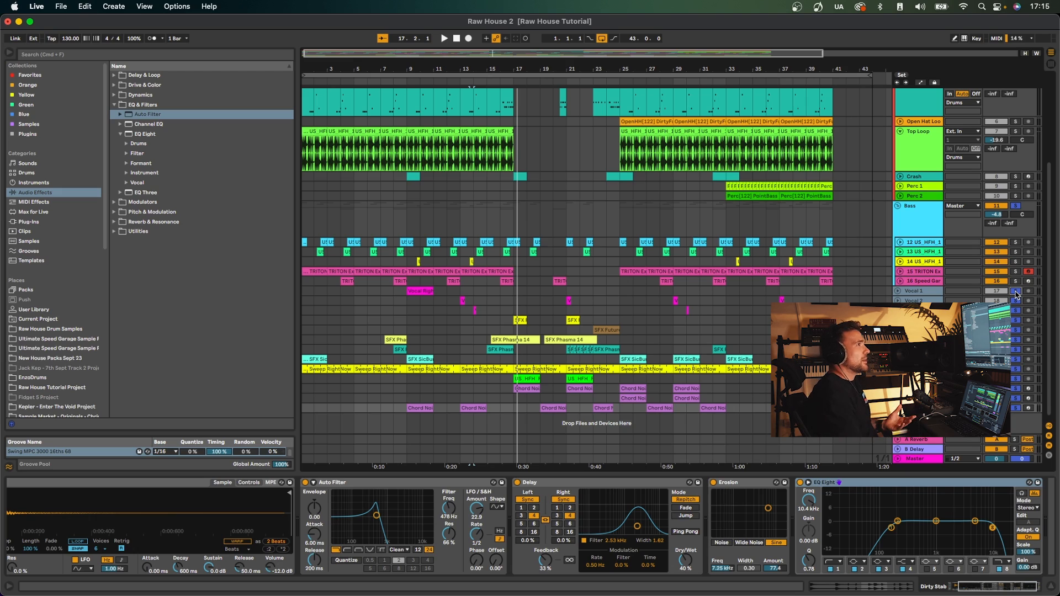
scroll(1009, 271, "down", 1)
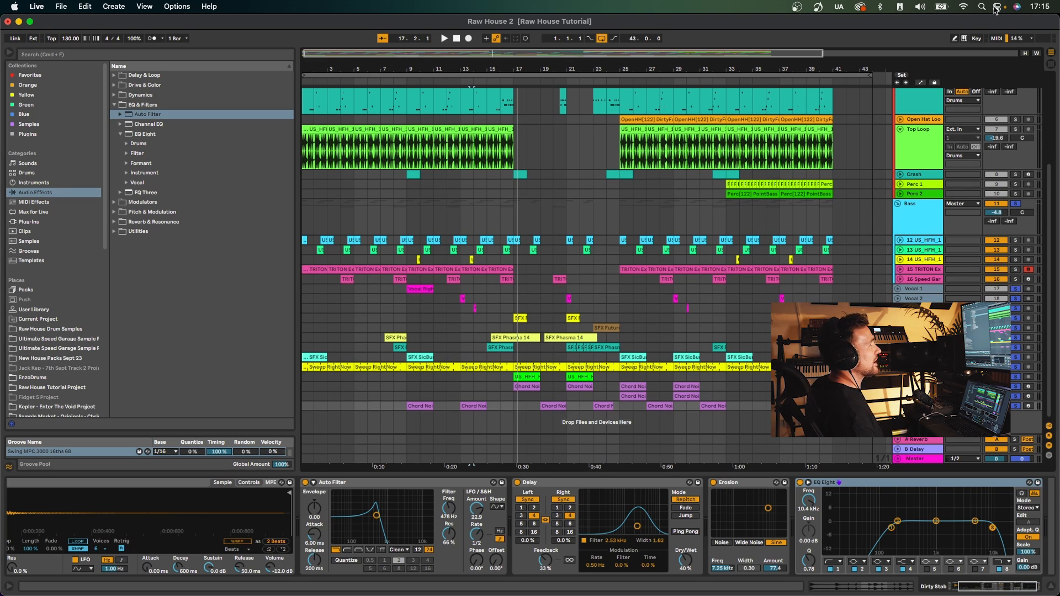
scroll(454, 294, "left", 1)
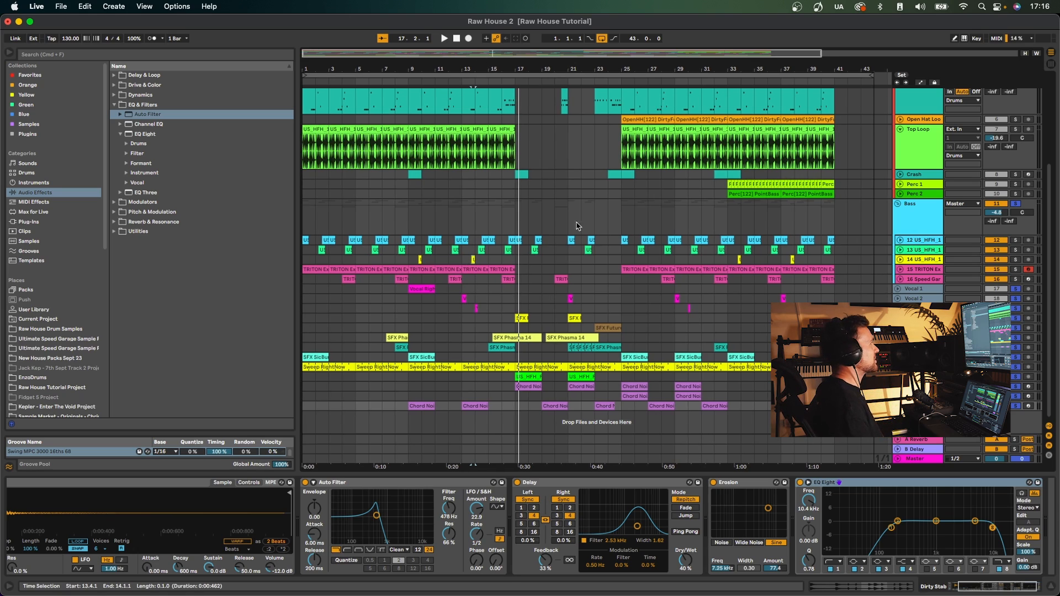
Play the soloed layers from bar 7, stop, and take the Bass group out of the solo
left_click(382, 299)
key("space")
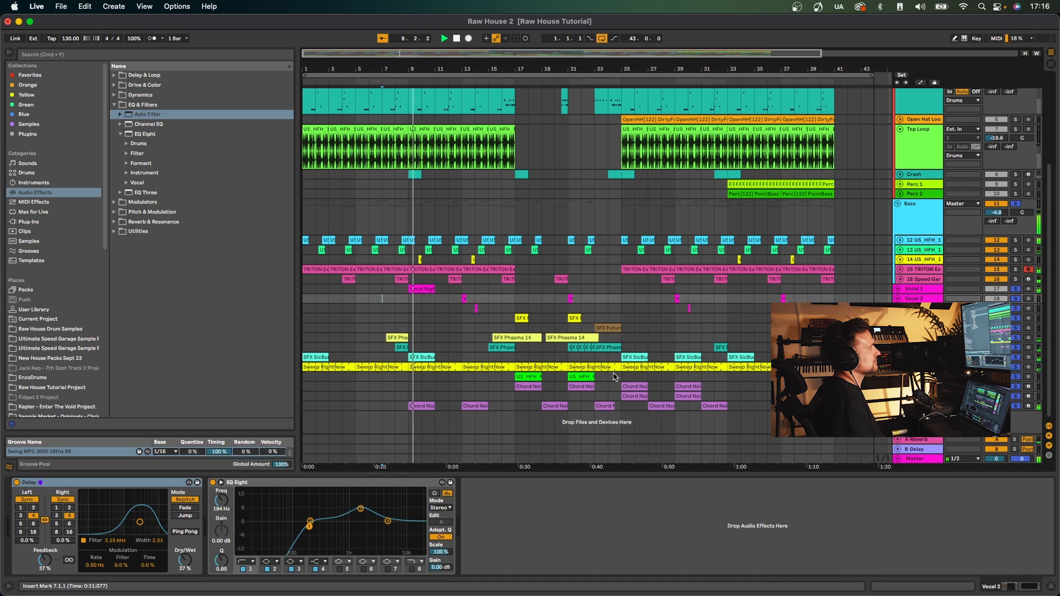
key("space")
scroll(1009, 84, "up", 5)
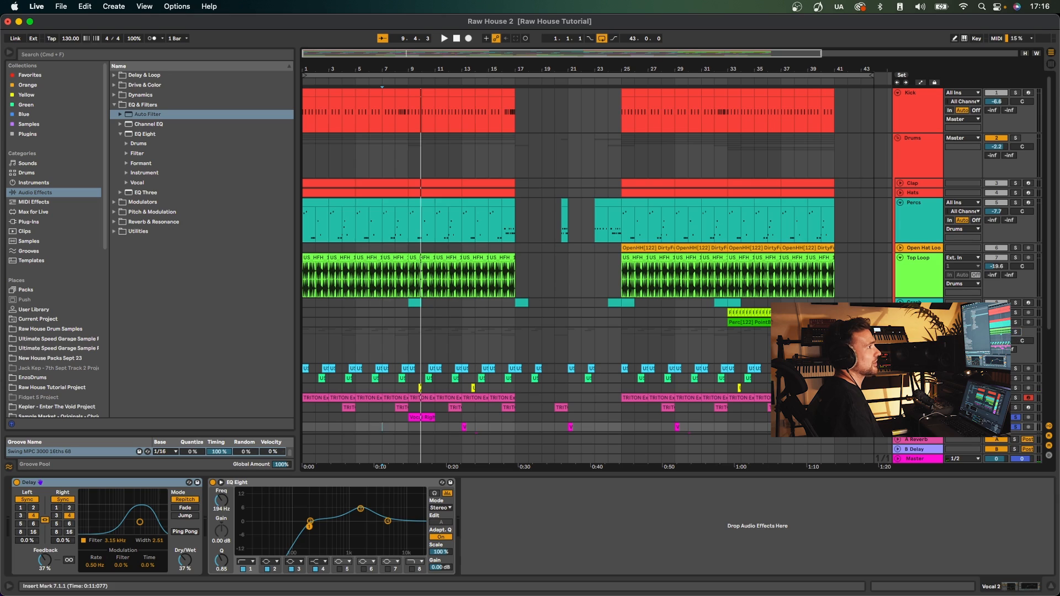
scroll(490, 359, "down", 5)
Play the soloed vocal, SFX, texture and chord layers from around bar 7 through to about bar 33
left_click(395, 335)
key("space")
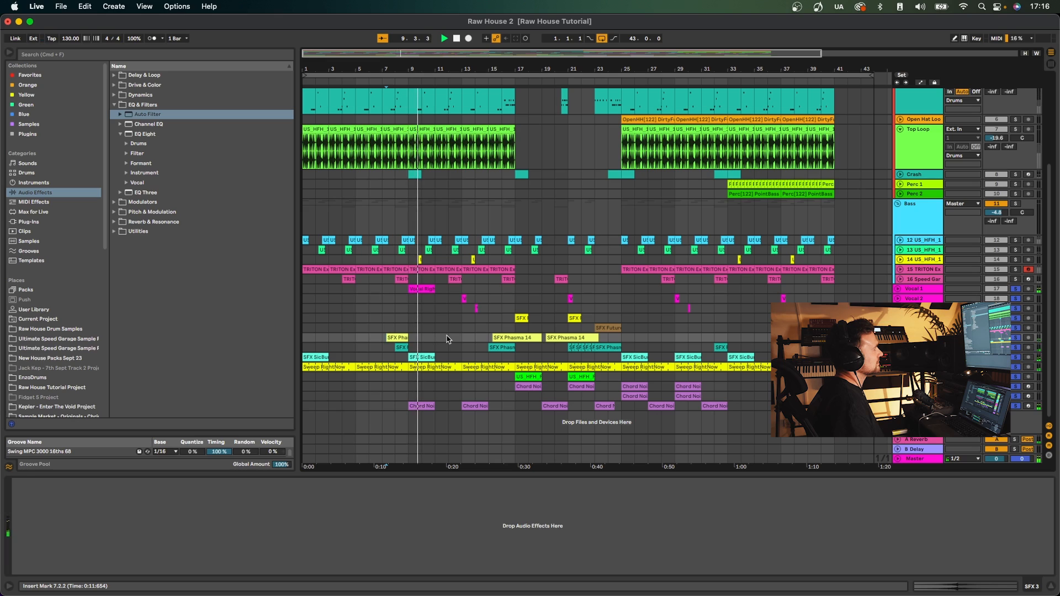
scroll(446, 336, "right", 1)
scroll(447, 339, "right", 3)
scroll(446, 338, "right", 5)
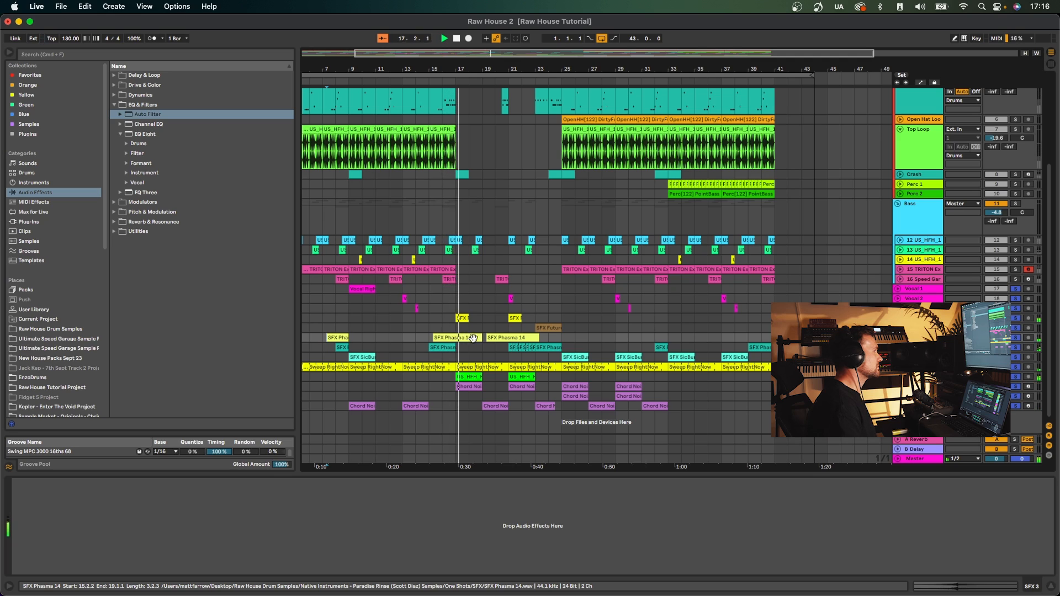
scroll(483, 340, "right", 2)
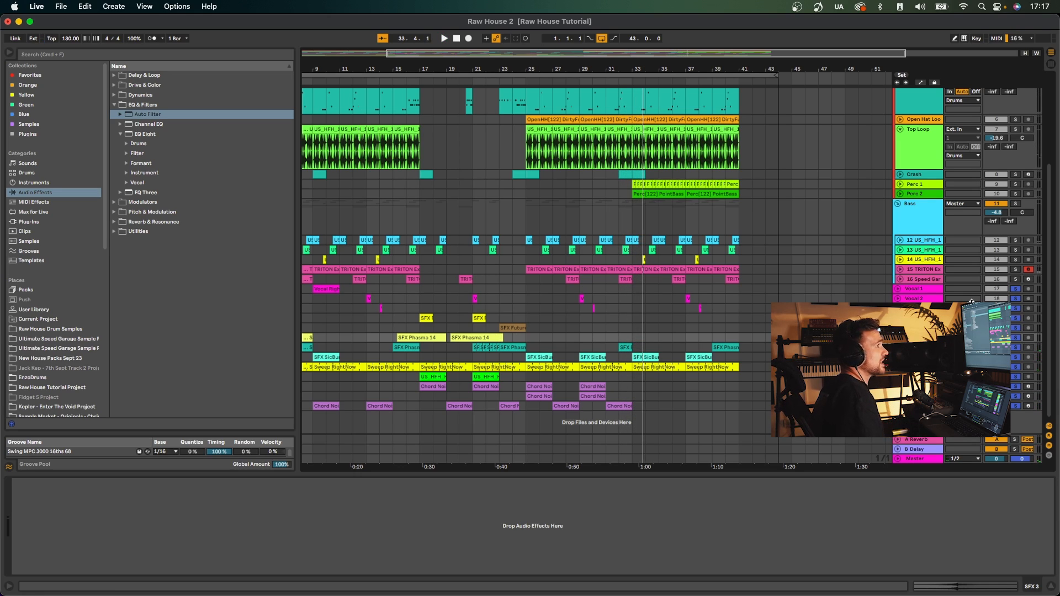
Unsolo the tracks from Vocal 1 down to Dirty Stab, select them all, and mute them together
scroll(924, 295, "up", 1)
left_click(1017, 293)
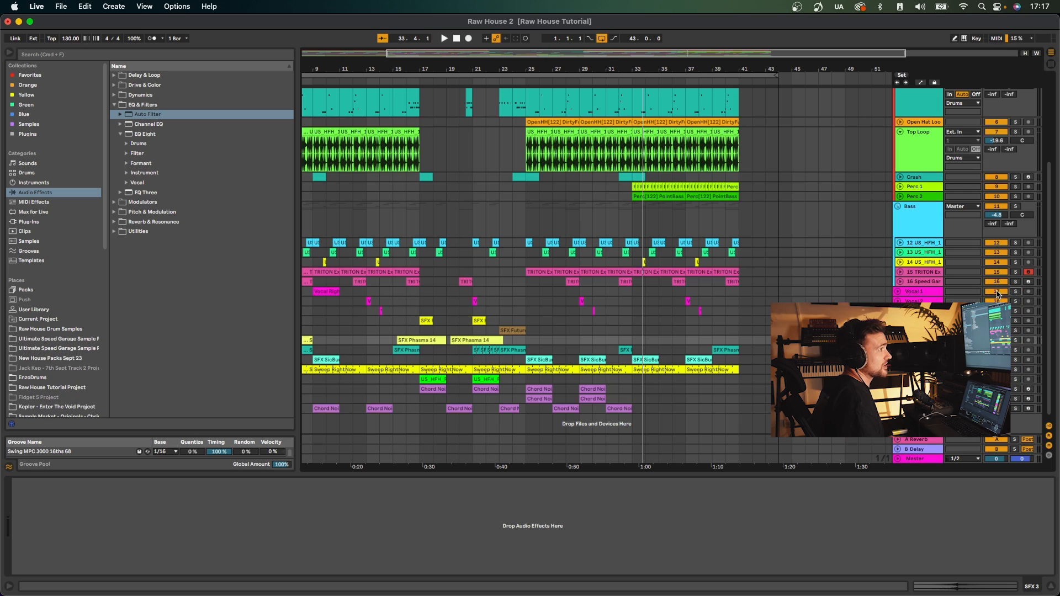
left_click(927, 296)
left_click(923, 409, "shift")
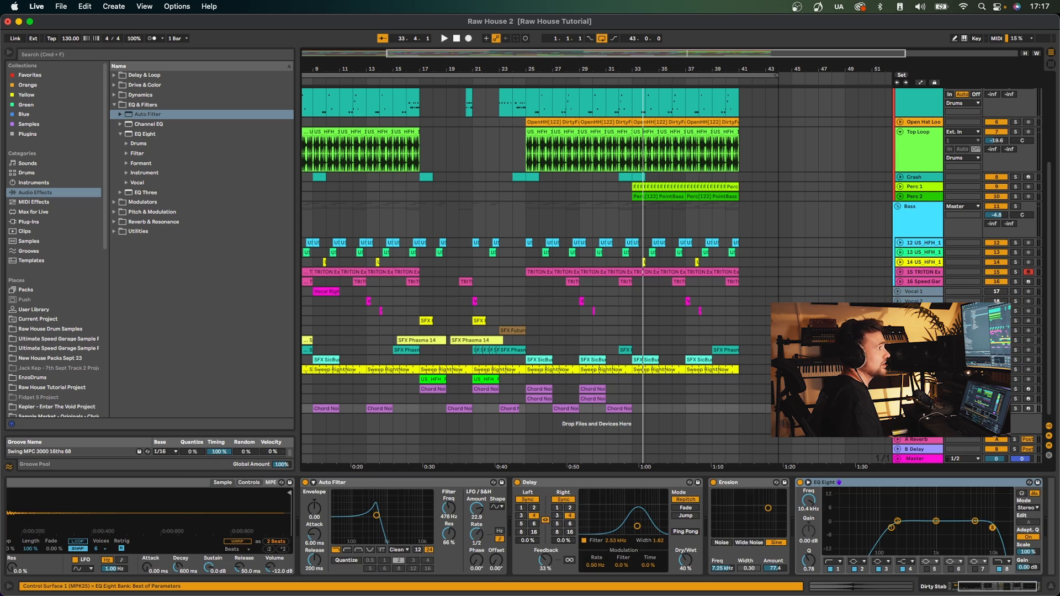
Play the arrangement with the vocal-to-stab layers muted from bar 1, then continue from bar 16
scroll(499, 91, "left", 5)
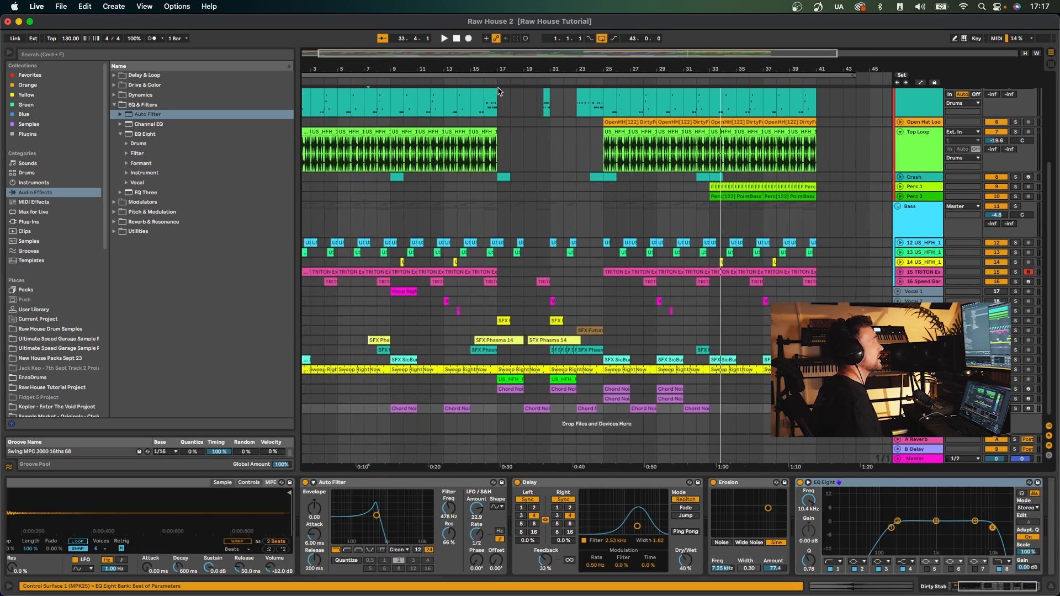
left_click(457, 38)
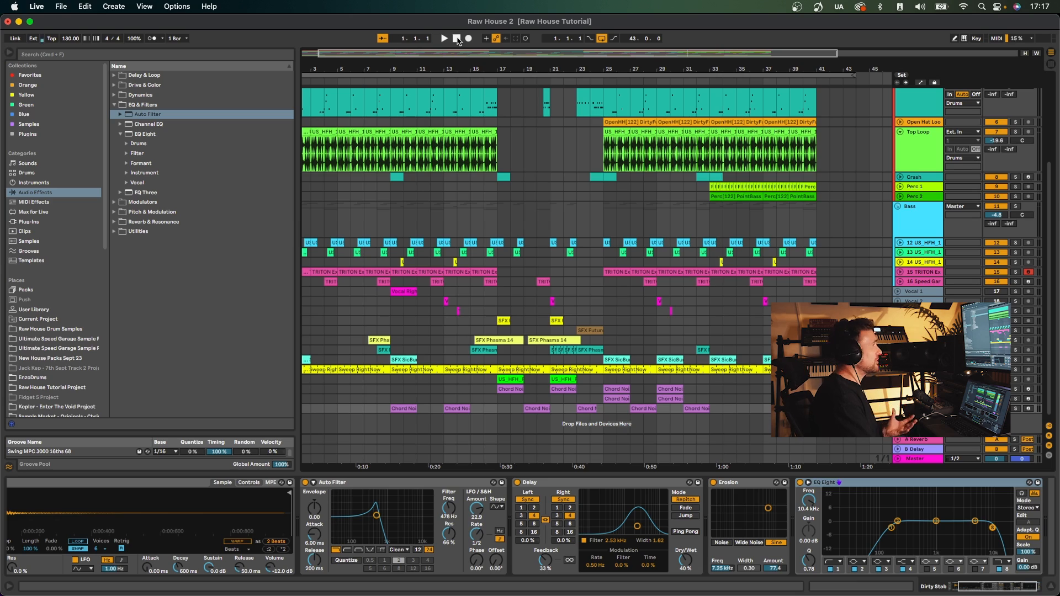
key("space")
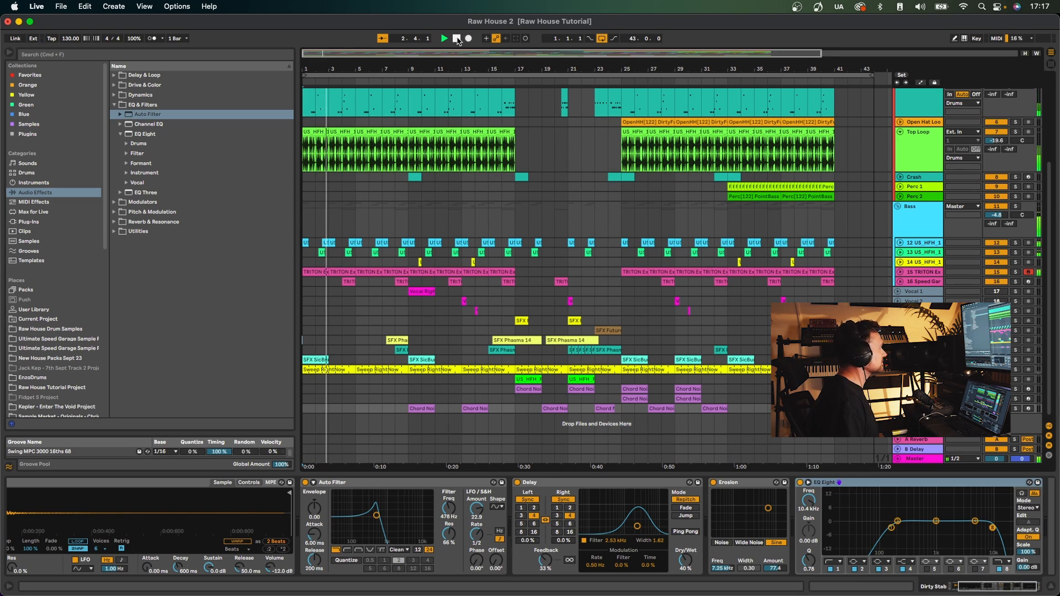
key("space")
left_click(500, 302)
key("space")
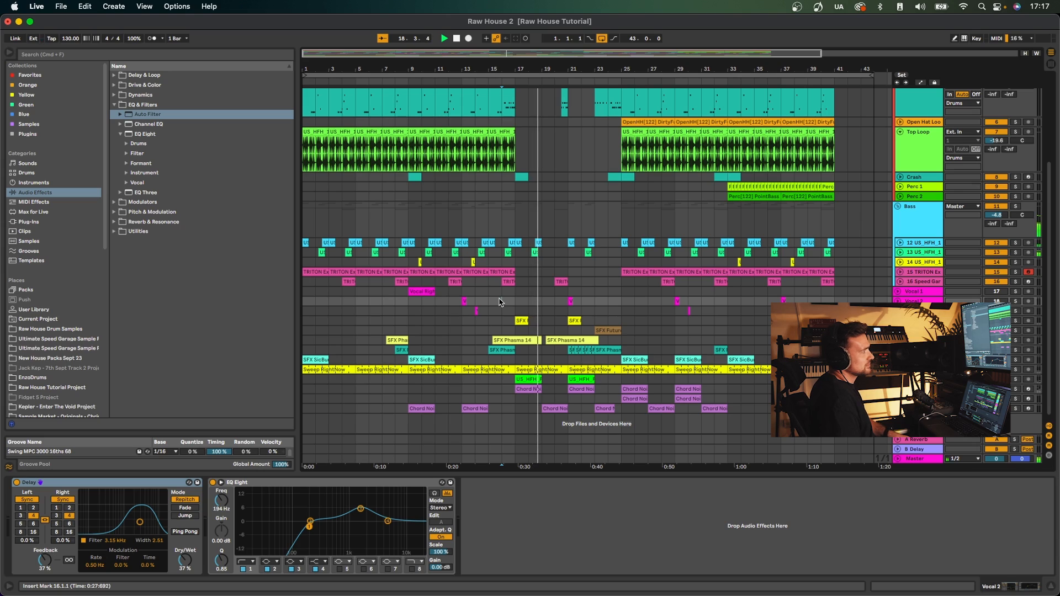
Select all tracks from Vocal 1 down to Dirty Stab and unmute them together
left_click(924, 294)
left_click(921, 409)
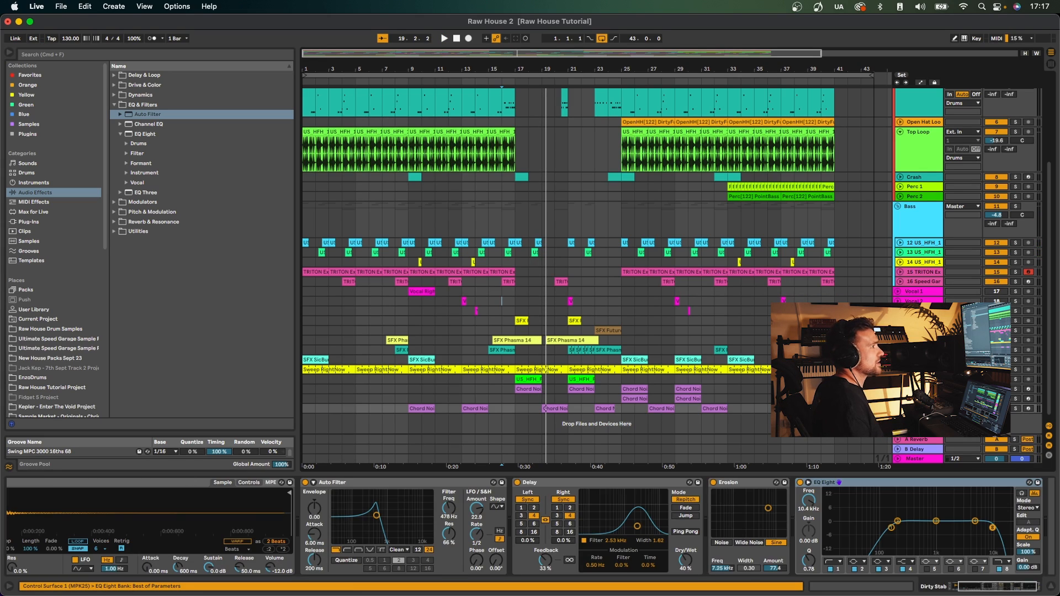
left_click(928, 294)
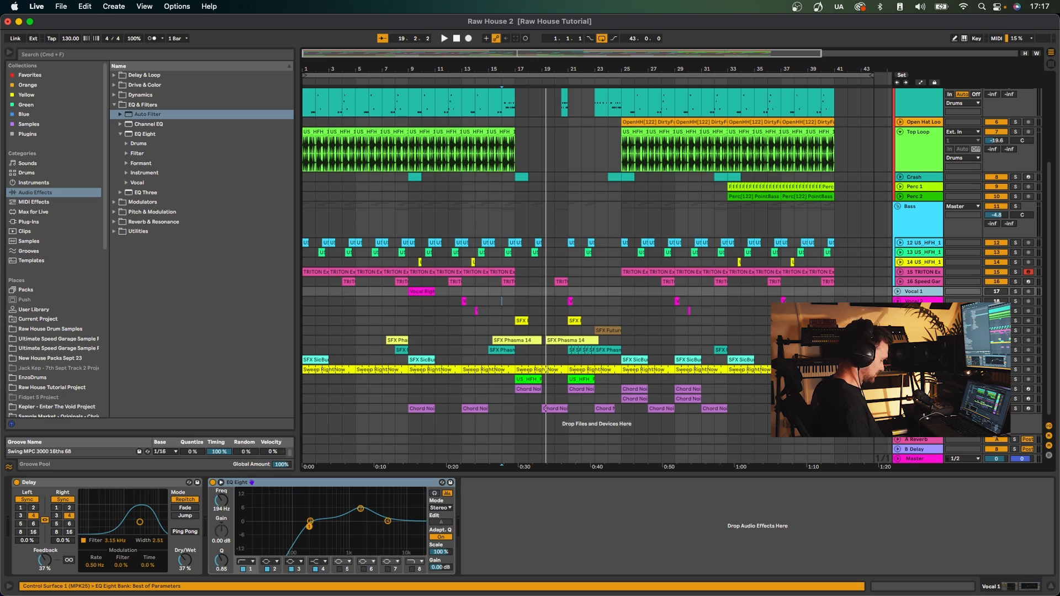
left_click(921, 409)
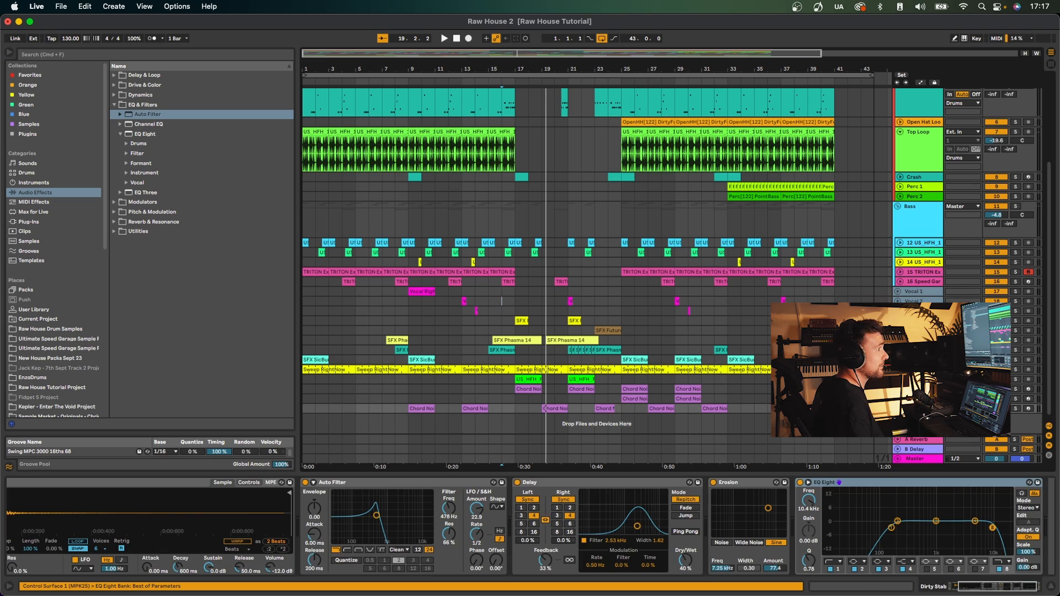
left_click(642, 432)
Solo the Texture track and play its Sweep RightNow clip from bar 1, then stop playback
left_click(342, 369)
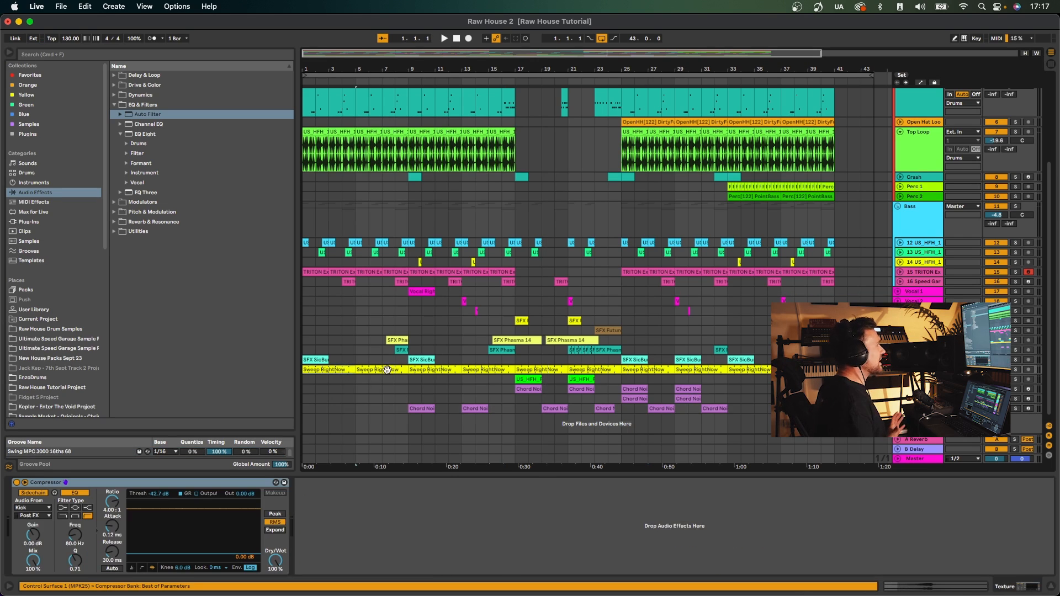
left_click(1015, 370)
key("space")
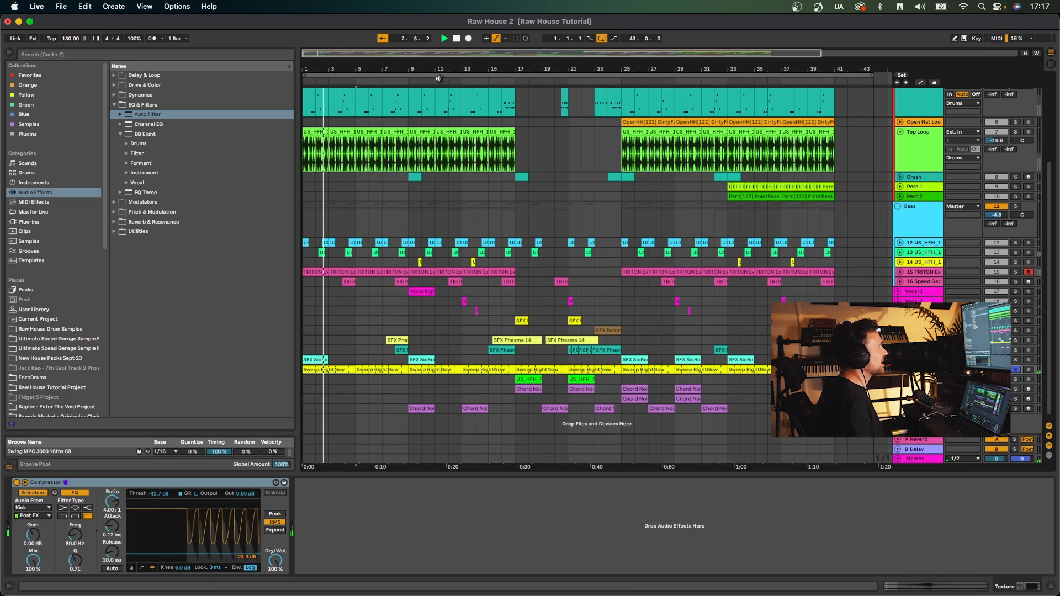
key("minus")
key("space")
Copy a Sweep RightNow clip to bar 45, turn off its loop, extend its end to 3.1.1 and play the full sweep
left_click_drag(658, 369, 757, 368)
double_click(757, 369)
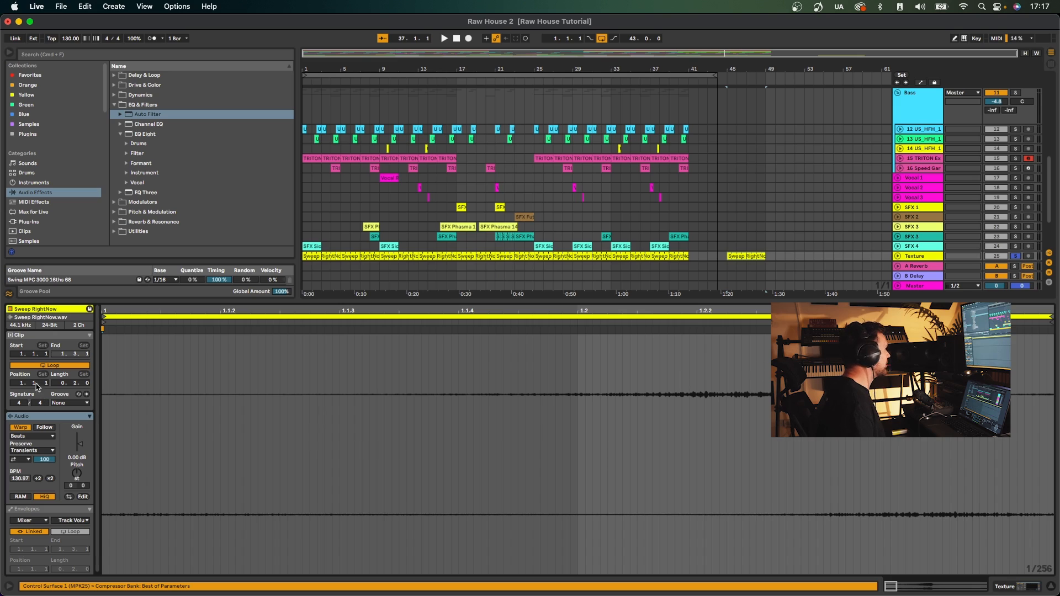
left_click(53, 365)
key("minus")
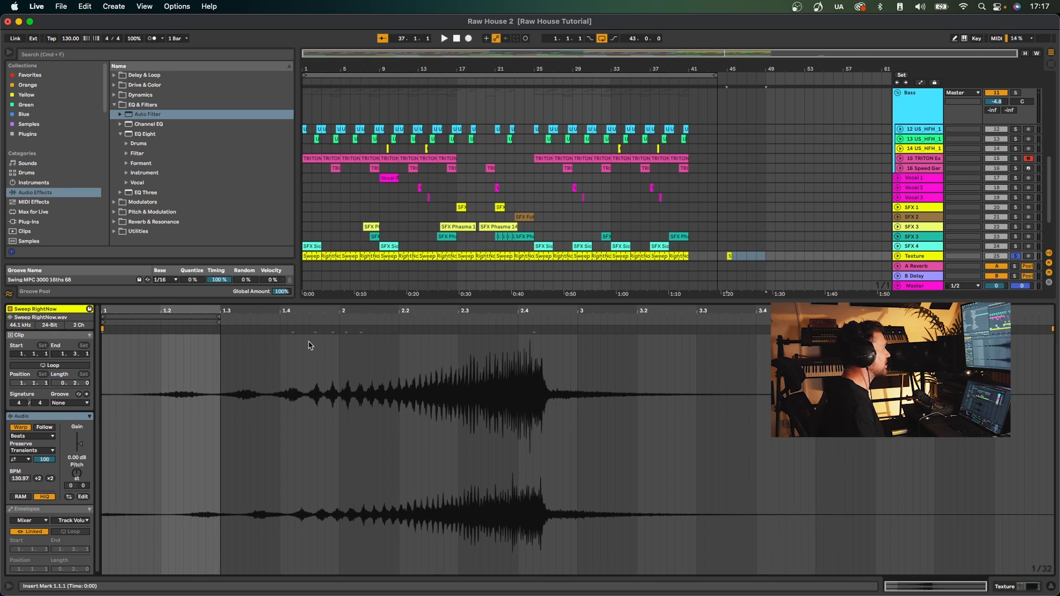
left_click_drag(215, 315, 549, 323)
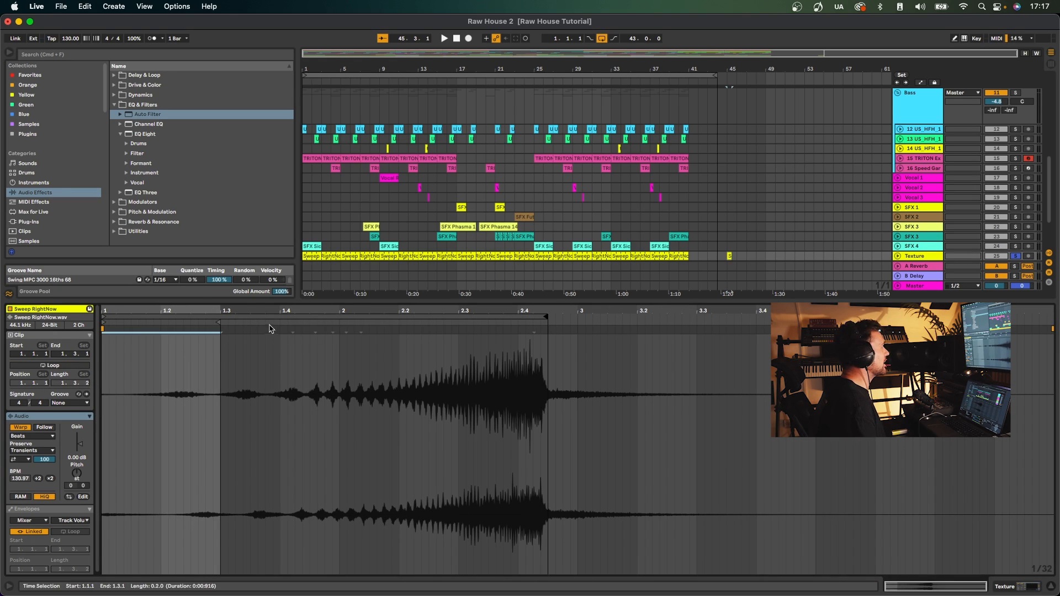
left_click_drag(213, 320, 578, 322)
key("space")
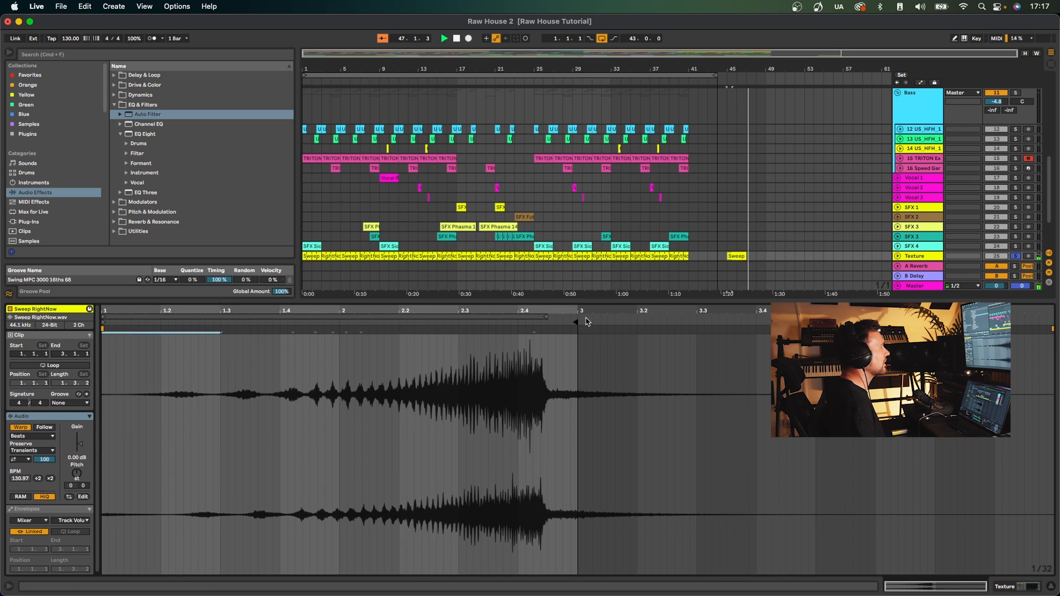
Return the copied sweep to a loop of length 0.2.0, extend the clip to bar 47 and play it
left_click_drag(574, 321, 219, 322)
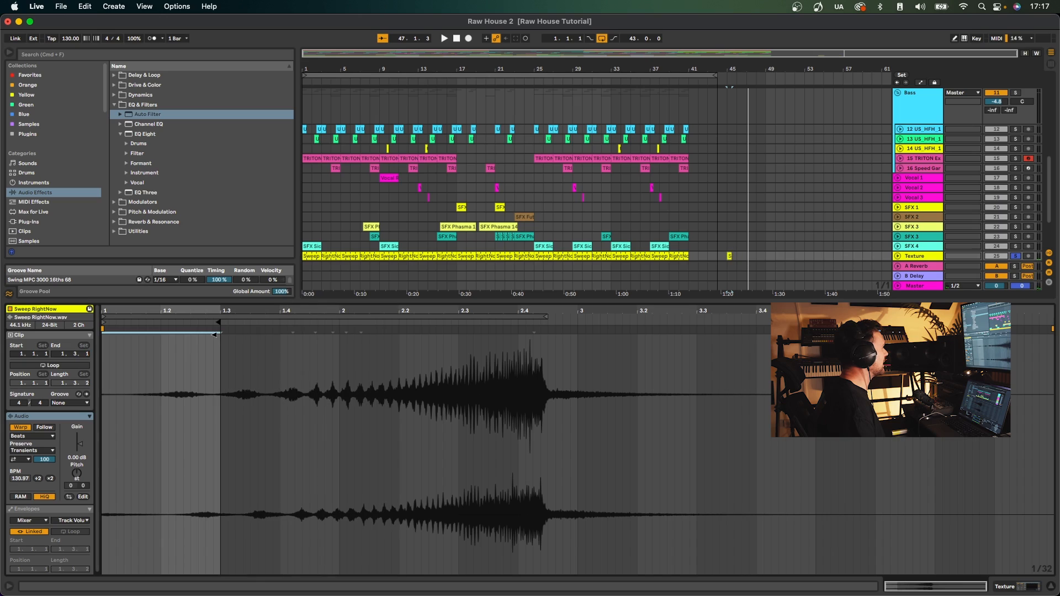
left_click_drag(544, 316, 249, 324)
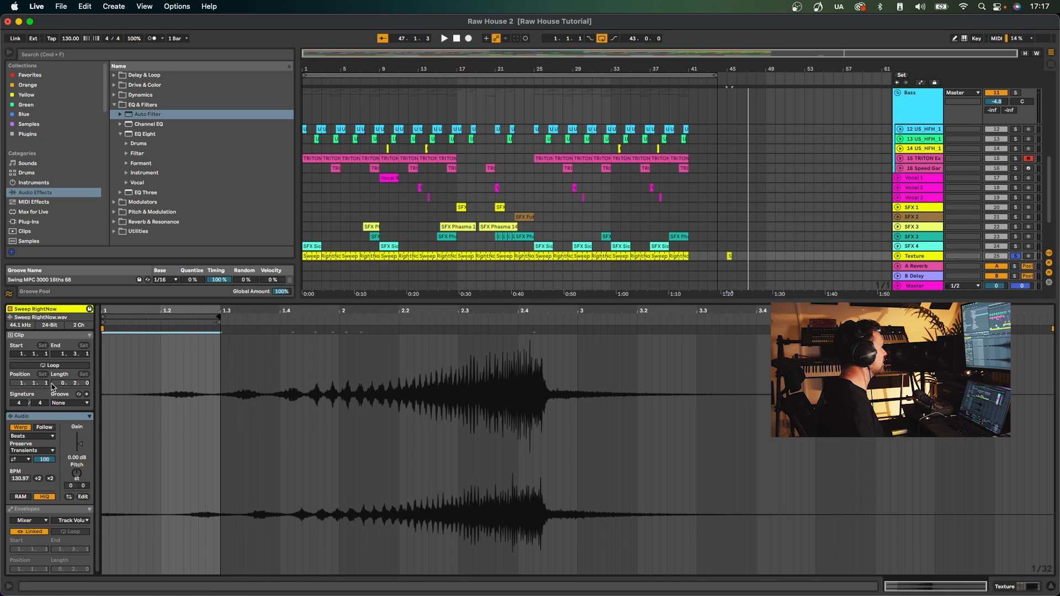
left_click(48, 366)
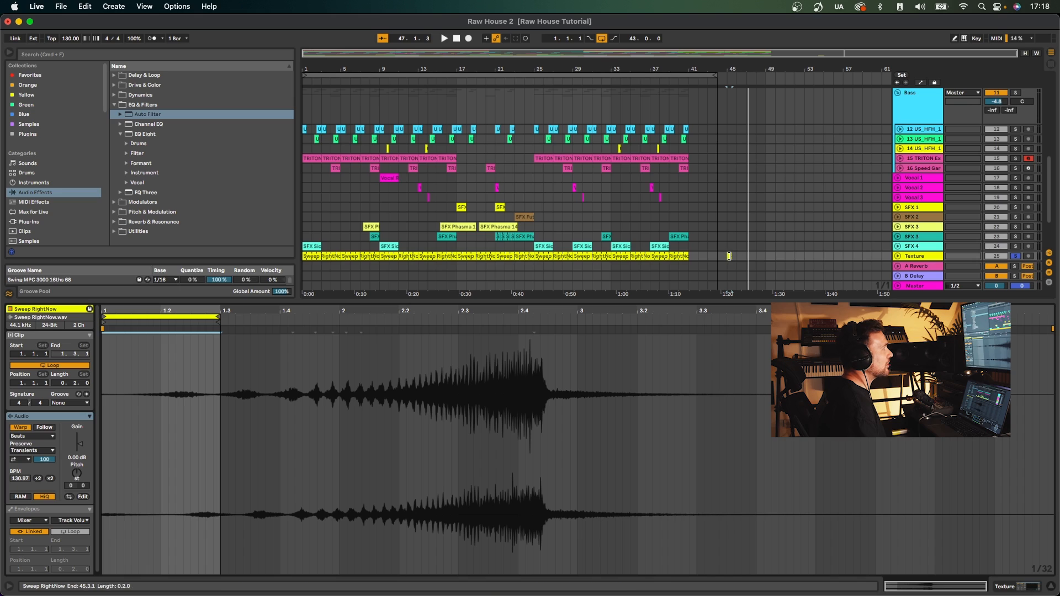
left_click_drag(729, 256, 746, 257)
key("space")
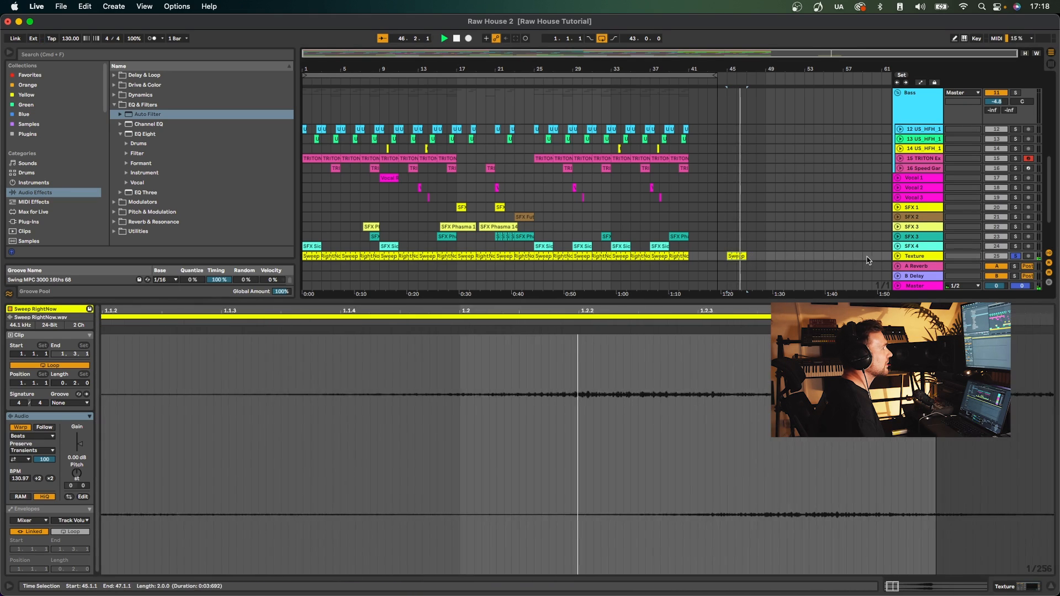
Add a one-bar Kick clip at bar 46 and play it soloed together with the looped texture
key("super+alt+l")
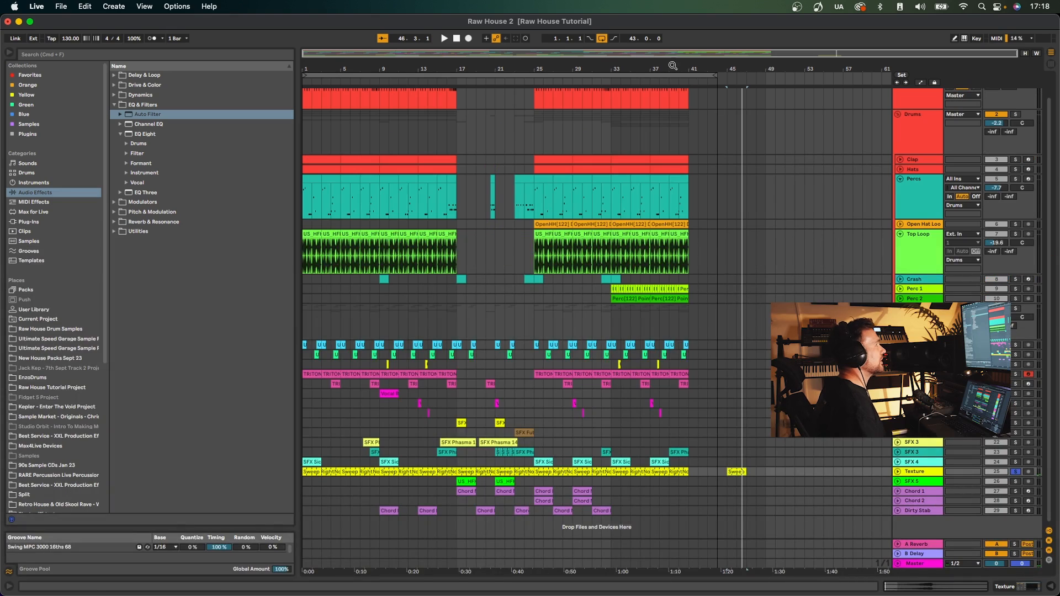
left_click(738, 95)
key("space")
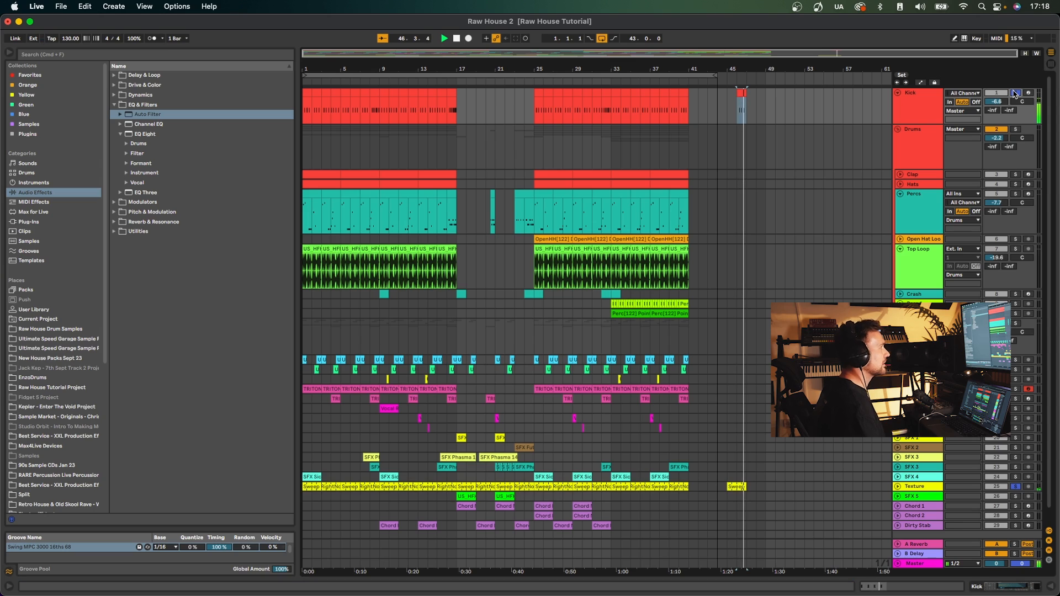
key("space")
Delete the test clips between bars 44 and 50 and take the Texture track out of solo
left_click_drag(773, 491, 722, 78)
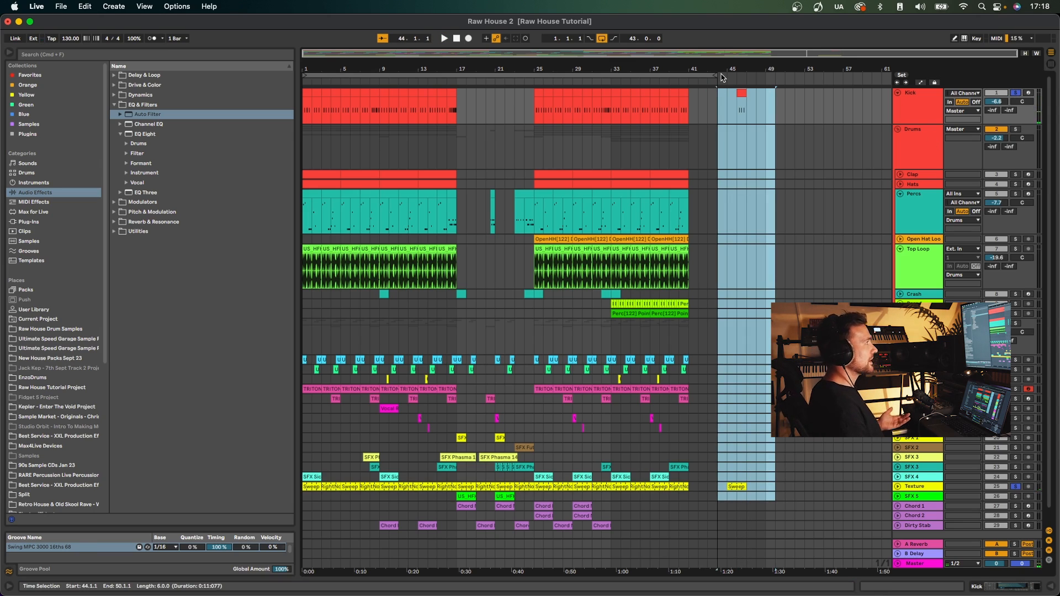
key("Delete")
scroll(506, 246, "down", 1)
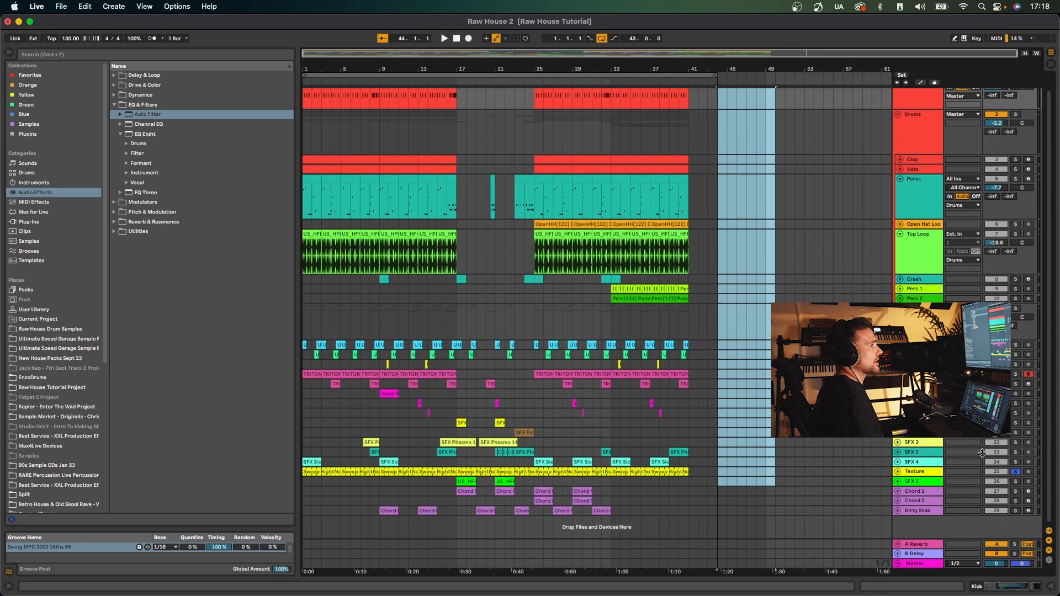
left_click(1015, 472)
Play the full arrangement from bar 1 to around bar 6
key("space")
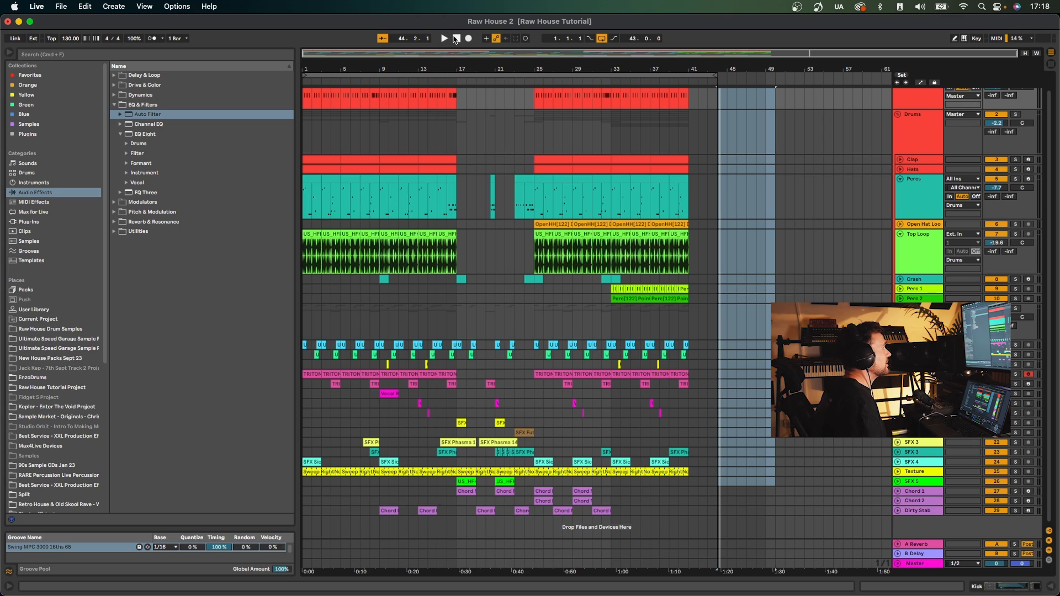
double_click(456, 38)
key("space")
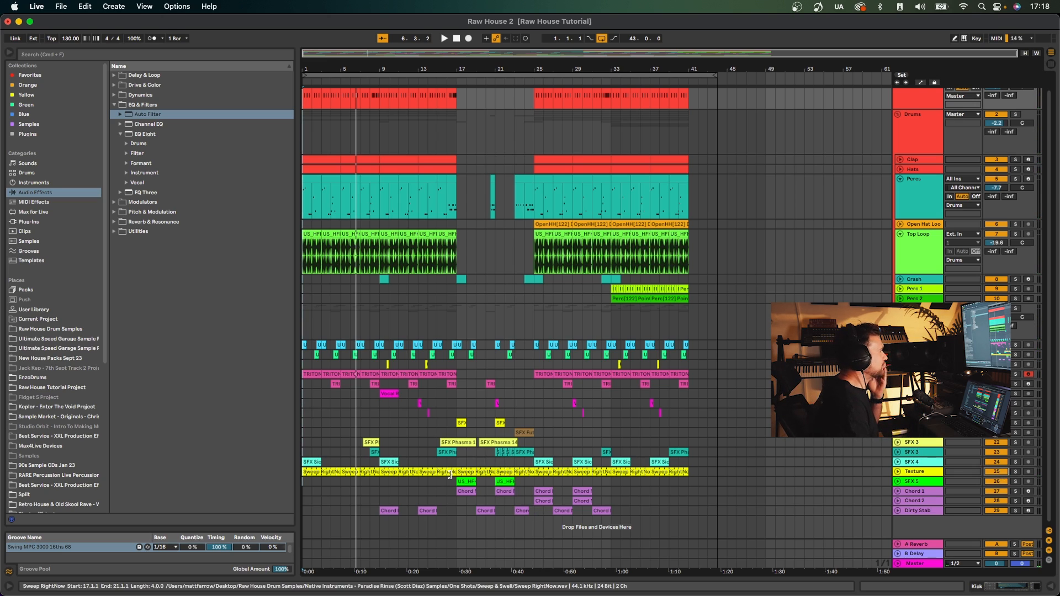
Open the Sweep RightNow clip at bar 9 and browse Raw House Drum Samples to the Paradise Rinse One Shots folder
double_click(389, 472)
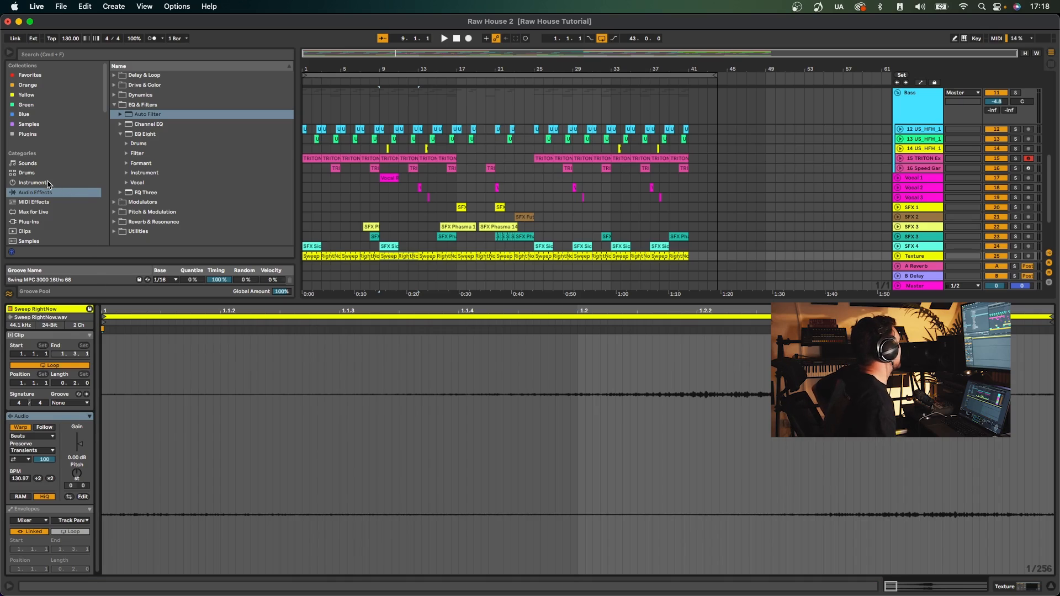
scroll(50, 184, "down", 5)
left_click(50, 224)
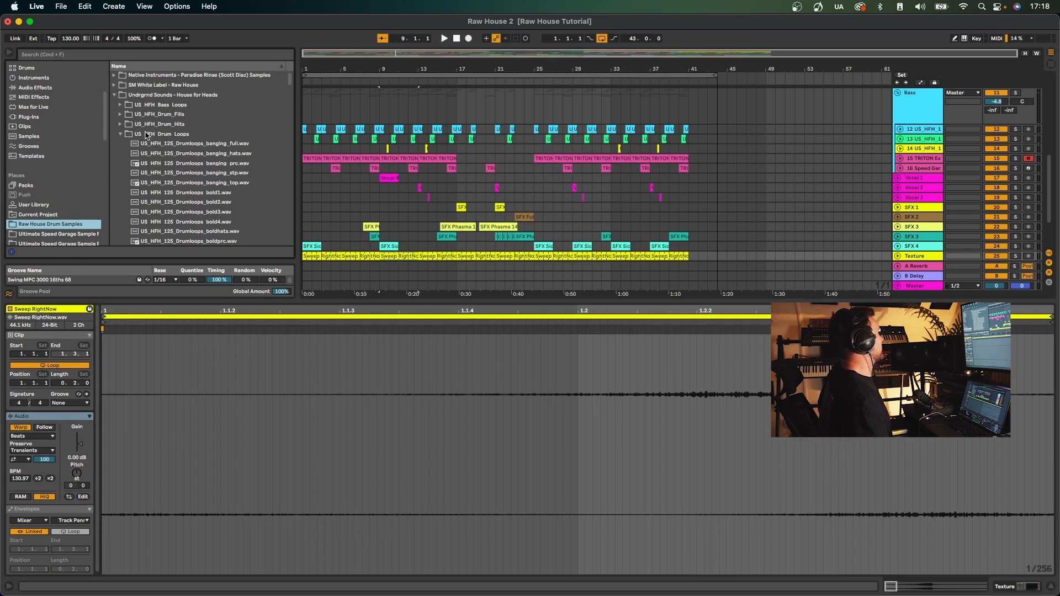
left_click(114, 95)
left_click(113, 76)
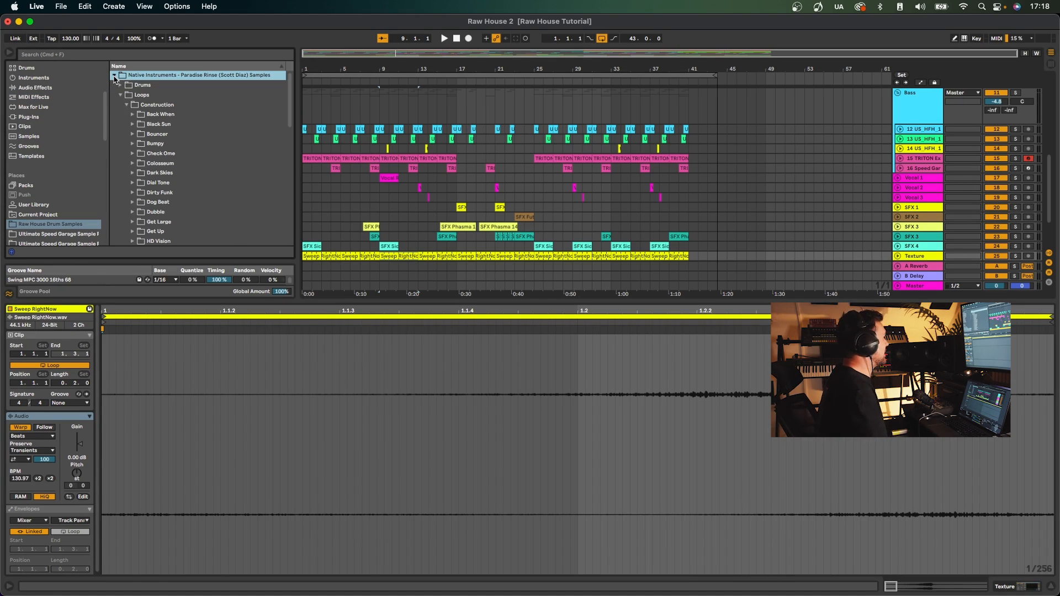
left_click(121, 96)
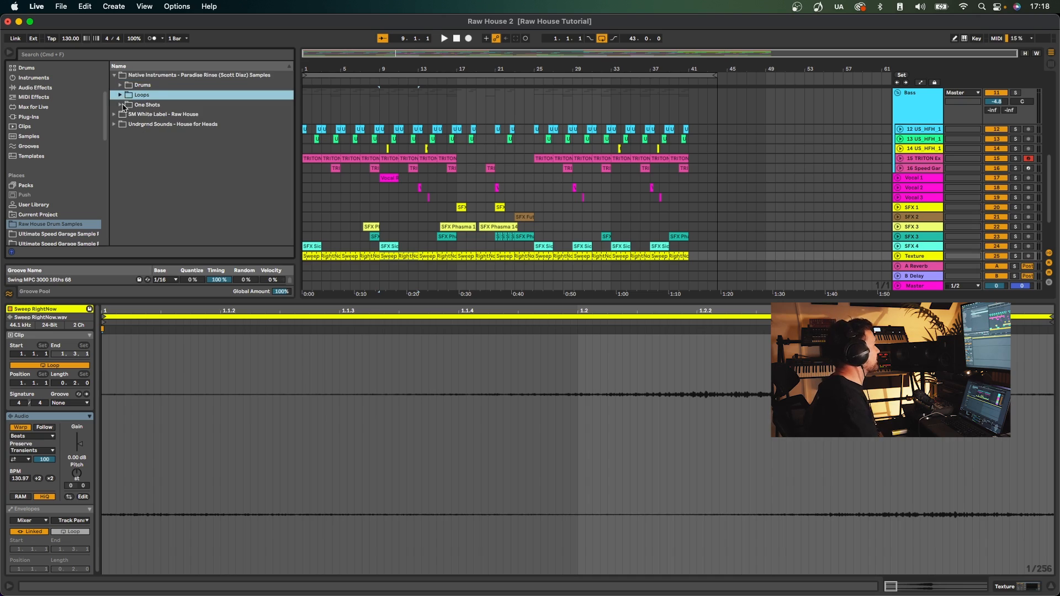
left_click(121, 105)
Preview several SFX one-shots in the sample folder, ending with SFX SicBumper.wav
left_click(127, 163)
left_click(171, 193)
scroll(186, 237, "down", 5)
left_click(190, 202)
scroll(194, 213, "down", 5)
left_click(194, 194)
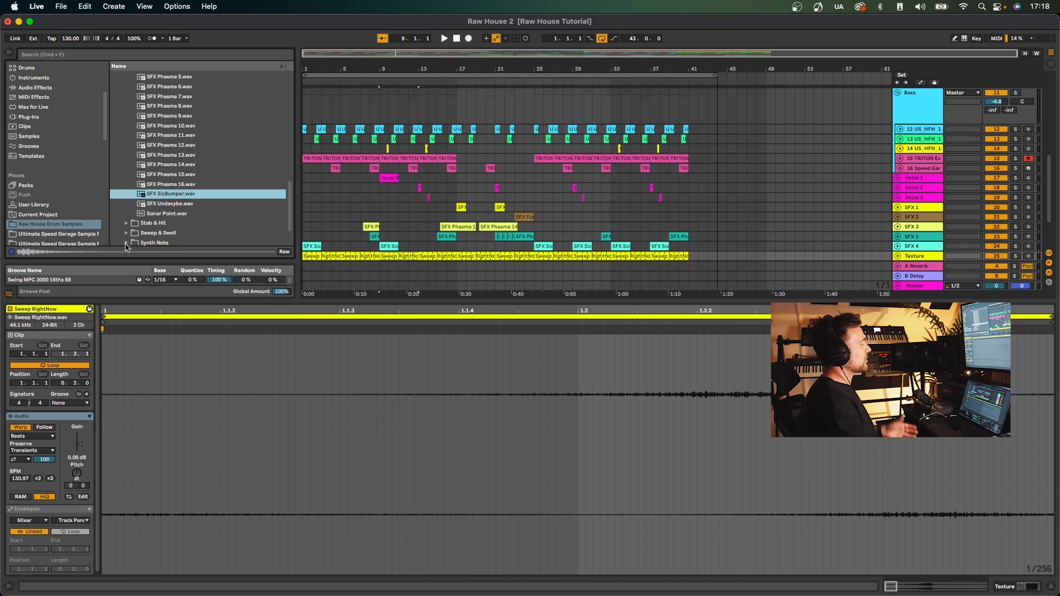
Enlarge the arrangement area, then audition the soloed SFX SicBumper clip at bar 1 and the SFX Phasma 14 clip before bar 9
left_click_drag(417, 300, 419, 469)
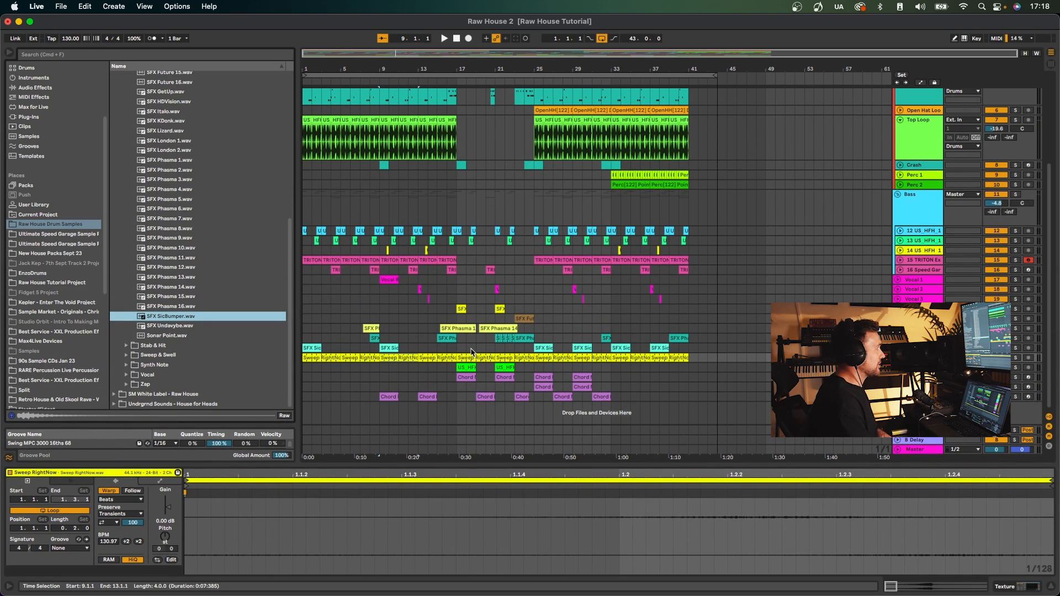
left_click(313, 348)
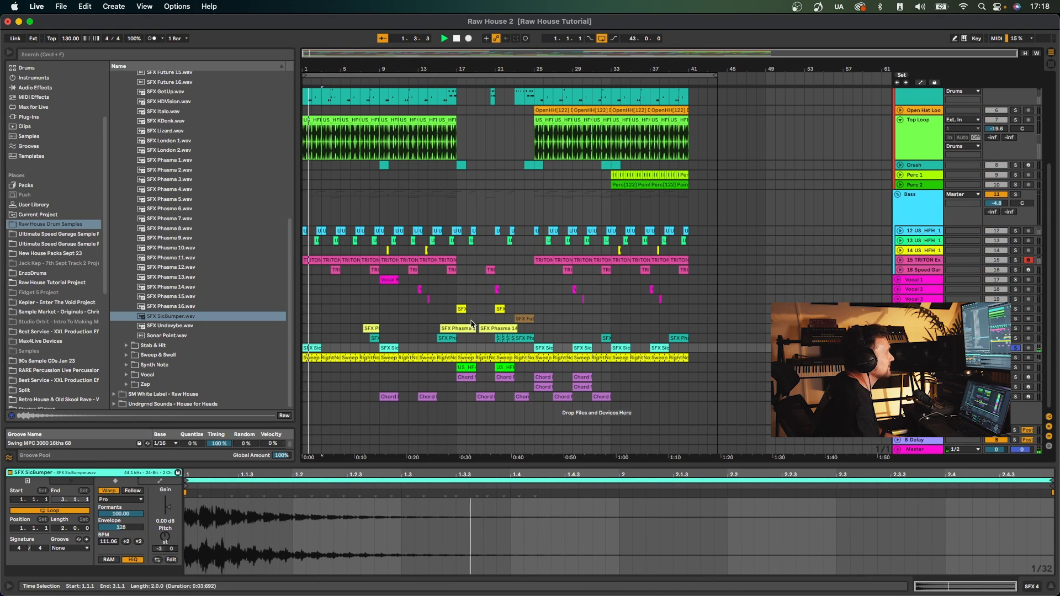
left_click(372, 328)
left_click(1015, 328)
key("space")
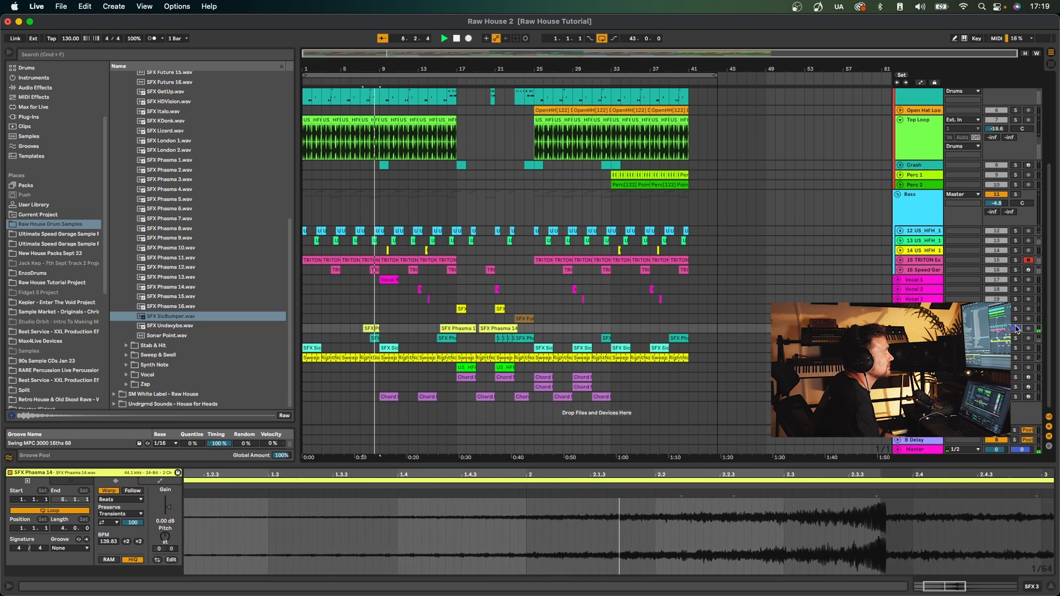
Solo the SFX Phasma 3 track, play its clip from bar 15 and unfold the track to show its waveforms
key("space")
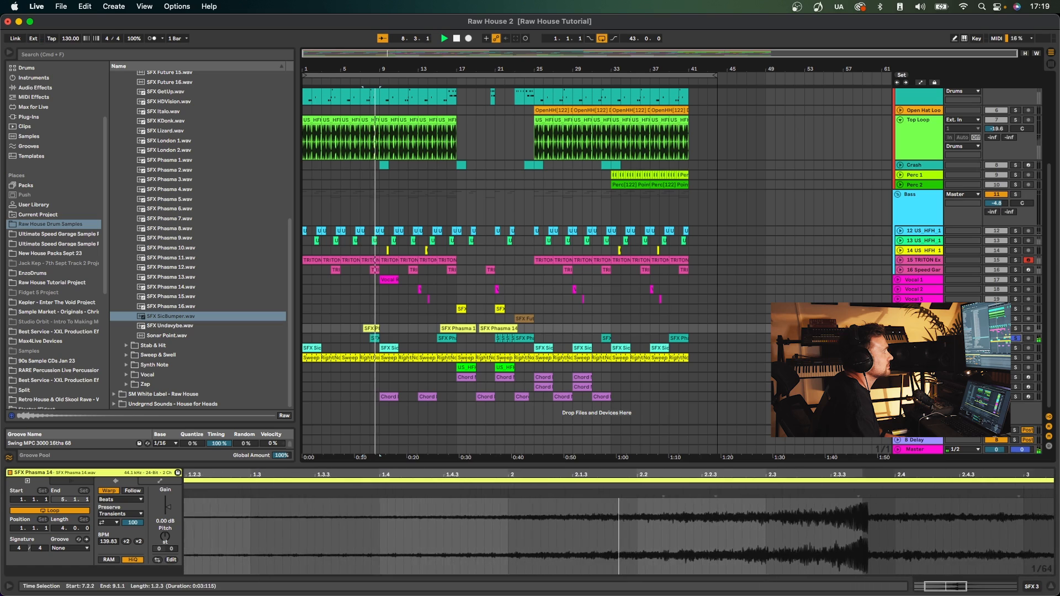
left_click(445, 338)
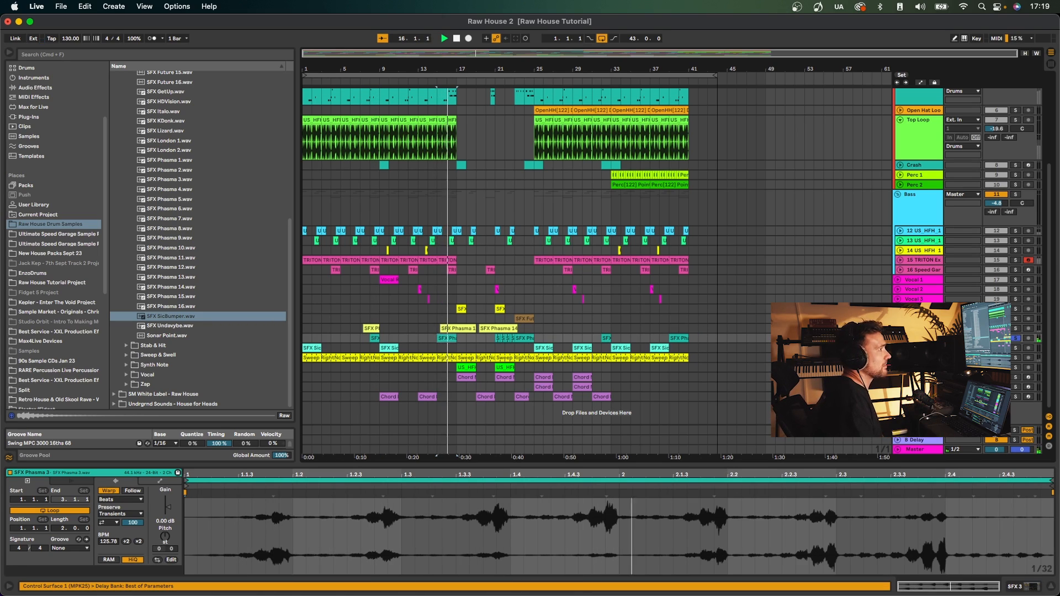
left_click(900, 338)
key("space")
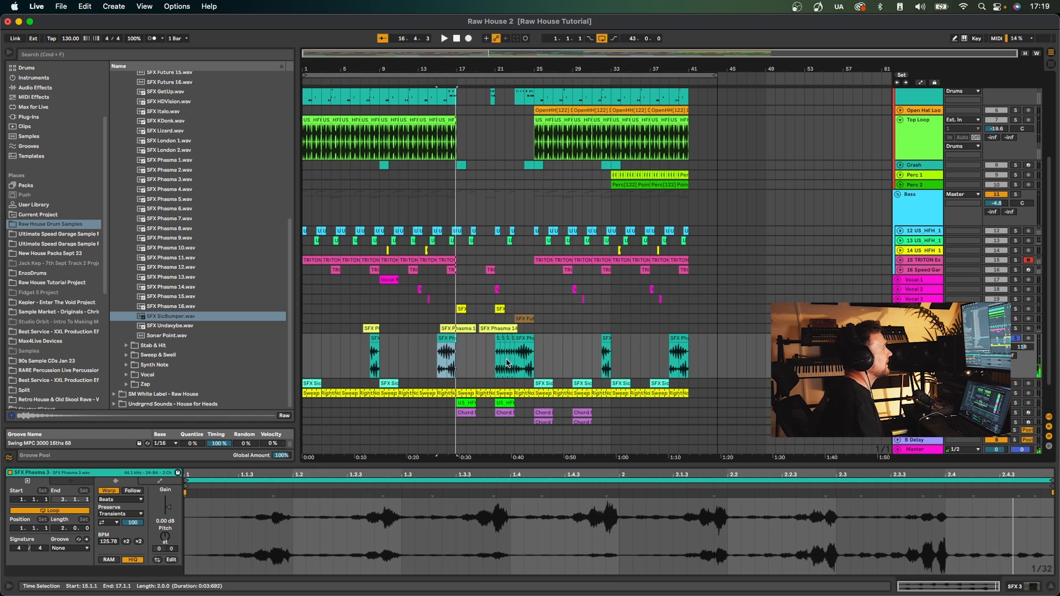
Audition the chopped SFX Phasma 3 clips from bar 21, first soloed and again with the full mix
left_click(497, 356)
left_click_drag(501, 69, 501, 116)
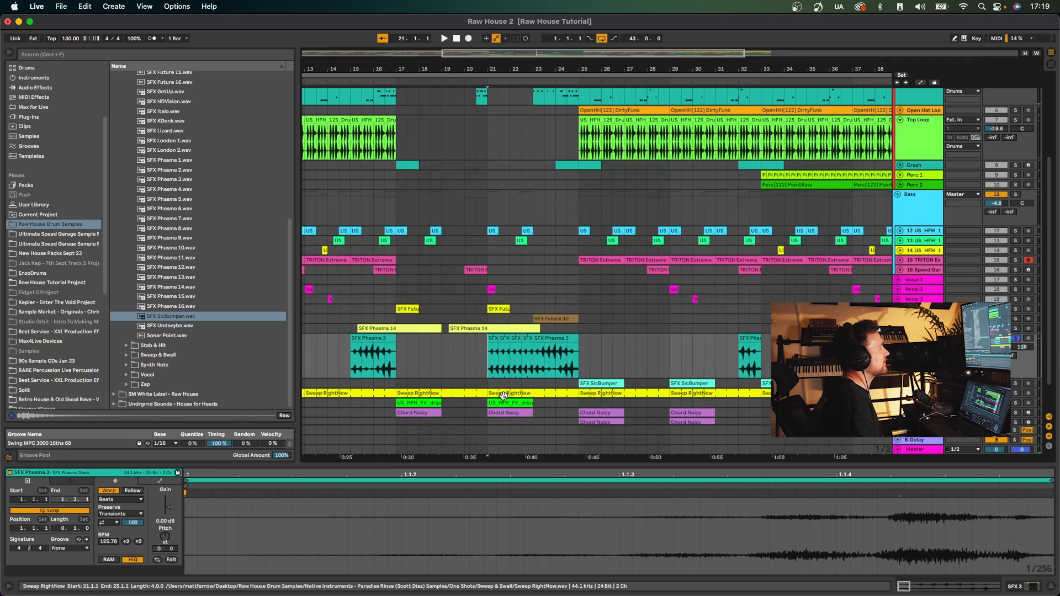
key("space")
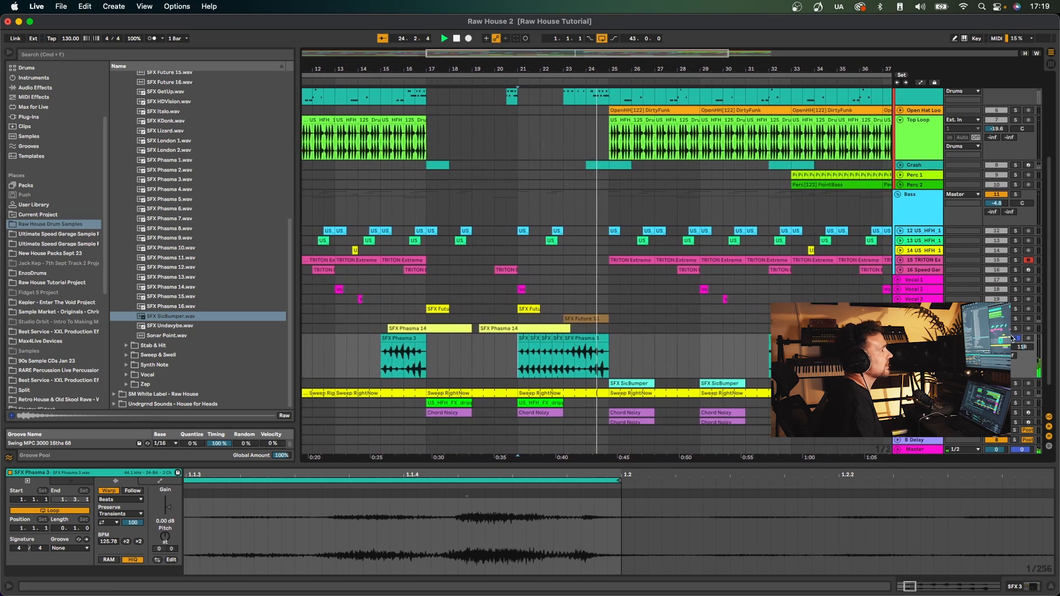
key("space")
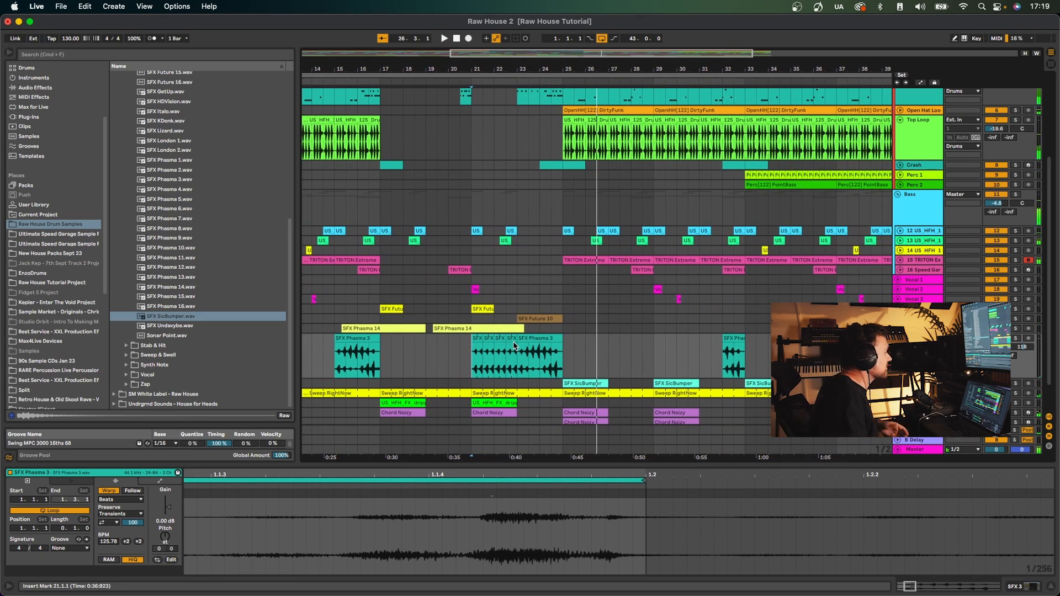
scroll(445, 68, "down", 3)
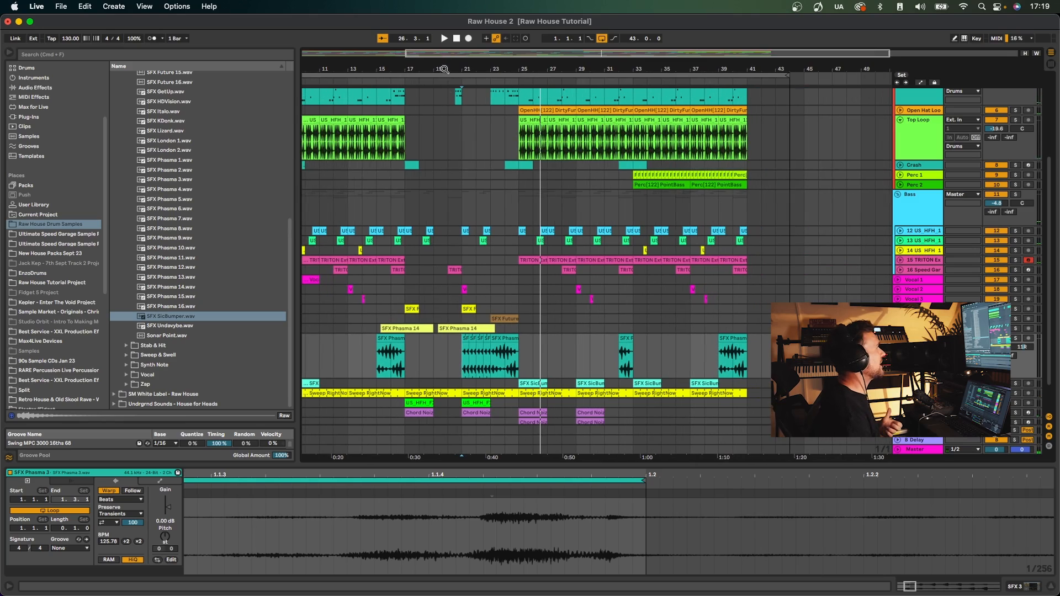
Solo and play the SFX Future 7 clip at bar 17 and the SFX Future 10 clip at bar 23
left_click(412, 309)
key("space")
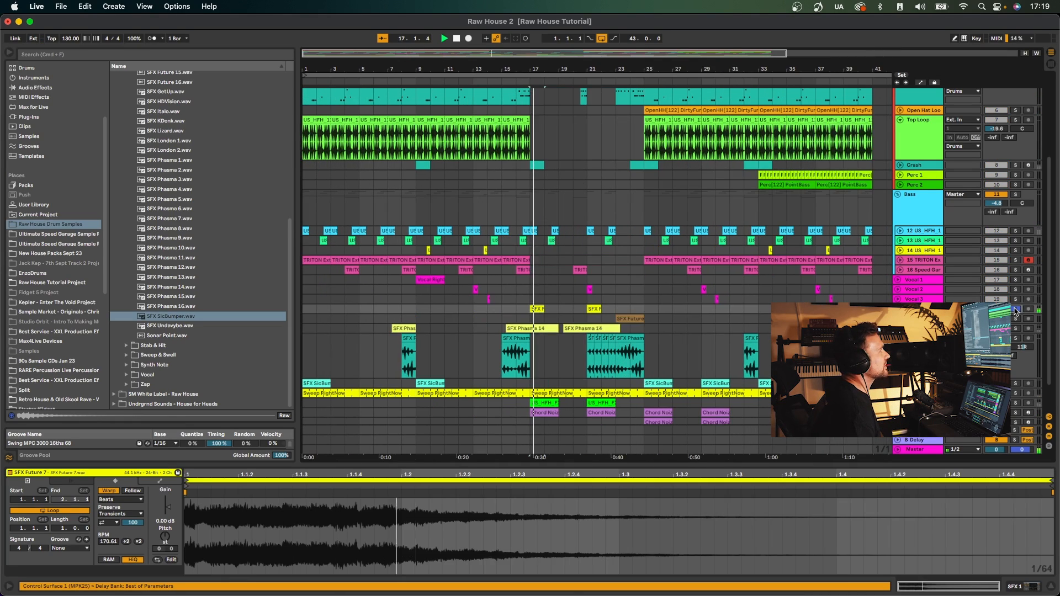
left_click(618, 321)
key("space")
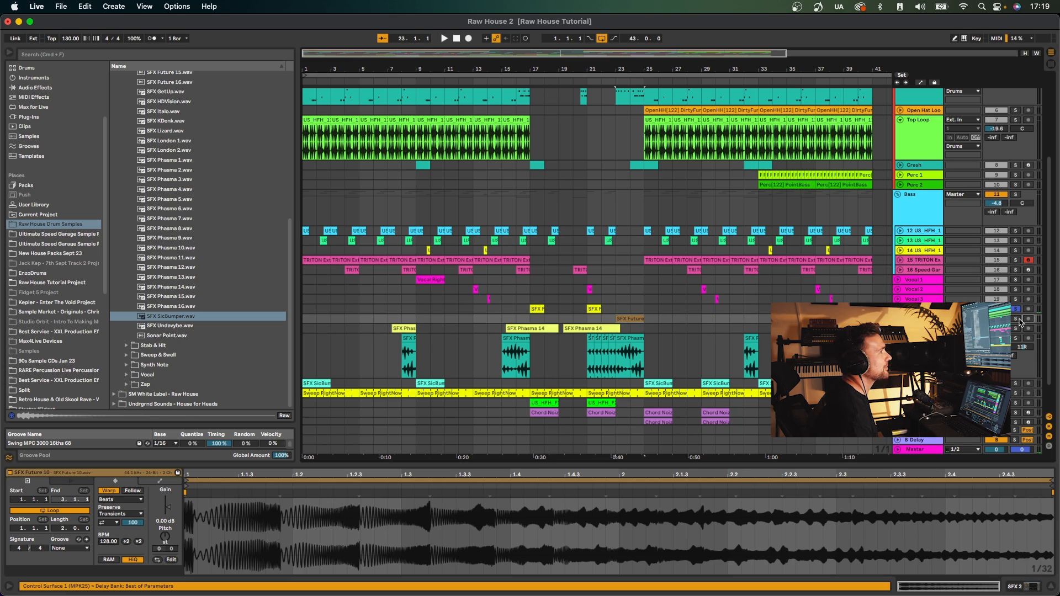
key("space")
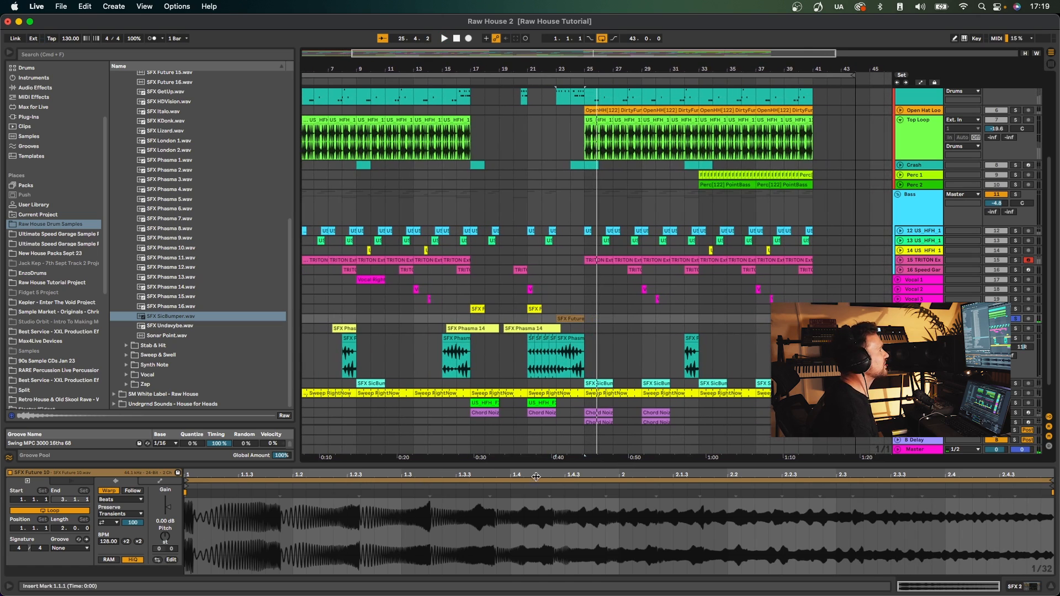
Show the SFX 2 track's Delay device and move its filter to 2.62 kHz with a width of 3.16
key("shift+Tab")
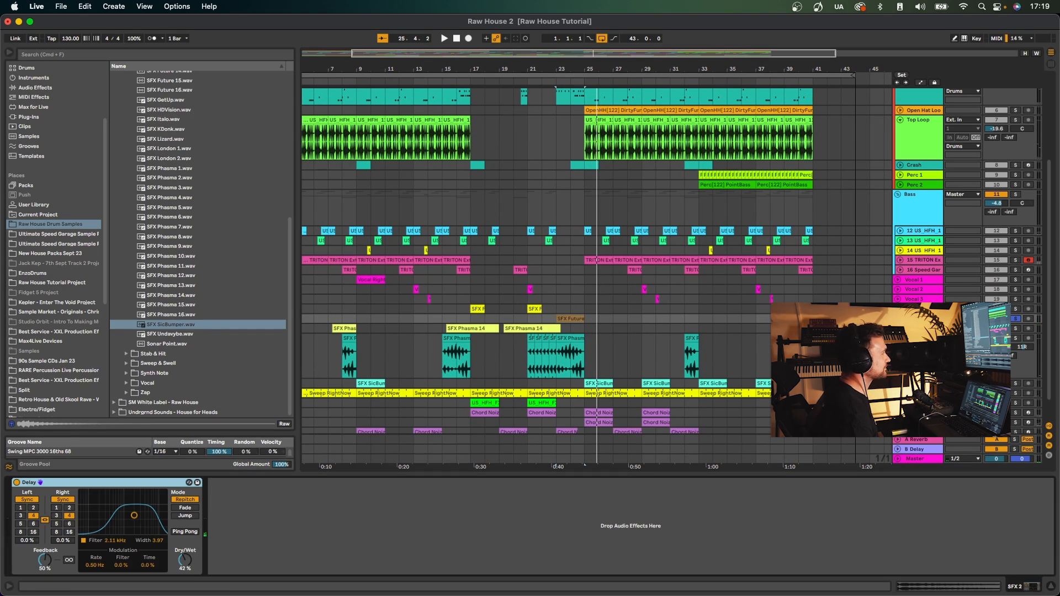
left_click(133, 518)
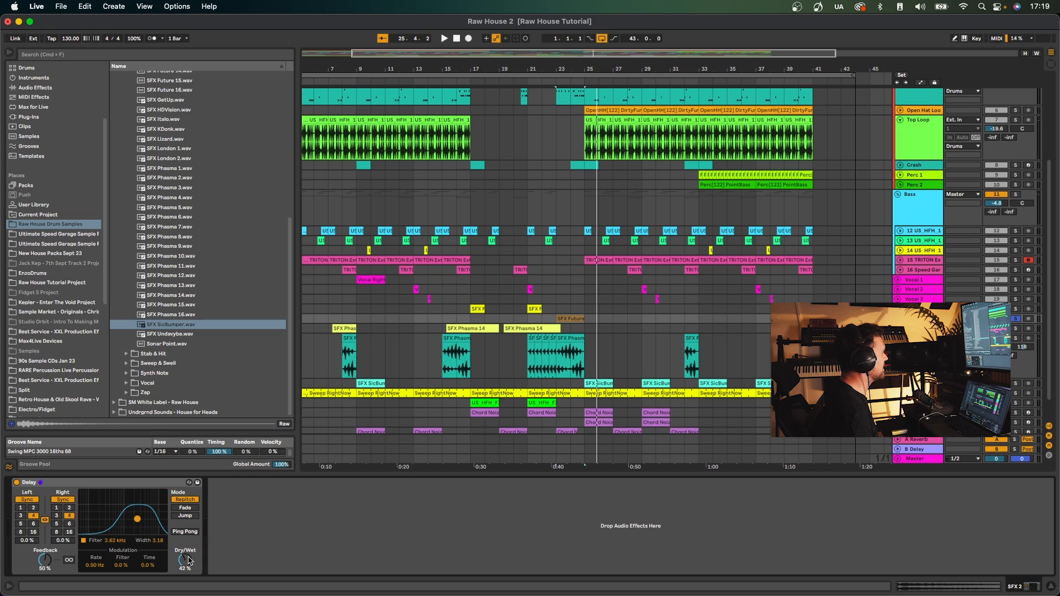
scroll(598, 326, "down", 2)
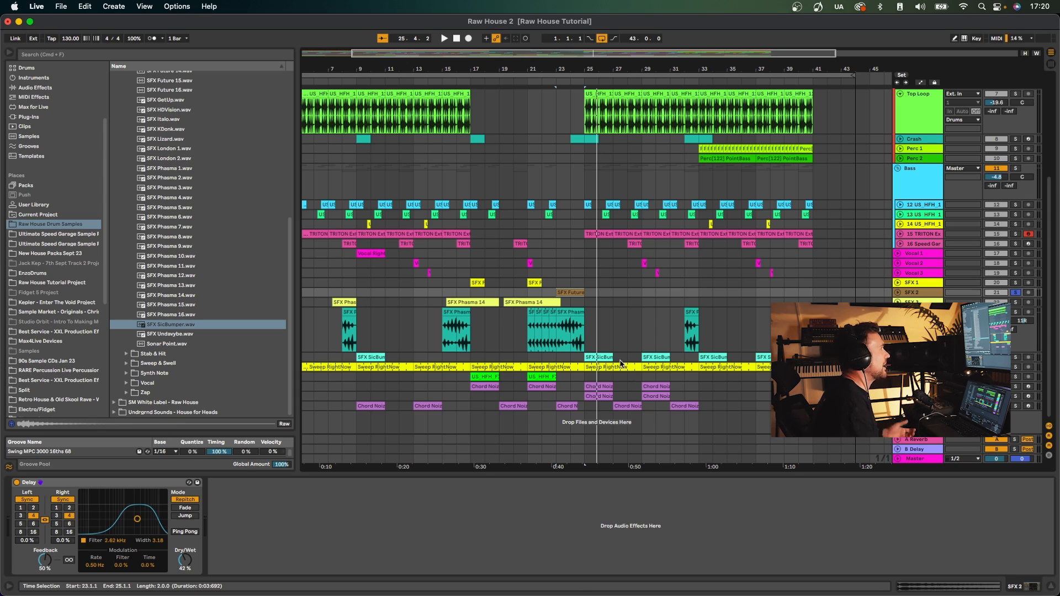
Solo and audition the Vocal 2, Vocal 3 and Vocal 1 tracks in turn, playing each from its clip
left_click(969, 262)
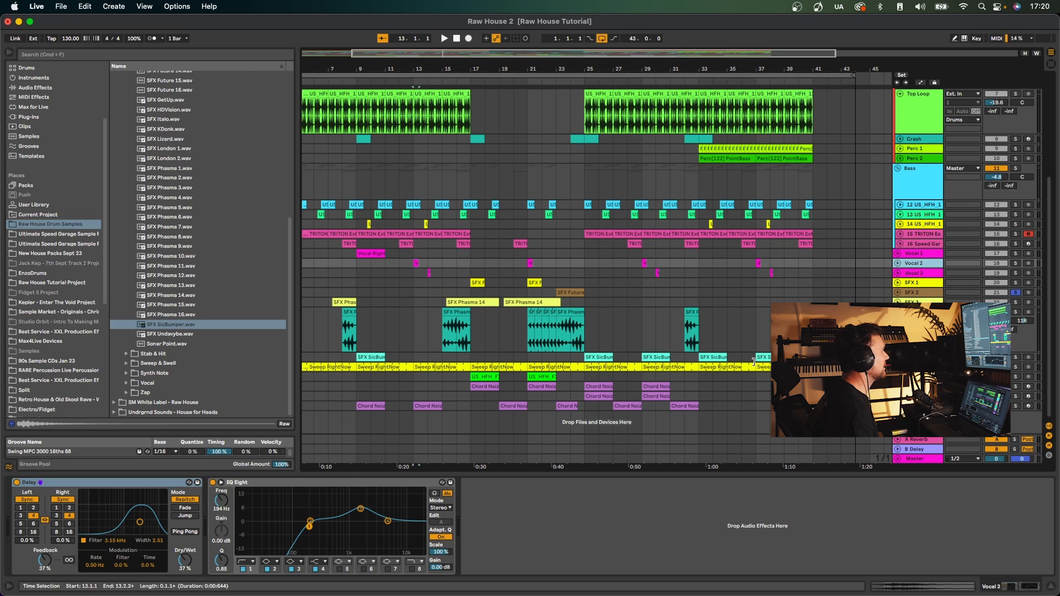
left_click(1014, 263)
key("space")
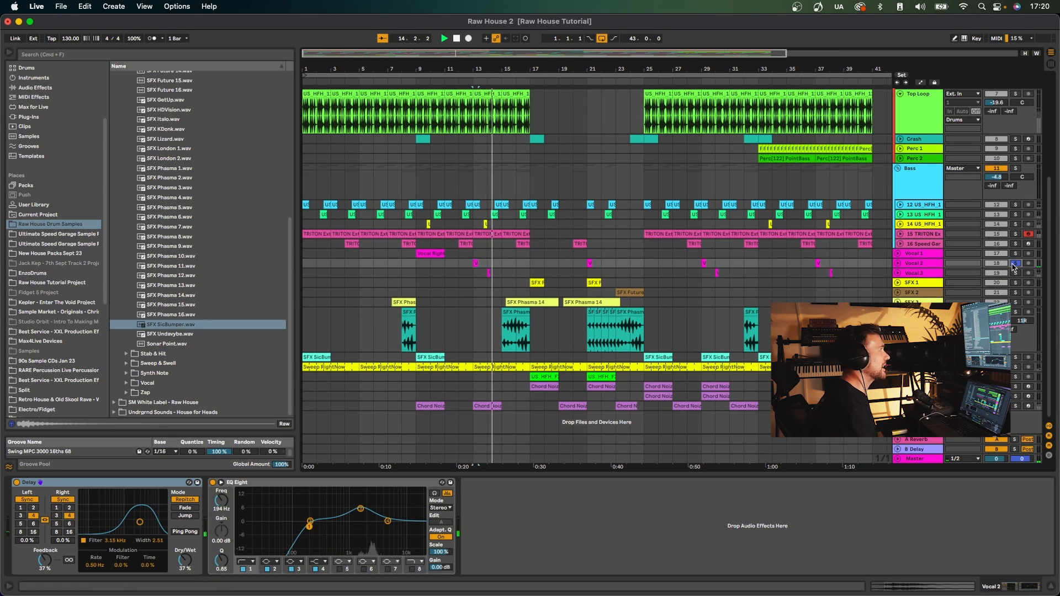
left_click(1015, 272)
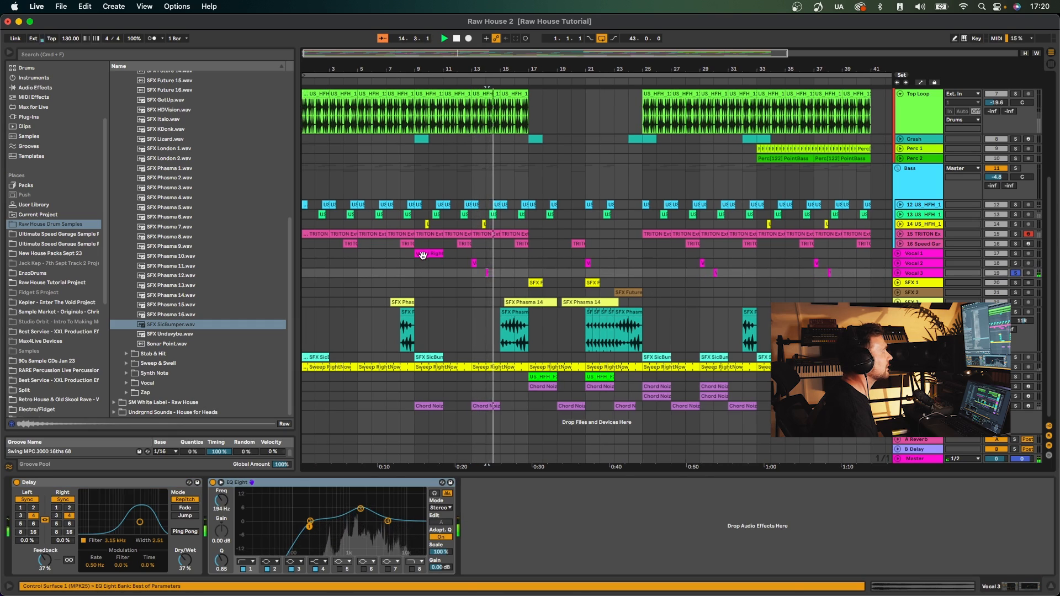
left_click(971, 250)
left_click(1015, 253)
key("space")
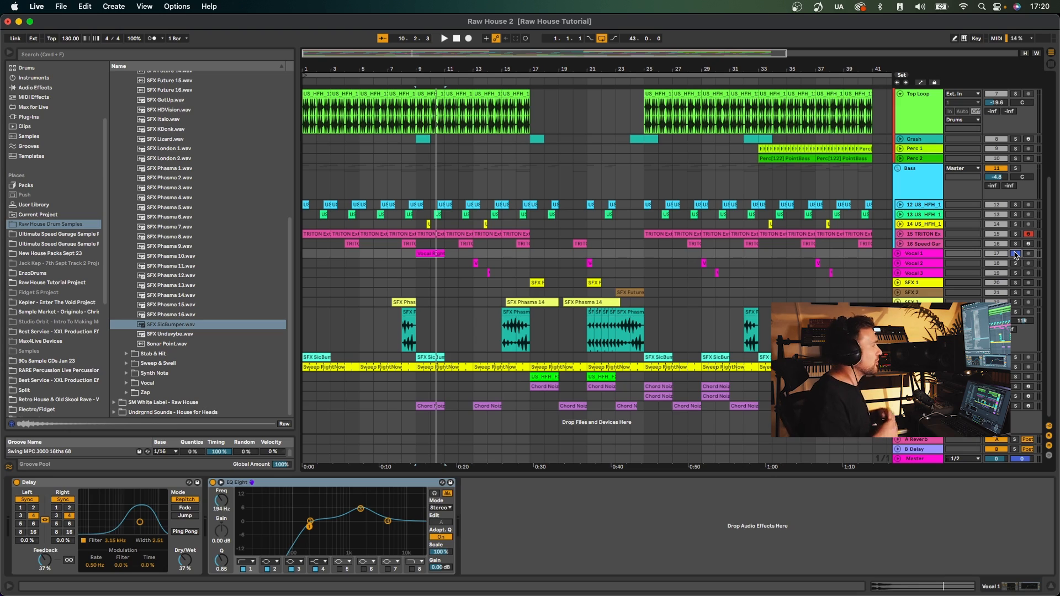
Audition the soloed SFX 5 clip at bar 17 and the soloed SFX SicBumper clip at bar 25
left_click_drag(461, 64, 460, 36)
left_click(478, 377)
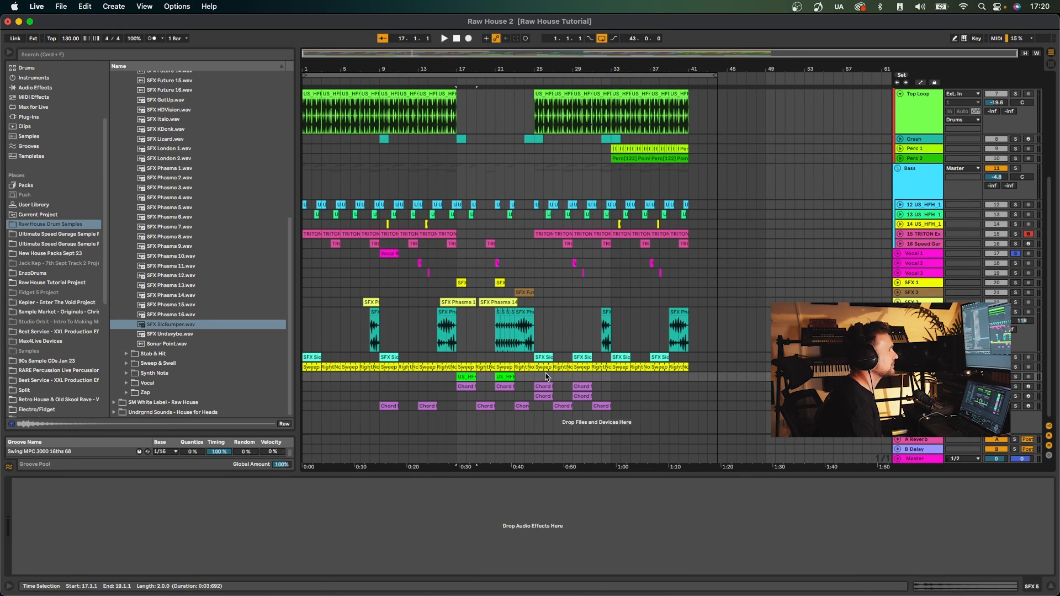
key("space")
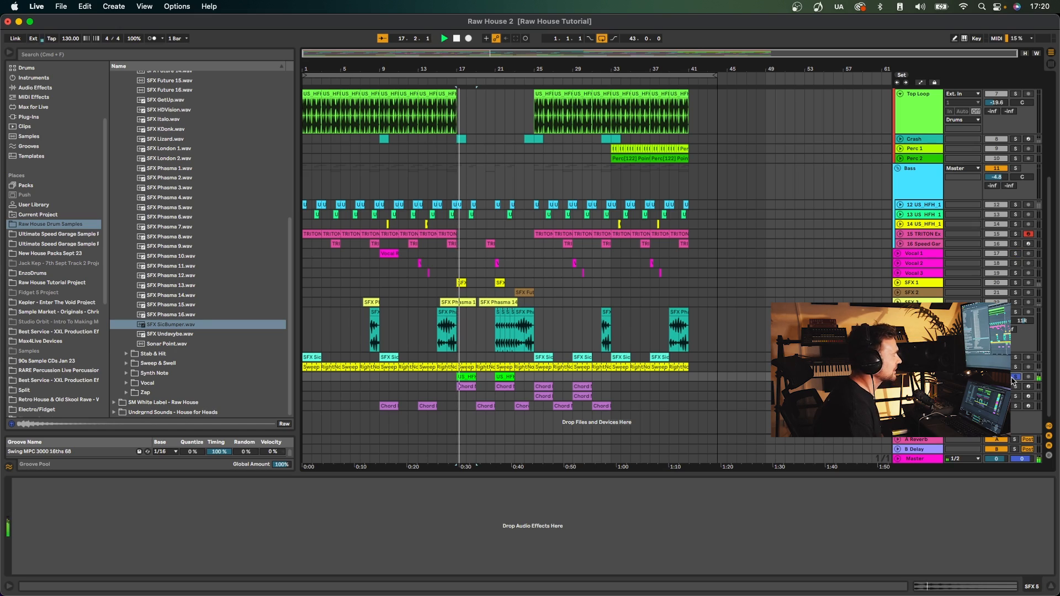
left_click(539, 359)
key("space")
key("space")
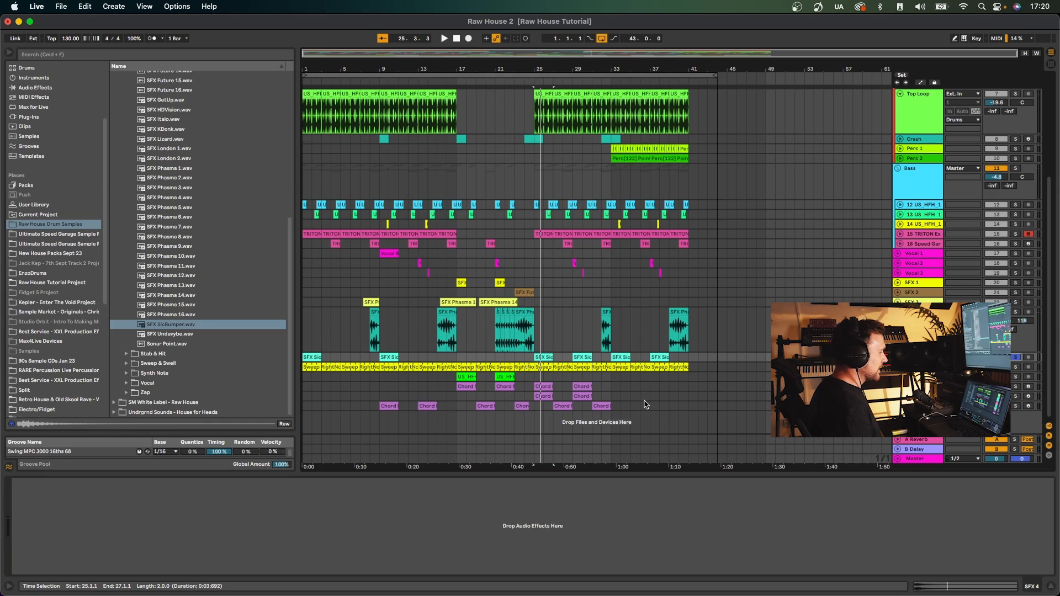
Unfold and solo the Chord 1 track, play its Chord Noisy clip from bar 17 and open the clip's notes
left_click(919, 387)
key("u")
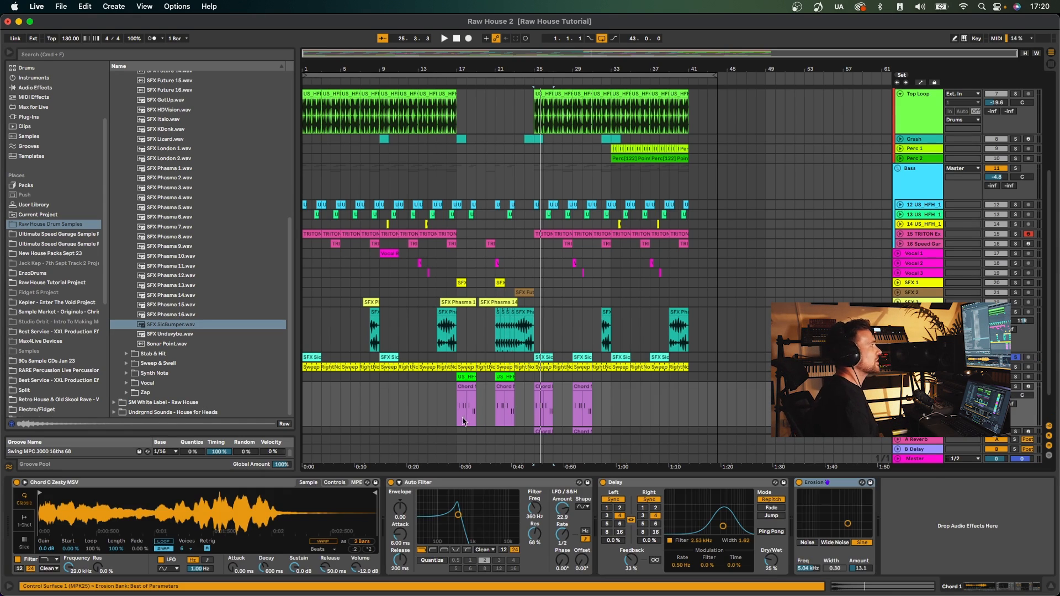
left_click(466, 386)
left_click(1017, 387)
key("space")
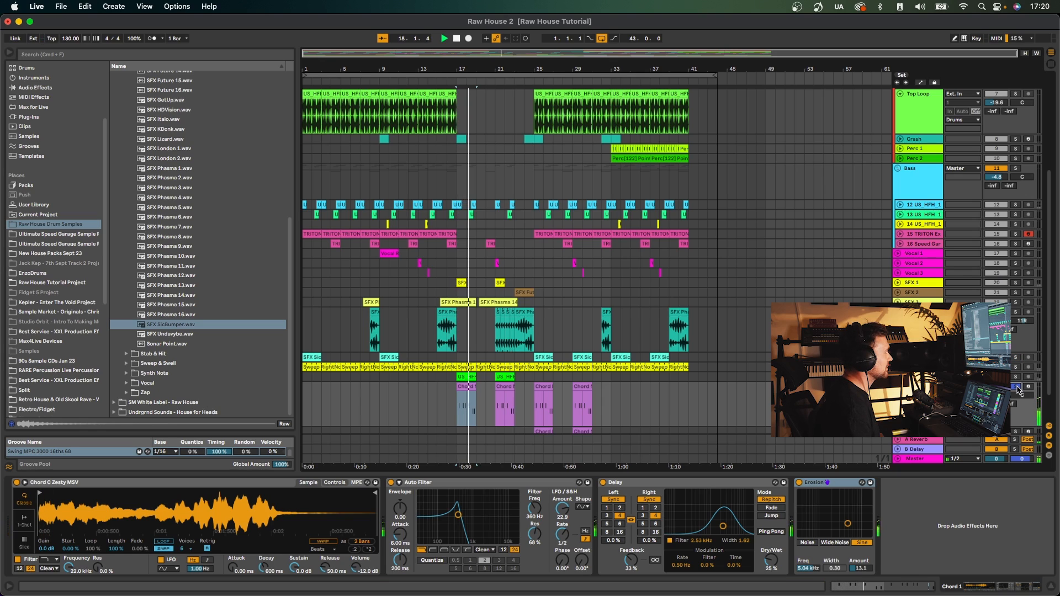
key("space")
double_click(466, 398)
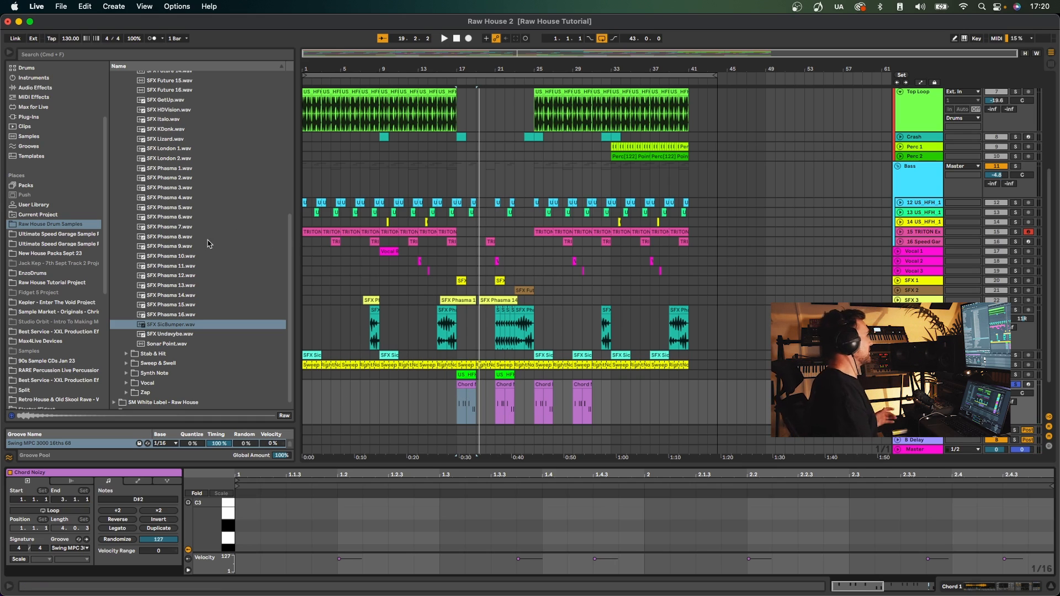
Open the Chord folder in the Paradise Rinse One Shots and preview several samples, ending with Chord Undwybe 1.wav
scroll(148, 153, "up", 10)
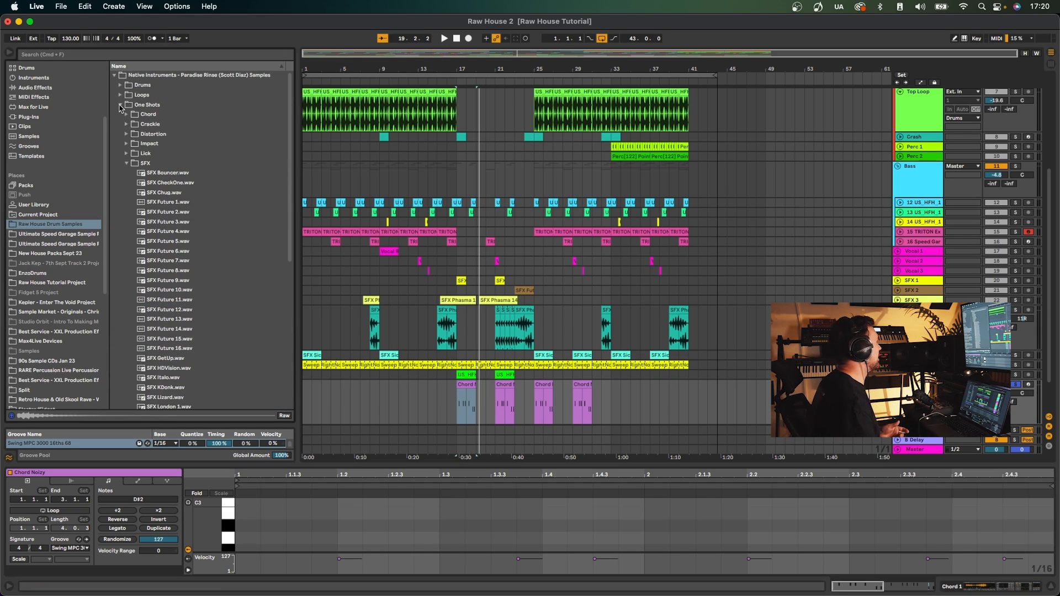
left_click(120, 108)
left_click(127, 116)
left_click(169, 164)
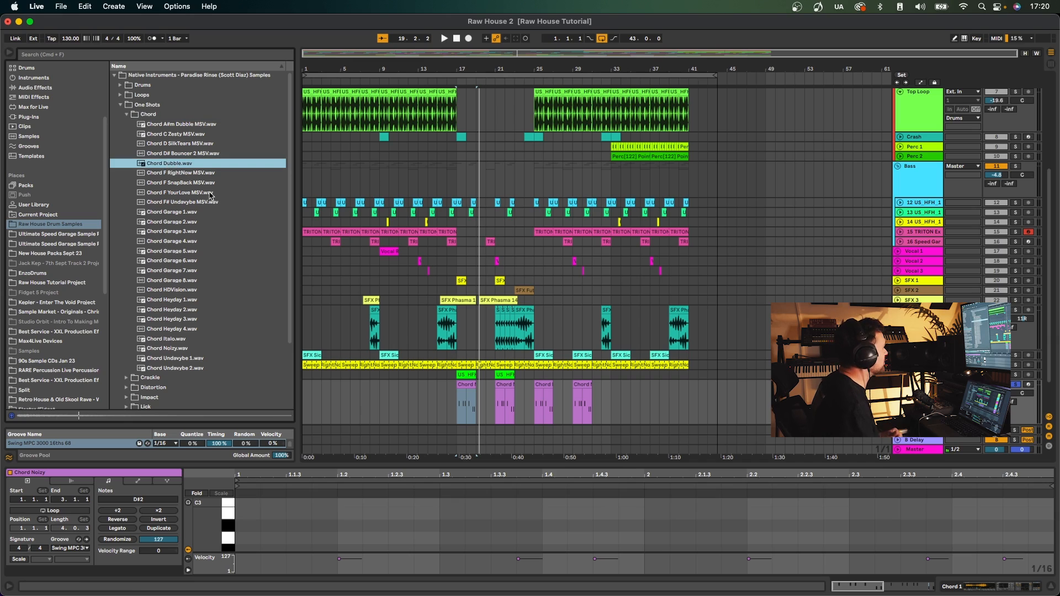
left_click(191, 250)
left_click(193, 233)
left_click(191, 310)
left_click(188, 339)
left_click(199, 359)
Open the Stab & Hit folder and preview several samples, including Pad DirtyFunk.wav and ending with Stab Garage 3.wav
scroll(132, 360, "down", 3)
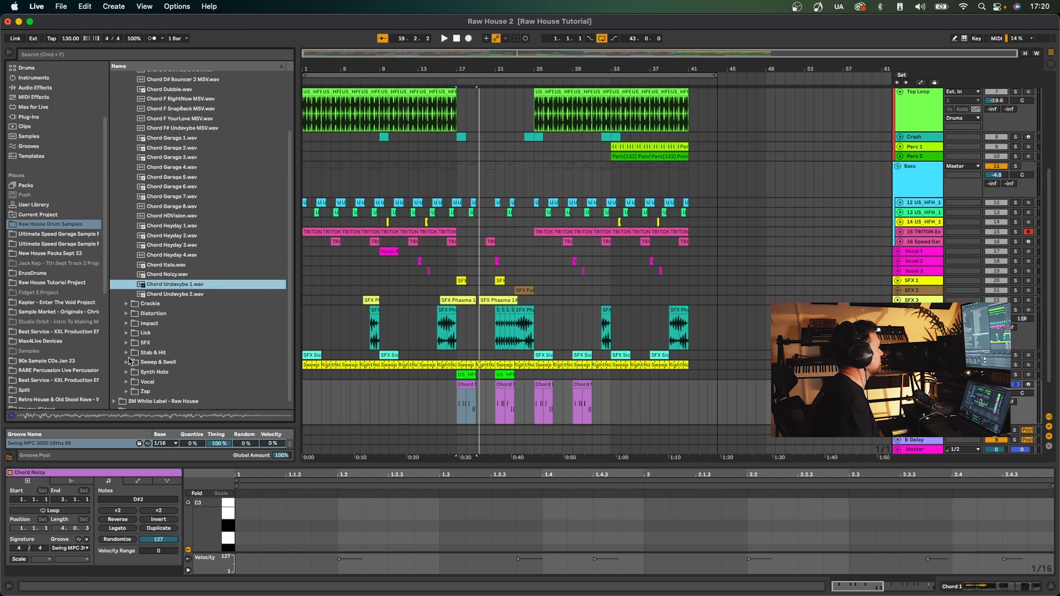
left_click(126, 353)
left_click(171, 234)
left_click(204, 339)
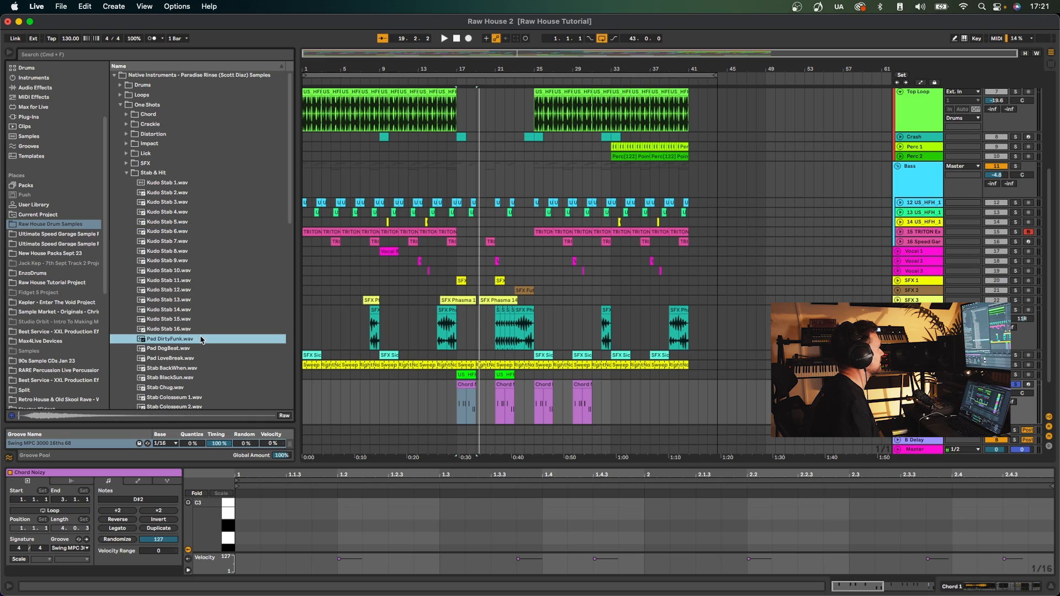
scroll(201, 338, "down", 3)
left_click(193, 295)
scroll(221, 312, "down", 2)
left_click(223, 312)
scroll(239, 315, "down", 1)
Show the Chord 1 track's device chain, bypass its Auto Filter, Delay and Erosion, and play the chord clip
scroll(466, 364, "down", 2)
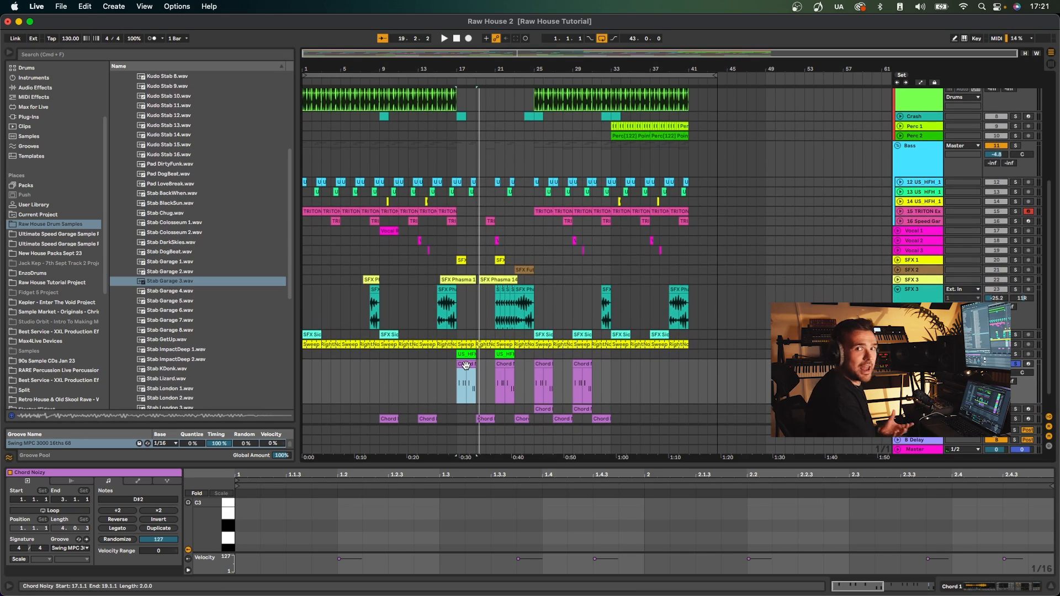
left_click_drag(518, 466, 516, 430)
key("shift+Tab")
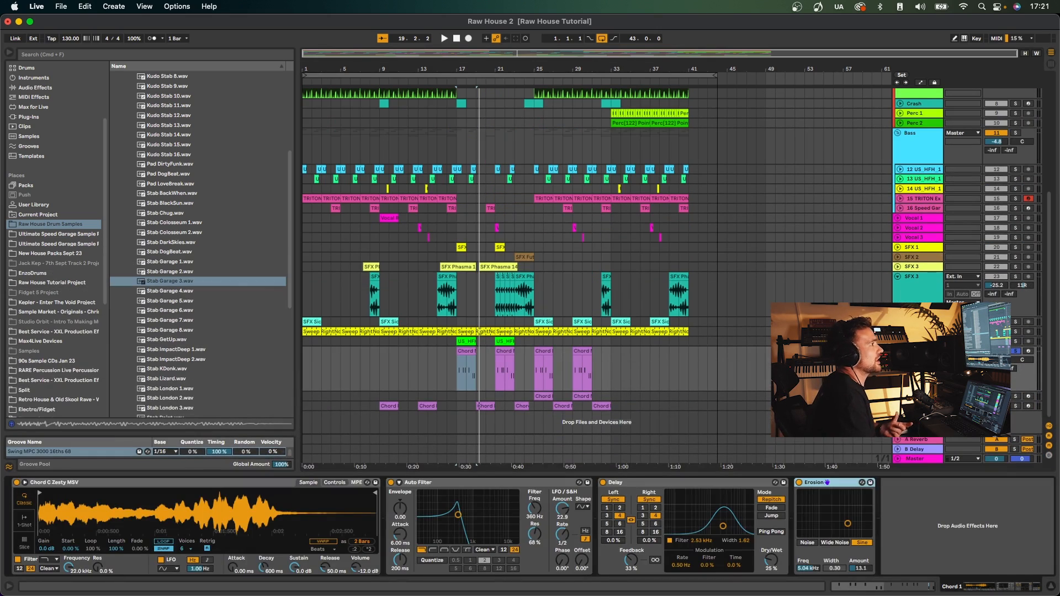
left_click(603, 482)
left_click(799, 482)
key("space")
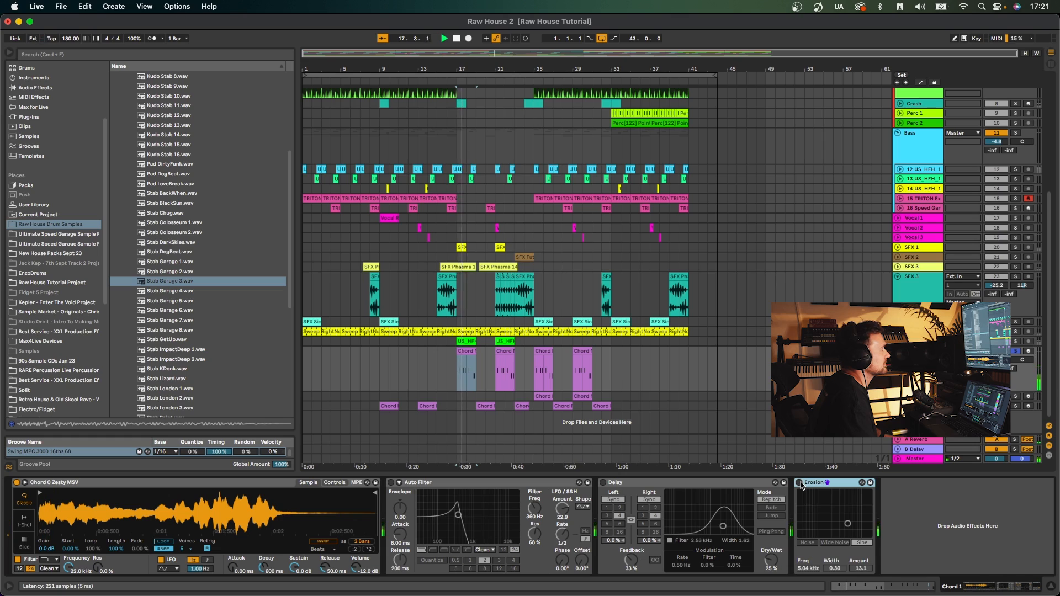
key("space")
Play the Chord 1 clip with its A-Reverb send at -inf dB, then replay it with the send at -26.5 dB
left_click(992, 368)
key("space")
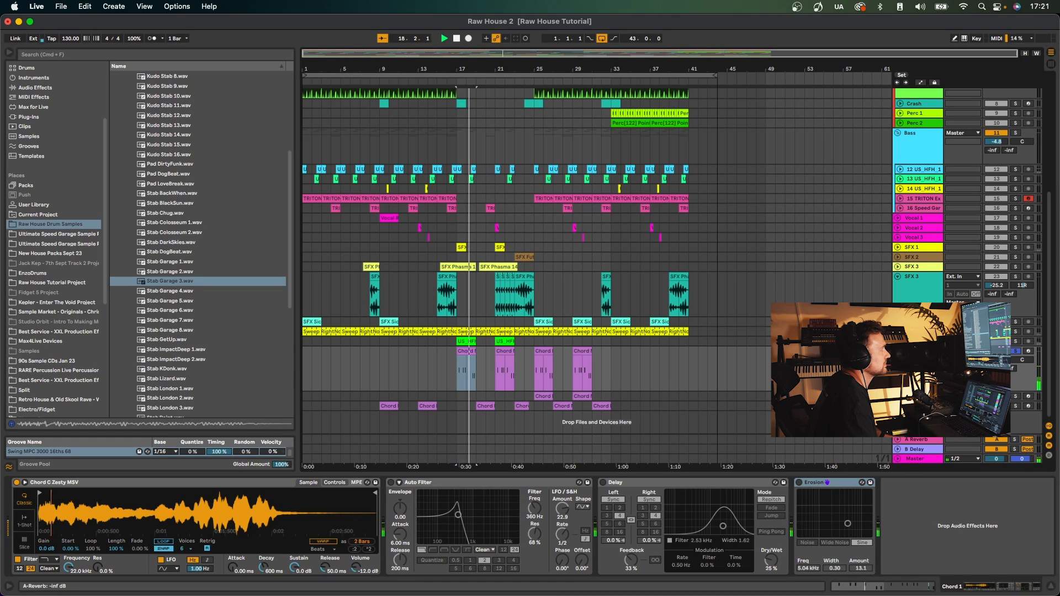
key("space")
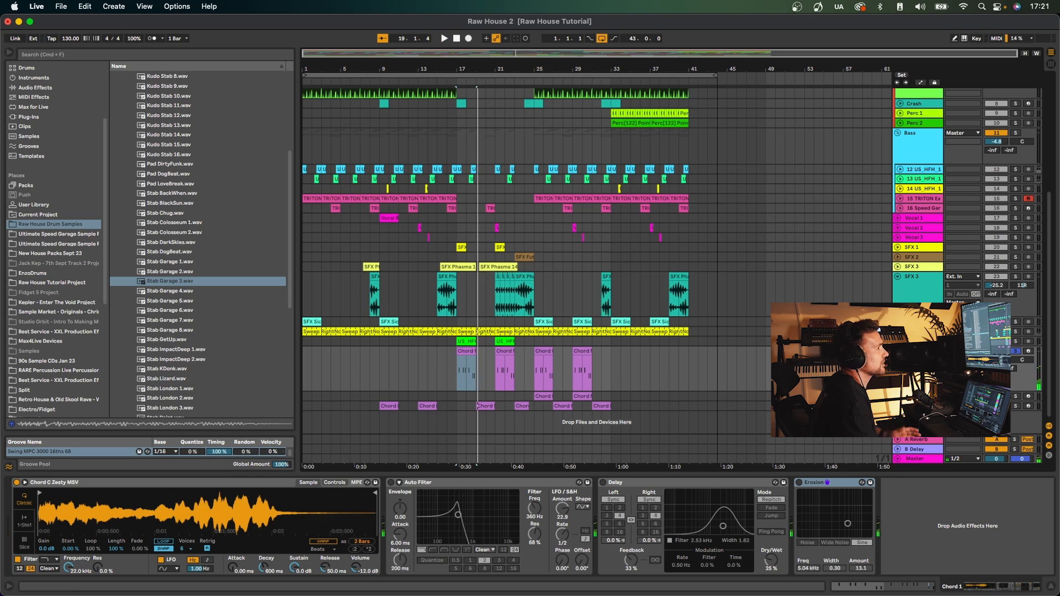
key("space")
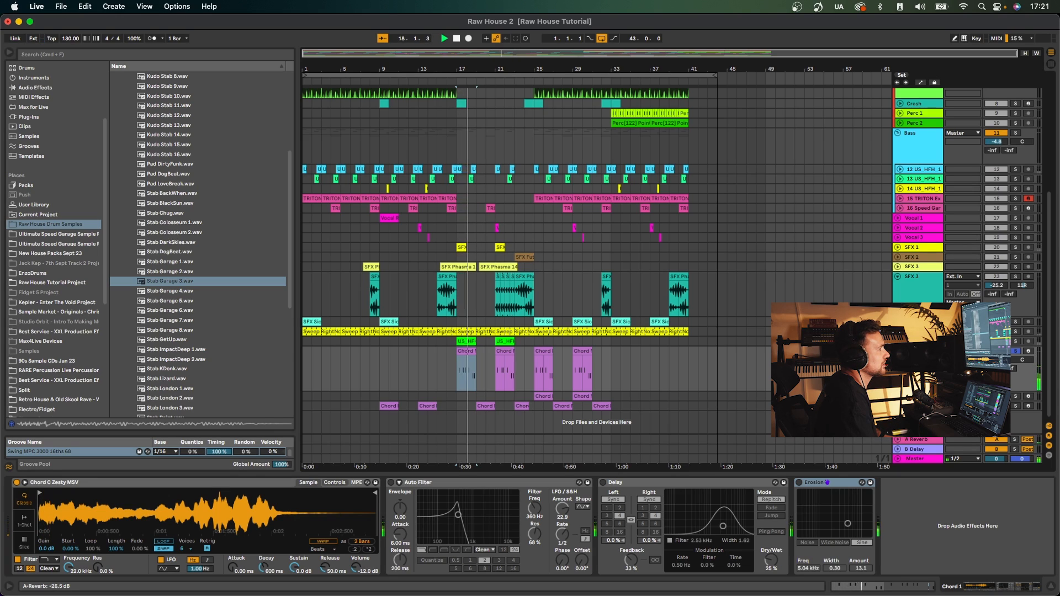
key("space")
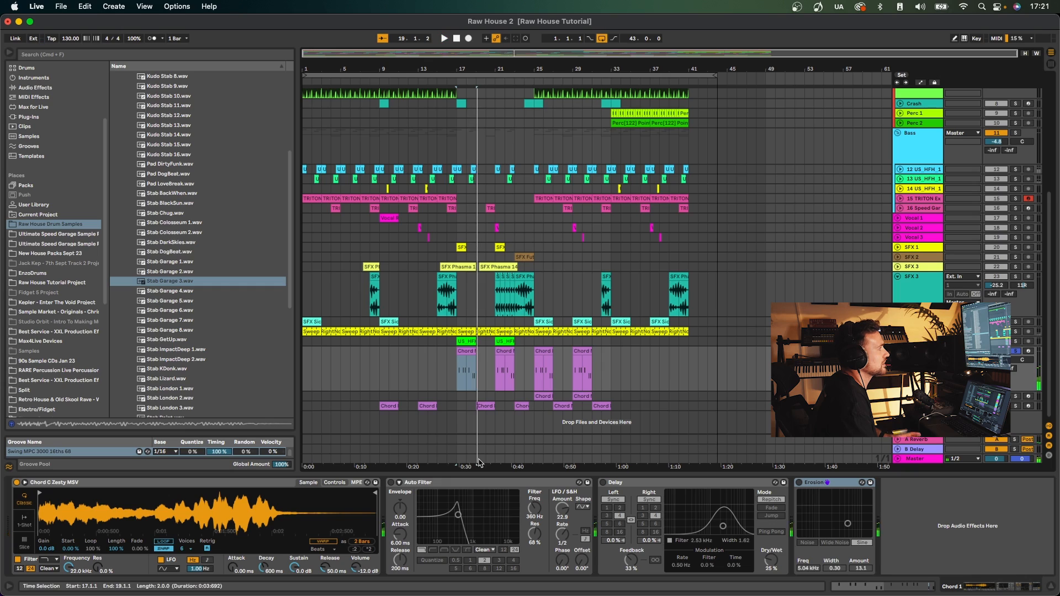
Re-enable the Chord 1 track's Auto Filter, Delay and Erosion one after another, playing the clip to compare
left_click(391, 482)
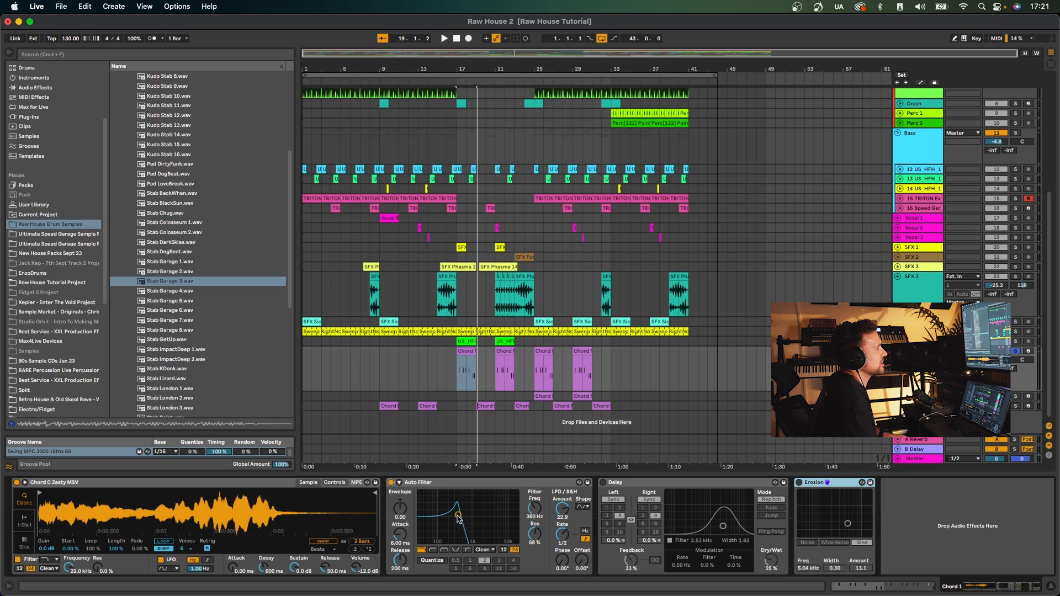
key("space")
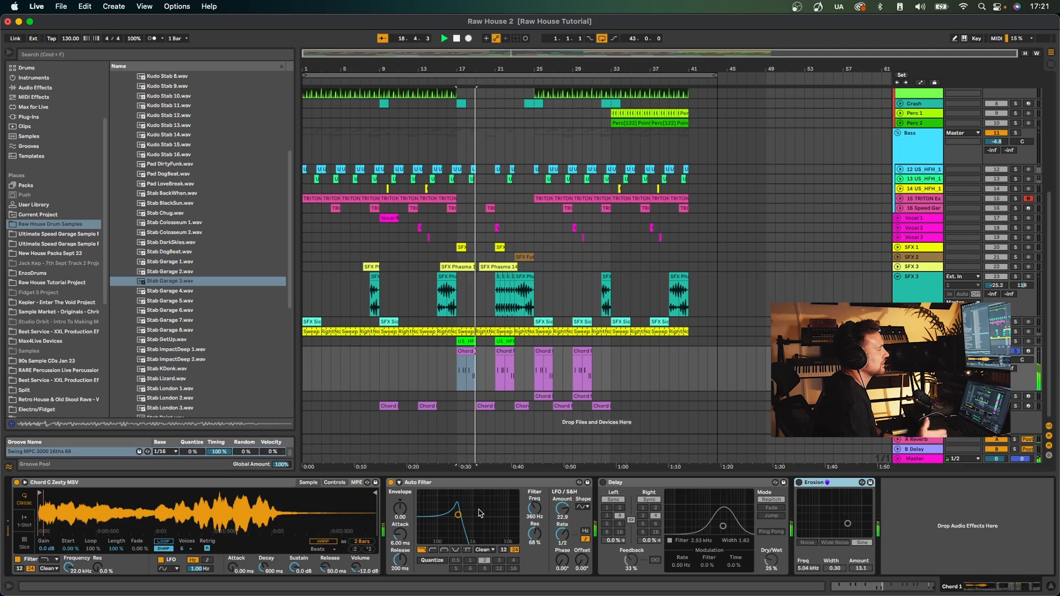
left_click(604, 482)
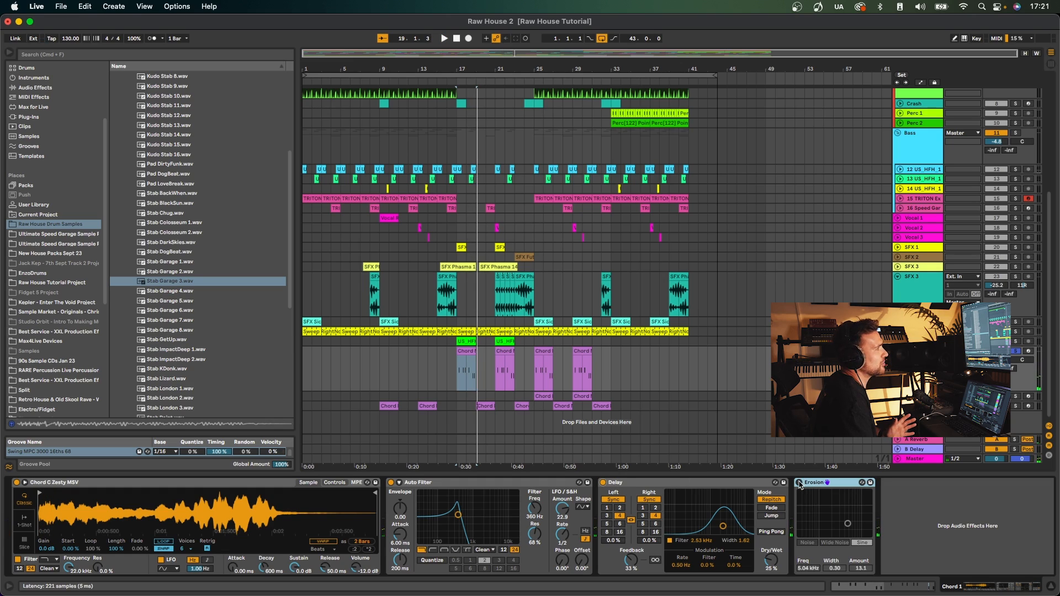
key("space")
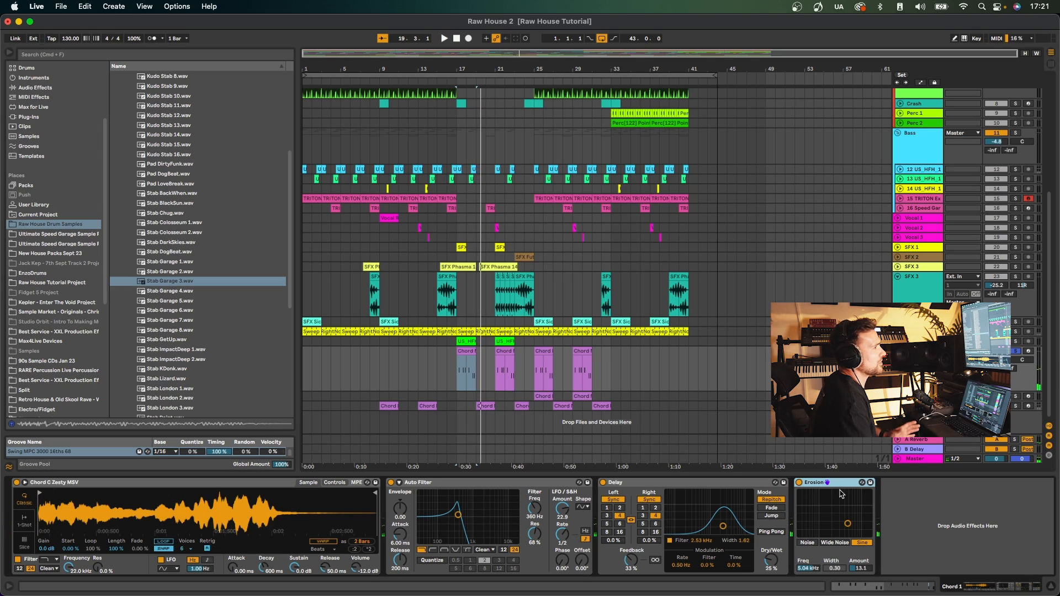
Play the arrangement from bar 17 to hear the Chord 1 clip together with the other tracks
key("space")
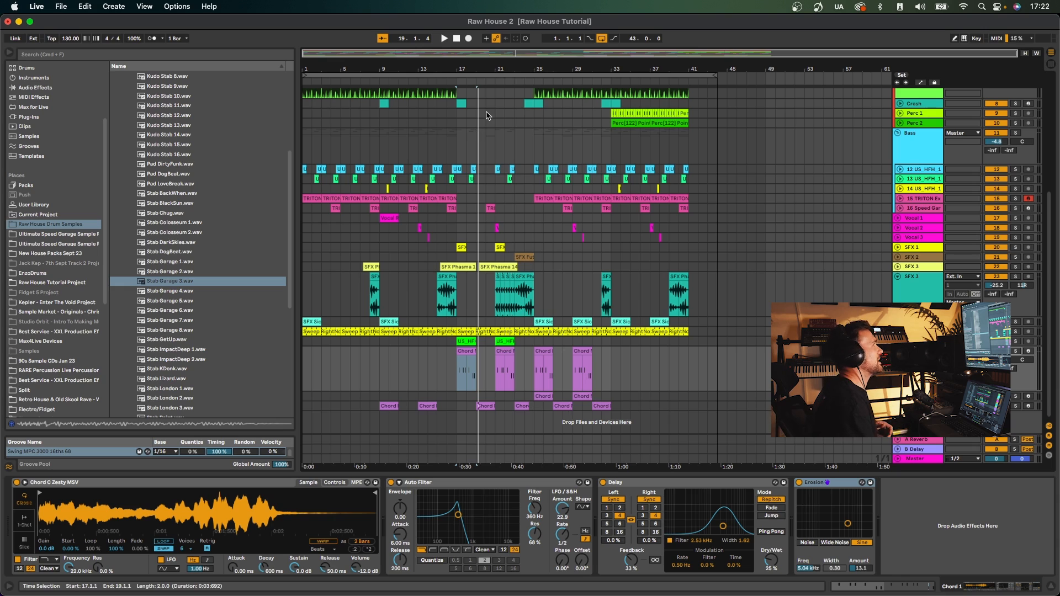
left_click_drag(474, 70, 480, 191)
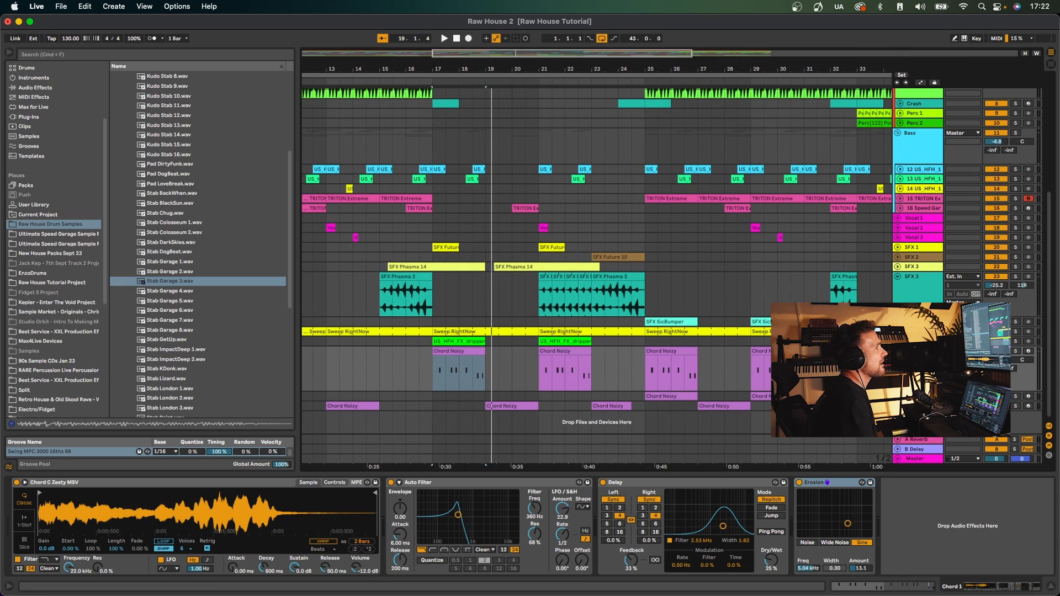
scroll(425, 175, "down", 1)
left_click(440, 166)
key("space")
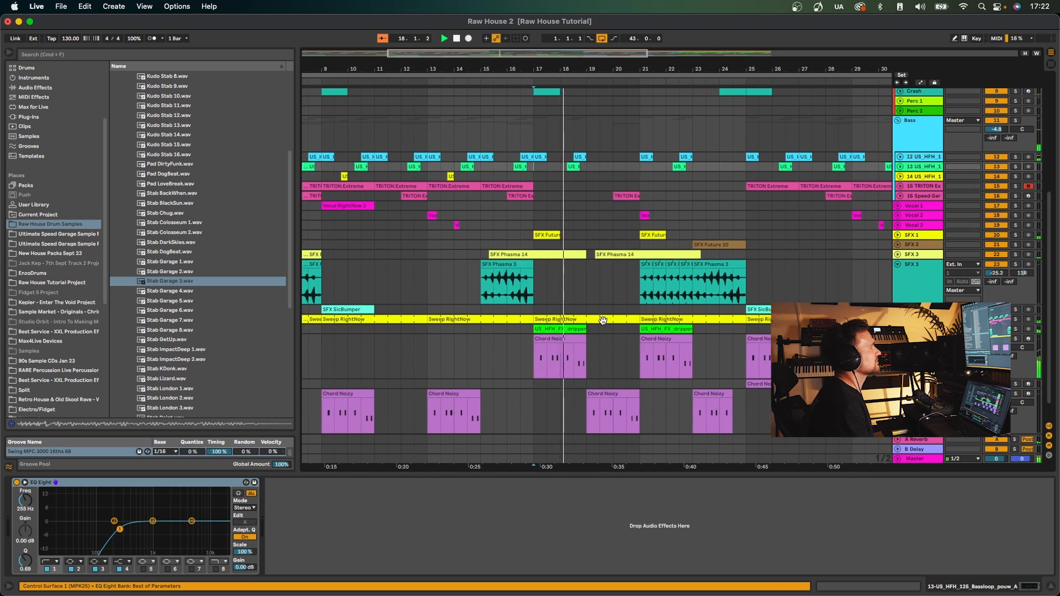
scroll(640, 320, "down", 2)
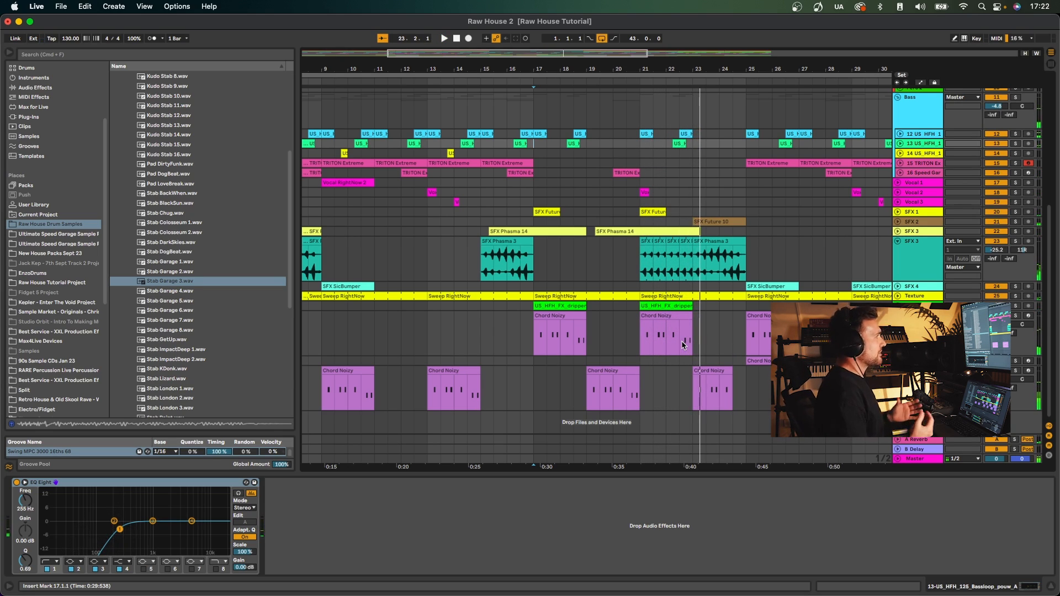
scroll(653, 364, "right", 1)
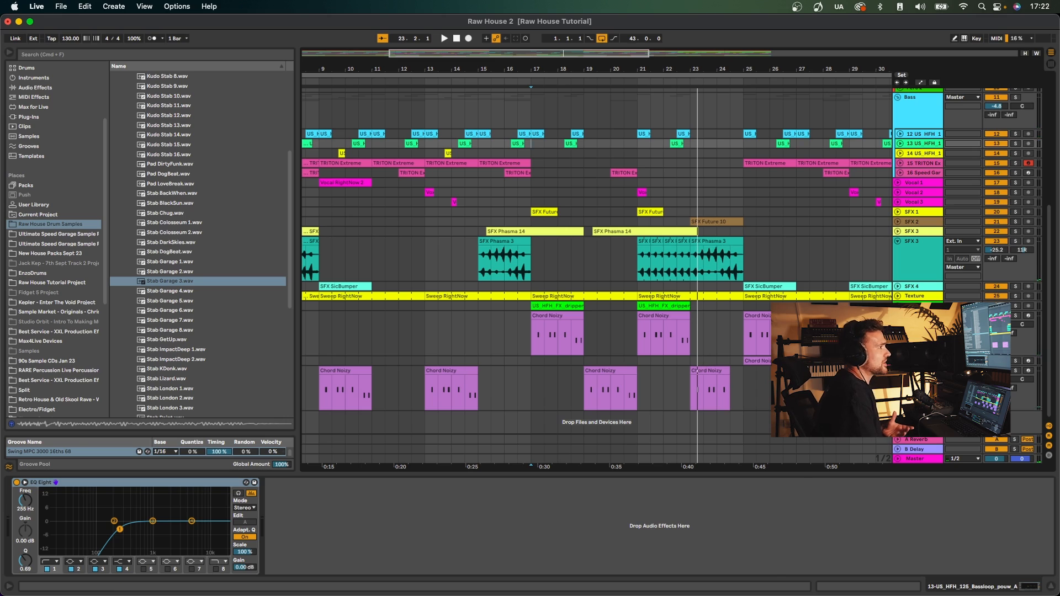
Show the Dirty Stab track's device chain, arm the track and play a note of its Dist DirtyFunk sample
left_click(917, 371)
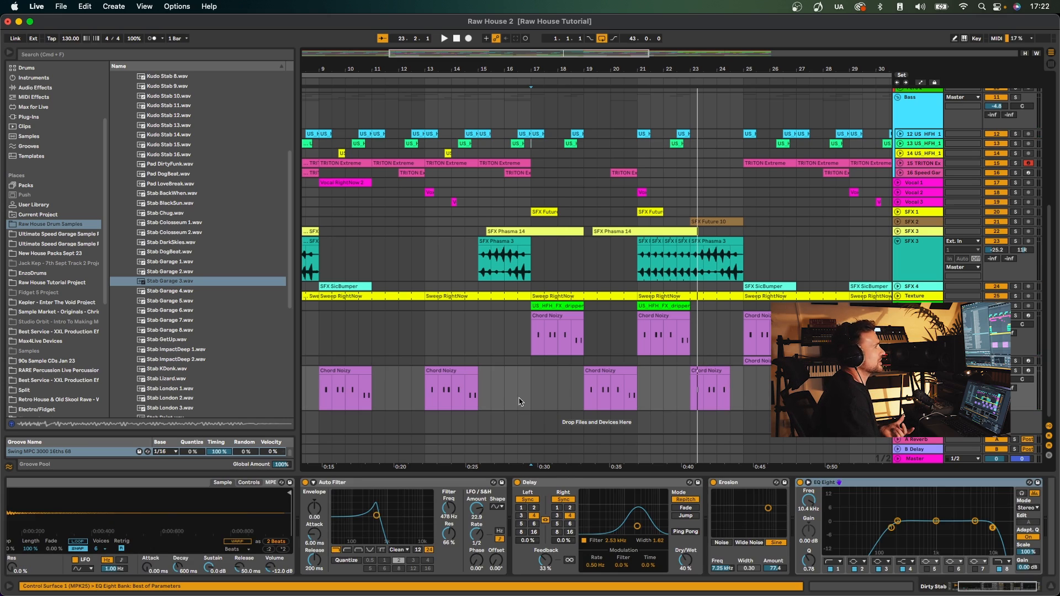
scroll(524, 402, "left", 3)
left_click(682, 371)
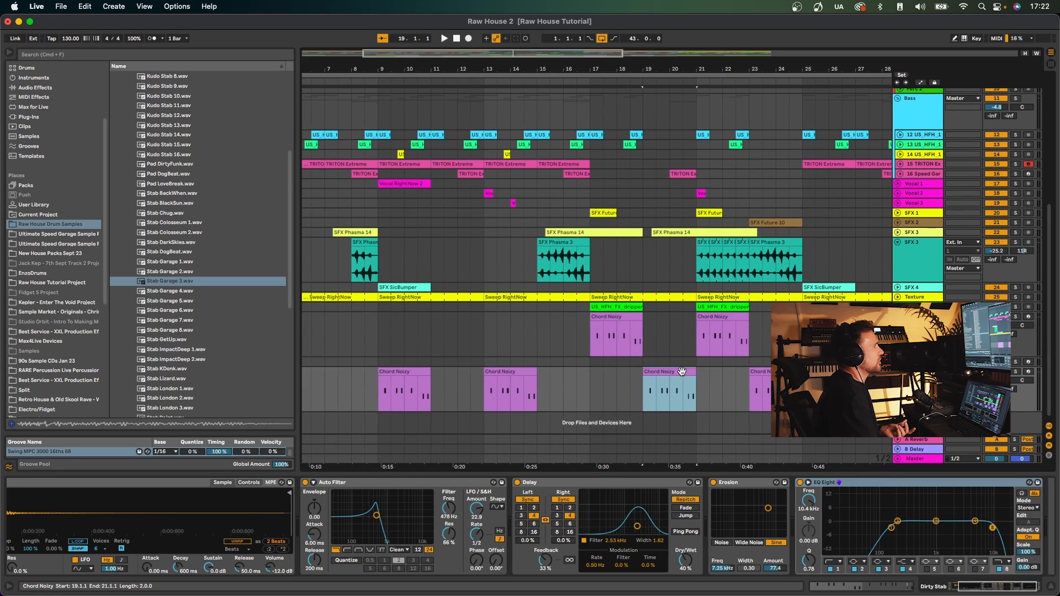
left_click(112, 540)
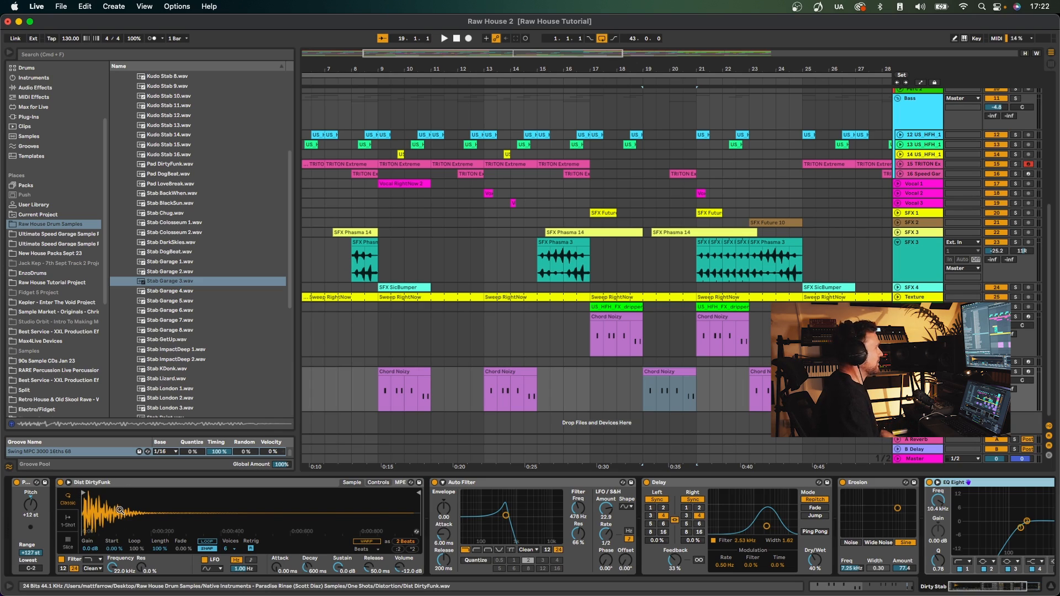
left_click(1027, 371)
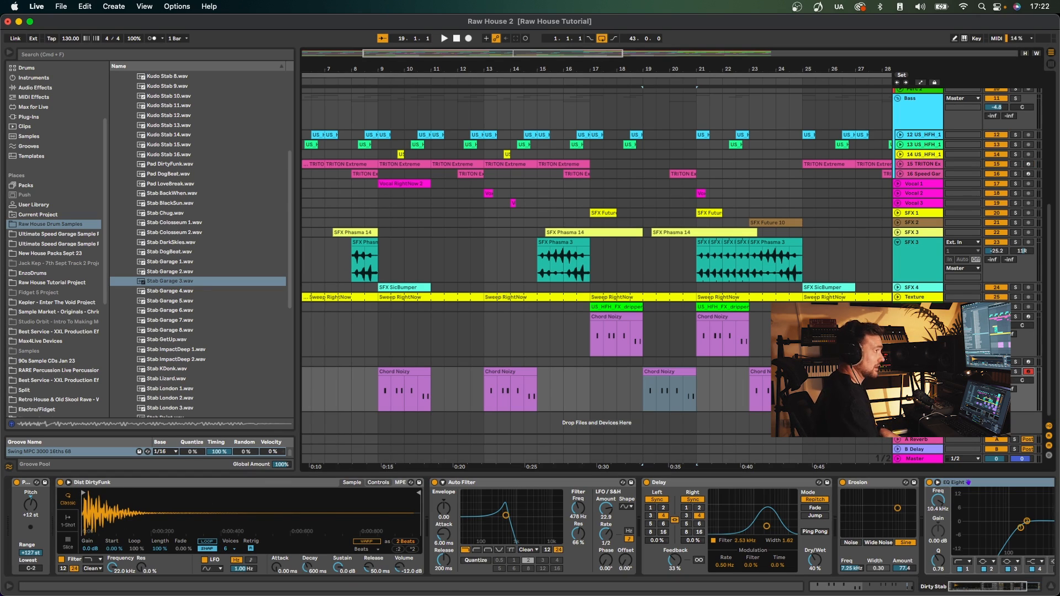
key("a")
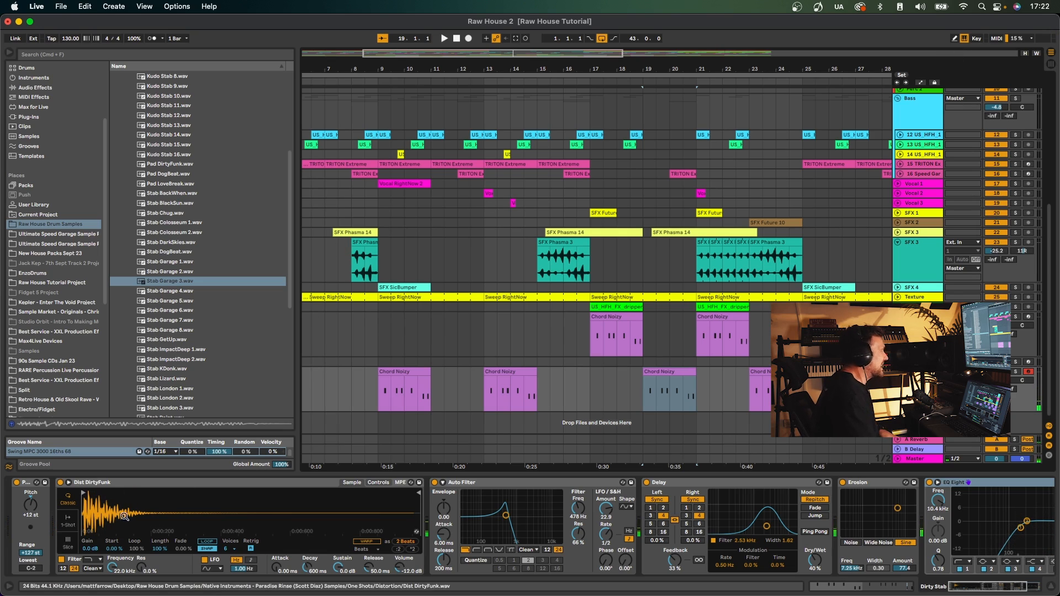
Collapse the Stab & Hit sample folder, expand the Distortion folder and preview Dist DirtyFunk.wav
scroll(191, 333, "up", 2)
scroll(191, 332, "down", 10)
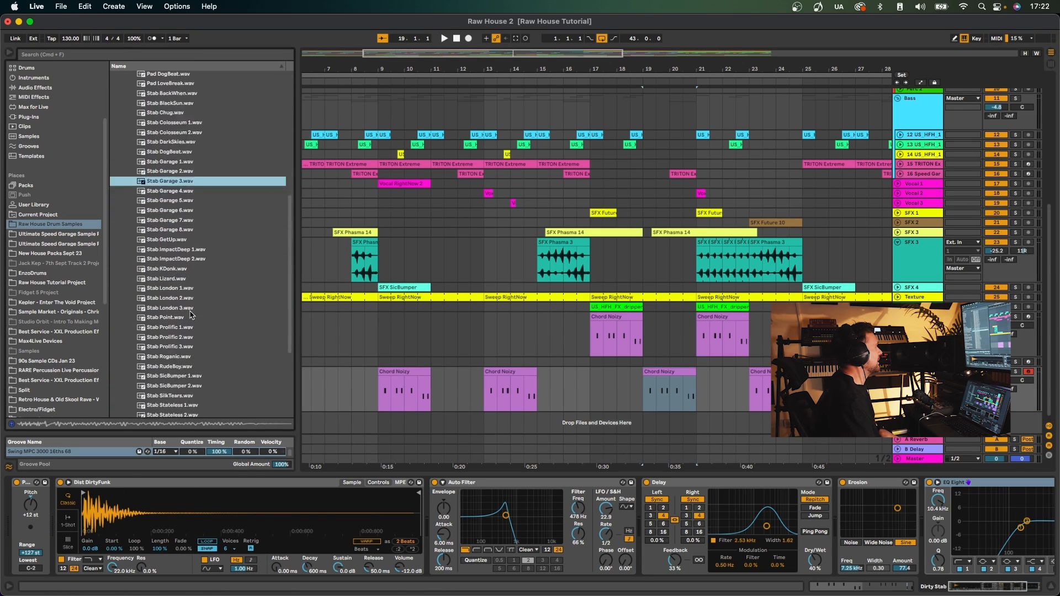
scroll(191, 315, "up", 15)
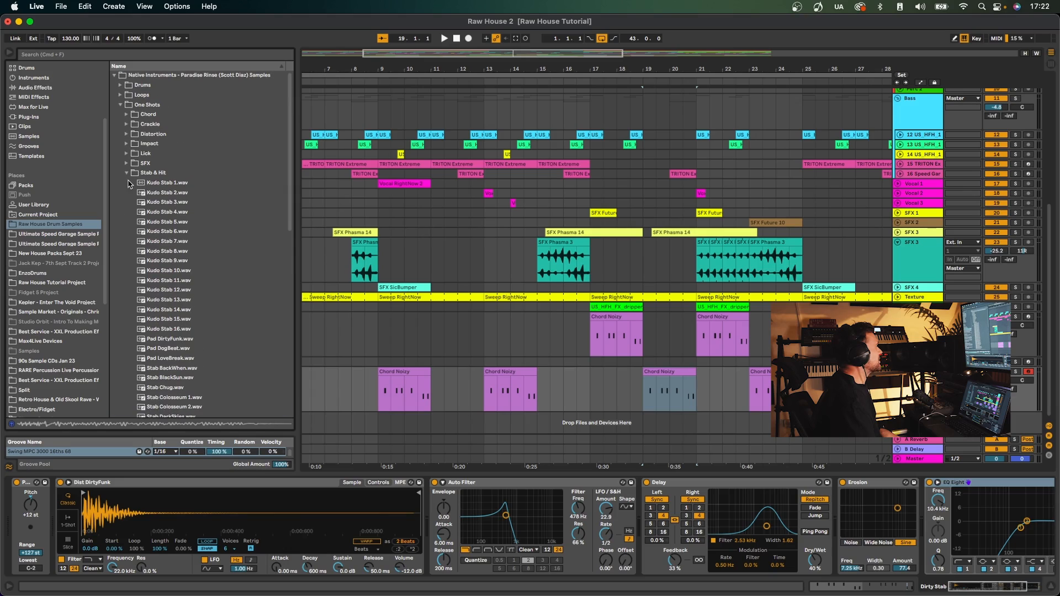
left_click(126, 173)
left_click(127, 134)
left_click(141, 143)
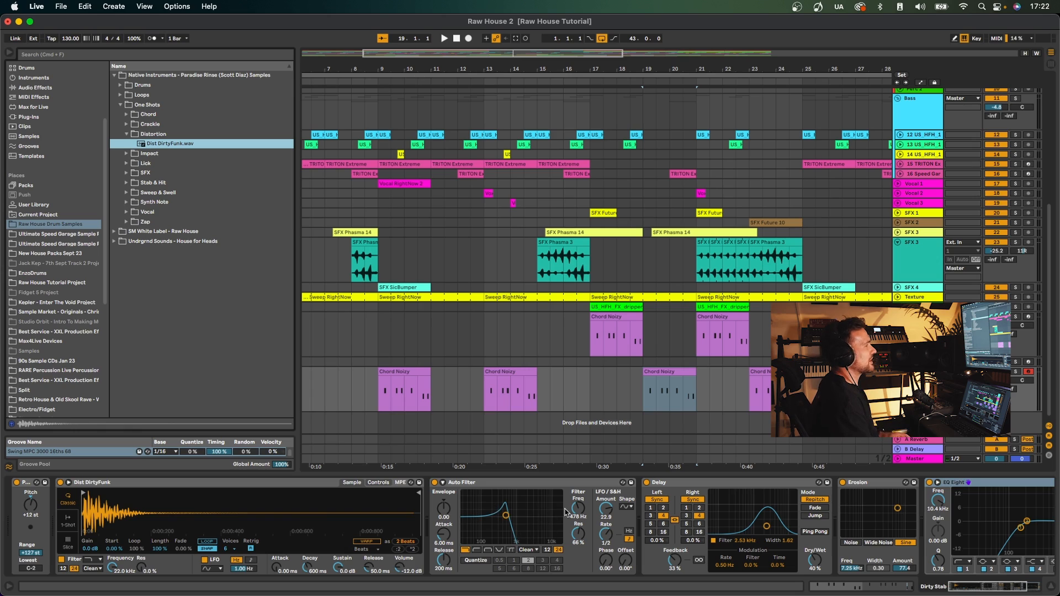
Play the Dirty Stab clip from bar 9 and set the track's Auto Filter frequency to 758 Hz
left_click(379, 397)
key("space")
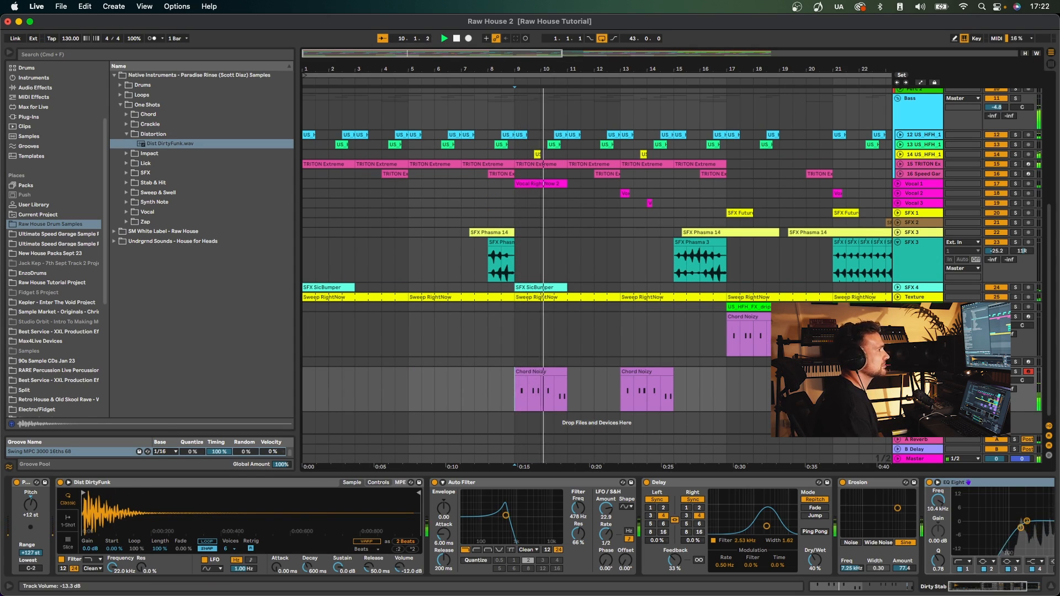
scroll(871, 526, "right", 5)
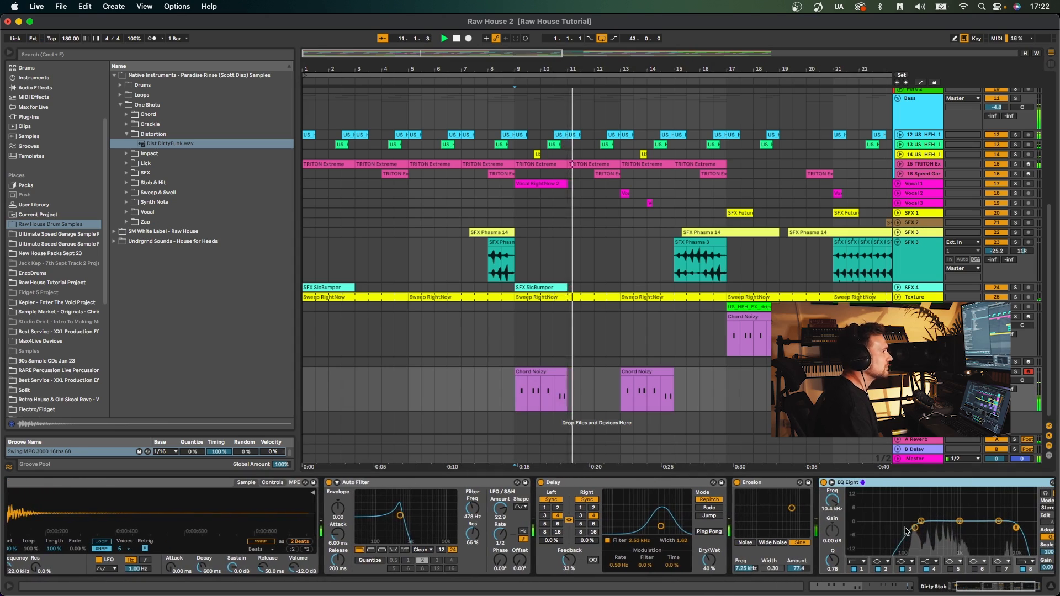
key("space")
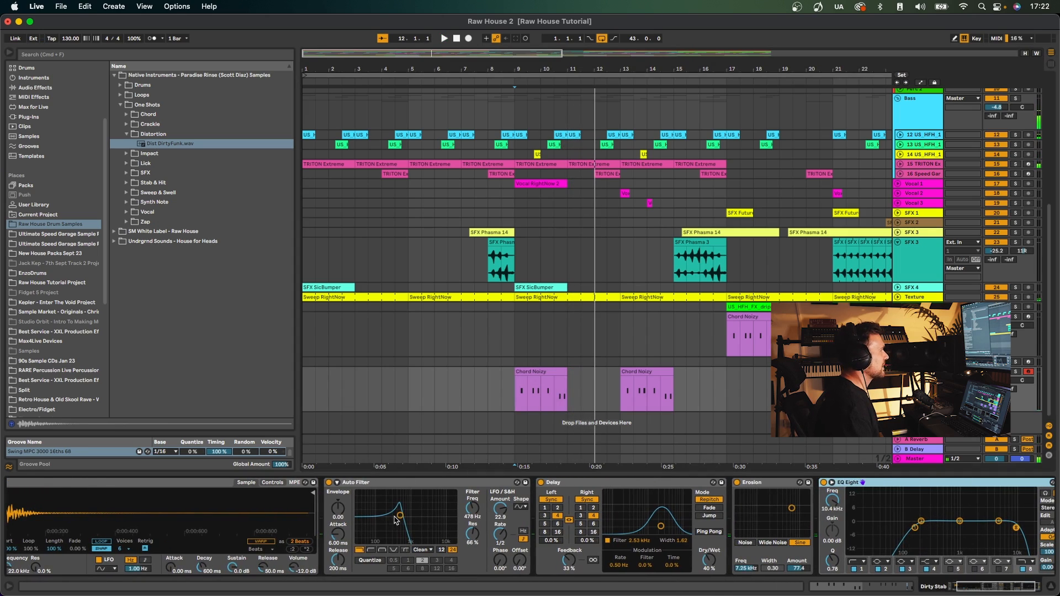
key("space")
left_click_drag(400, 515, 407, 515)
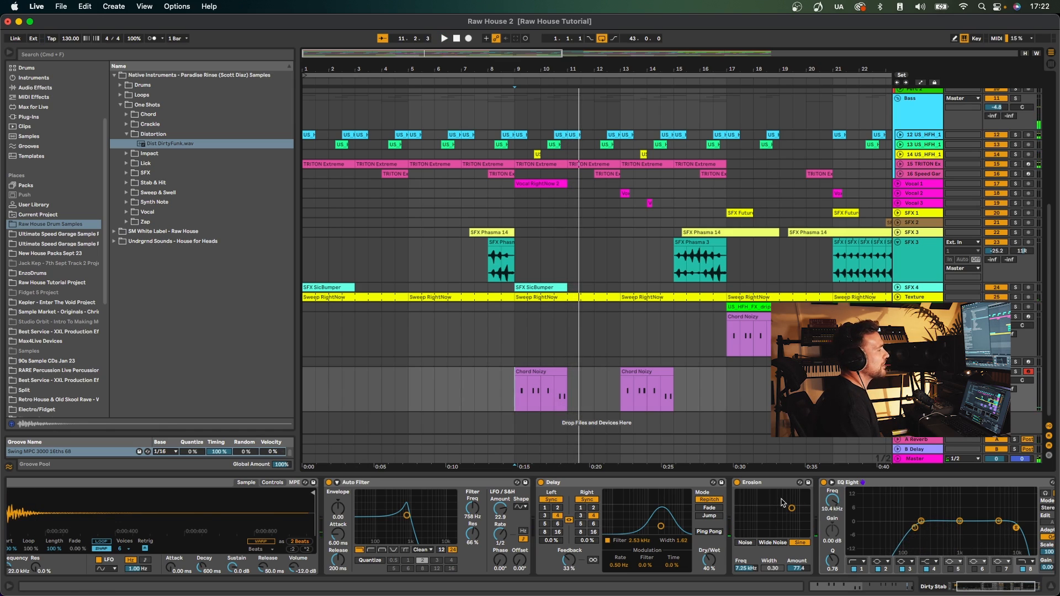
scroll(781, 503, "right", 5)
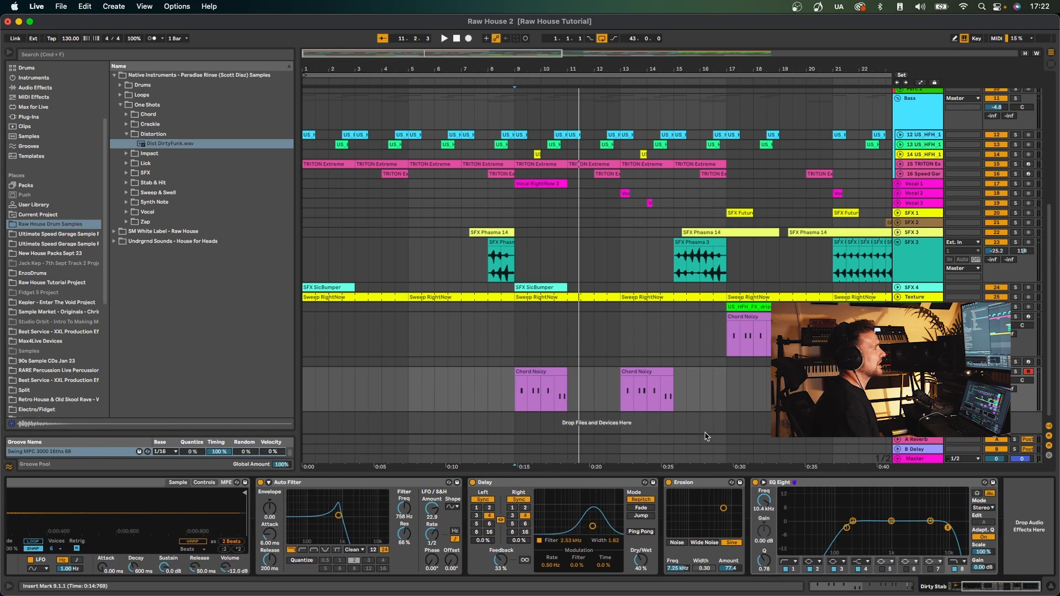
Show the Chord 1 track's devices, and unfold Chord 2 to show its clip and Kudo Stab 8 device chain
scroll(645, 381, "right", 5)
left_click(659, 342)
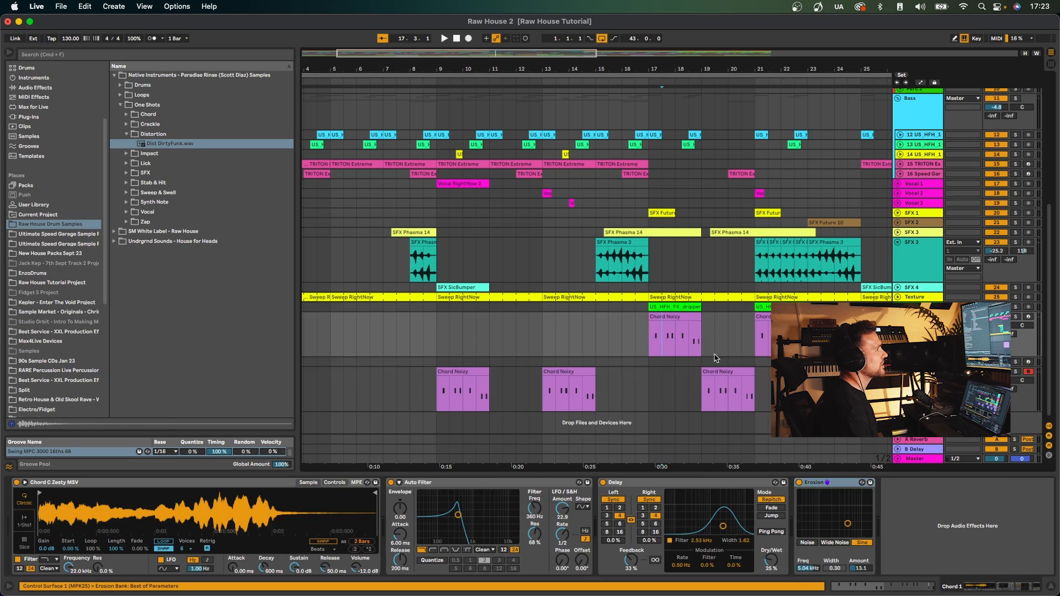
scroll(714, 357, "right", 10)
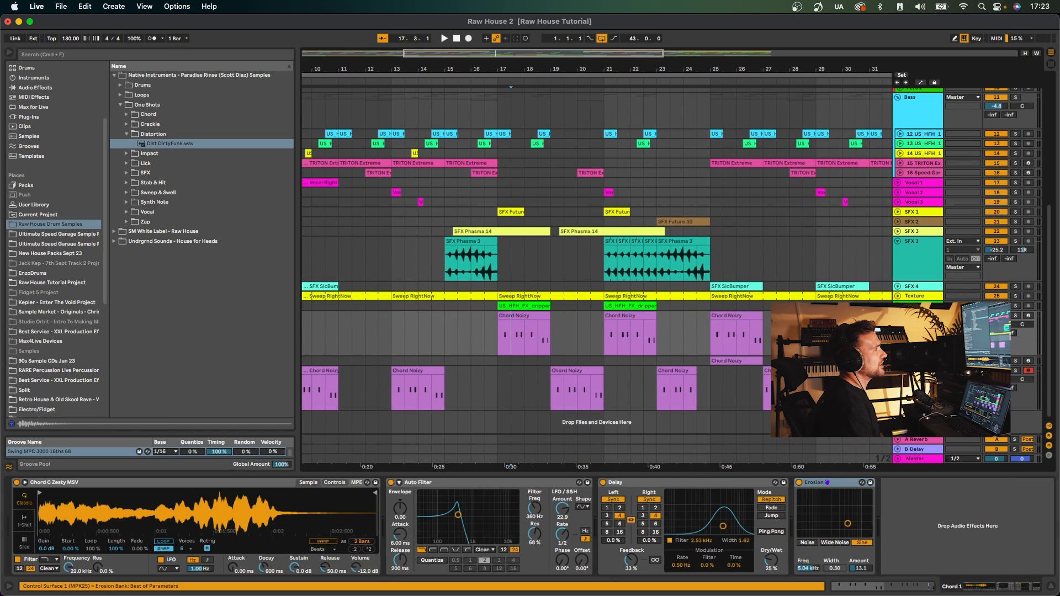
left_click(736, 361)
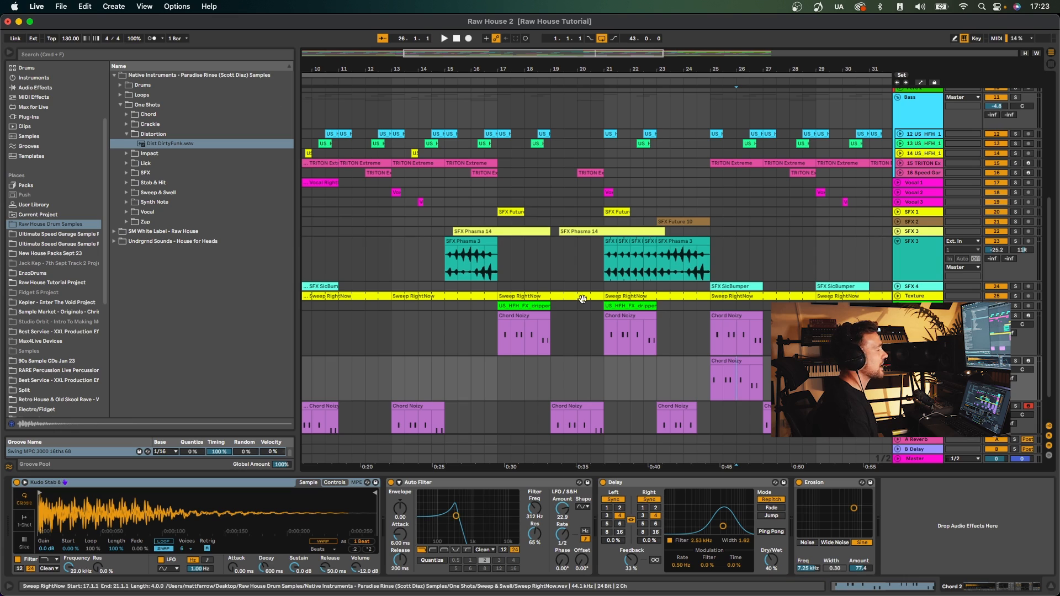
Play the overlapping Chord 1 and Chord 2 clips from bar 25 to compare their note patterns
left_click_drag(735, 72, 735, 80)
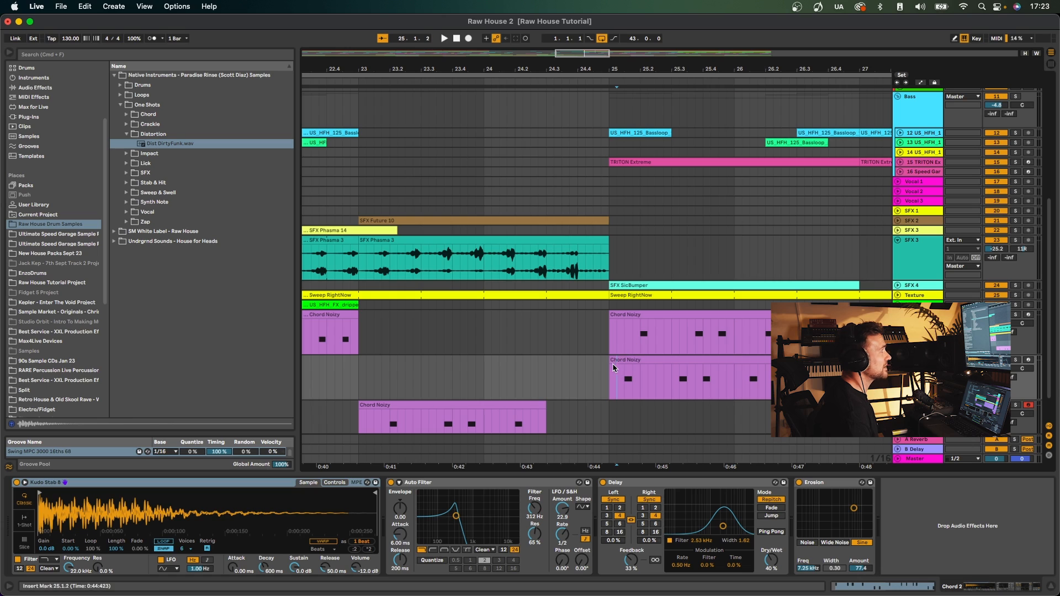
left_click(594, 315)
key("space")
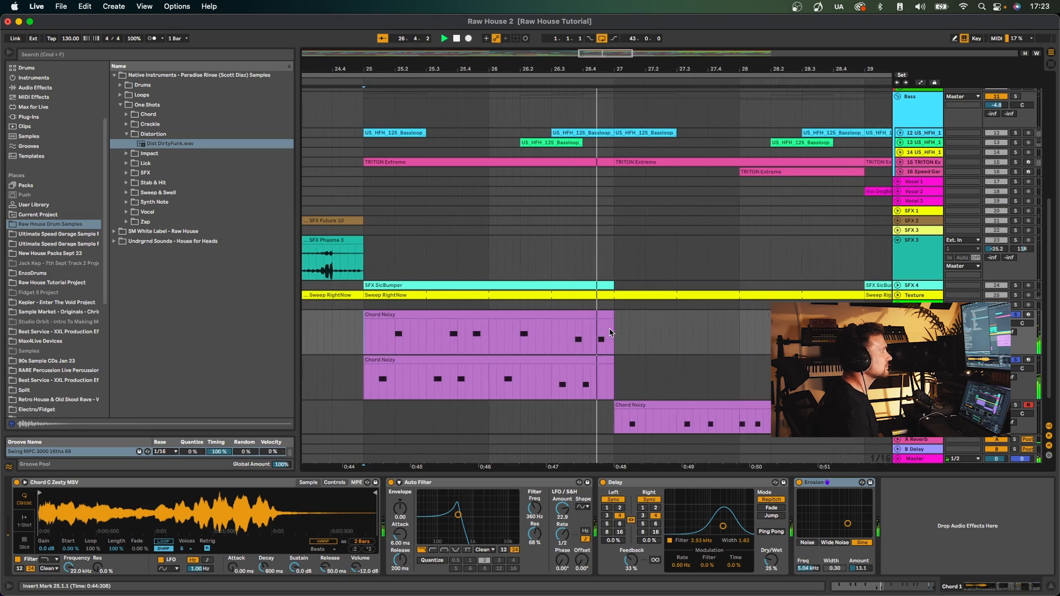
scroll(456, 130, "left", 1)
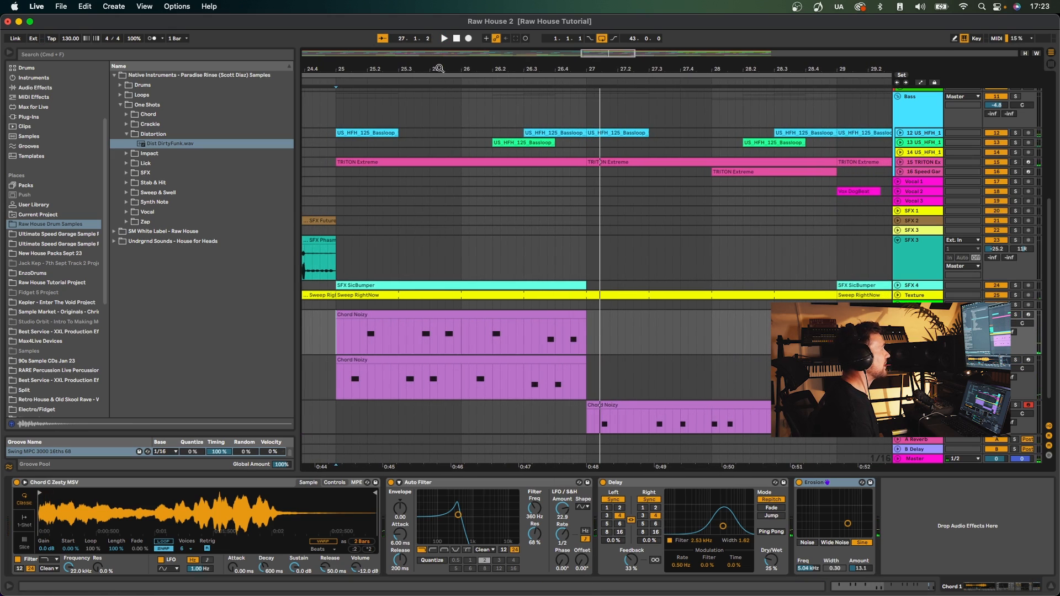
Play the full arrangement from bar 24 to hear the chords and Dirty Stab answering each other
left_click_drag(440, 69, 439, 28)
left_click(407, 205)
key("space")
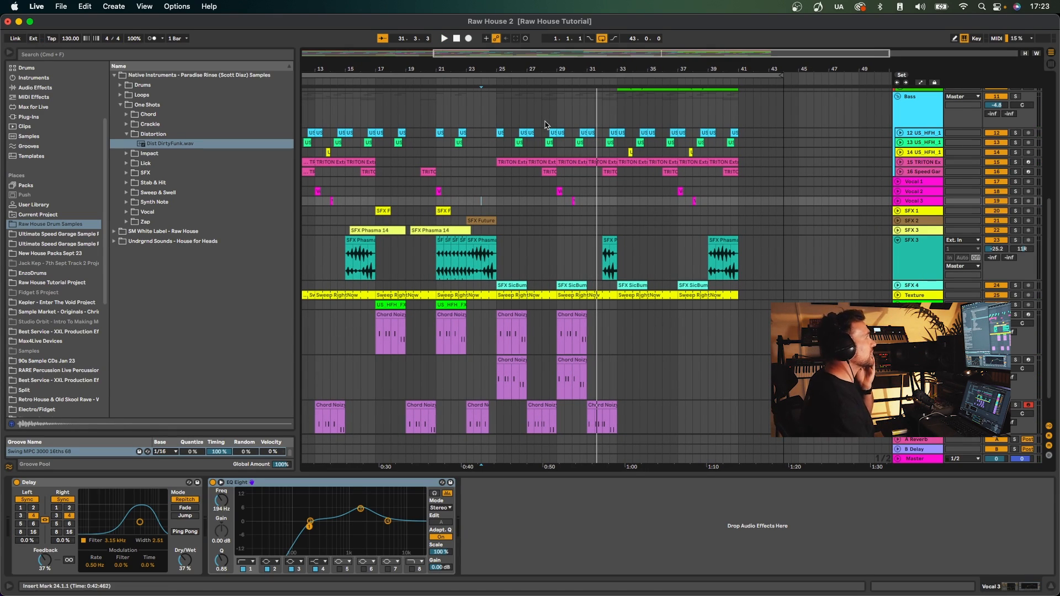
Select all tracks, fold them for an overview of the arrangement, and unfold them to show the drum tracks
left_click_drag(490, 72, 490, 39)
left_click(917, 326)
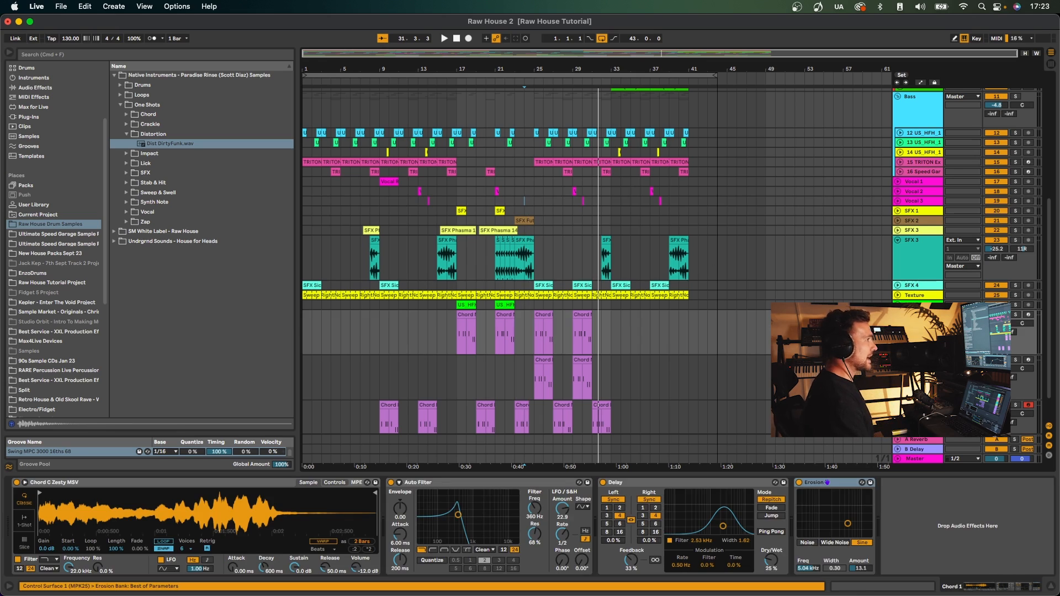
key("super+a")
key("alt+u")
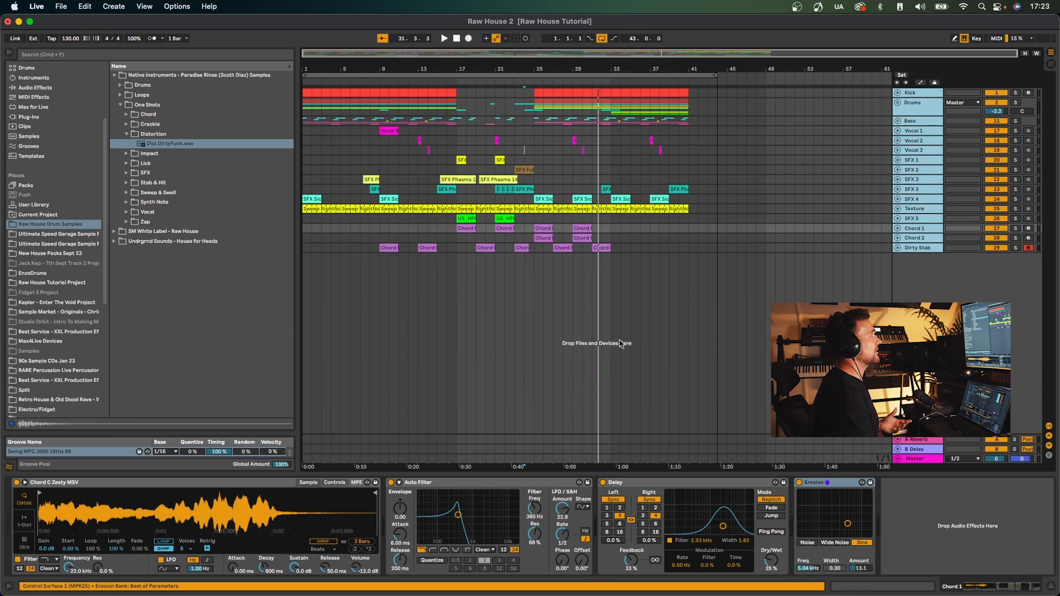
left_click(898, 103)
scroll(546, 165, "up", 15)
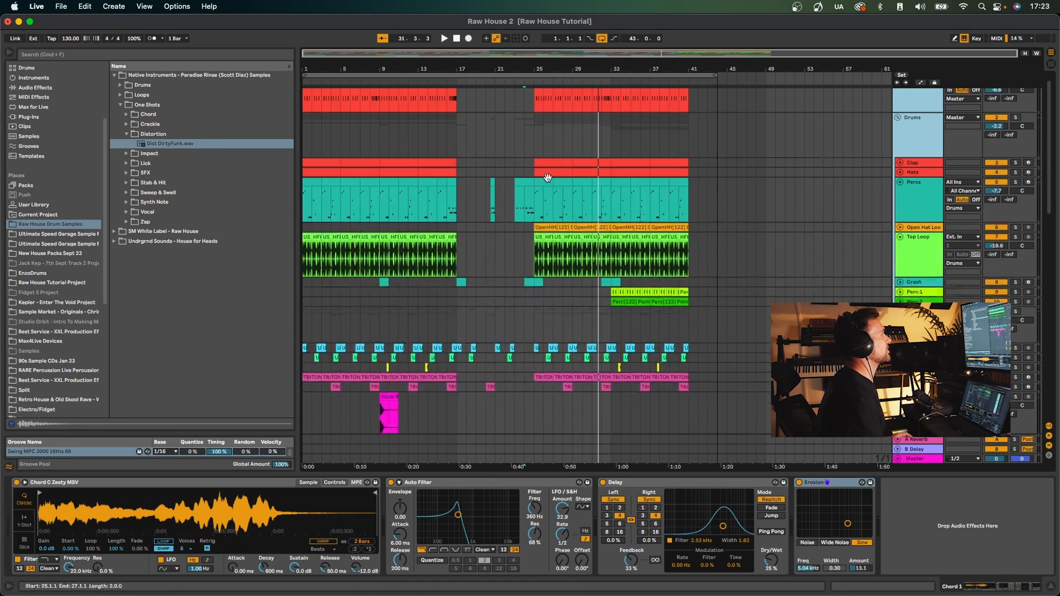
Select the short Percs clip just before bar 21 and play it in the arrangement
left_click_drag(531, 69, 530, 94)
left_click(471, 191)
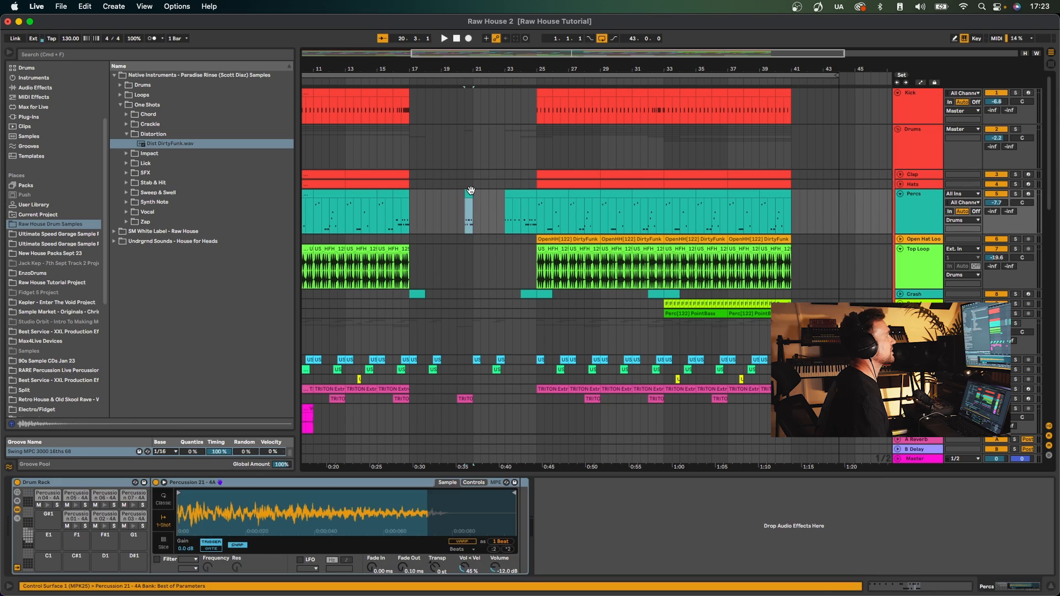
scroll(586, 191, "left", 5)
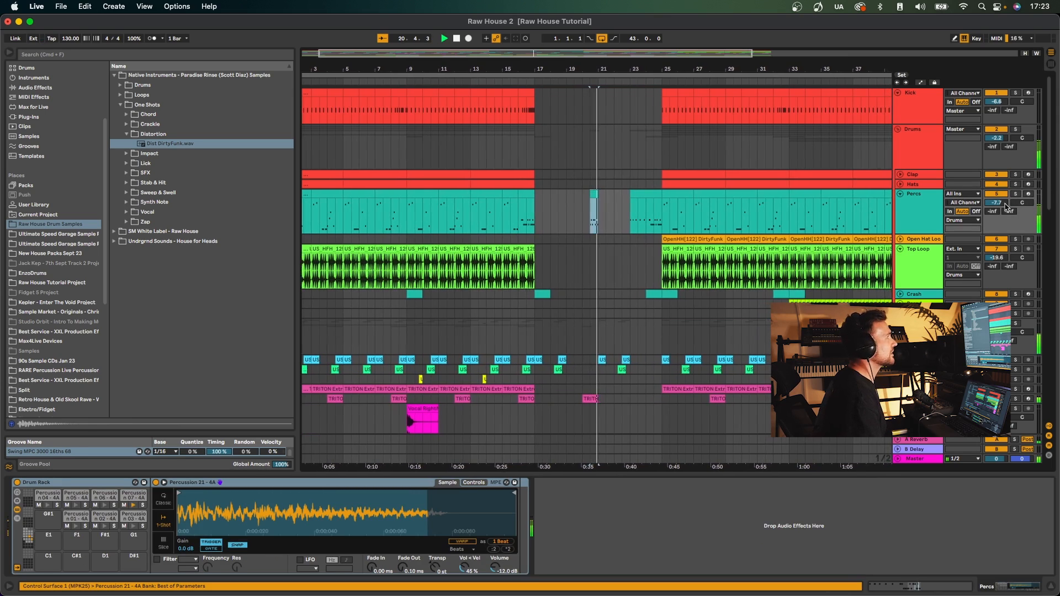
Open the short Percs clip in an enlarged note editor and select its Percussion 10 note at 2.4
double_click(588, 194)
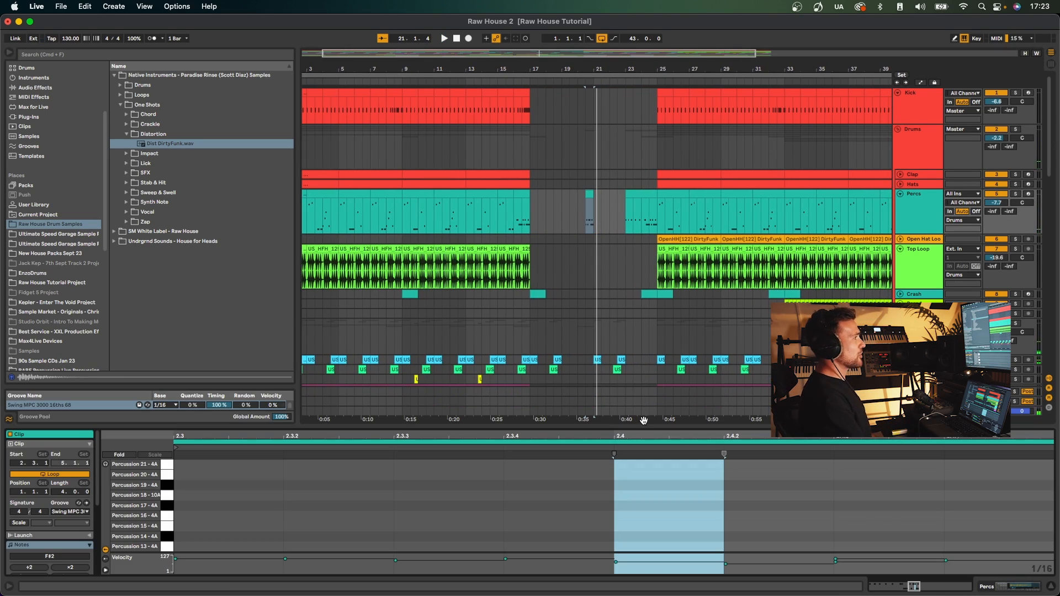
left_click_drag(645, 426, 635, 203)
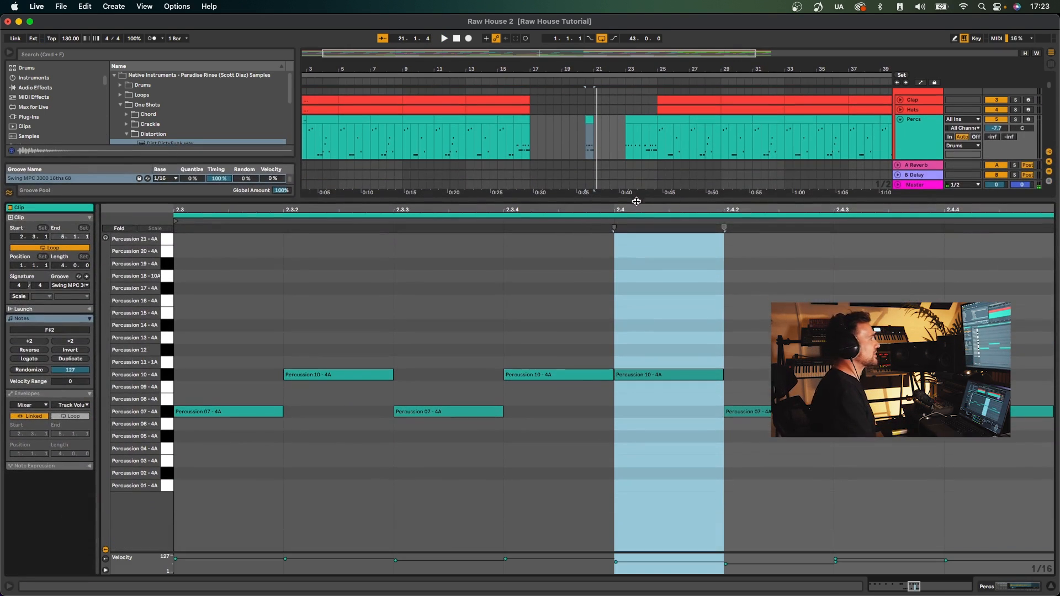
left_click(463, 570)
left_click_drag(670, 562, 670, 564)
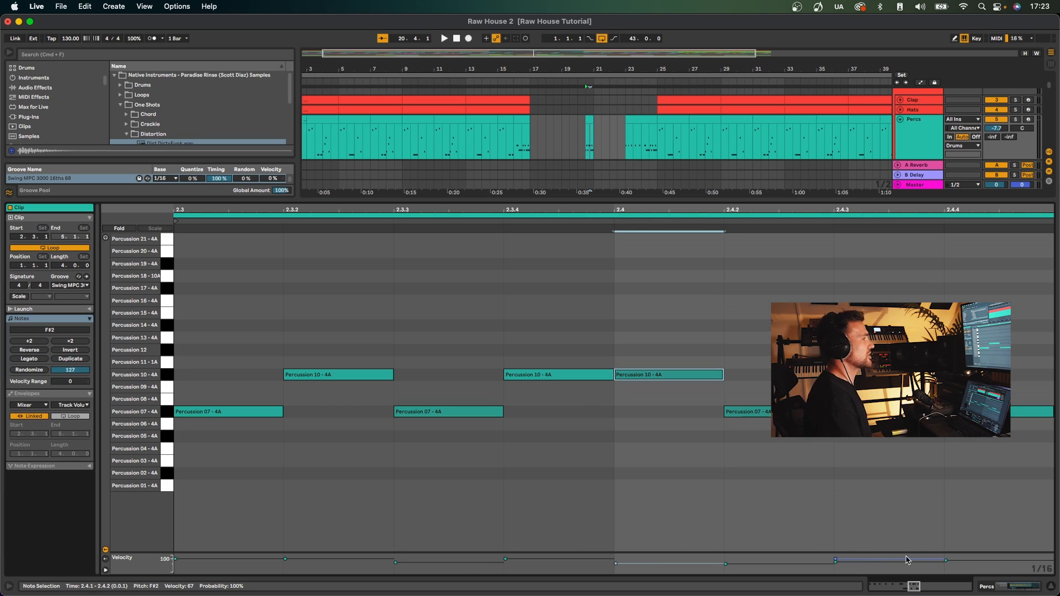
Play from 20.4.1 and show the notes of the Percs clip that starts at bar 23
key("space")
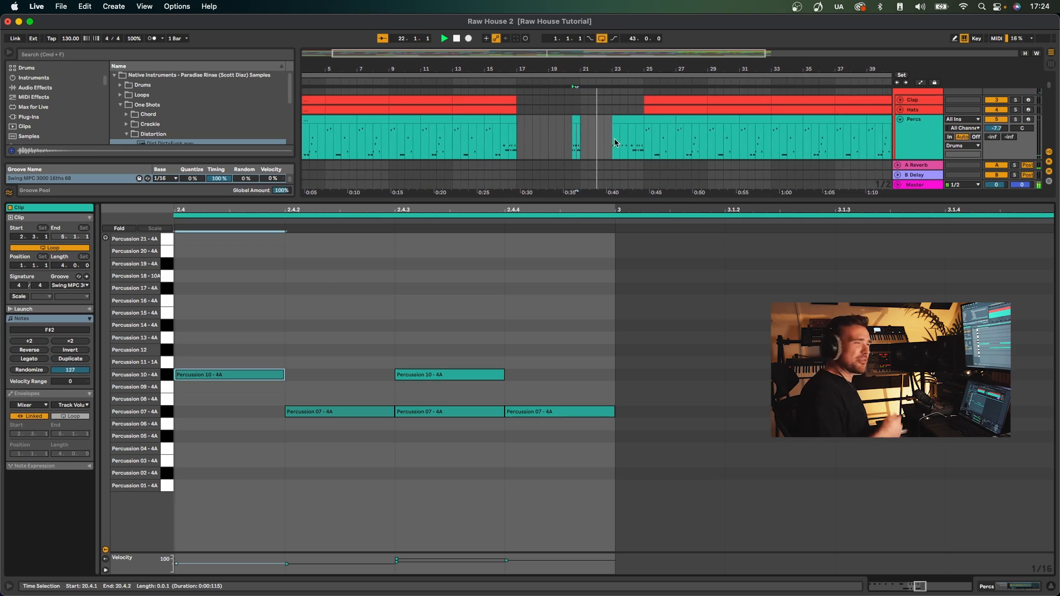
left_click(613, 133)
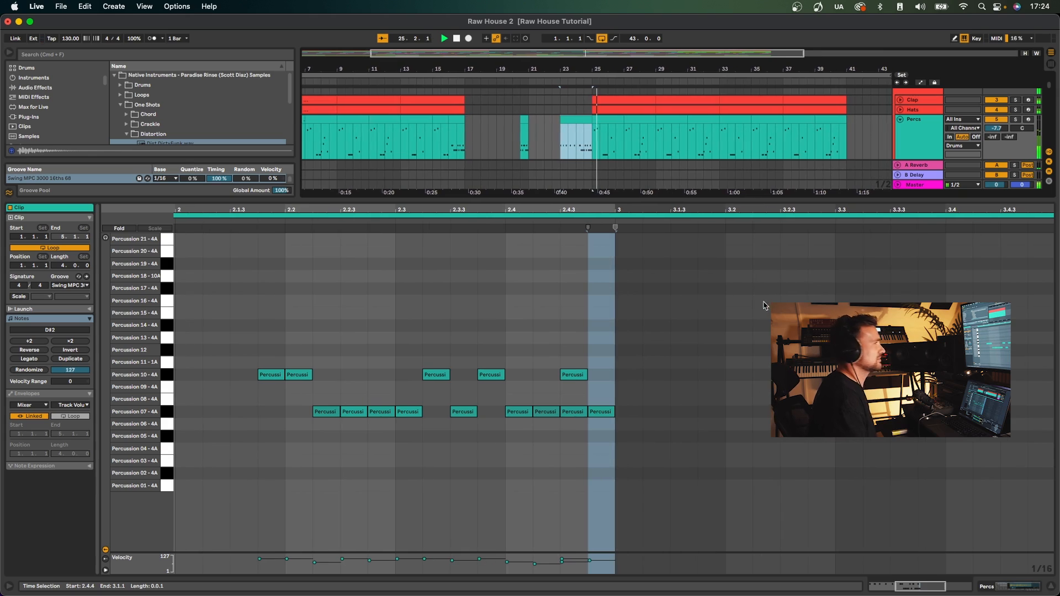
Close the note editor, review the vocal, SFX and chord tracks during playback, and stop the playback
key("super+alt+l")
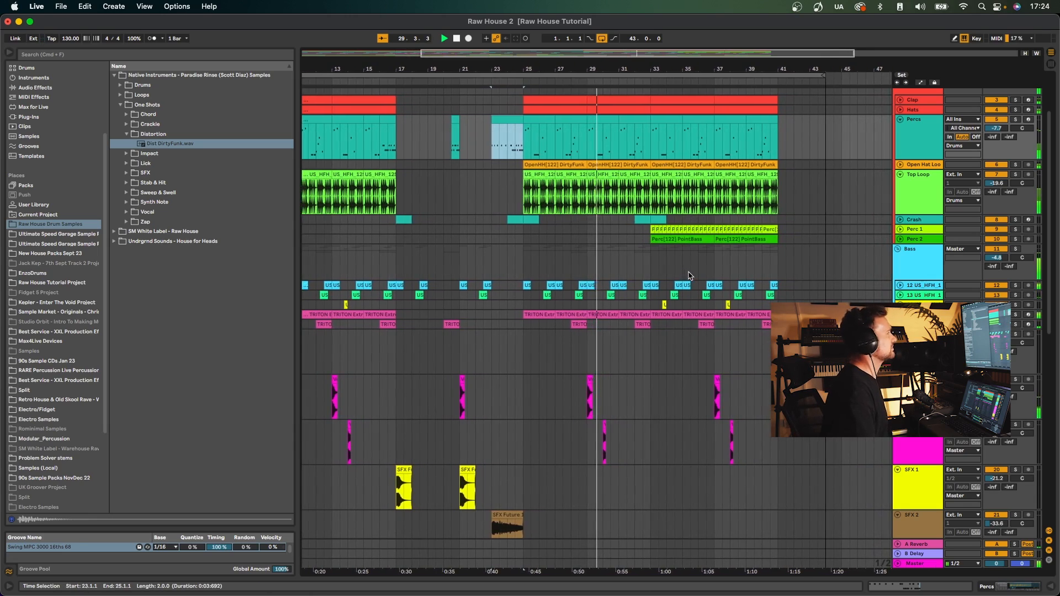
scroll(688, 276, "down", 5)
scroll(688, 276, "down", 10)
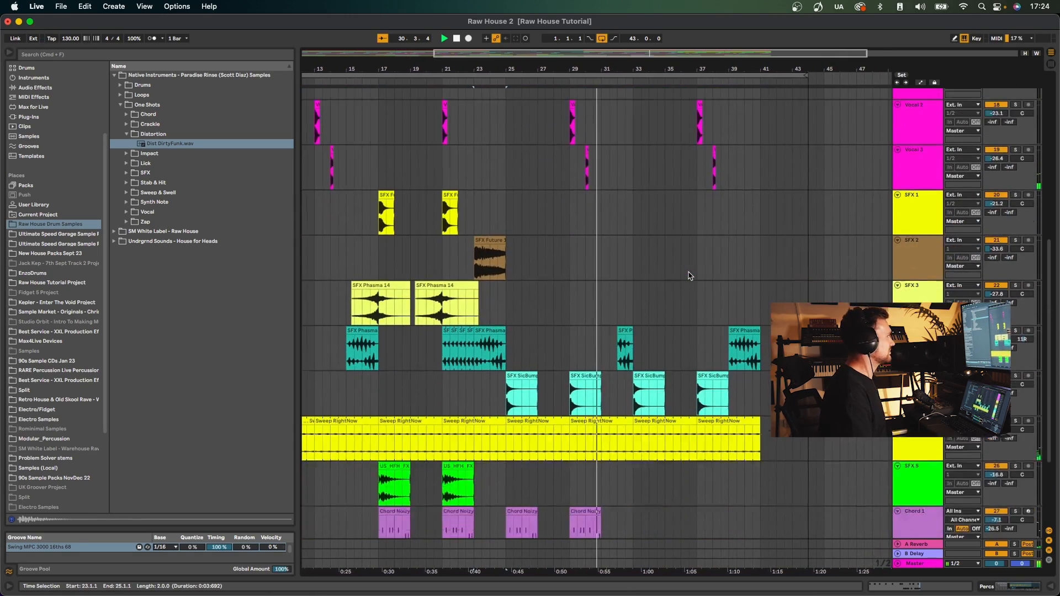
key("space")
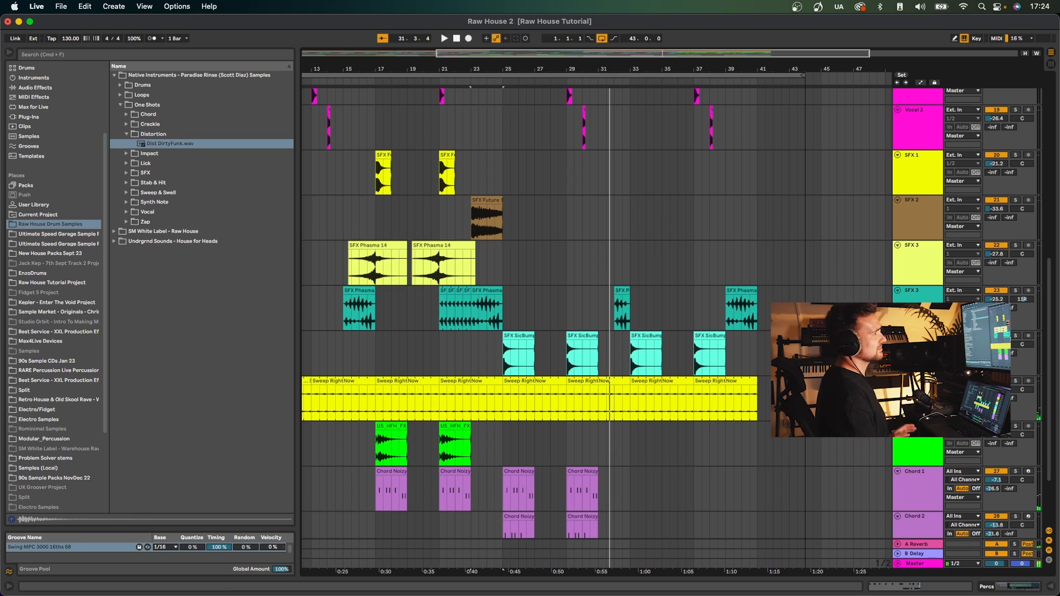
Fold all tracks for a full overview and place the insert marker at 43.3.1 on the Dirty Stab track
left_click(915, 310)
key("super+a")
key("alt+u")
left_click(797, 247)
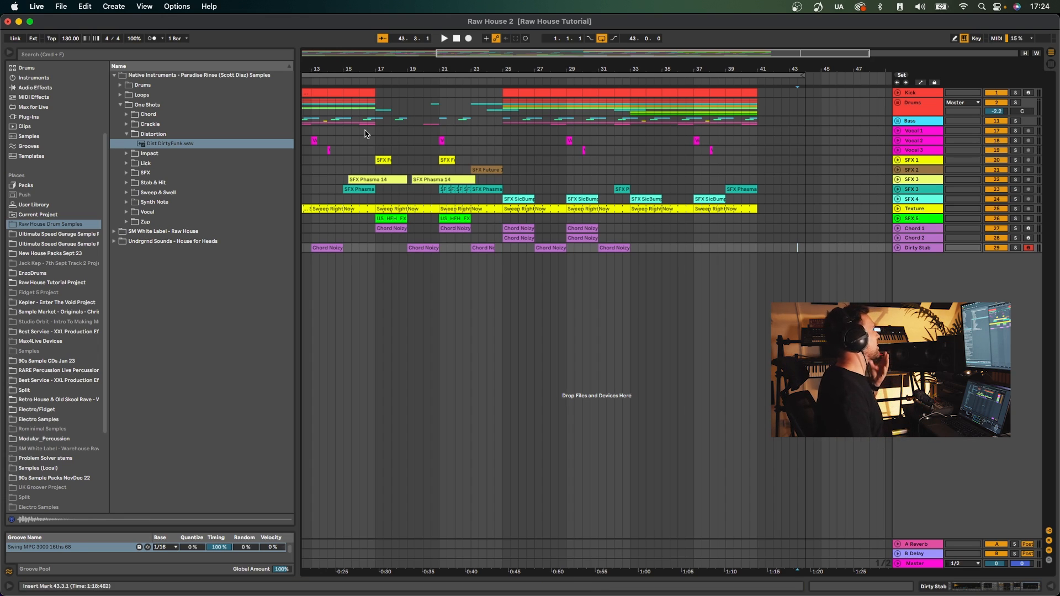
Collapse the Native Instruments folder and point out the three sample packs inside Raw House Drum Samples
left_click(114, 76)
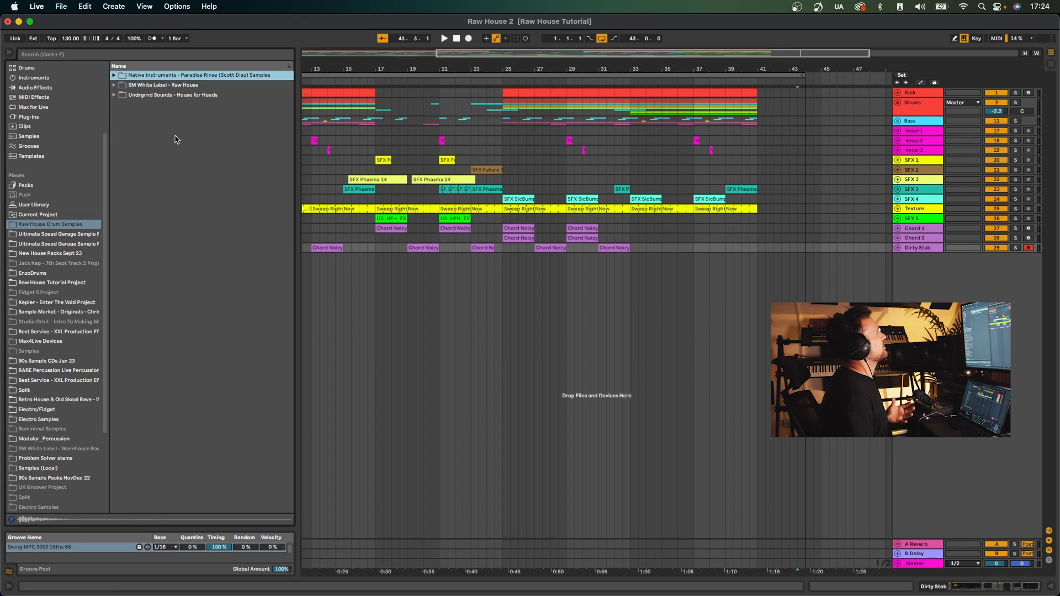
left_click(167, 86)
left_click(167, 95)
left_click(165, 76)
left_click(165, 86)
left_click(167, 95)
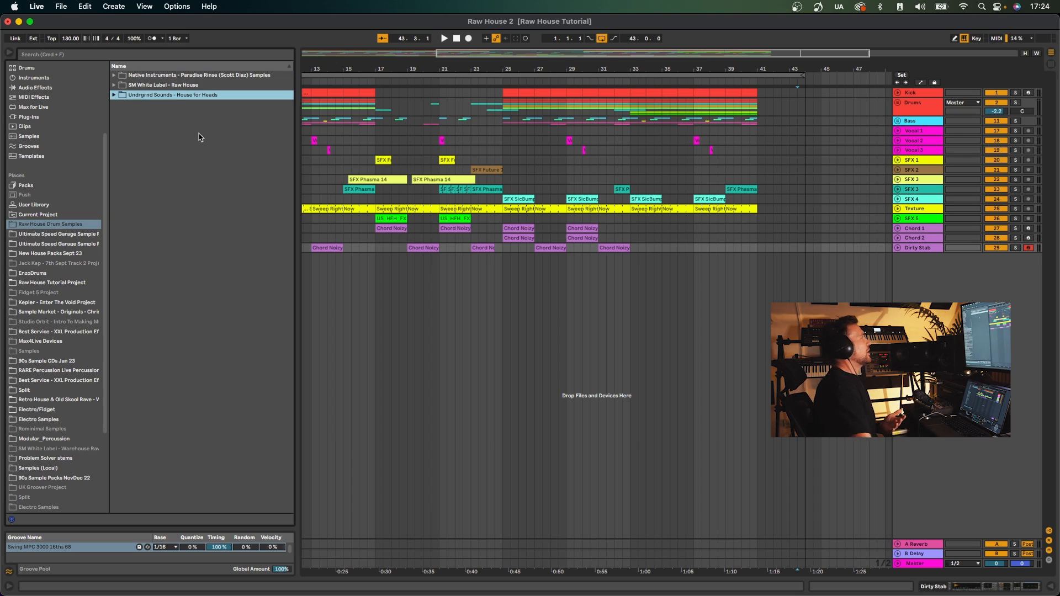
Browse the second Ultimate Speed Garage sample pack to its FX Sounds folder and preview FX 3.wav
left_click(55, 244)
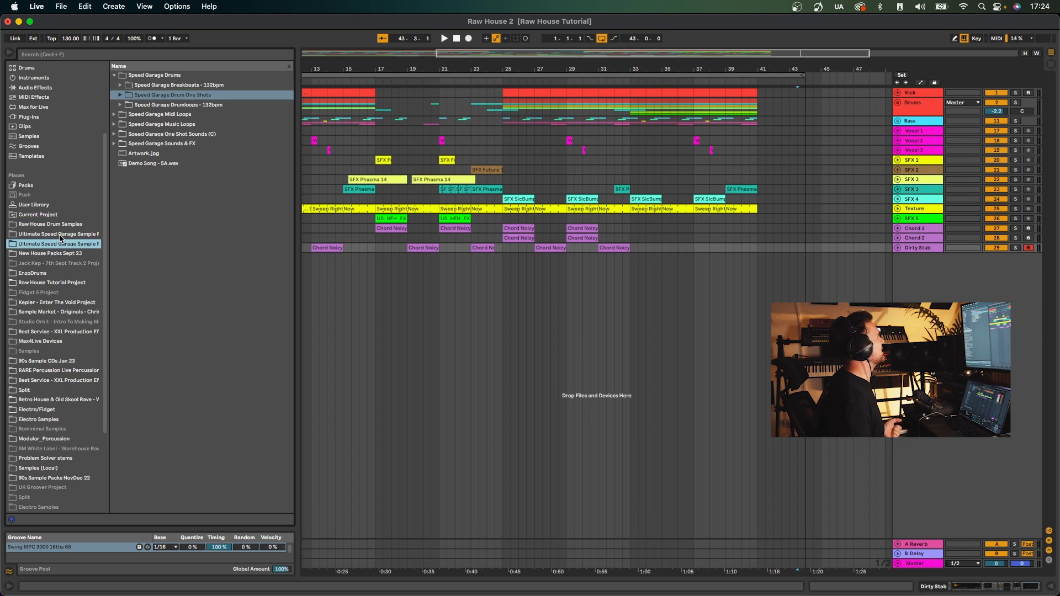
left_click(114, 144)
left_click(122, 143)
left_click(120, 135)
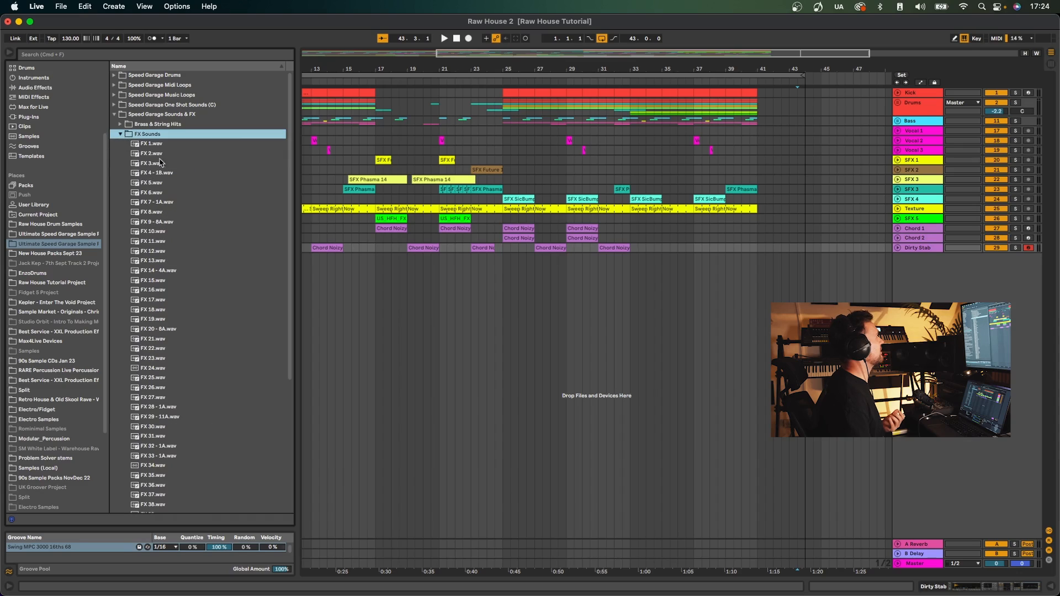
left_click(166, 164)
Preview several samples in the first Ultimate Speed Garage pack's Ragga Vocals, Sirens, Bleeps folder and collapse the folder
left_click(70, 234)
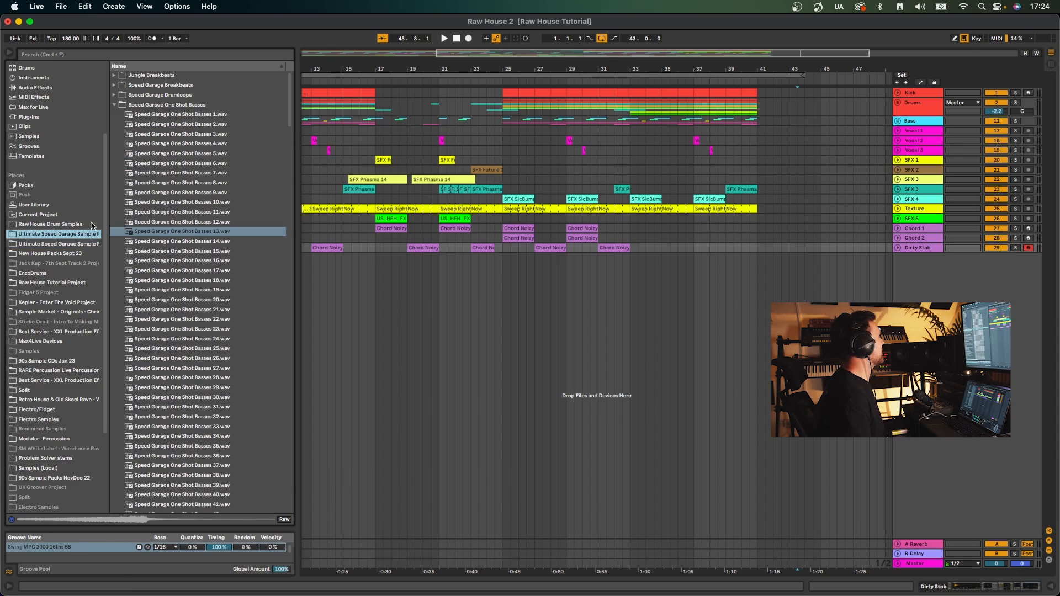
left_click(114, 114)
left_click(114, 115)
left_click(192, 242)
scroll(192, 241, "down", 10)
left_click(191, 243)
scroll(191, 244, "down", 15)
left_click(191, 241)
scroll(191, 244, "down", 15)
left_click(191, 243)
scroll(191, 244, "down", 1)
left_click(192, 243)
scroll(191, 243, "down", 20)
scroll(220, 218, "up", 20)
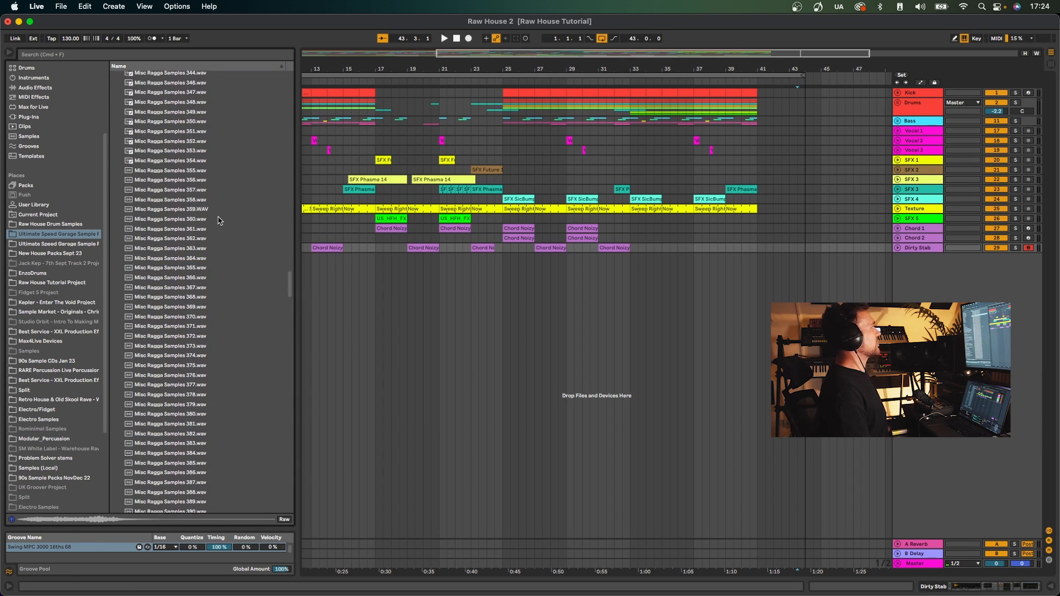
left_click(114, 114)
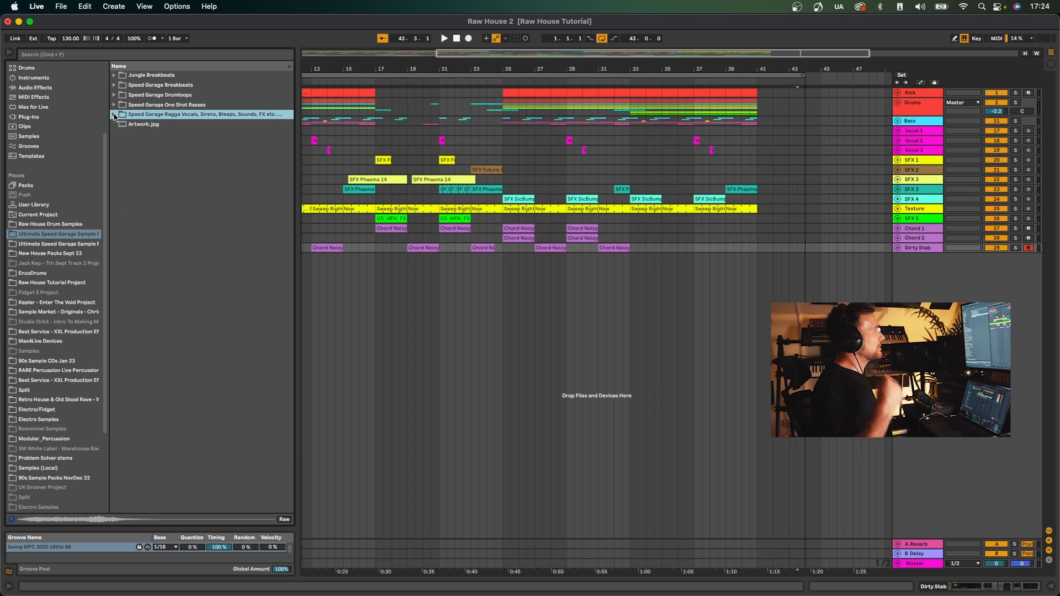
Show the whole arrangement and look through the New House Packs Sept 23 folder
left_click_drag(454, 67, 453, 34)
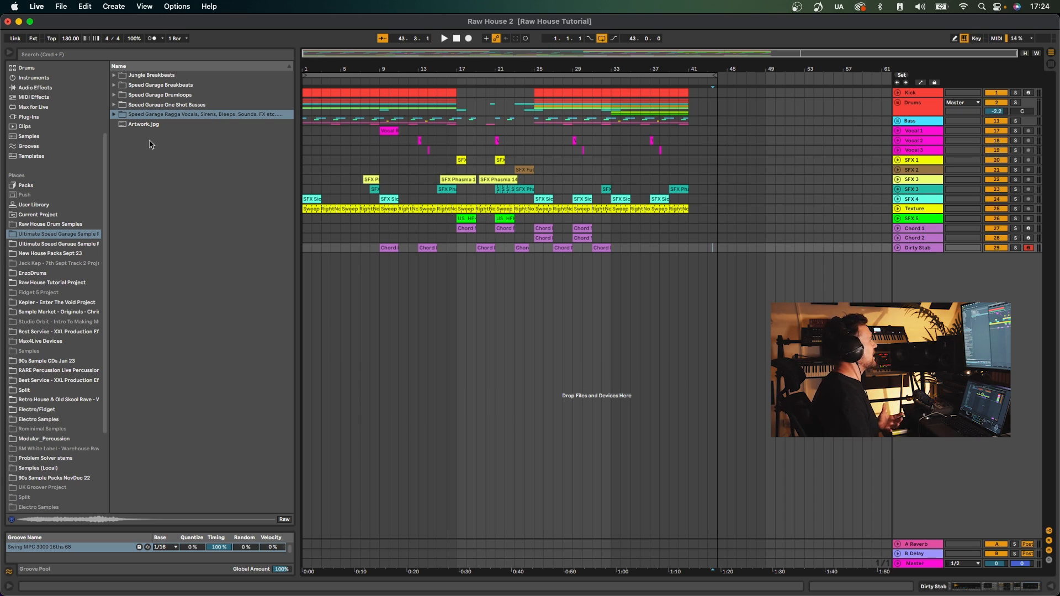
scroll(83, 251, "up", 1)
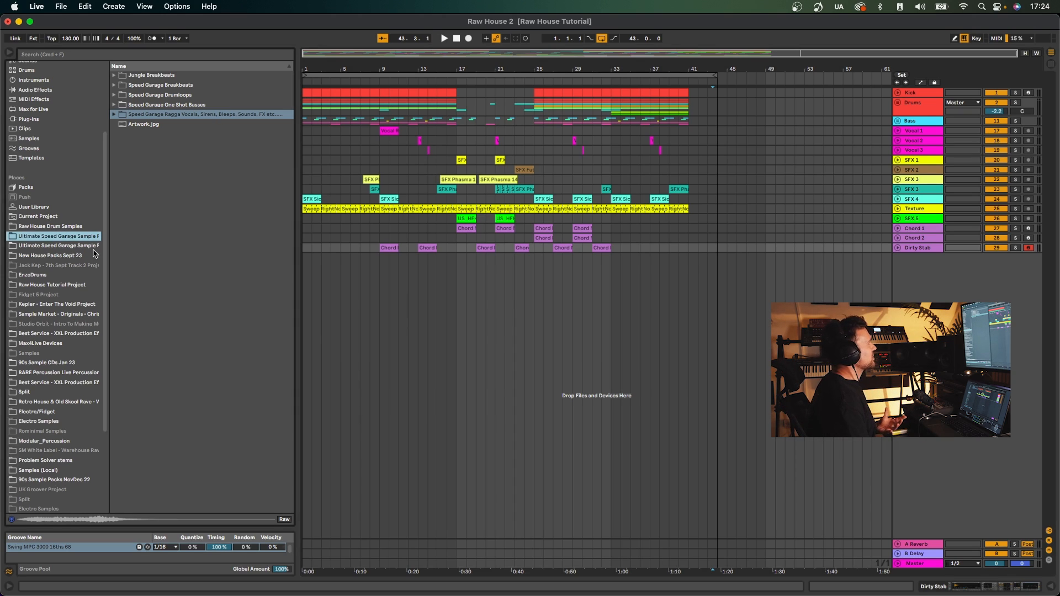
left_click(88, 256)
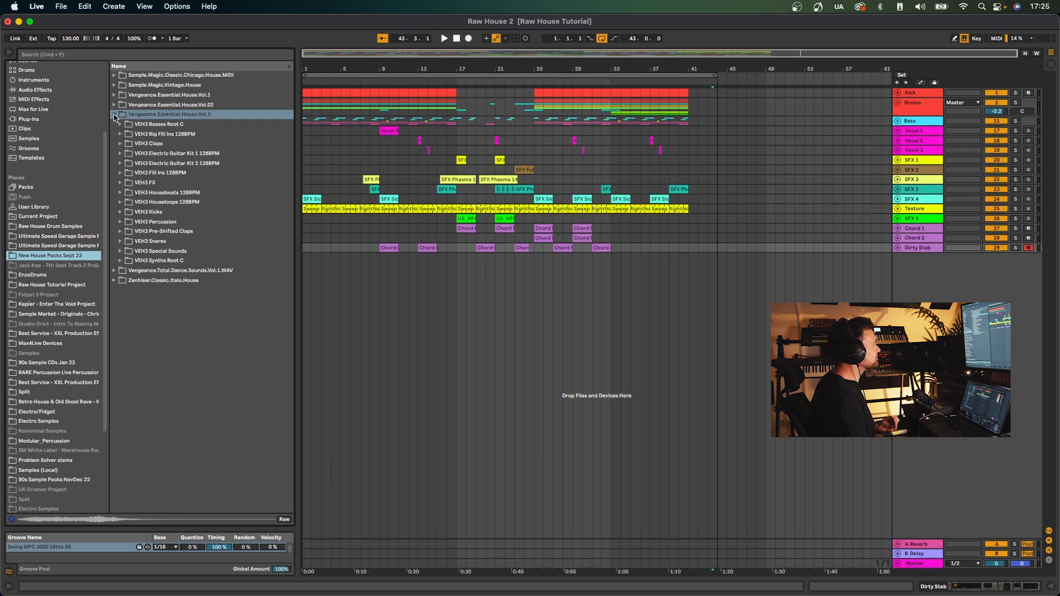
Return to Raw House Drum Samples and preview Crackle Lizard.wav from the Native Instruments pack's One Shots
left_click(51, 227)
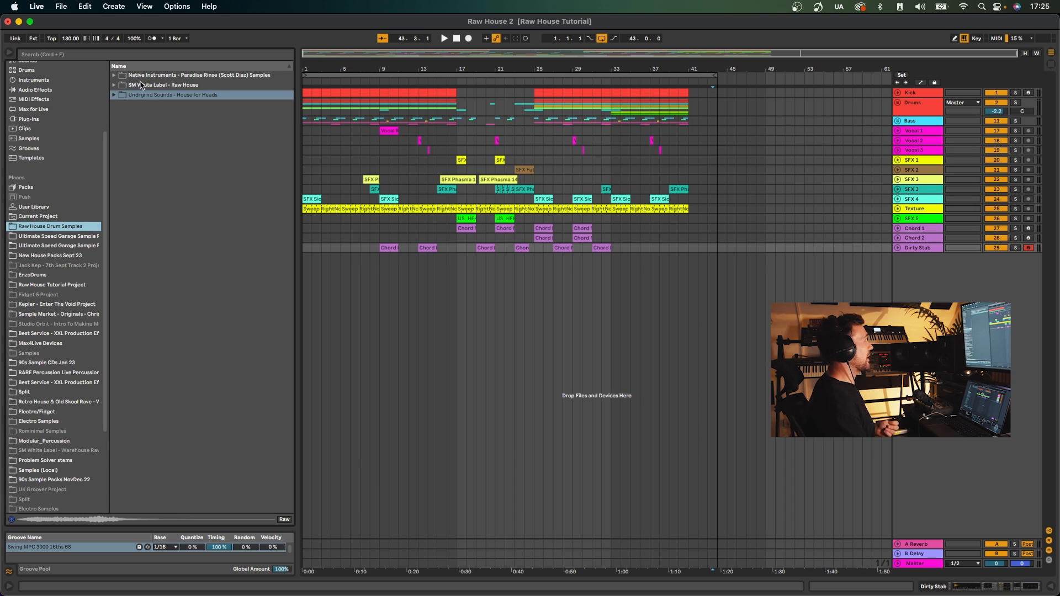
left_click(172, 77)
left_click(114, 75)
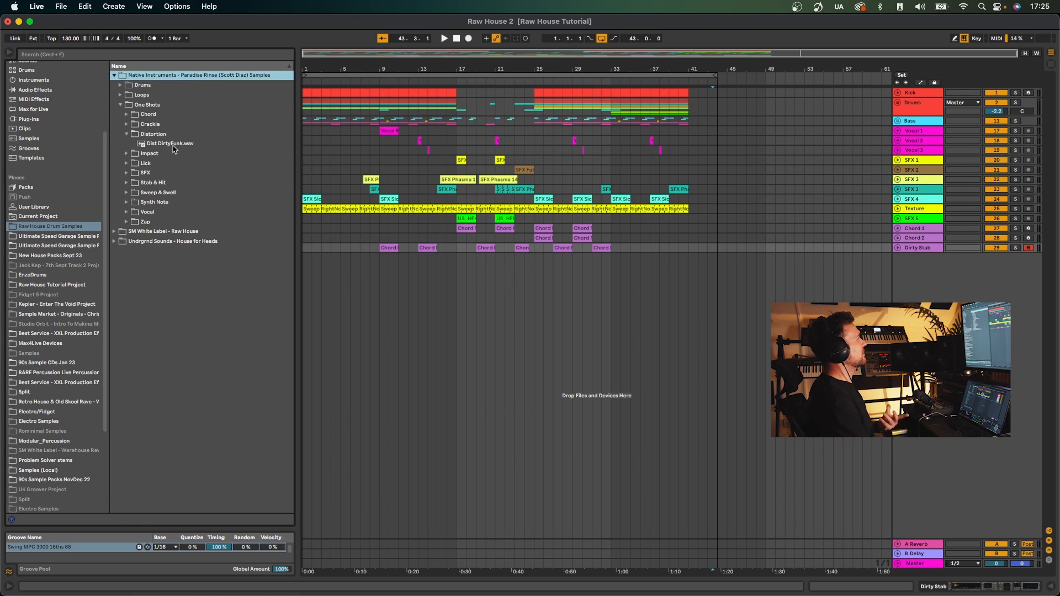
left_click(142, 143)
left_click(127, 124)
left_click(154, 136)
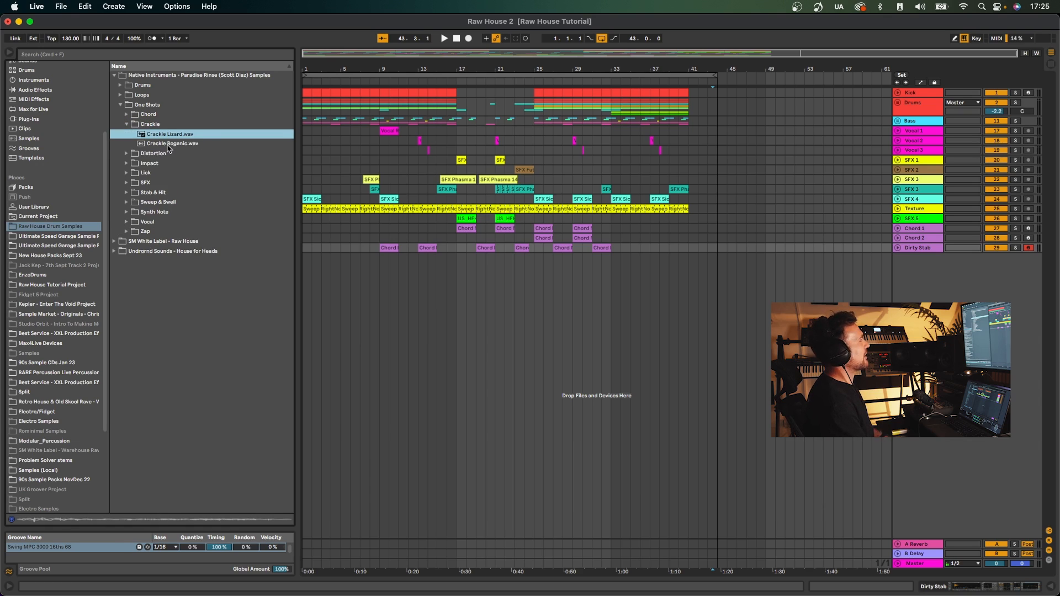
left_click(128, 124)
Look into the pack's Loops folder and preview Kick Bouncer 1.wav and Kick Chug 1.wav from its Kick drums
left_click(121, 95)
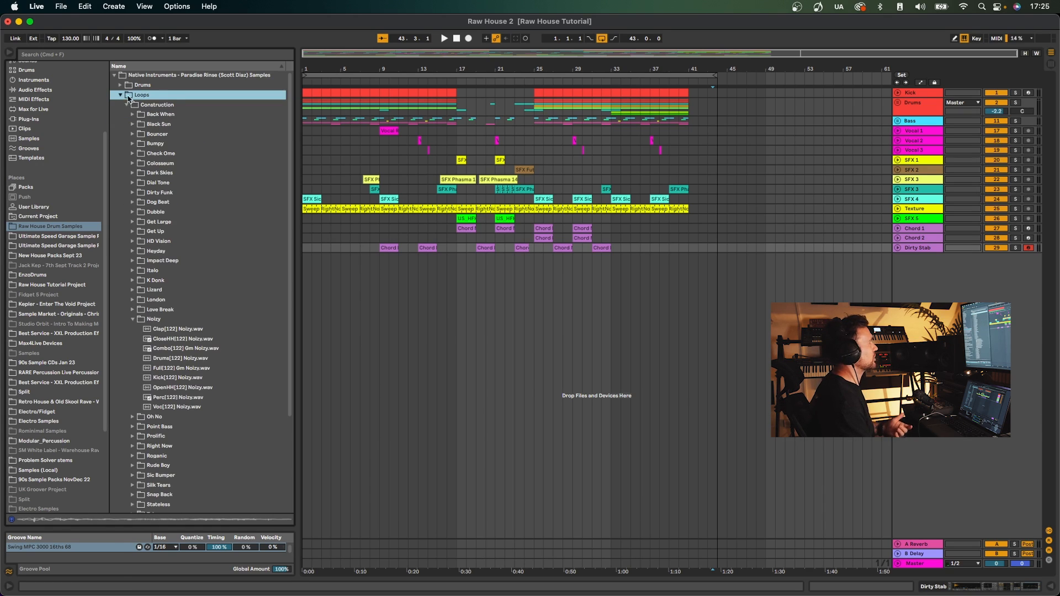
left_click(120, 85)
left_click(126, 124)
left_click(170, 174)
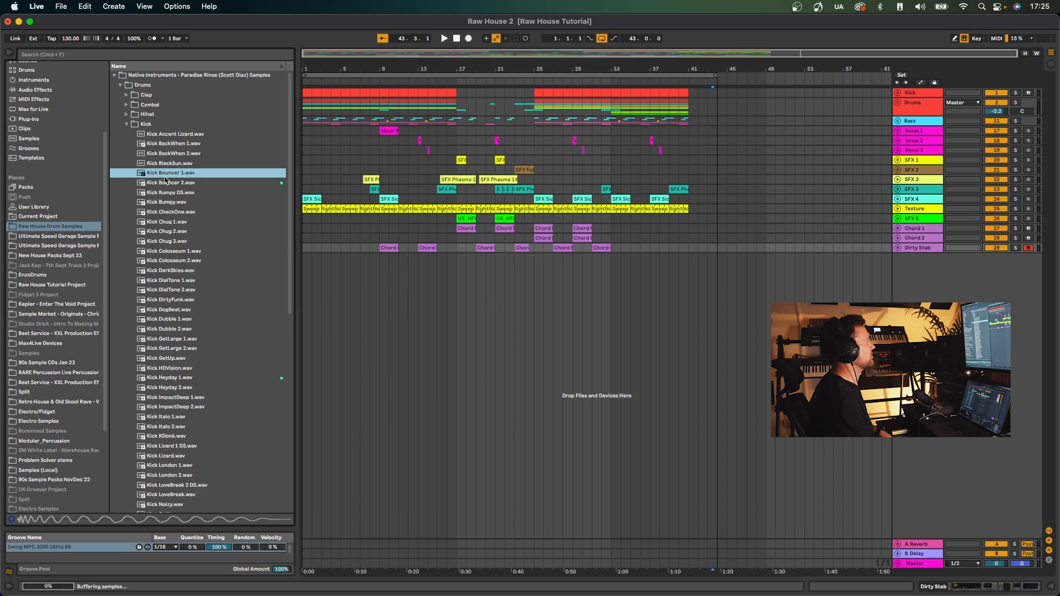
left_click(184, 222)
Preview several hi-hats from the pack's Hihat folder, including OpenHH Takeover 2.wav
left_click(126, 114)
left_click(168, 164)
left_click(195, 300)
scroll(198, 301, "down", 12)
left_click(201, 302)
scroll(205, 354, "up", 1)
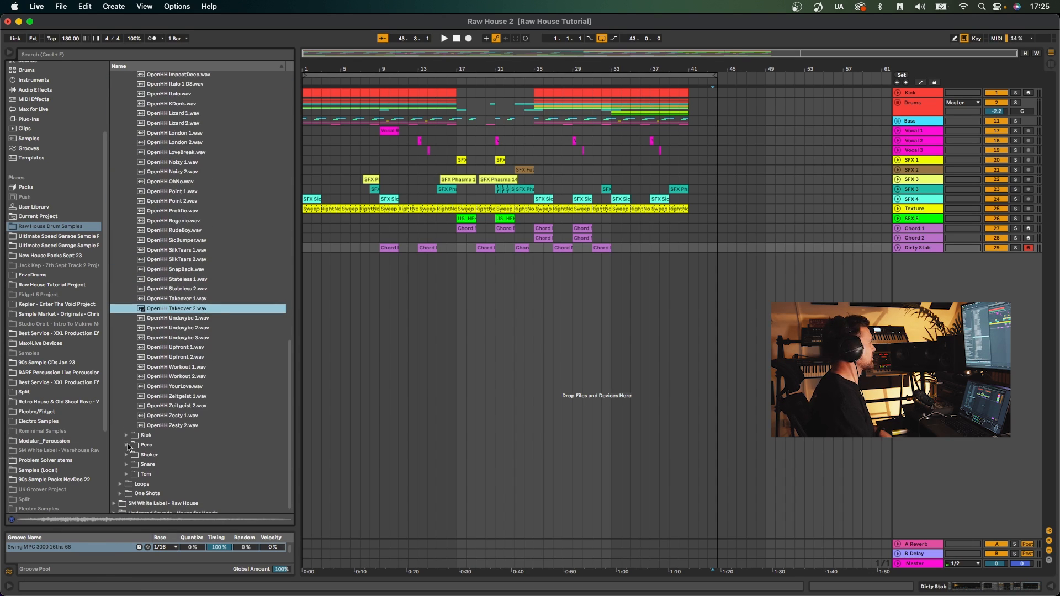
Preview samples from the pack's Snare folder, including Snare GetUp.wav, Snare DirtyFunk.wav and Snare Bouncer.wav
left_click(126, 465)
left_click(215, 338)
scroll(216, 339, "down", 10)
left_click(216, 337)
left_click(204, 288)
left_click(191, 241)
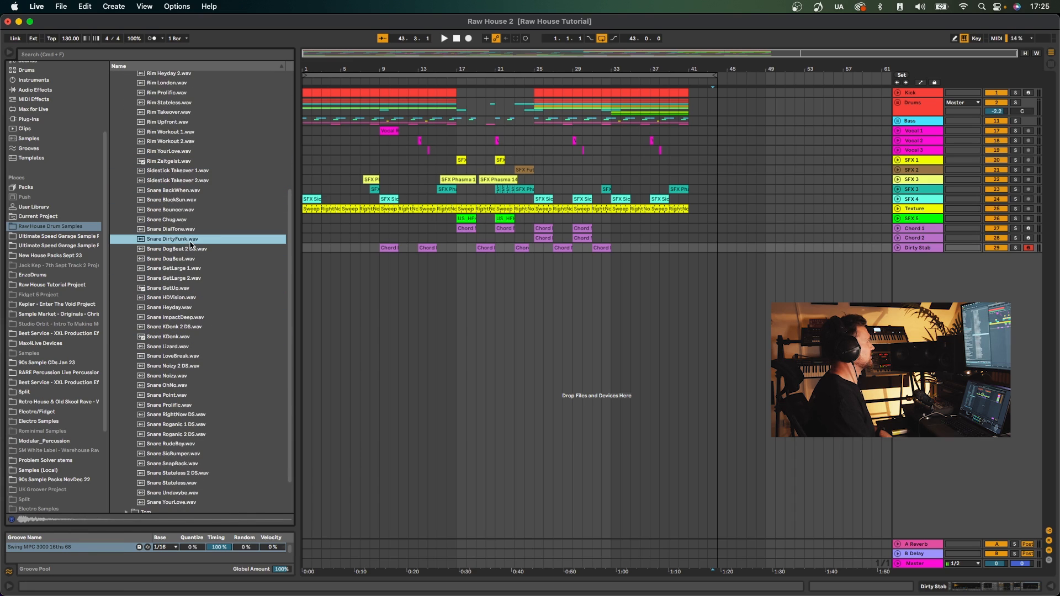
left_click(181, 210)
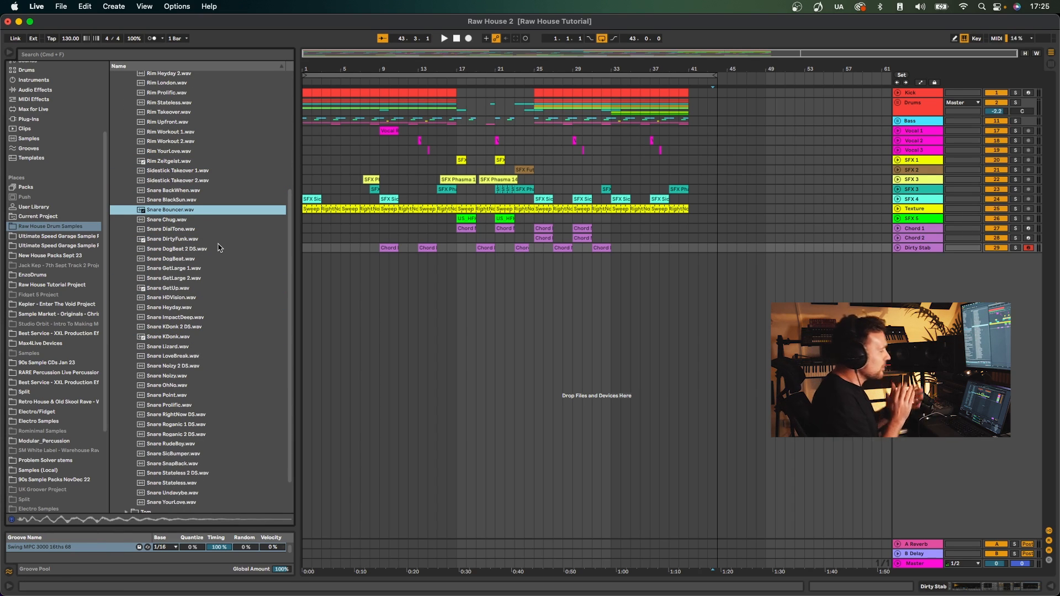